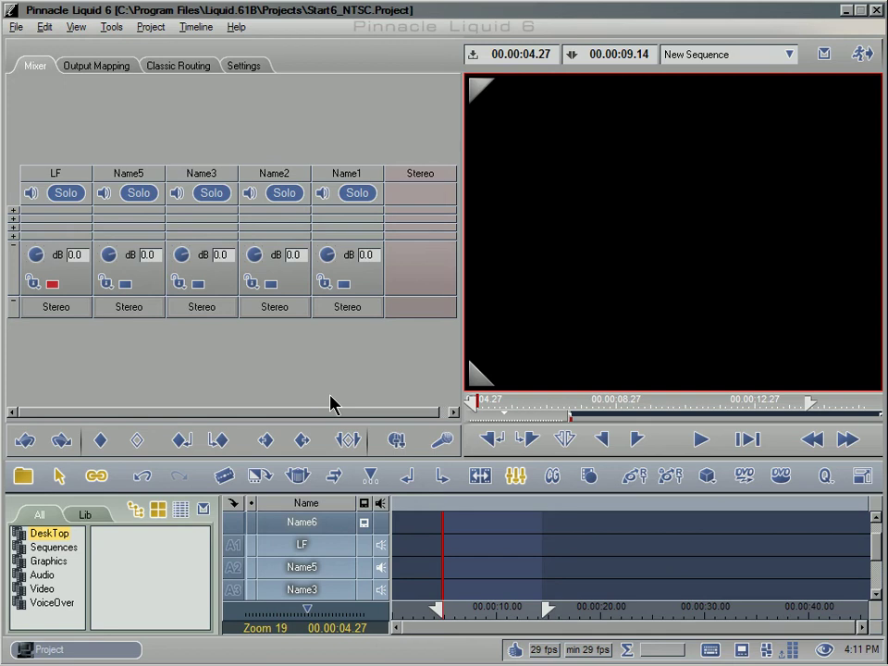
Step: Raise the recording volume slightly in the audio settings and choose SB Live! Audio [6400] as the preferred voice-over device
{"action": "left_click", "coordinate": [43, 28]}
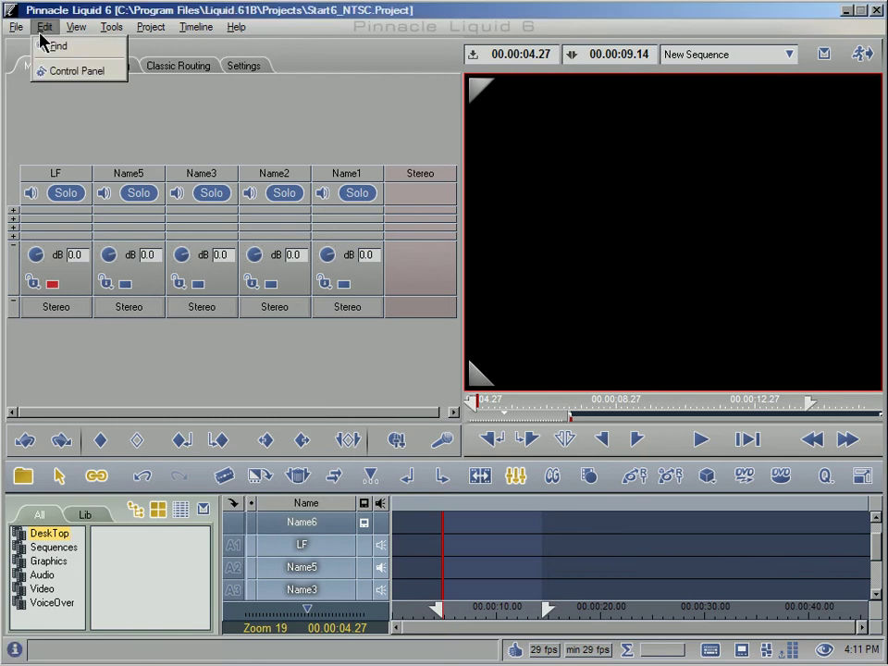
{"action": "left_click", "coordinate": [48, 71]}
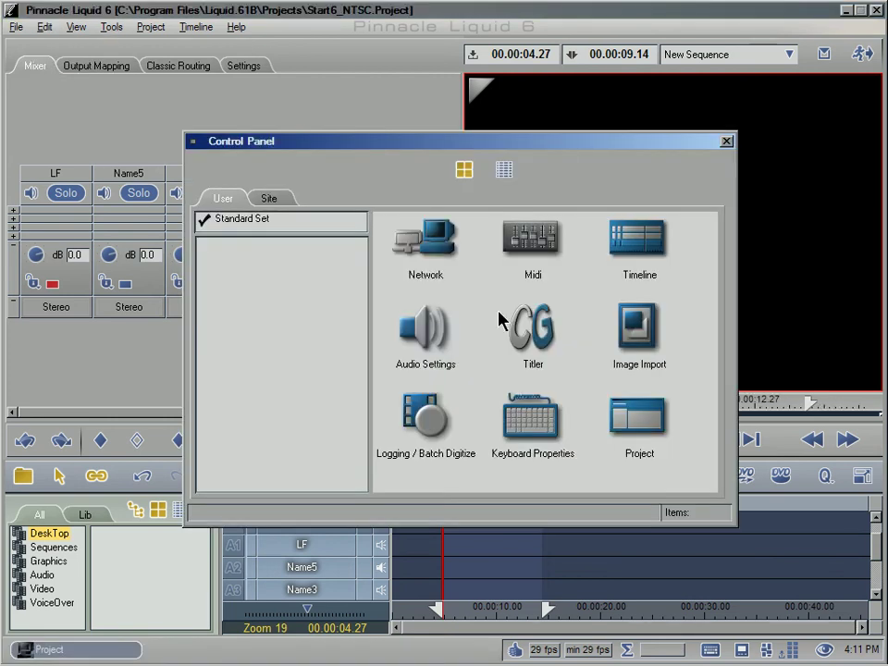
{"action": "double_click", "coordinate": [427, 343]}
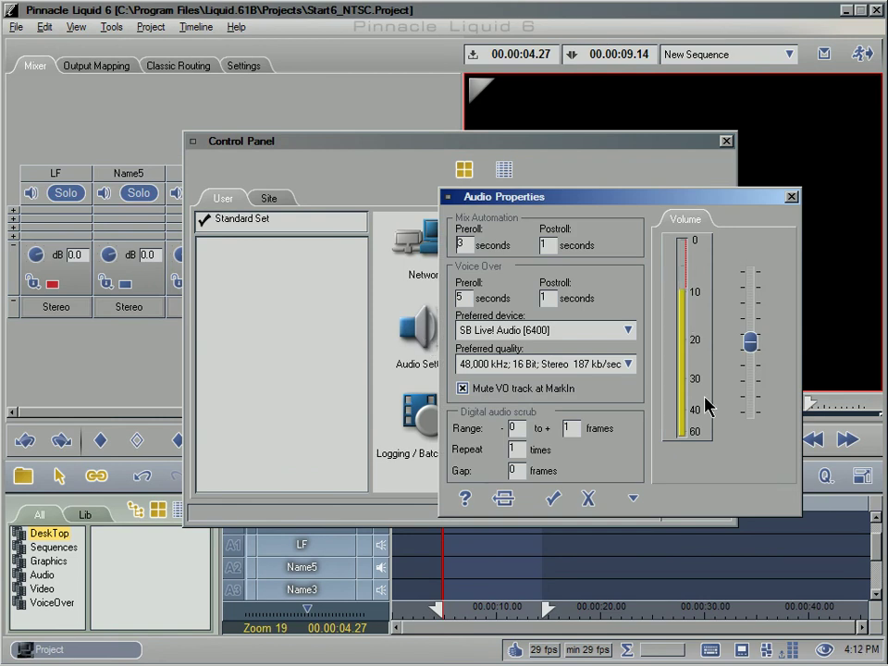
{"action": "left_click_drag", "start_coordinate": [751, 343], "coordinate": [751, 327]}
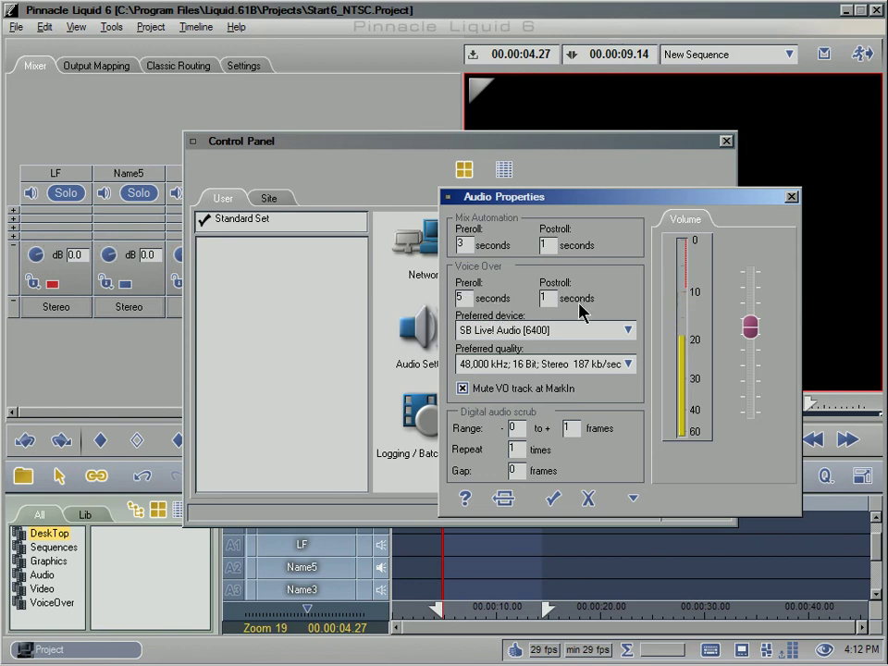
{"action": "left_click", "coordinate": [543, 338]}
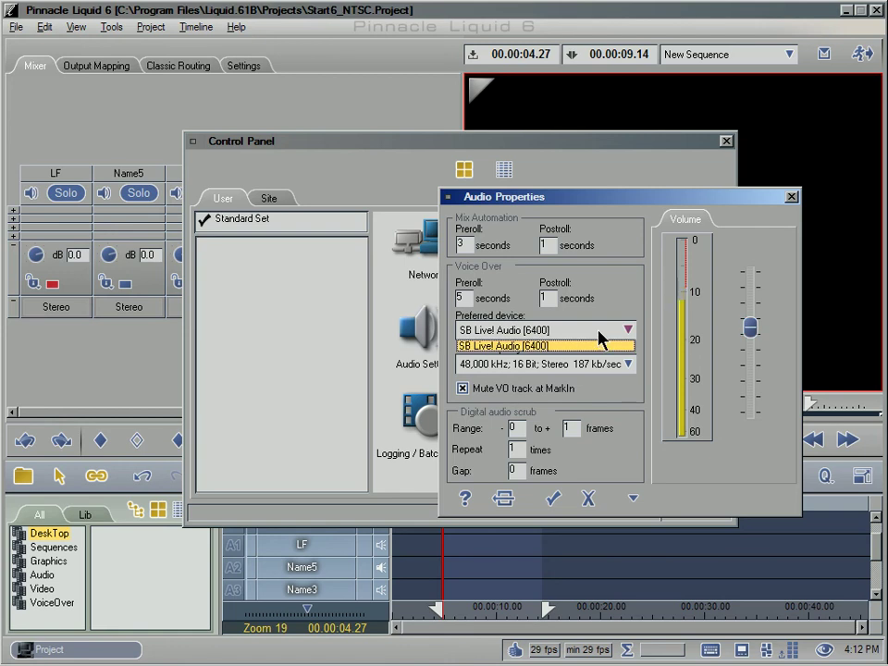
{"action": "left_click", "coordinate": [600, 344]}
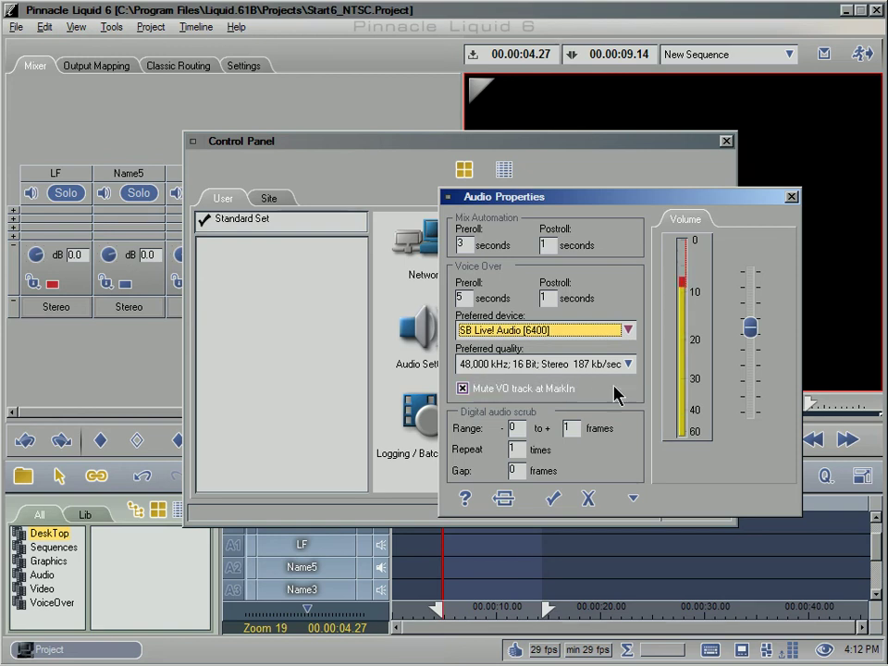
Step: Check the sound card's volume levels in the system Play Control mixer, leaving them as they are
{"action": "left_click", "coordinate": [635, 501]}
{"action": "left_click", "coordinate": [634, 500]}
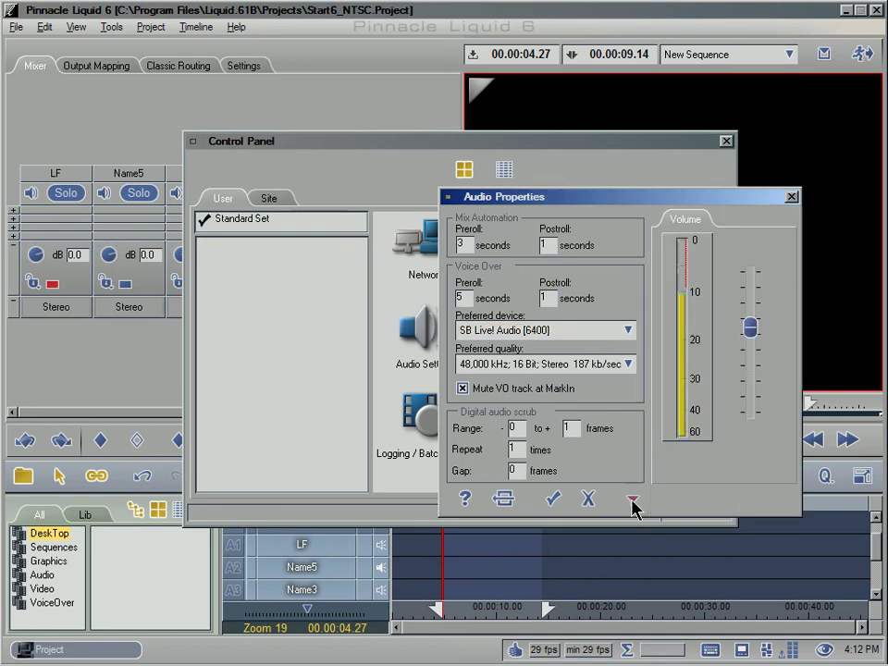
{"action": "left_click", "coordinate": [634, 501]}
{"action": "left_click", "coordinate": [634, 500]}
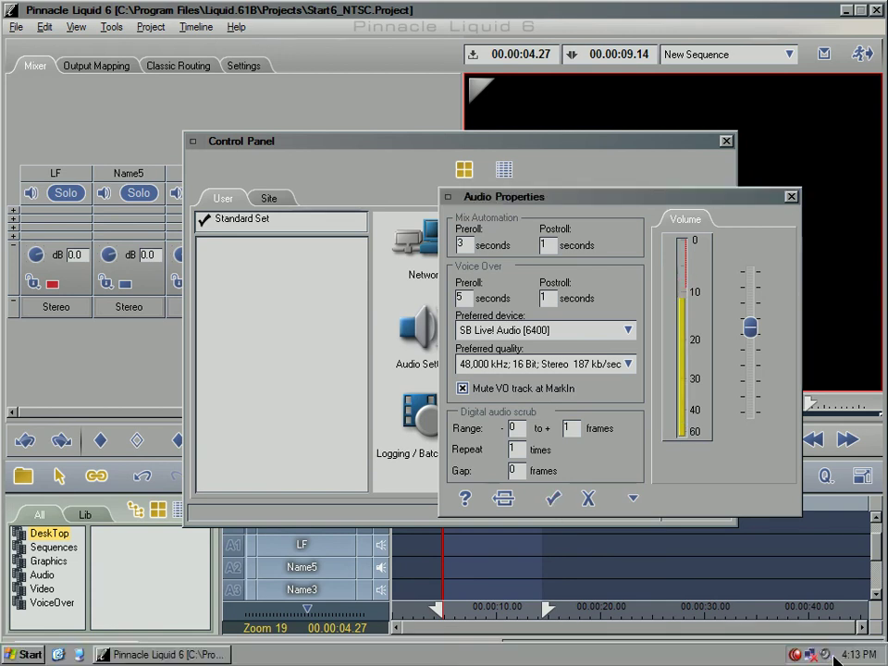
{"action": "double_click", "coordinate": [832, 656]}
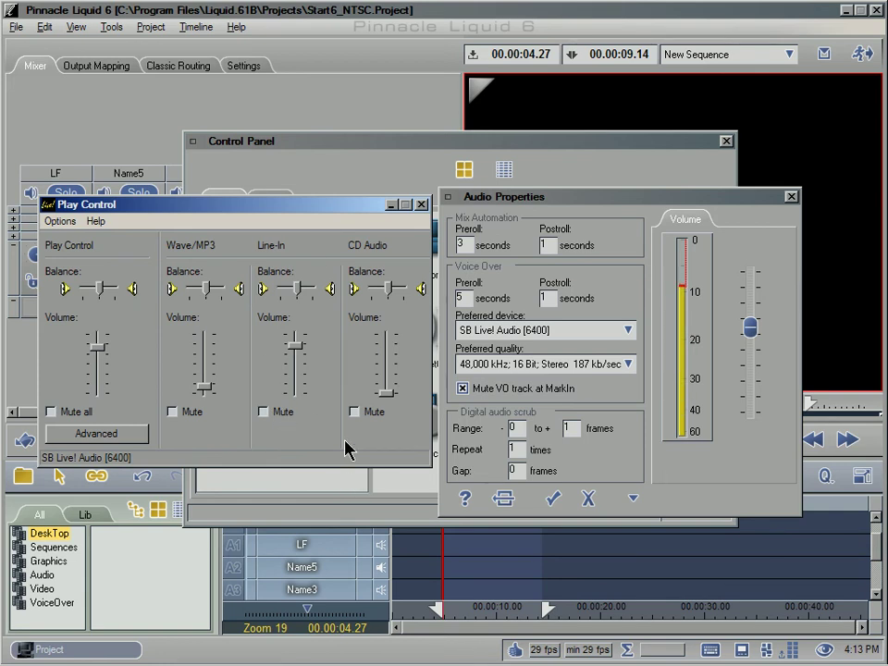
{"action": "left_click", "coordinate": [421, 204]}
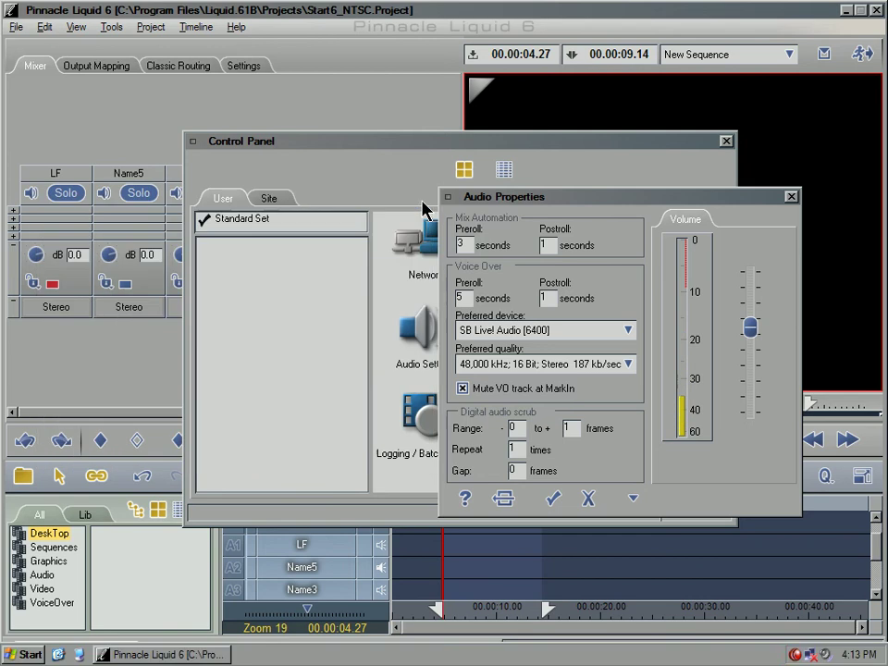
Step: Apply the audio properties and close the Control Panel
{"action": "left_click", "coordinate": [555, 501]}
{"action": "left_click", "coordinate": [726, 141]}
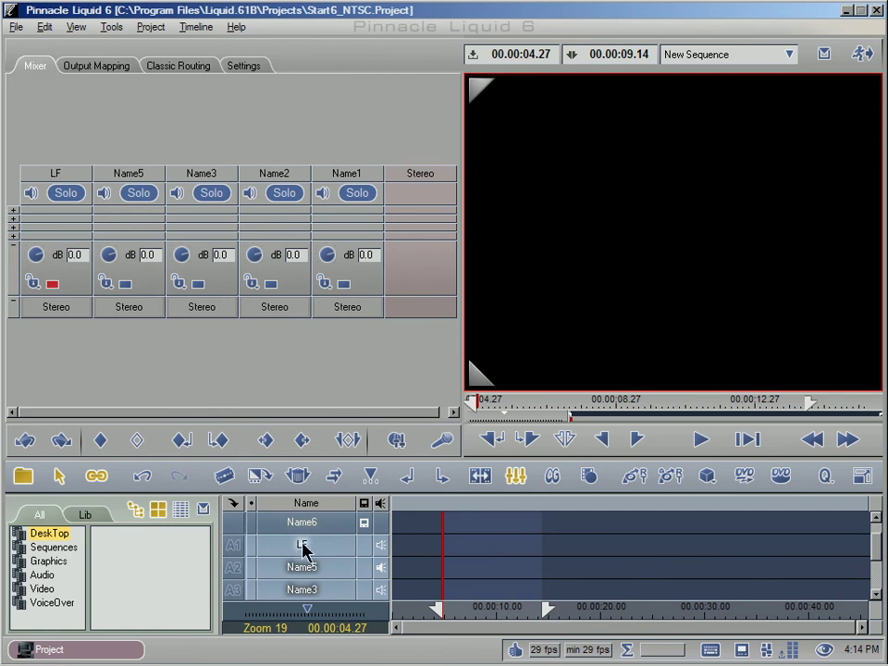
Step: Record a voice-over on the LF track over the marked range and insert it into the timeline as a clip named LF
{"action": "left_click_drag", "start_coordinate": [313, 555], "coordinate": [75, 331]}
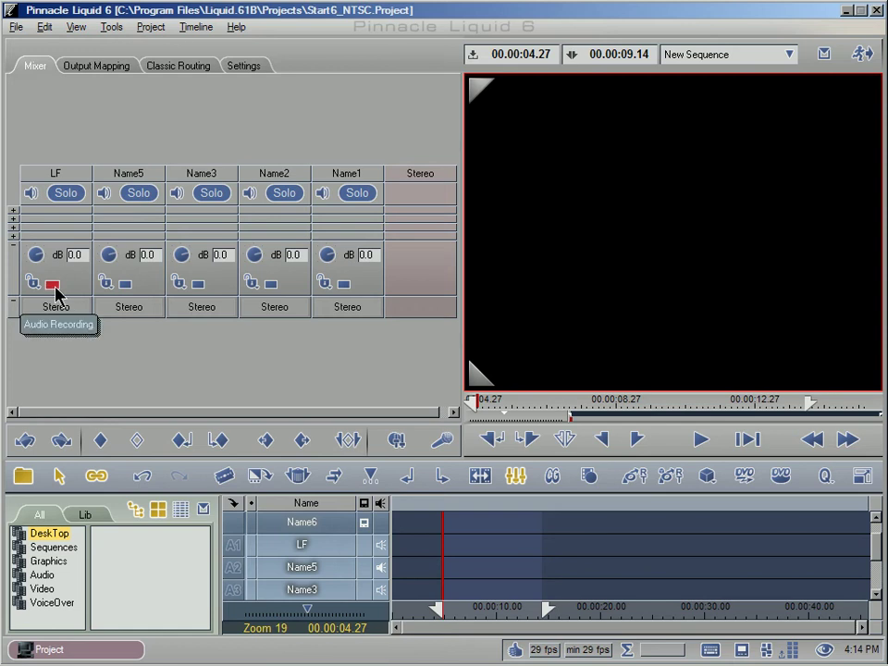
{"action": "left_click", "coordinate": [440, 446]}
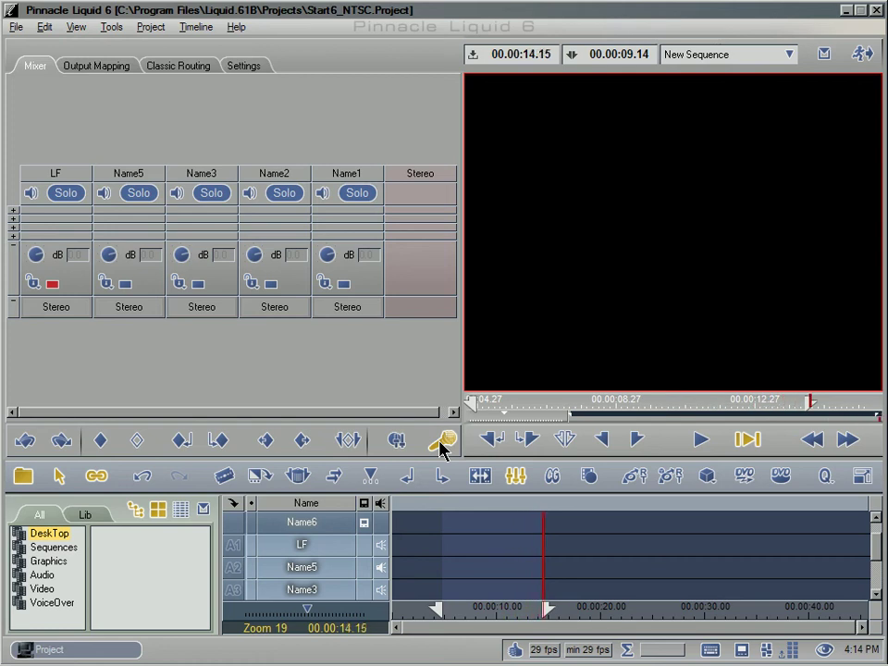
{"action": "left_click", "coordinate": [440, 445]}
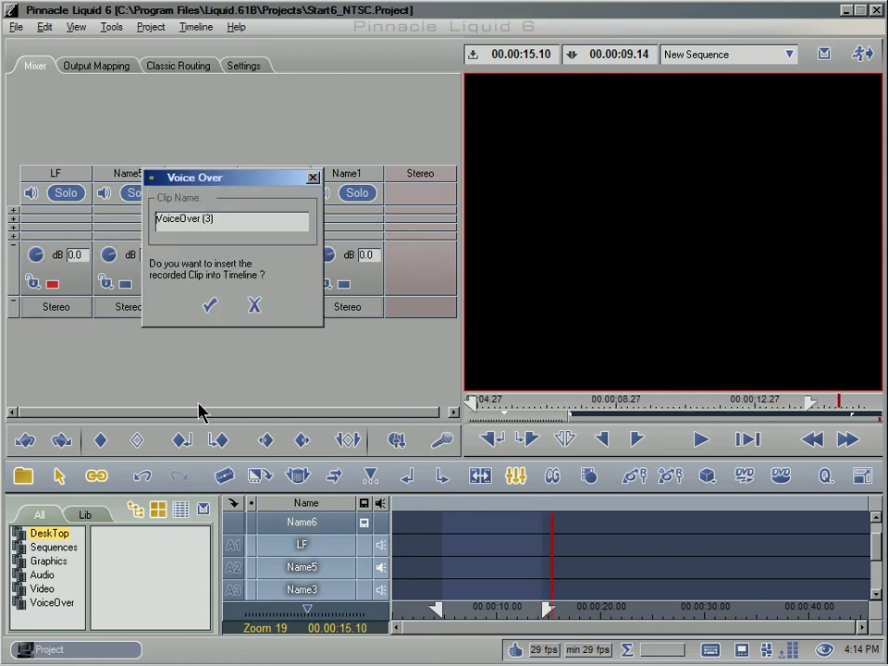
{"action": "left_click", "coordinate": [240, 218]}
{"action": "type", "text": "LF"}
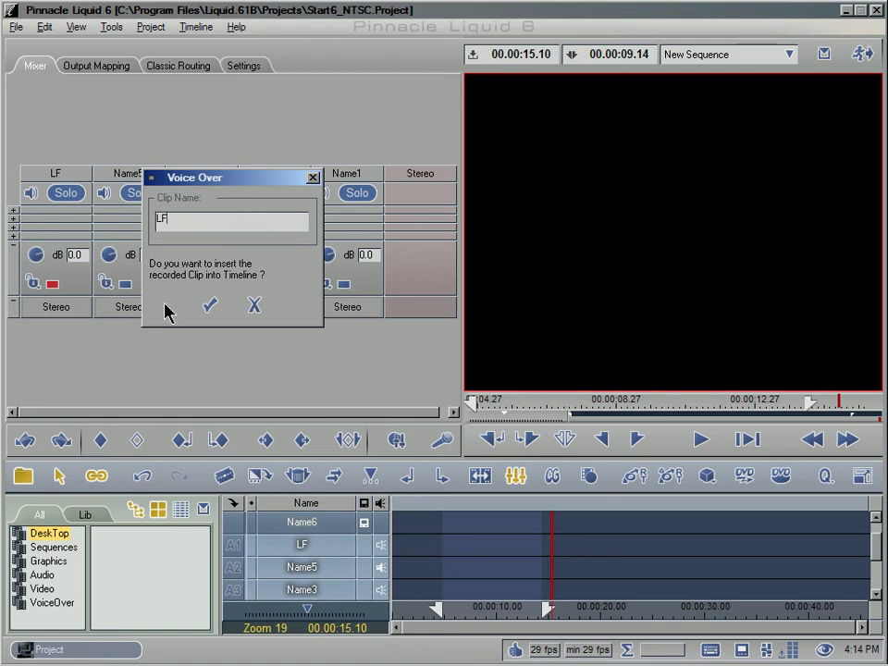
{"action": "left_click", "coordinate": [208, 306]}
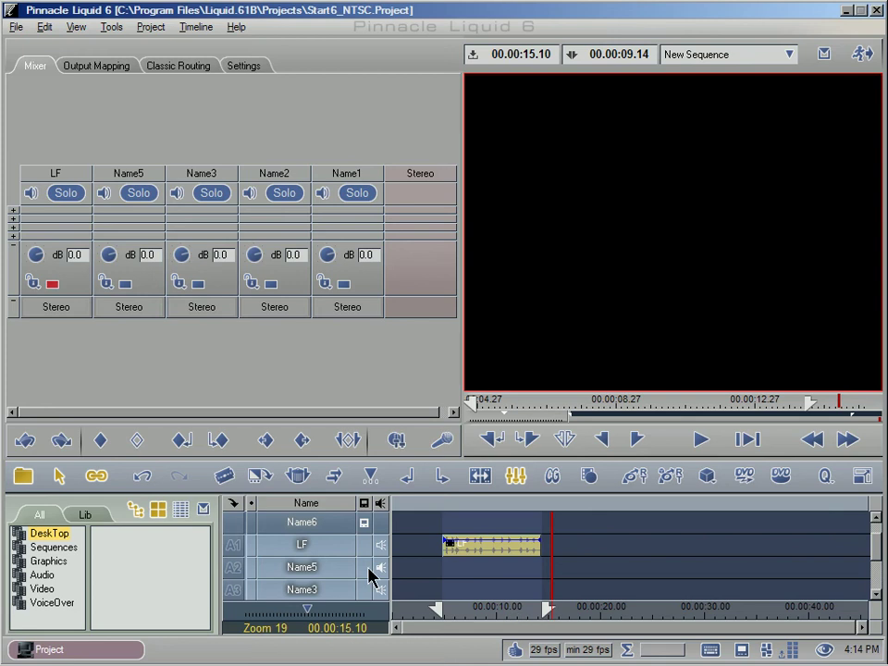
Step: Increase the height of the LF track in the timeline and set its mixer channel to Mono
{"action": "left_click_drag", "start_coordinate": [340, 585], "coordinate": [338, 599]}
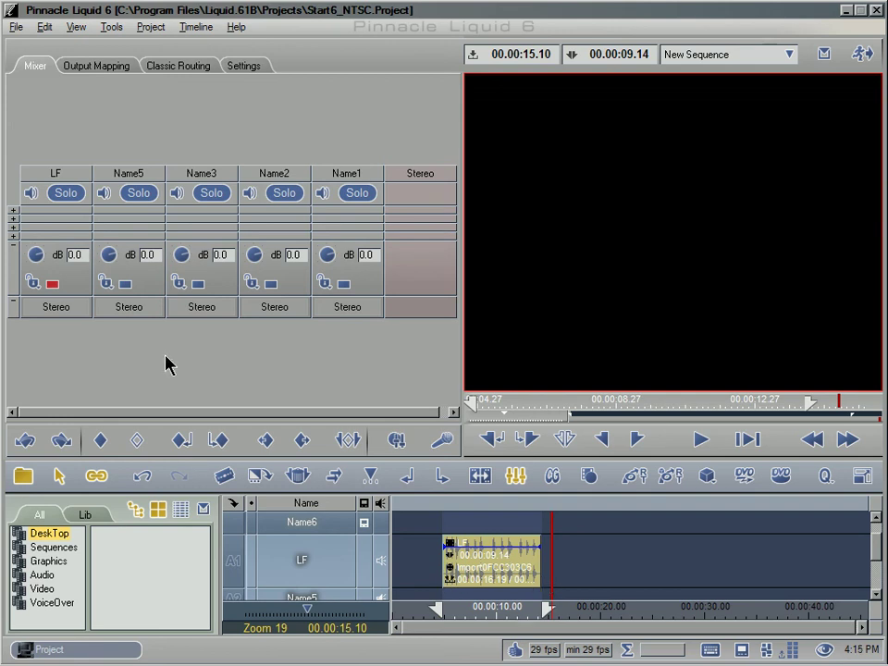
{"action": "left_click", "coordinate": [44, 309]}
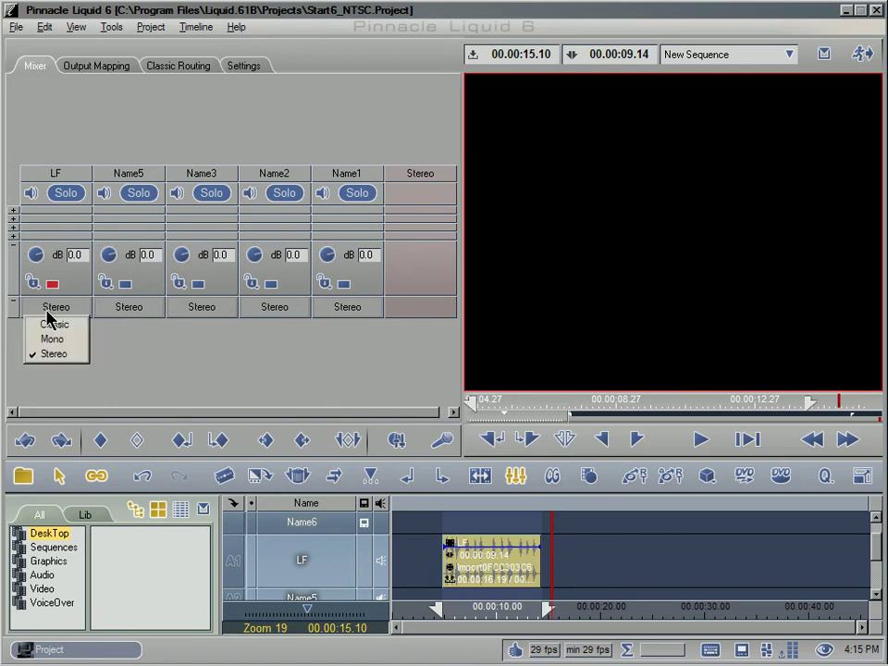
{"action": "left_click", "coordinate": [67, 344]}
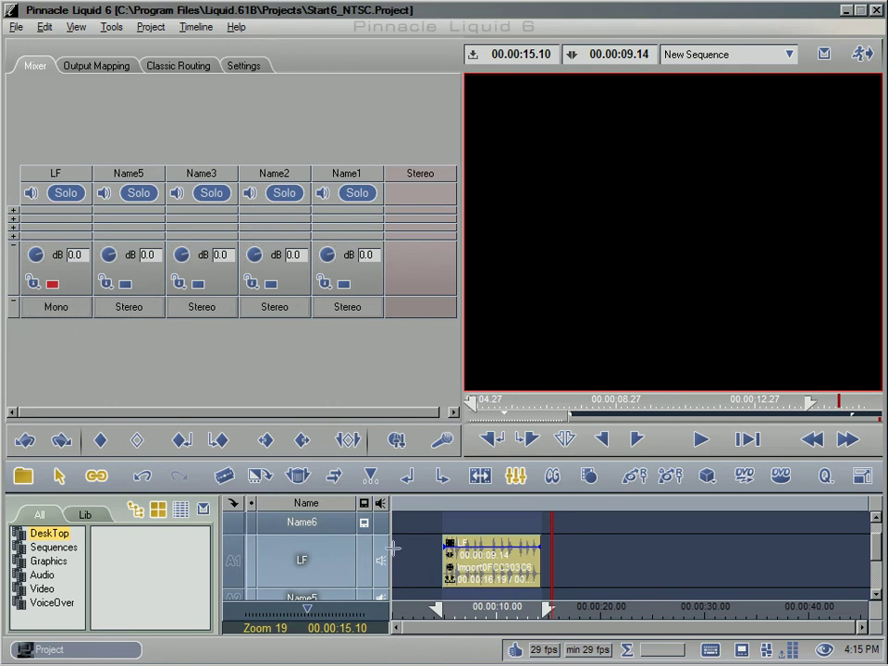
Step: Replace the clip on the LF track with a new voice-over recording inserted under the name LF
{"action": "right_click", "coordinate": [505, 559]}
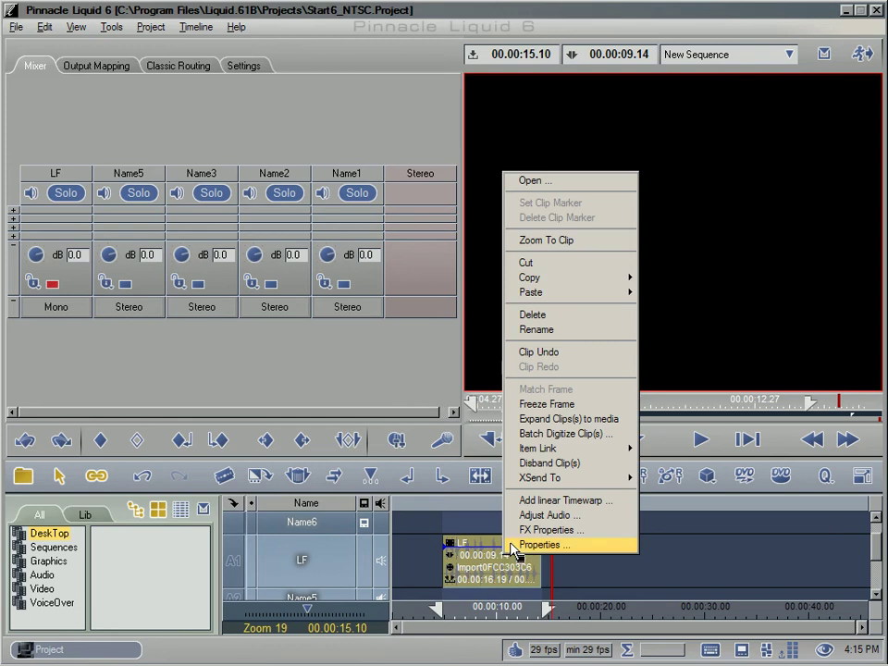
{"action": "left_click", "coordinate": [550, 318]}
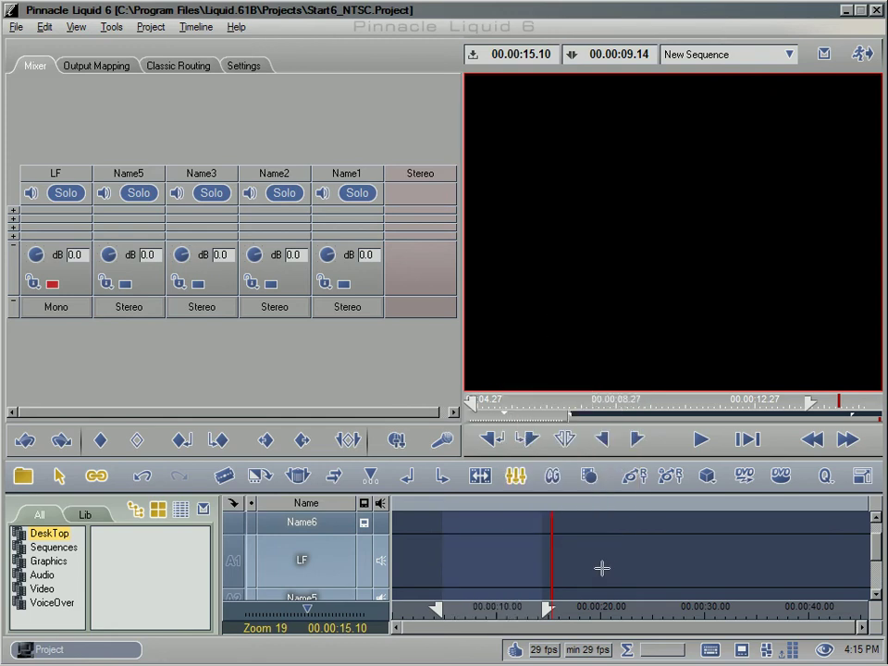
{"action": "left_click", "coordinate": [448, 452]}
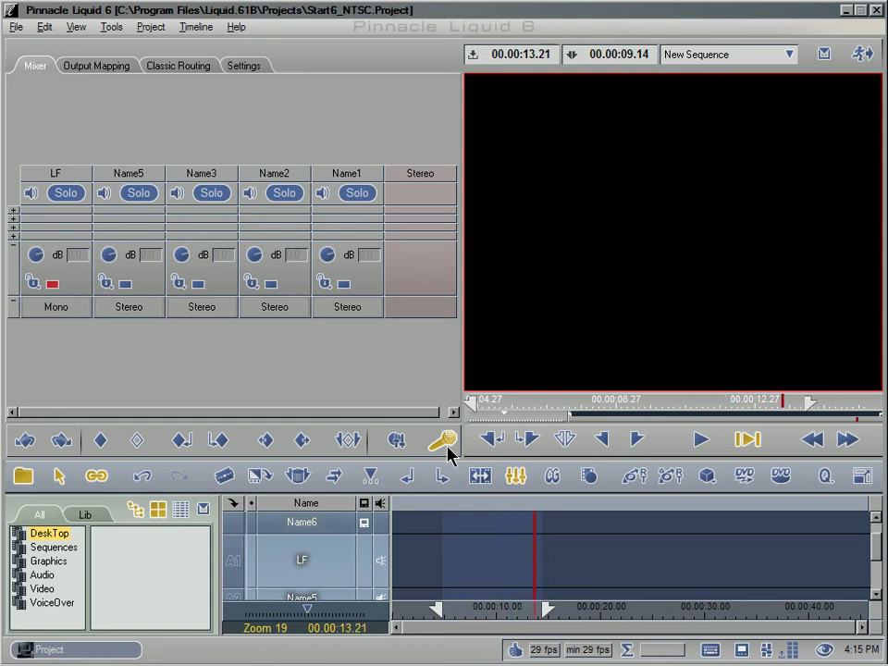
{"action": "left_click", "coordinate": [446, 448]}
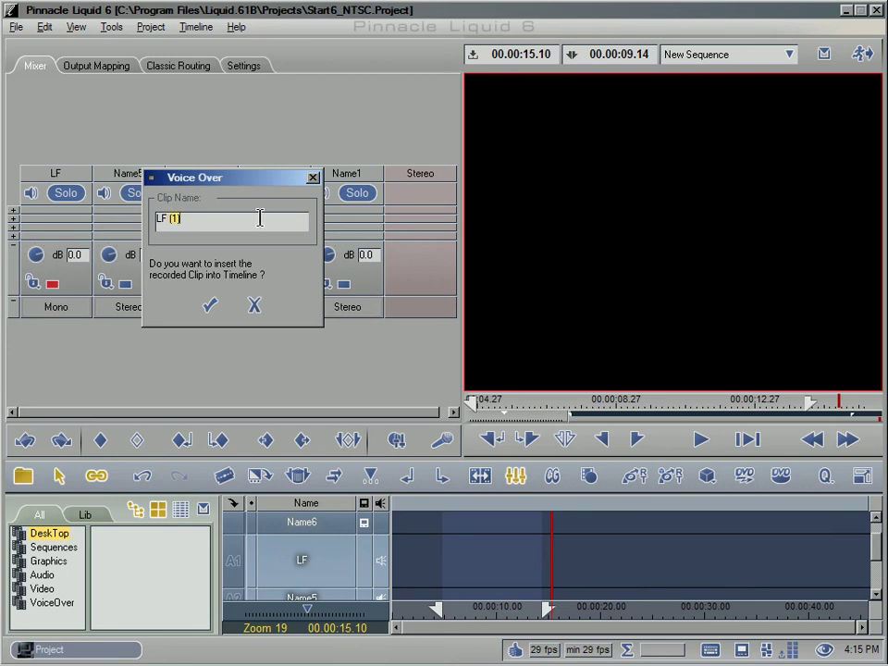
{"action": "left_click", "coordinate": [209, 306]}
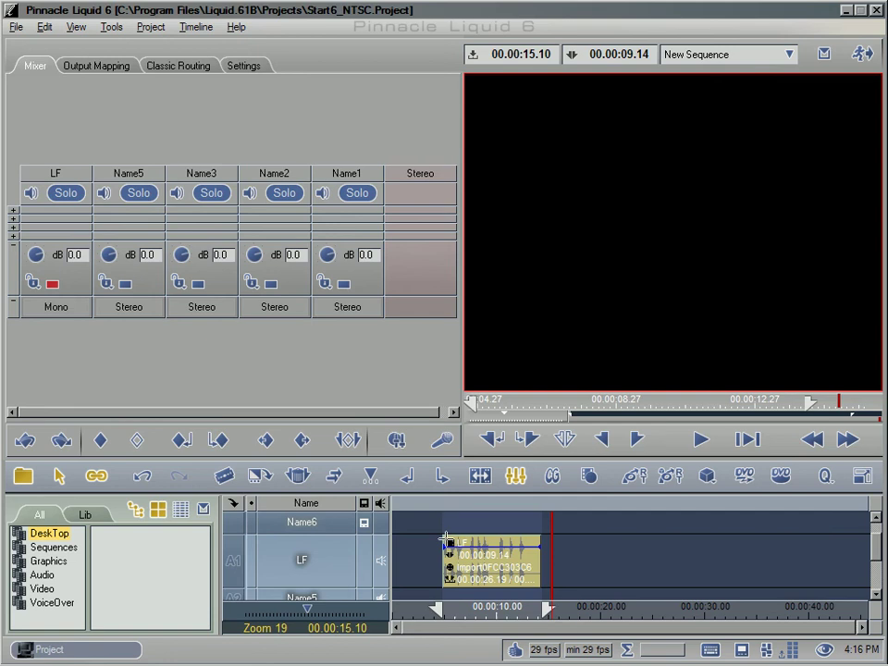
Step: Set the preferred voice-over quality in the audio settings to 48,000 kHz; 16 Bit; Mono 93 kb/sec and apply it
{"action": "left_click", "coordinate": [43, 28]}
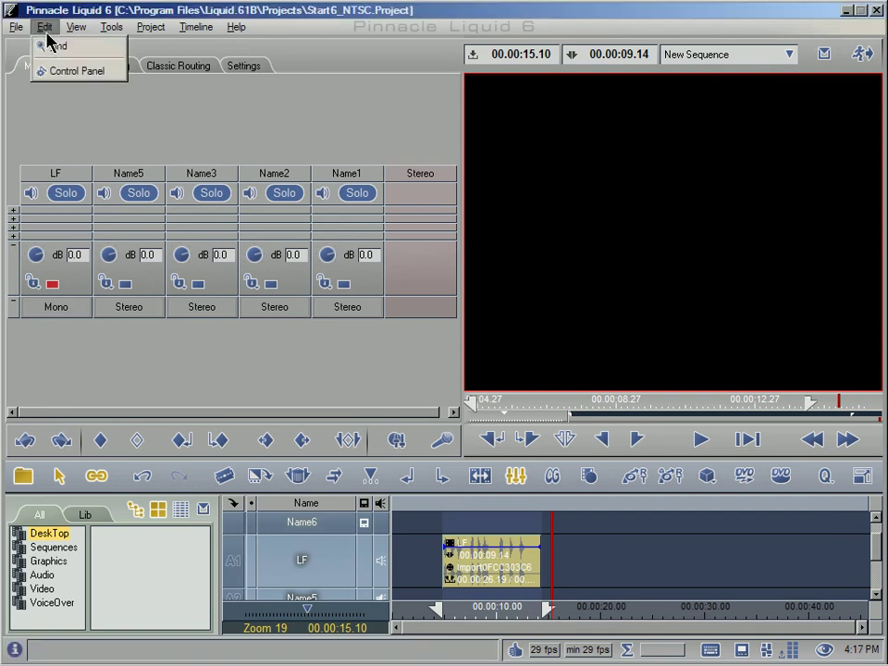
{"action": "left_click", "coordinate": [55, 73]}
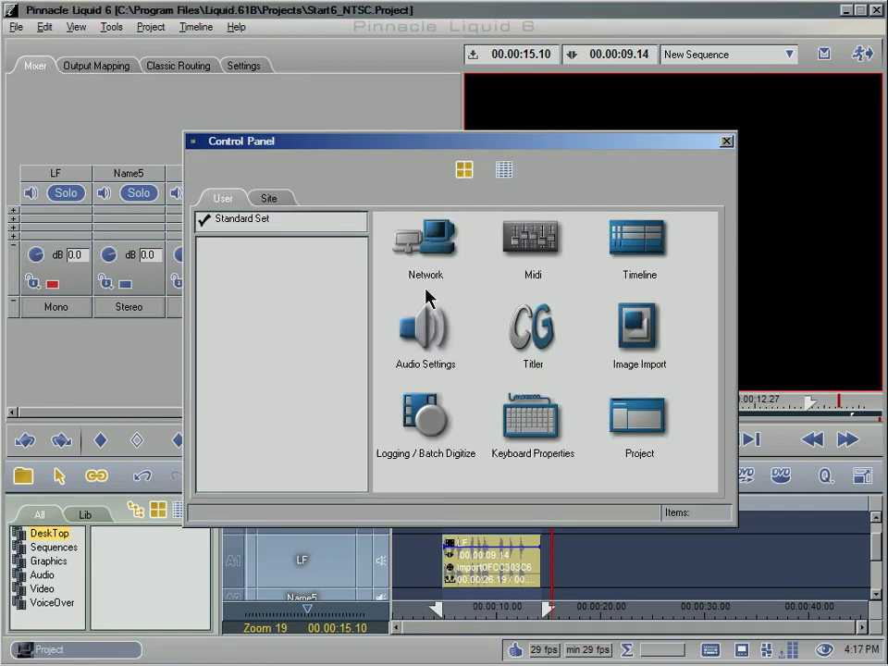
{"action": "double_click", "coordinate": [444, 348]}
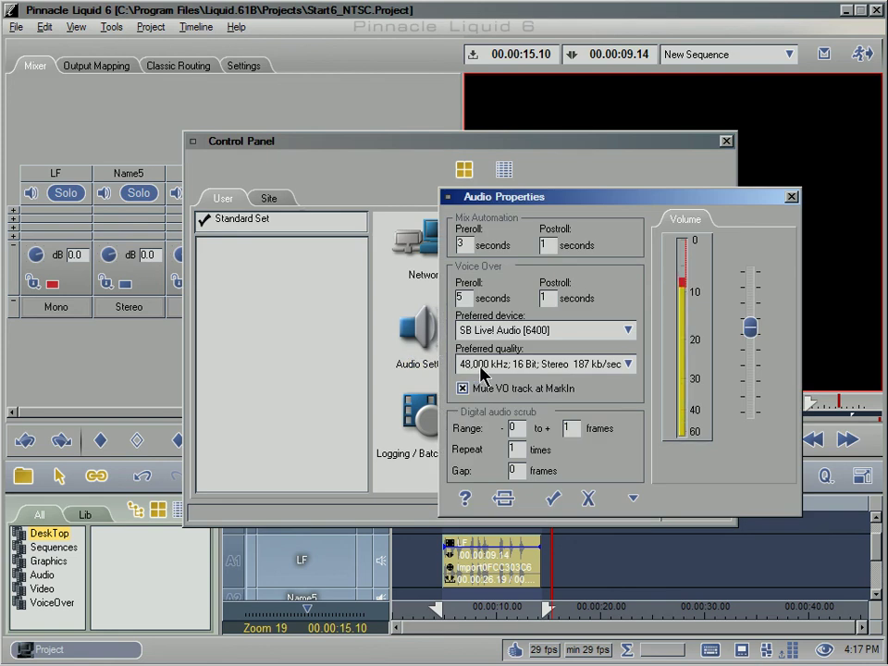
{"action": "left_click", "coordinate": [598, 368]}
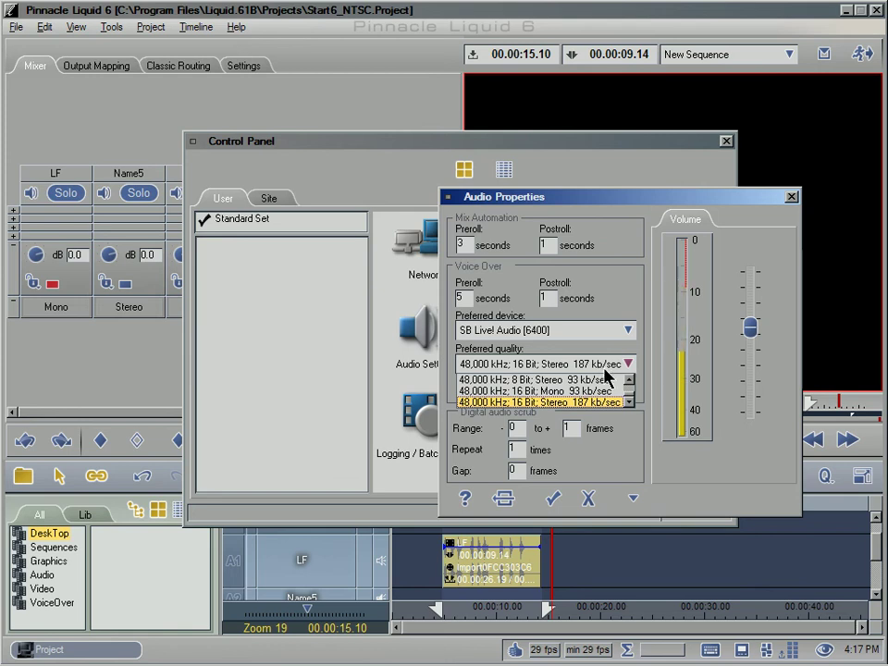
{"action": "left_click", "coordinate": [631, 379]}
{"action": "left_click", "coordinate": [630, 379]}
{"action": "left_click", "coordinate": [631, 380]}
{"action": "left_click", "coordinate": [631, 380]}
{"action": "left_click", "coordinate": [631, 380]}
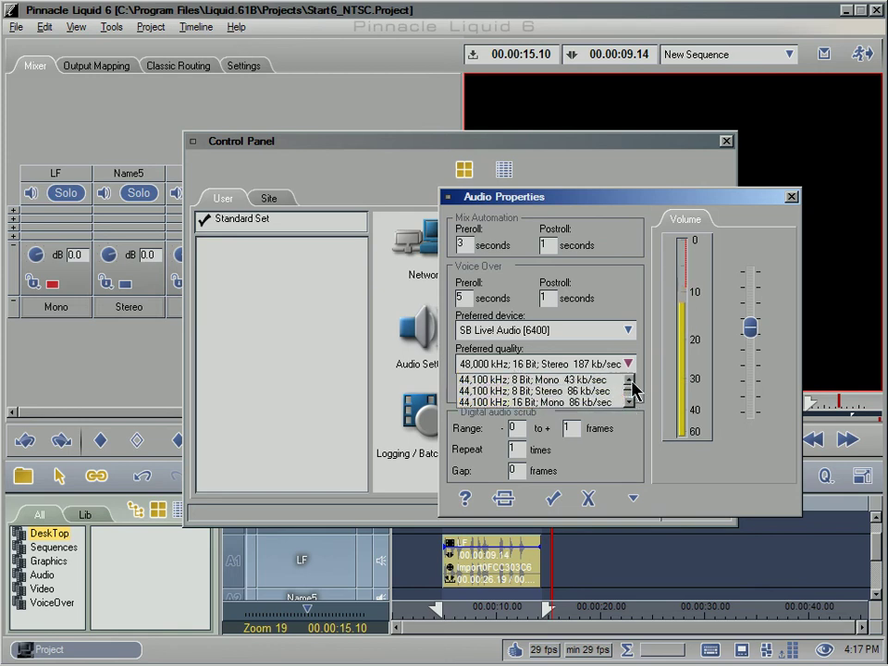
{"action": "left_click", "coordinate": [630, 404]}
{"action": "left_click", "coordinate": [630, 403]}
{"action": "left_click", "coordinate": [630, 403]}
{"action": "left_click", "coordinate": [631, 403]}
{"action": "left_click", "coordinate": [631, 403]}
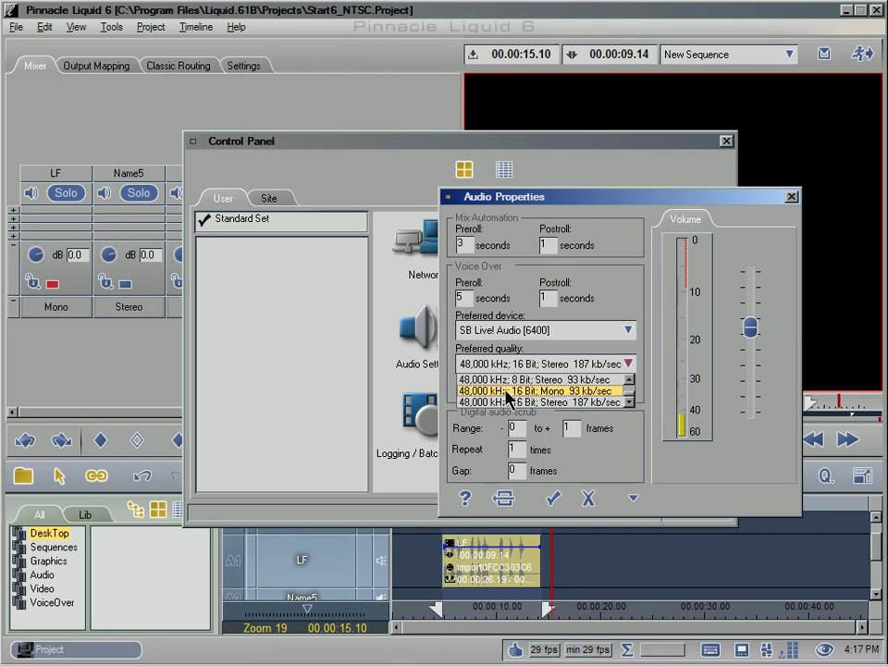
{"action": "left_click", "coordinate": [552, 392]}
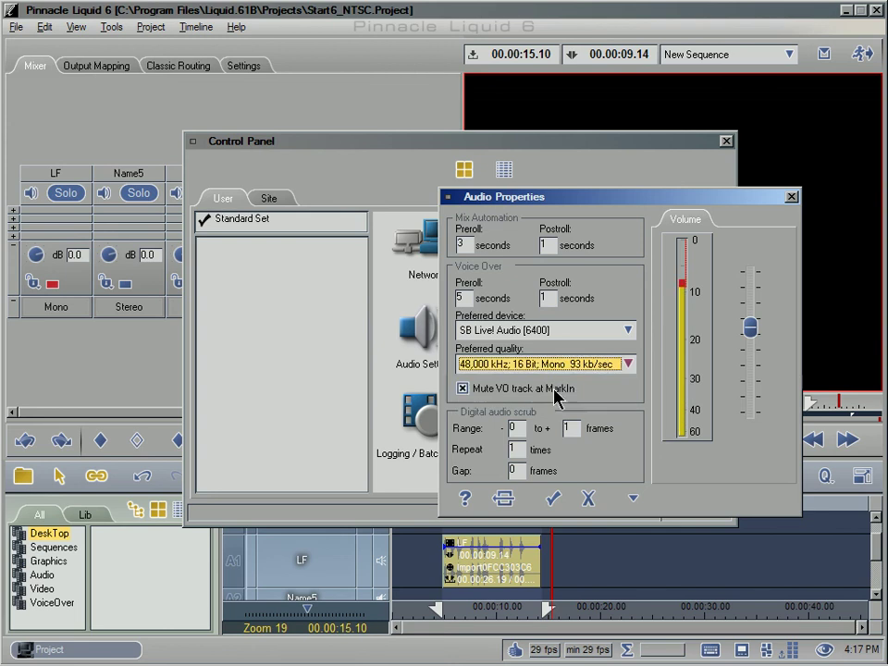
{"action": "left_click", "coordinate": [554, 499]}
{"action": "left_click", "coordinate": [727, 141]}
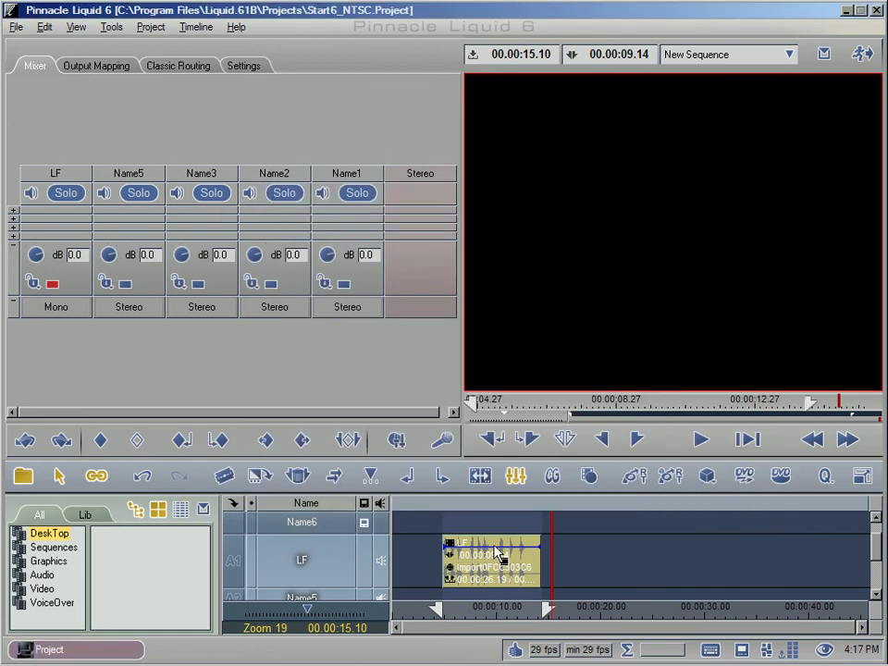
Step: Delete the recorded voice-over clip from the LF track in the timeline
{"action": "right_click", "coordinate": [492, 561]}
{"action": "left_click", "coordinate": [528, 315]}
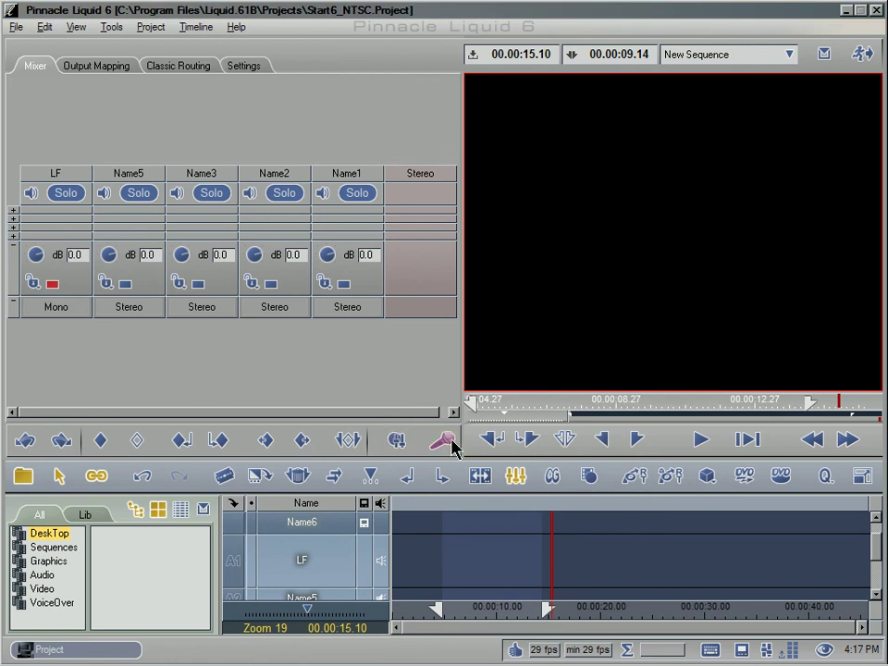
Step: Shorten the marked range to end at 00.00.10.25, record a new voice-over on the LF track, and insert it as LF
{"action": "left_click_drag", "start_coordinate": [526, 614], "coordinate": [505, 613]}
{"action": "left_click", "coordinate": [637, 441]}
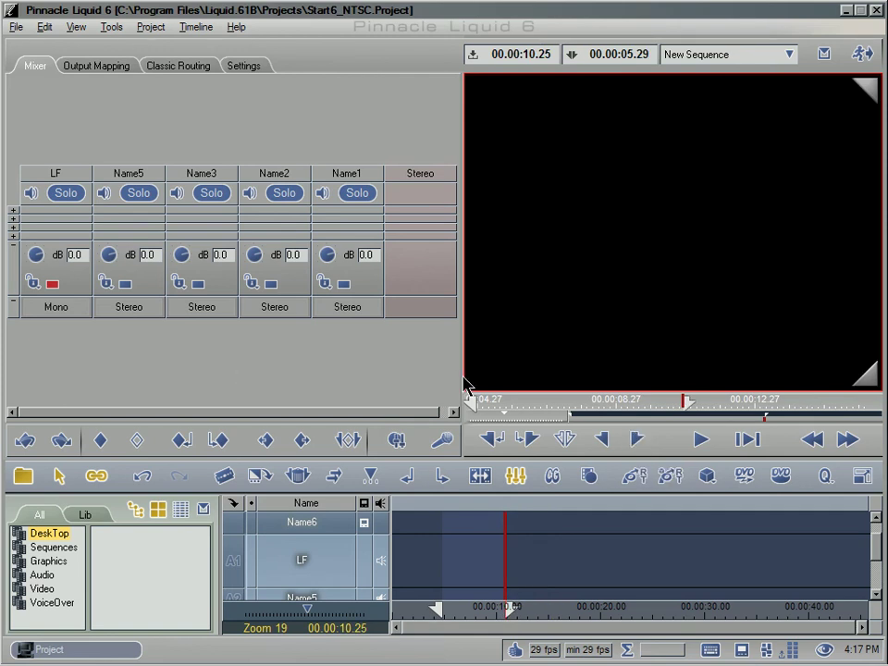
{"action": "left_click", "coordinate": [448, 443]}
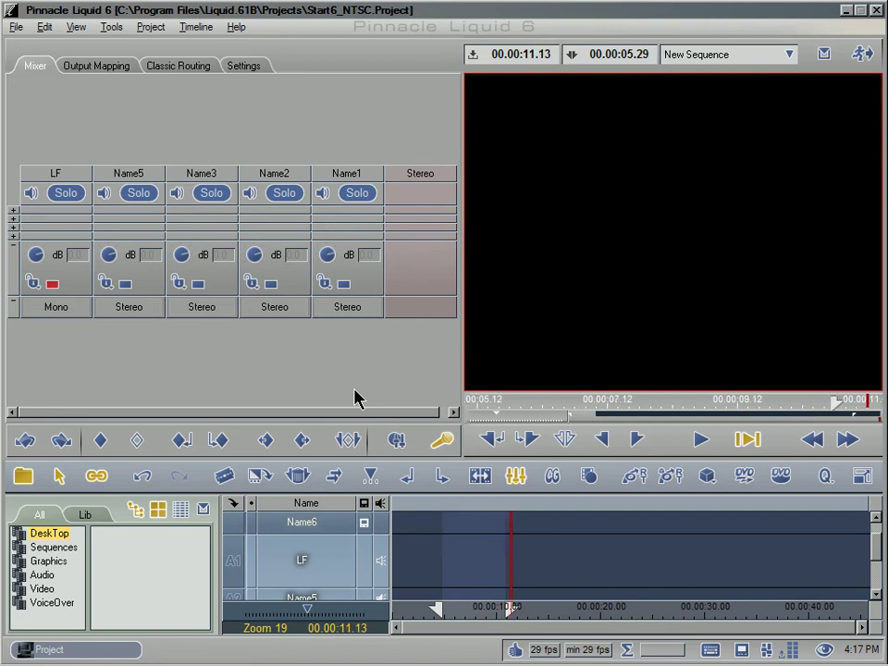
{"action": "key", "text": "space"}
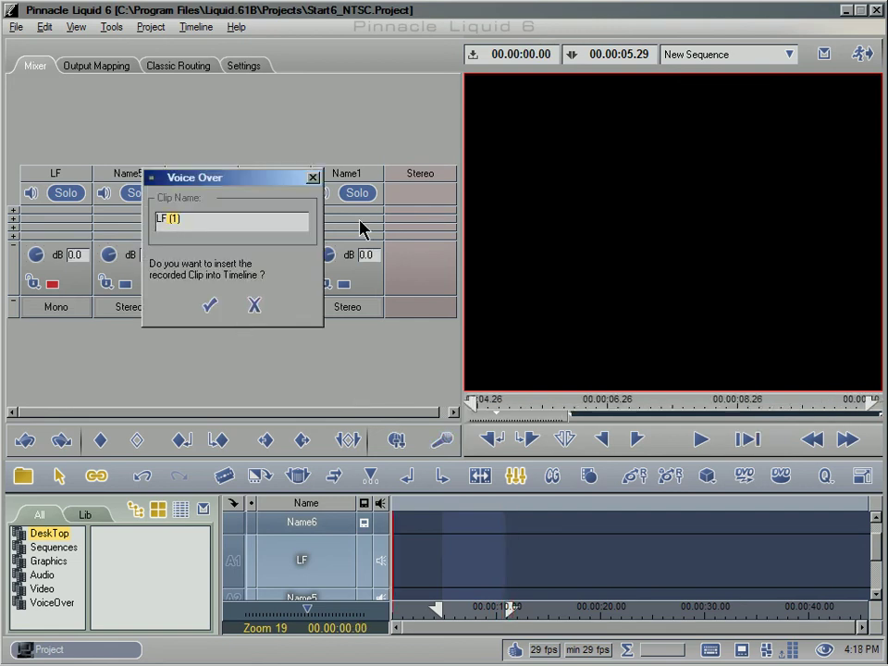
{"action": "left_click", "coordinate": [211, 304]}
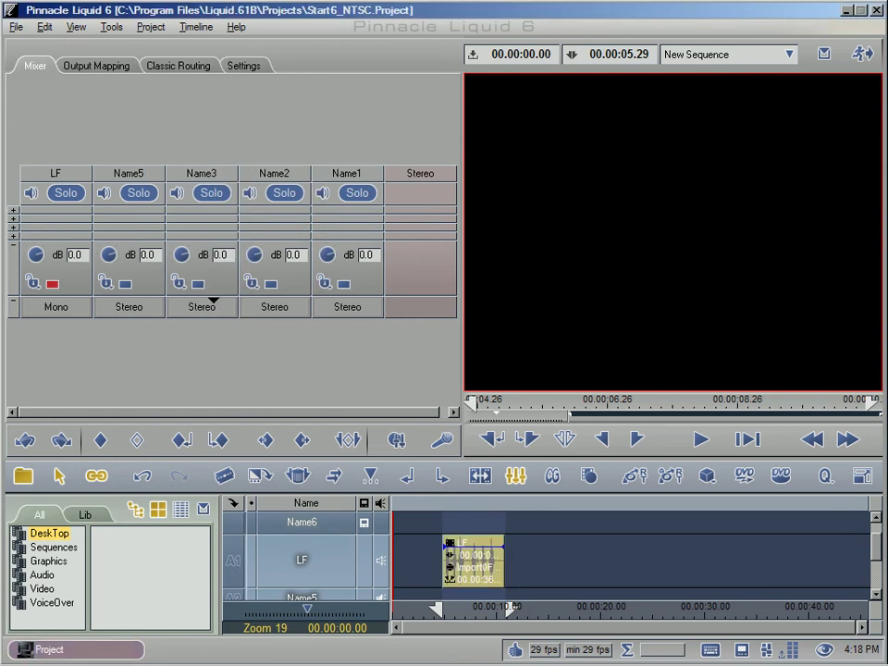
Step: Play back the recorded voice-over clip on the LF track from about 00.00.05.01
{"action": "left_click", "coordinate": [462, 622]}
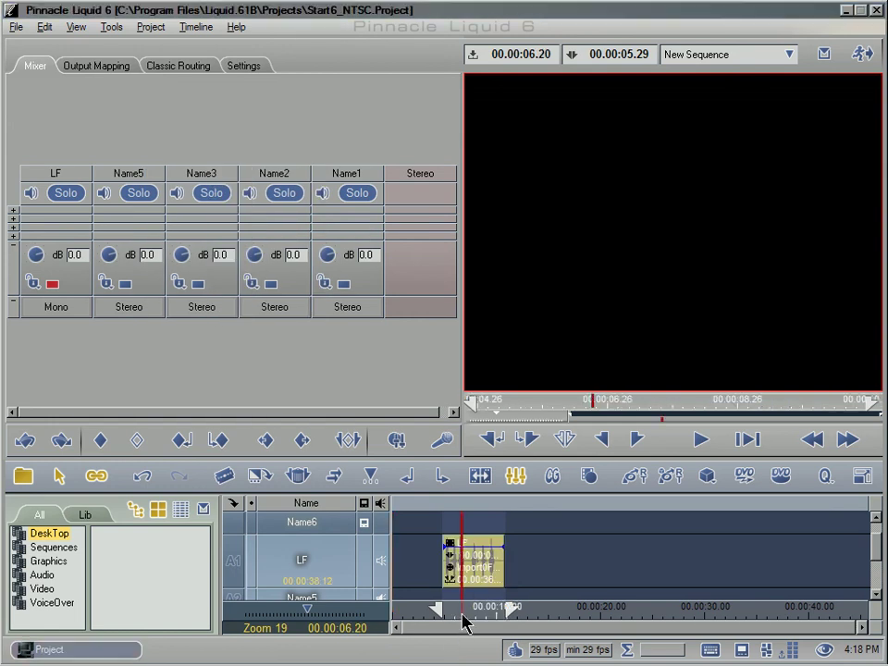
{"action": "left_click_drag", "start_coordinate": [462, 622], "coordinate": [566, 622]}
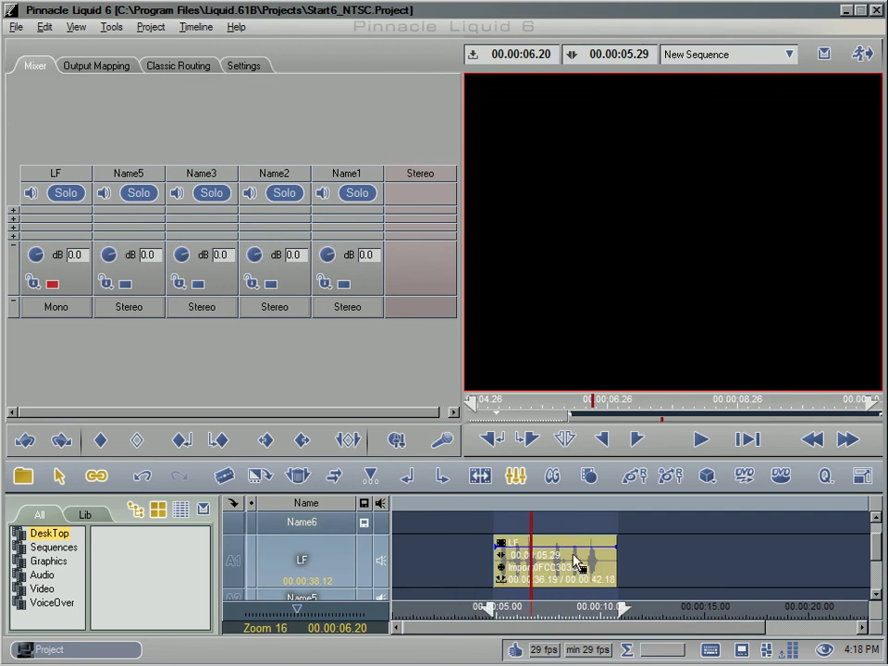
{"action": "left_click", "coordinate": [504, 614]}
{"action": "left_click_drag", "start_coordinate": [504, 614], "coordinate": [497, 612]}
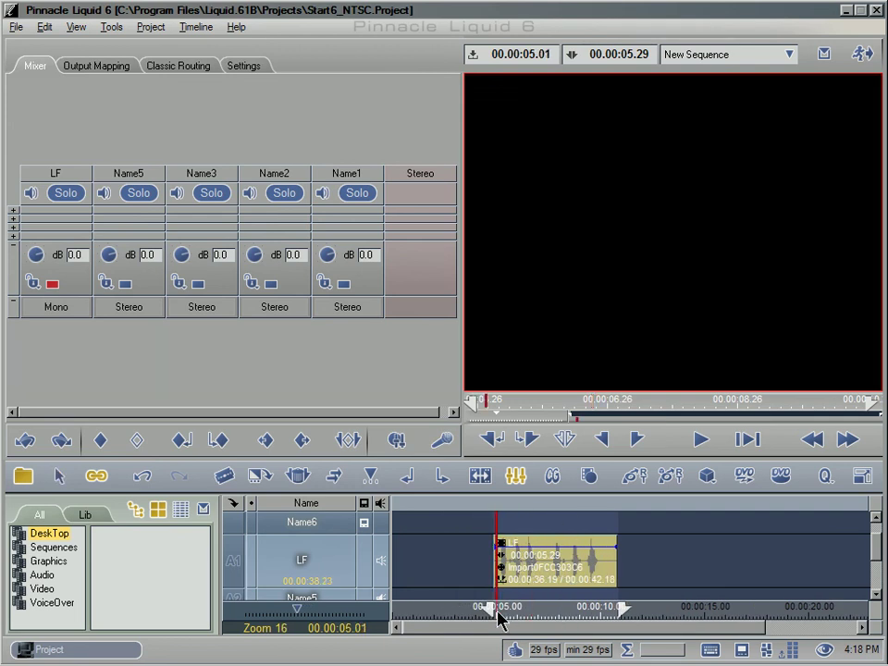
{"action": "key", "text": "space"}
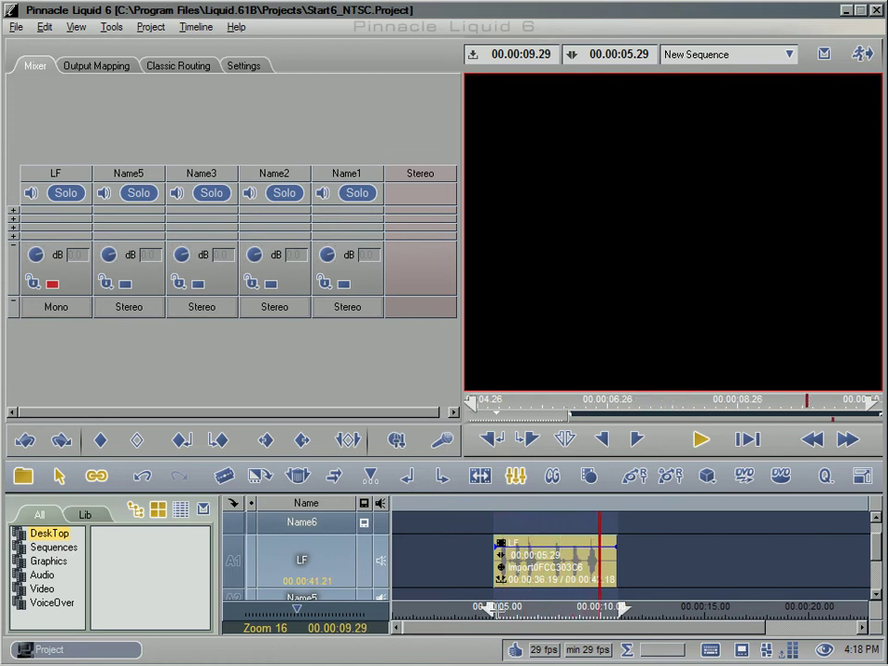
{"action": "key", "text": "space"}
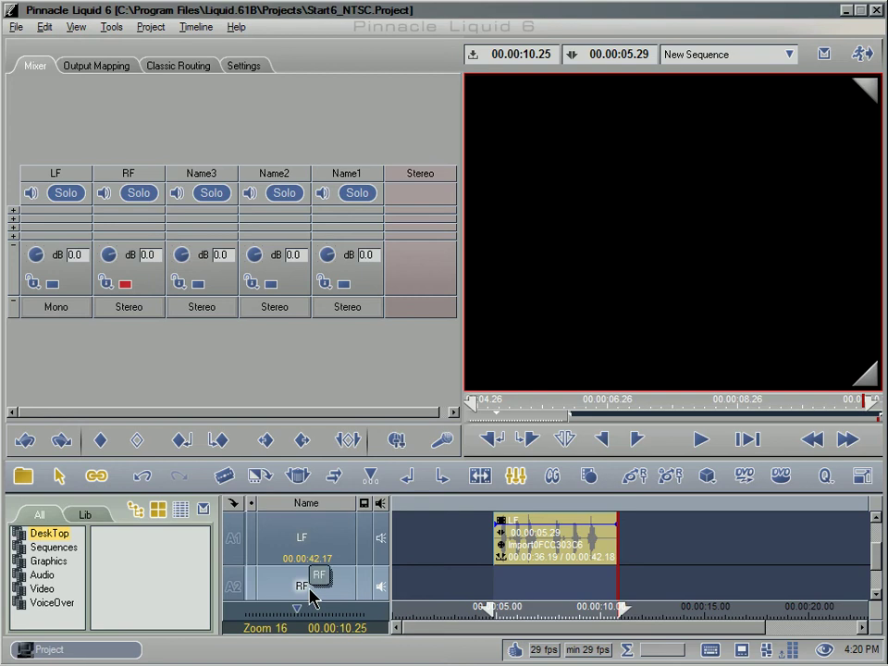
Step: Record a trial voice-over with the RF track armed and discard the take without inserting it
{"action": "left_click", "coordinate": [128, 196]}
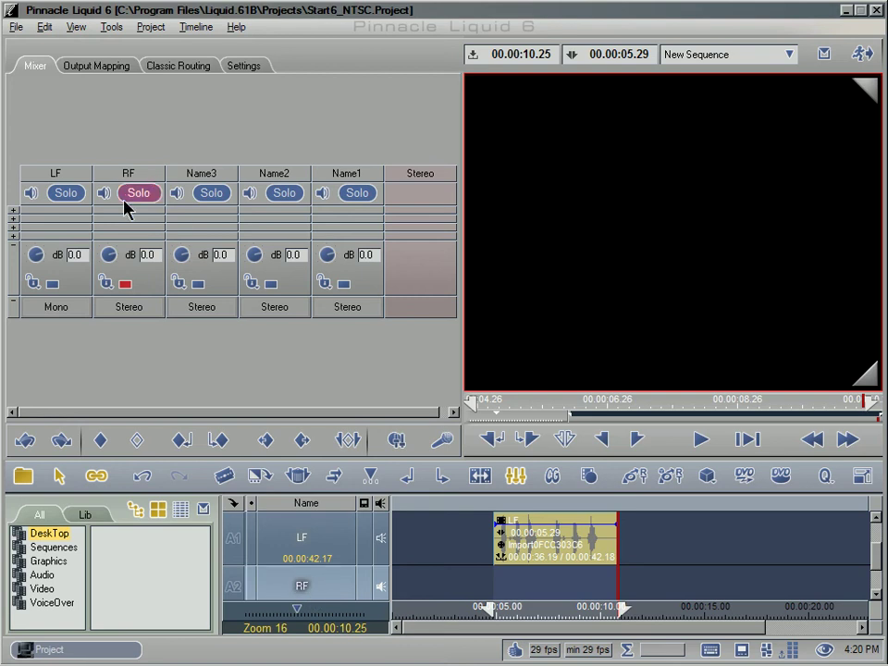
{"action": "left_click", "coordinate": [127, 198]}
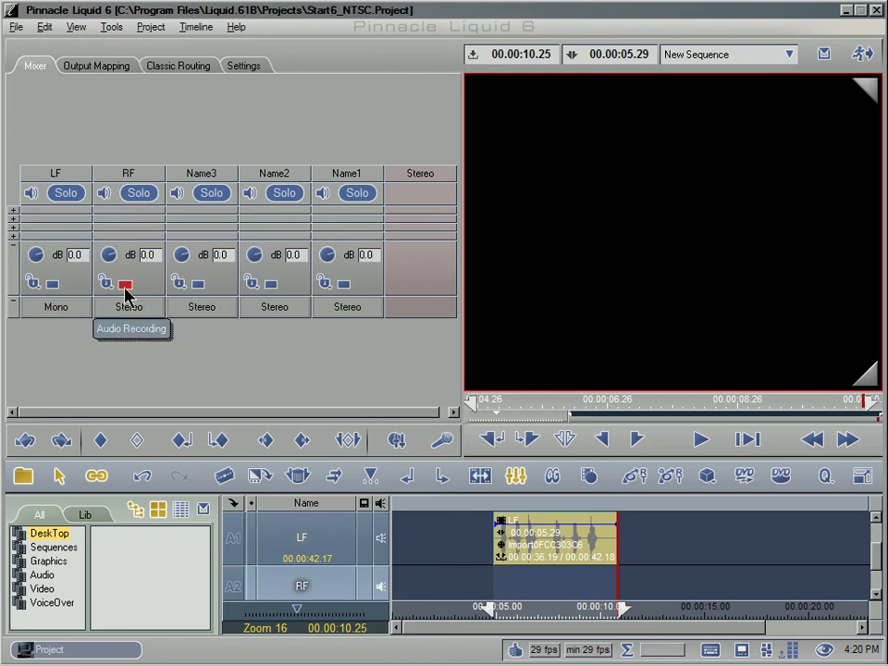
{"action": "left_click", "coordinate": [444, 445]}
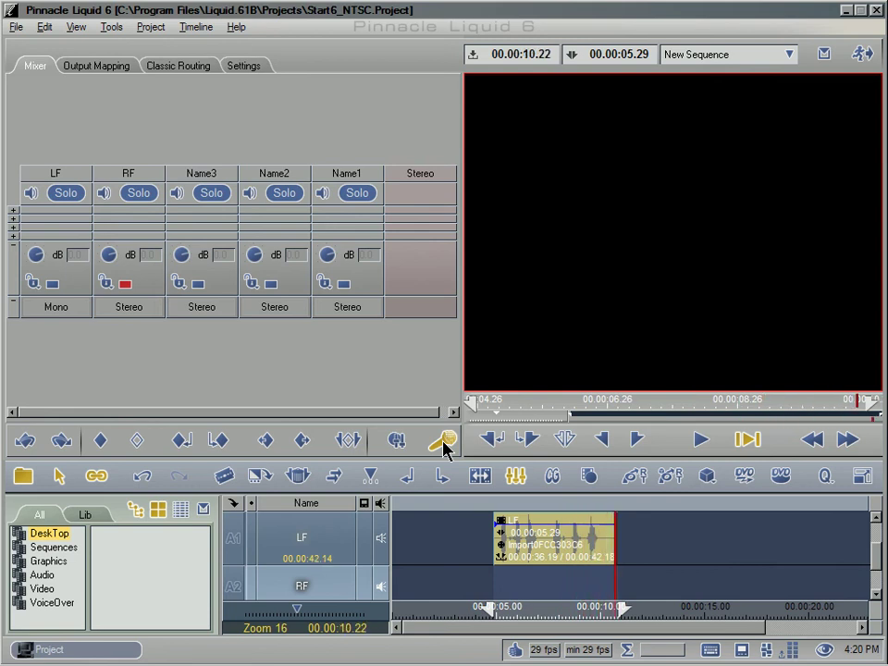
{"action": "left_click", "coordinate": [444, 446]}
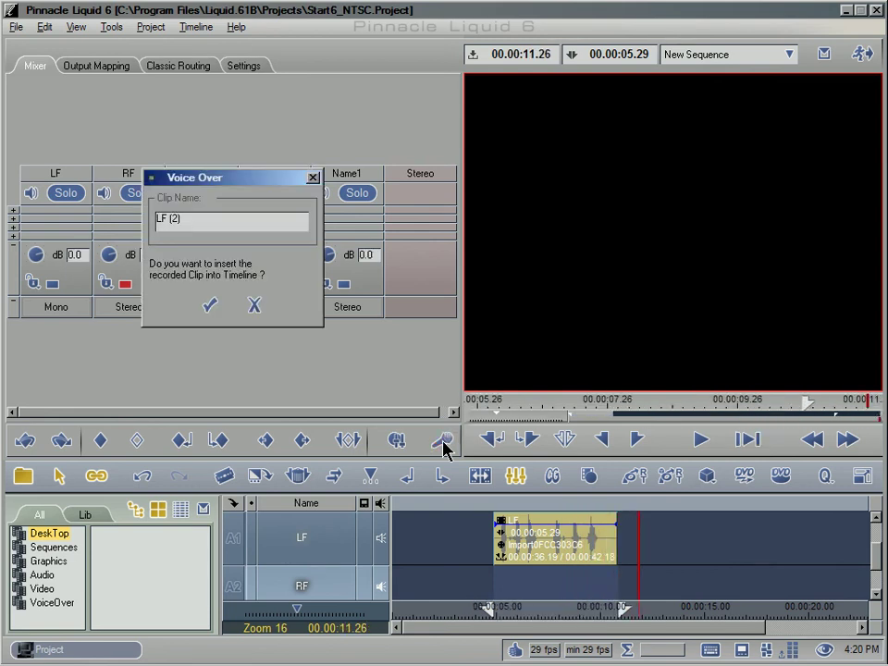
{"action": "left_click", "coordinate": [254, 306]}
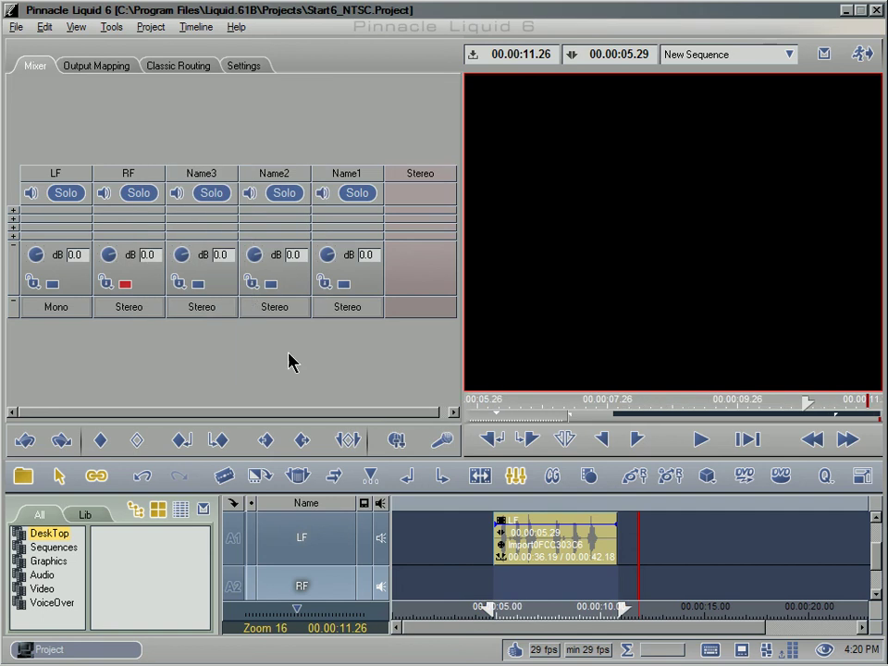
Step: Switch off the LF track's audio in the timeline, leaving the RF channel armed for recording in the mixer
{"action": "left_click", "coordinate": [380, 539]}
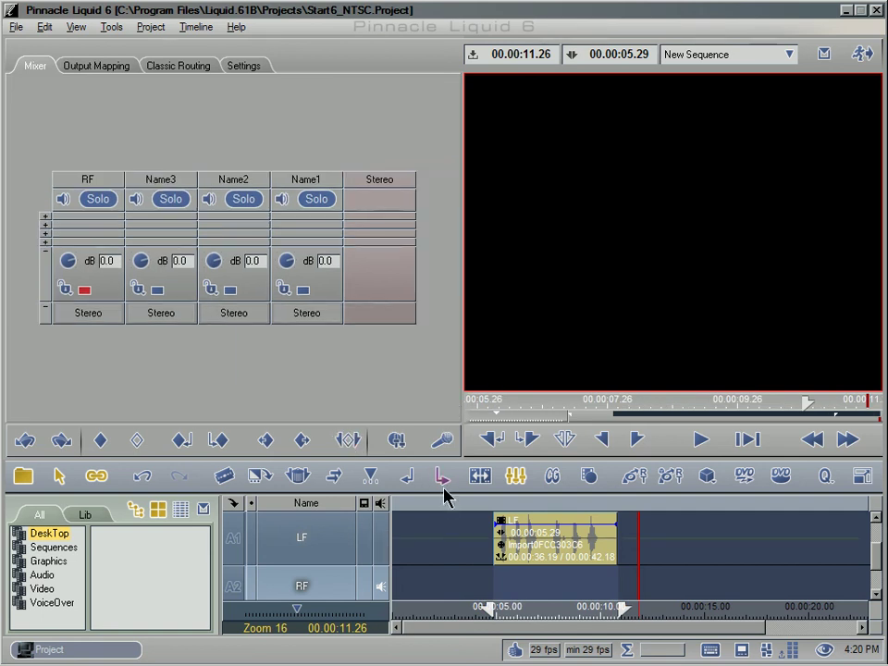
{"action": "left_click", "coordinate": [85, 291]}
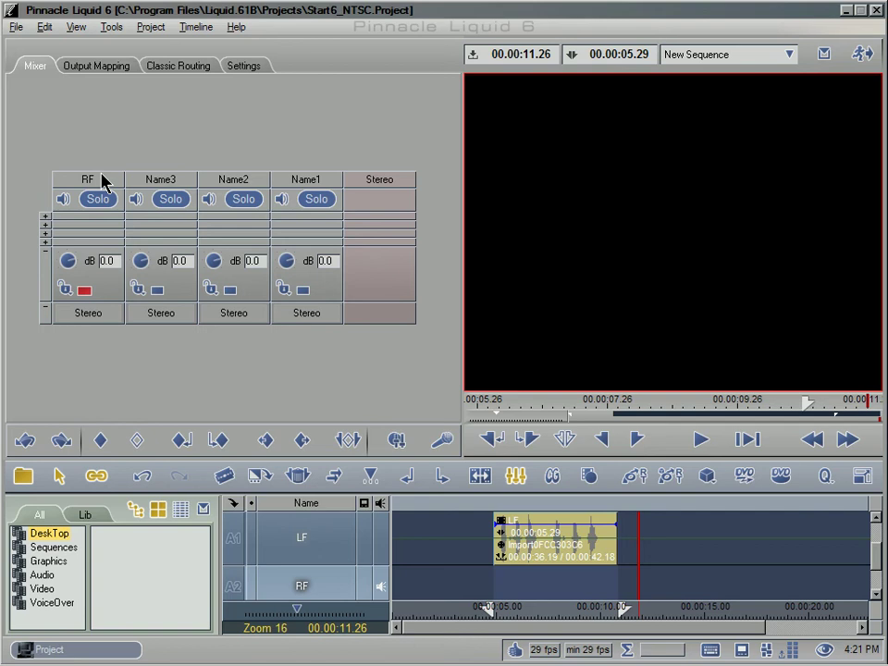
{"action": "left_click", "coordinate": [381, 537]}
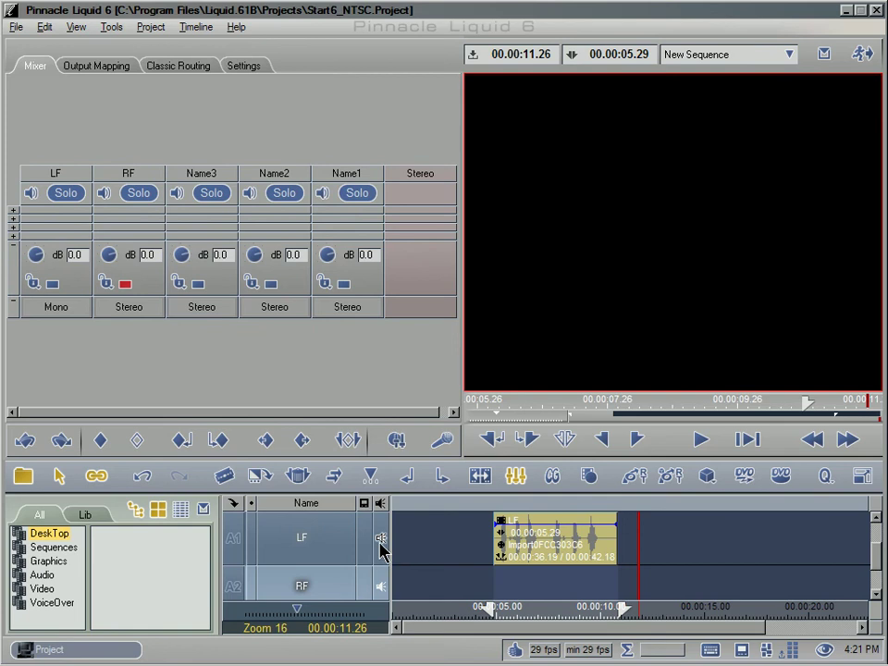
{"action": "left_click", "coordinate": [381, 539]}
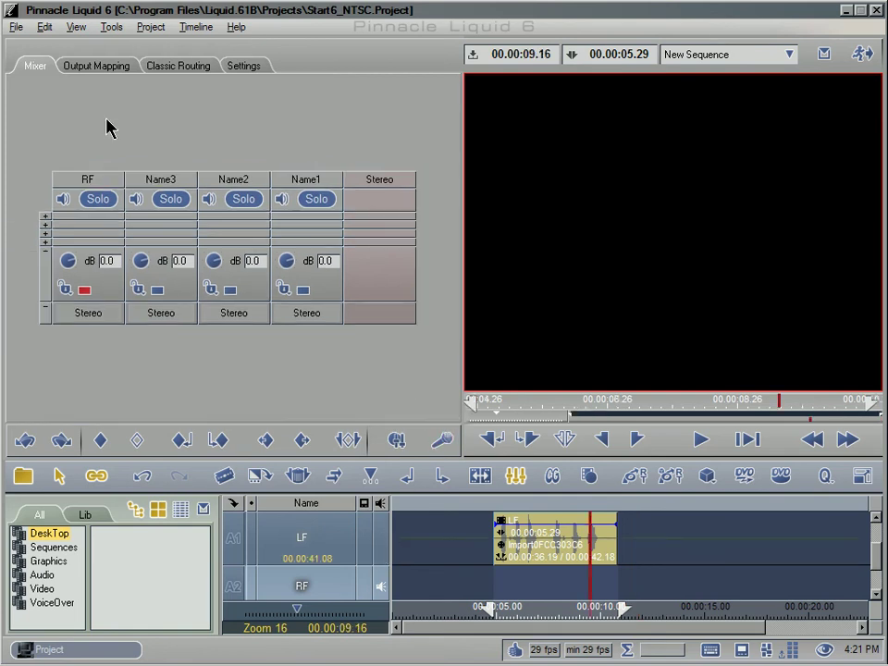
Step: Set the voice-over preroll to 2 seconds in the audio settings and apply it
{"action": "left_click", "coordinate": [44, 26]}
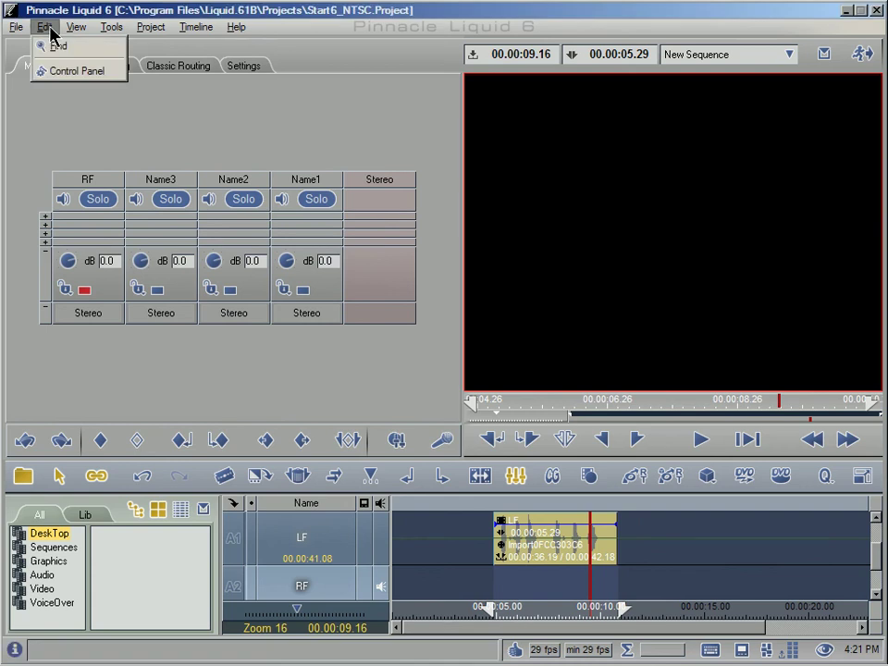
{"action": "left_click", "coordinate": [67, 74]}
{"action": "left_click", "coordinate": [422, 326]}
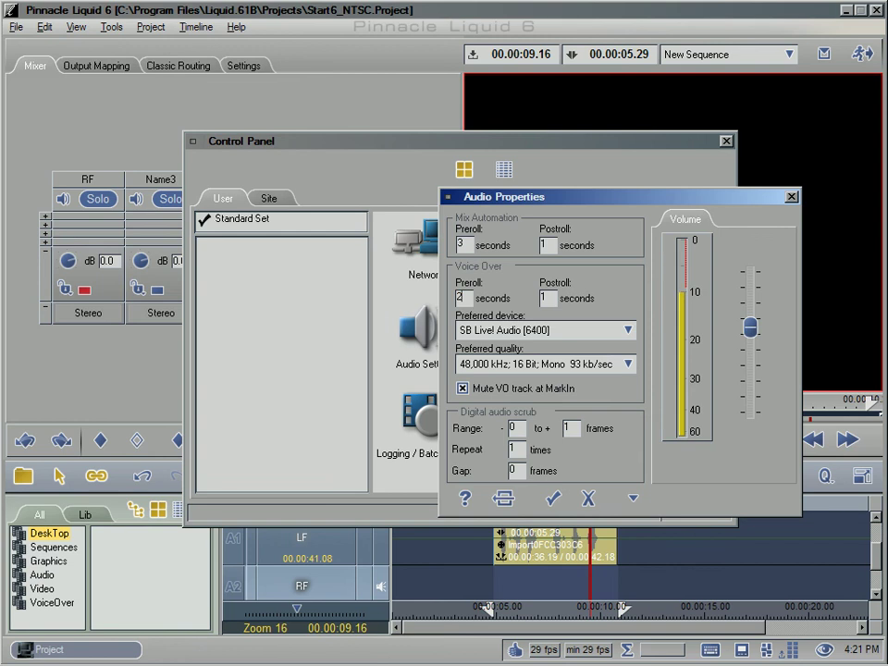
{"action": "left_click", "coordinate": [553, 499]}
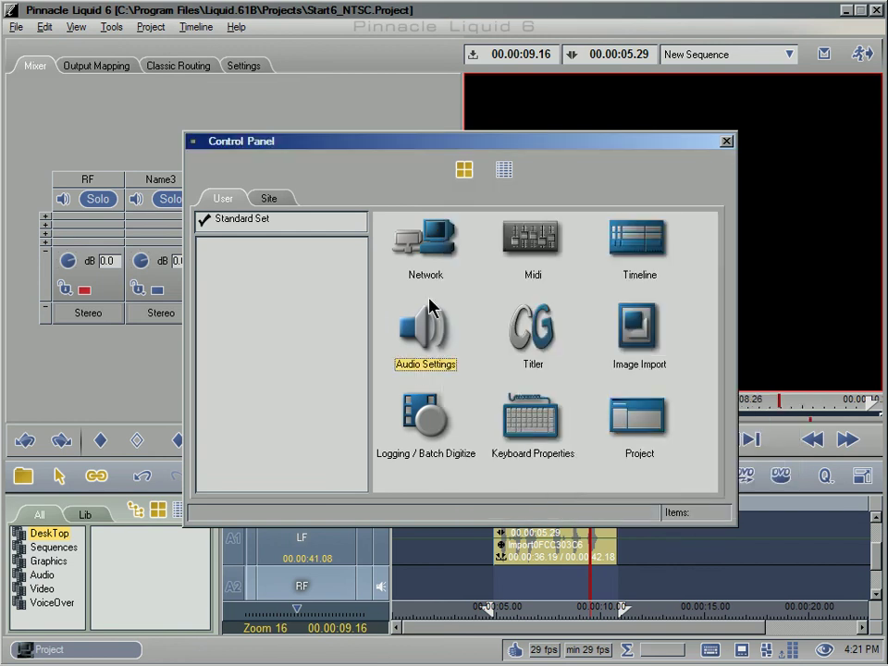
{"action": "left_click", "coordinate": [727, 140]}
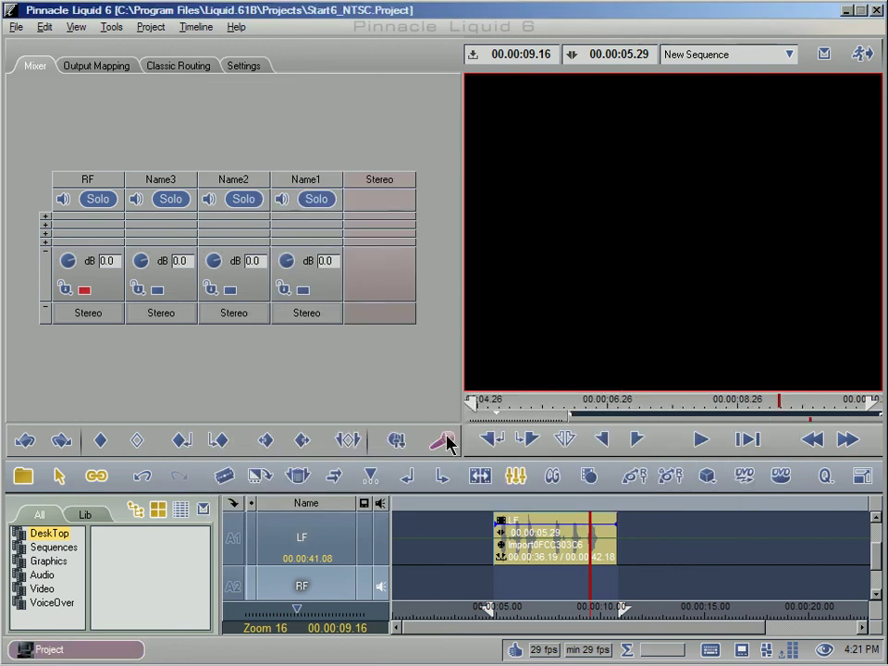
Step: Record a voice-over on the RF track and insert it into the timeline under the name RF
{"action": "left_click", "coordinate": [445, 442]}
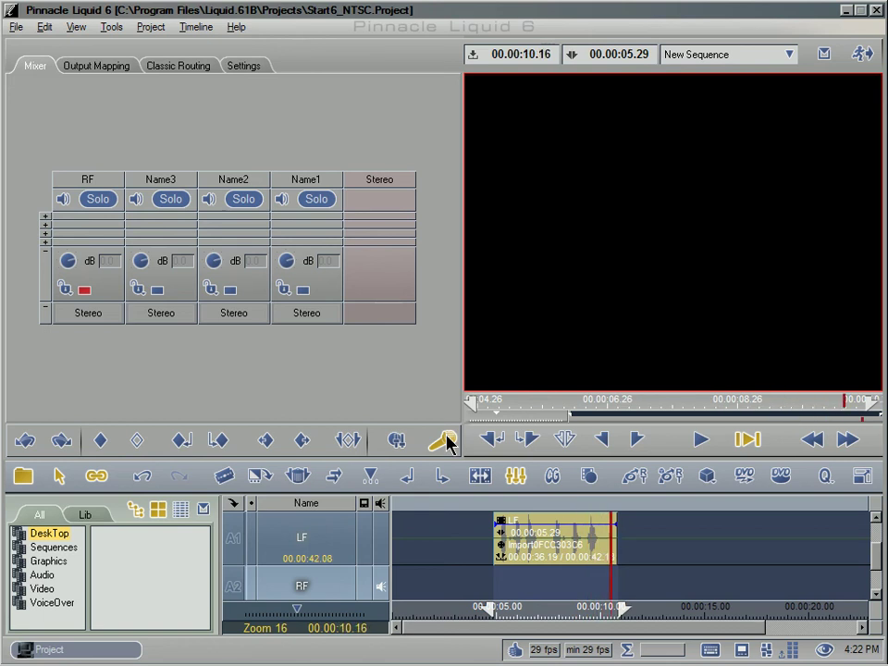
{"action": "left_click", "coordinate": [448, 443]}
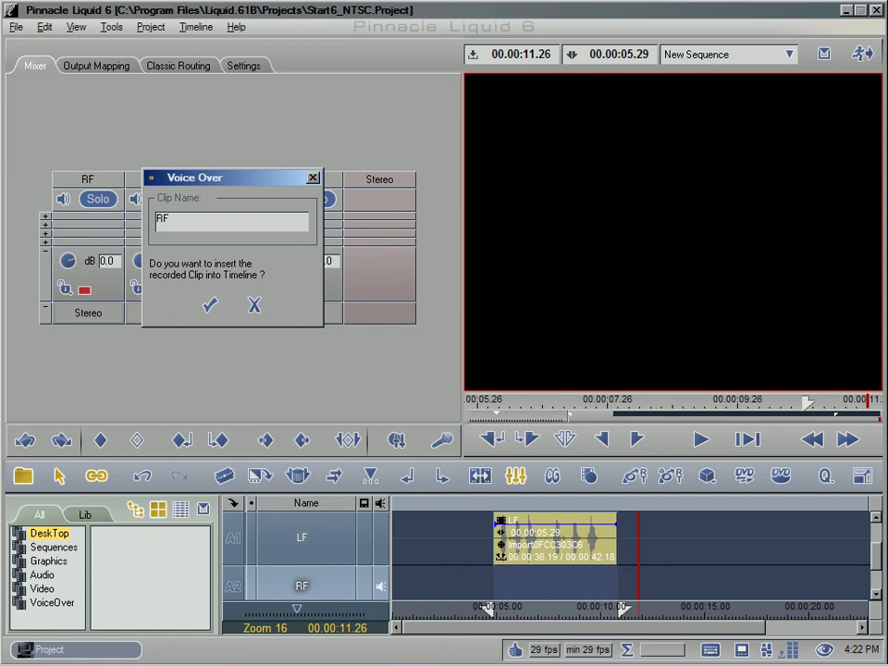
{"action": "left_click", "coordinate": [209, 306]}
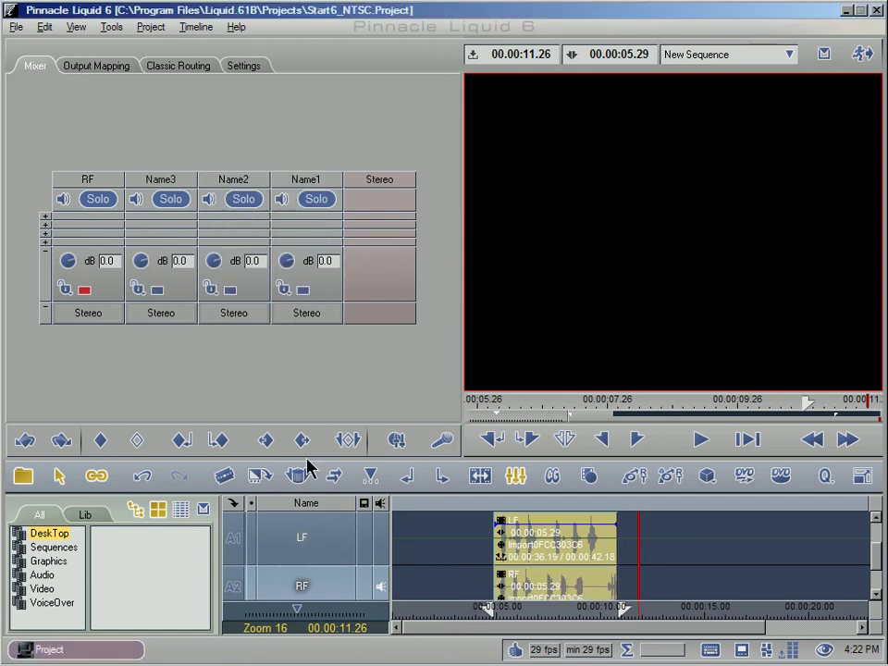
Step: Switch the LF track's audio back on and play the LF and RF clips together from about 00.00.04.13
{"action": "left_click", "coordinate": [381, 551]}
{"action": "left_click", "coordinate": [484, 612]}
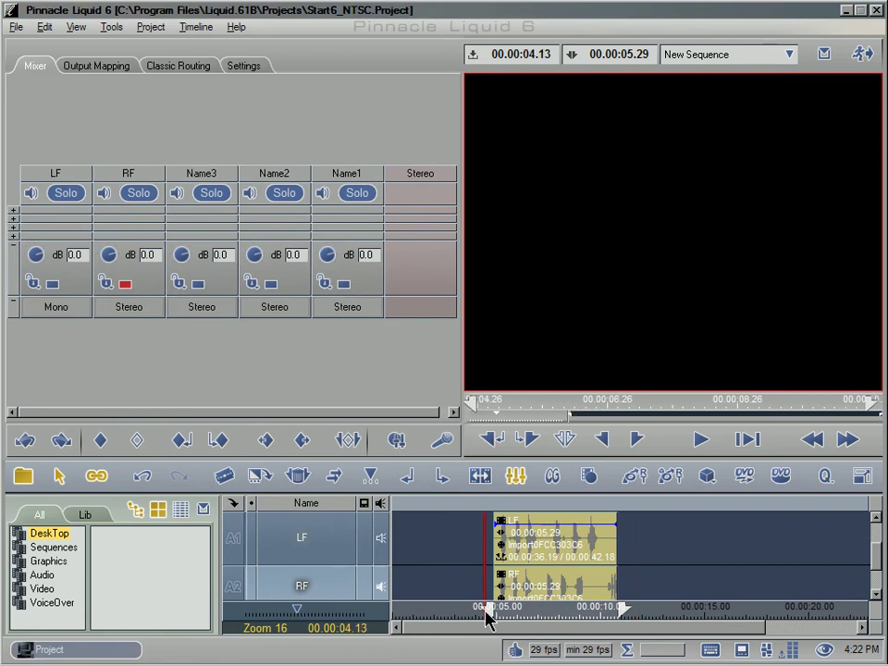
{"action": "key", "text": "space"}
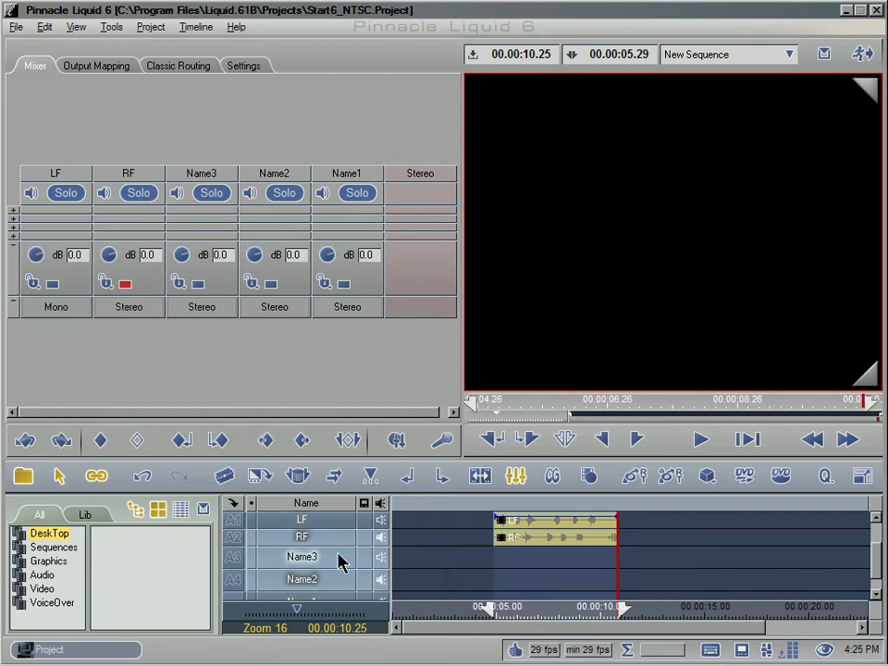
Step: Switch the audio of the LF and RF tracks off and back on in the timeline
{"action": "left_click", "coordinate": [381, 521]}
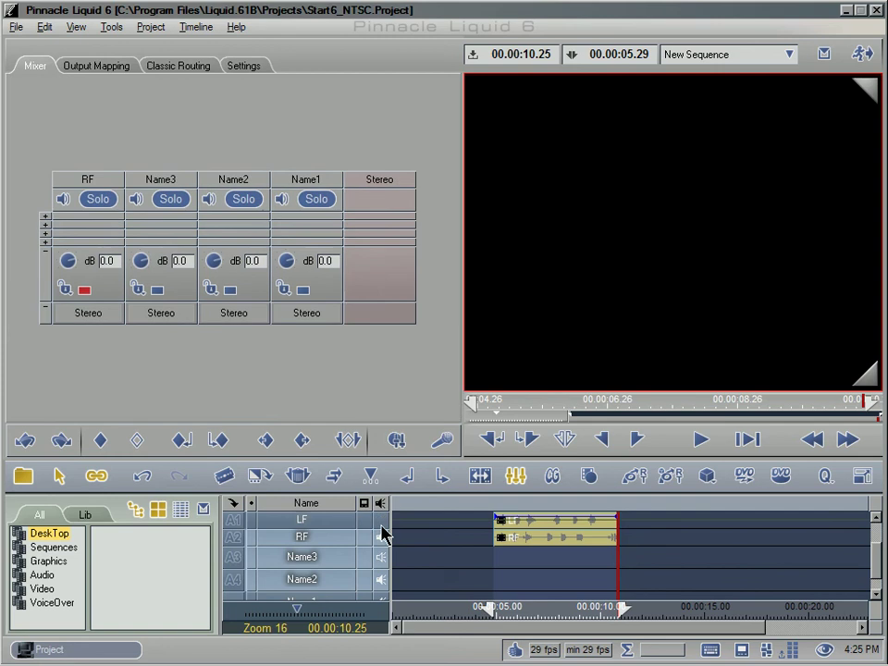
{"action": "left_click", "coordinate": [380, 538]}
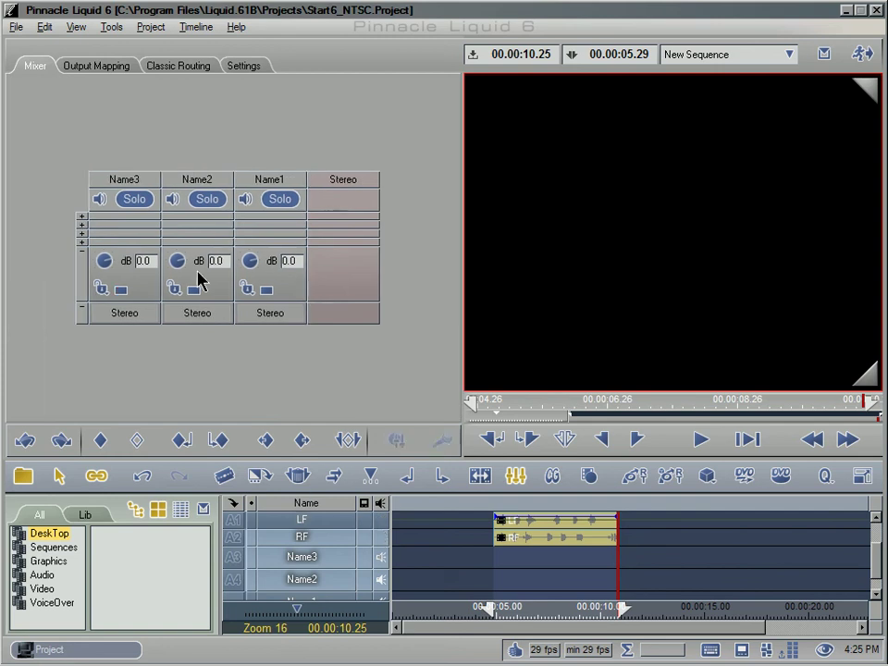
{"action": "left_click", "coordinate": [381, 521]}
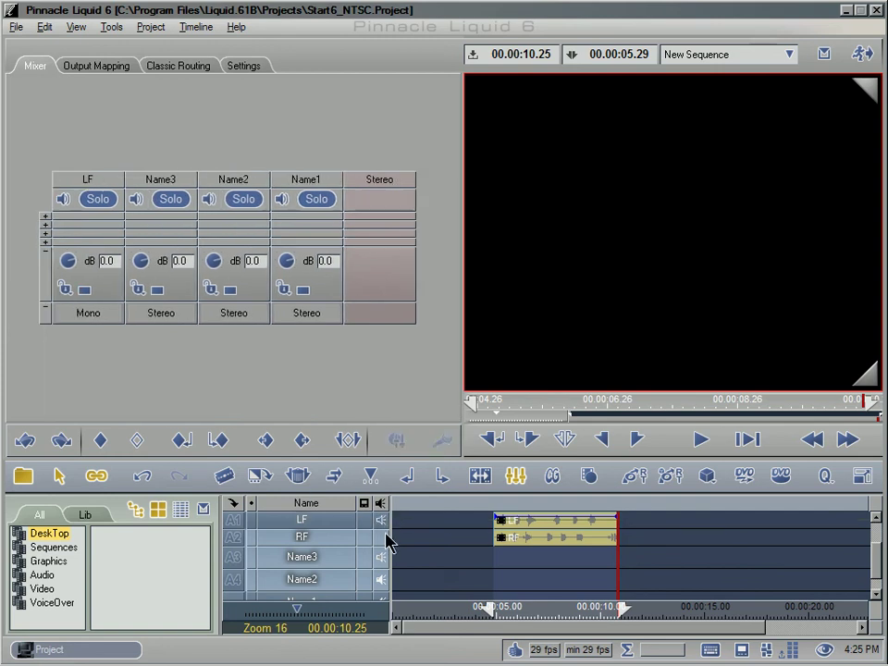
{"action": "left_click", "coordinate": [381, 538]}
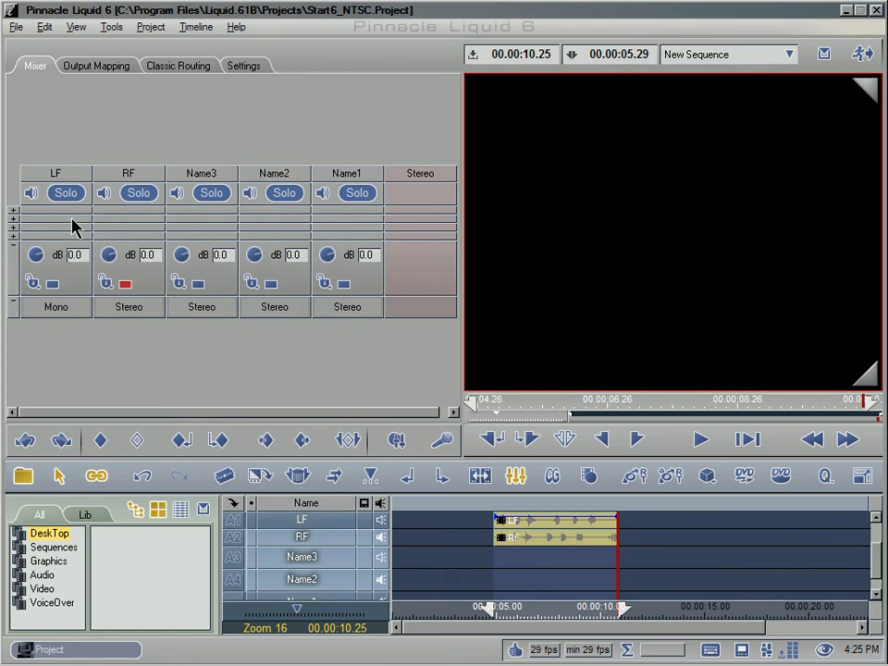
Step: Mute the LF and RF channels in the mixer and arm Name3 instead of RF for audio recording
{"action": "left_click", "coordinate": [30, 195]}
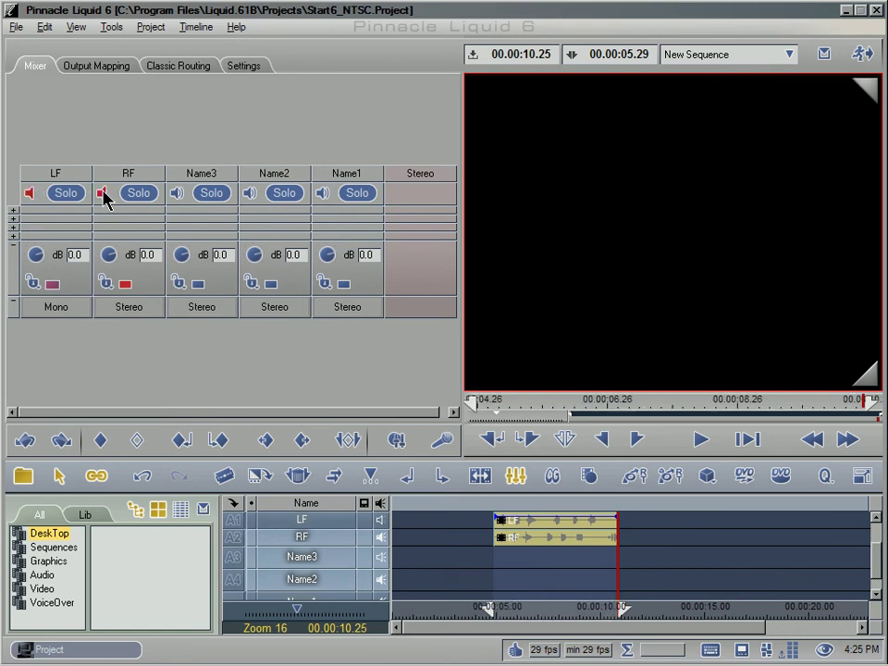
{"action": "left_click", "coordinate": [102, 194]}
{"action": "left_click", "coordinate": [125, 284]}
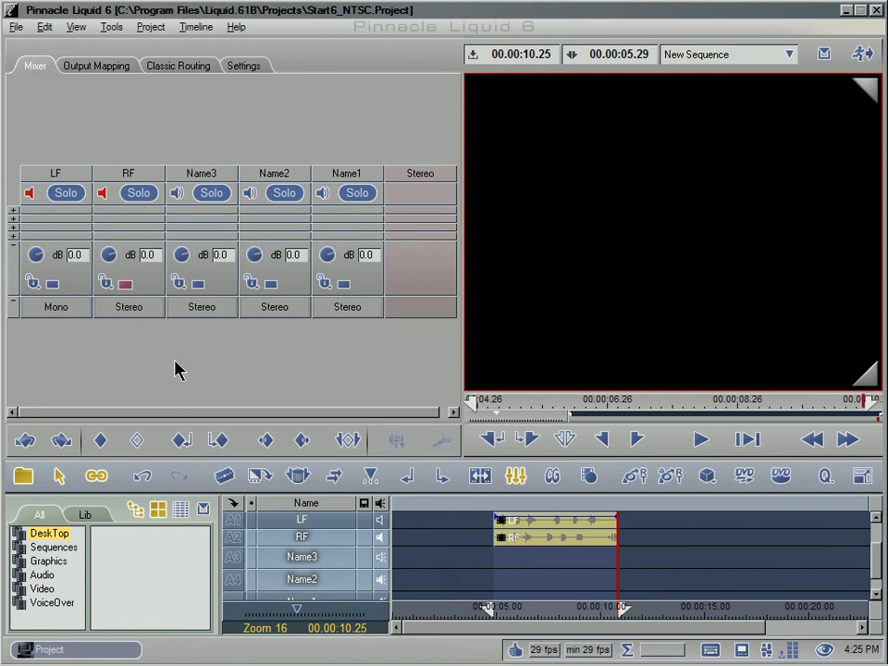
{"action": "left_click", "coordinate": [198, 284]}
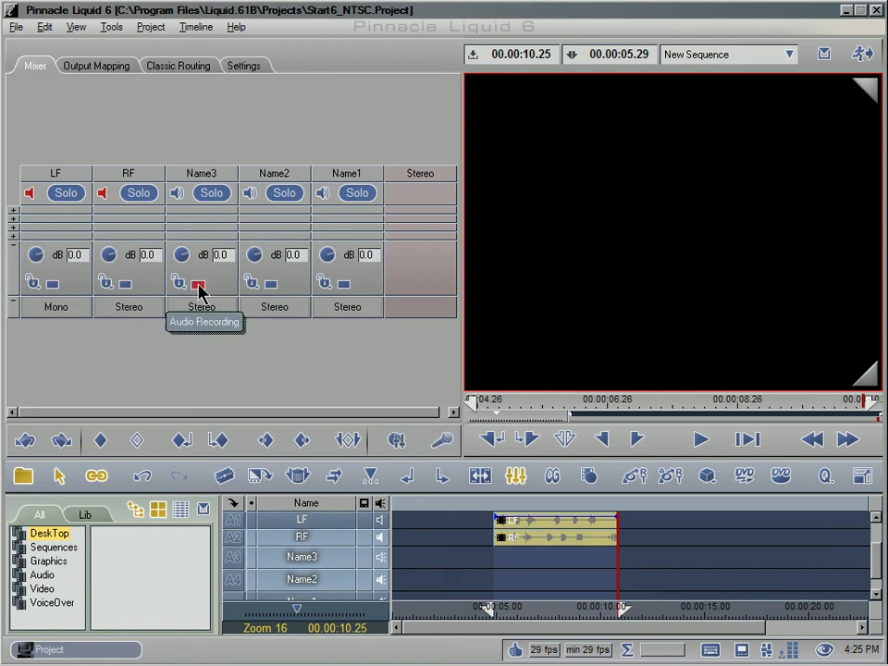
Step: Rename the Name3 track as CENTER
{"action": "right_click", "coordinate": [323, 562]}
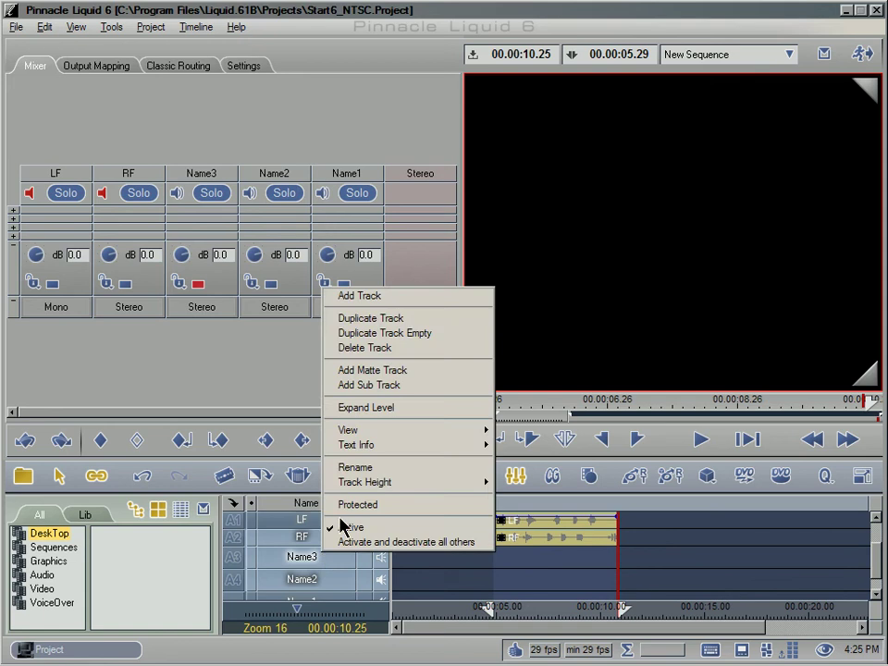
{"action": "left_click", "coordinate": [347, 466]}
{"action": "type", "text": "C"}
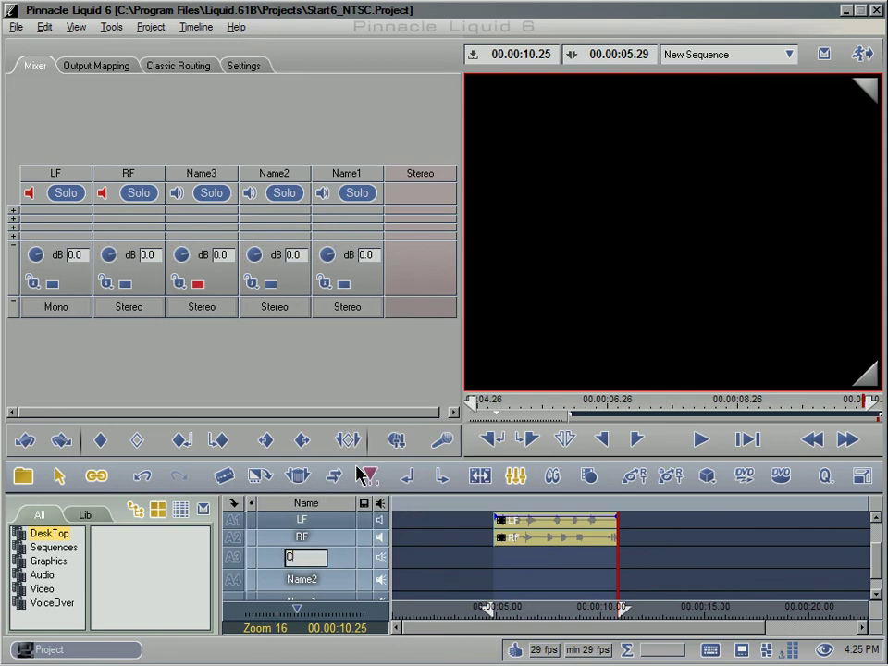
{"action": "type", "text": "ENTER"}
{"action": "key", "text": "Return"}
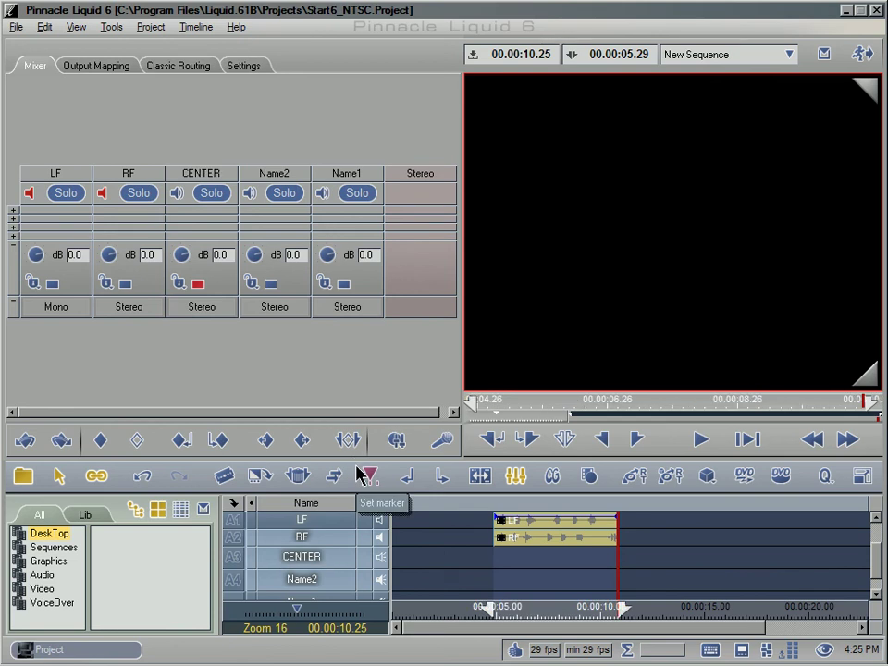
Step: Record a voice-over on the CENTER track and insert it into the timeline under the name CENTRE
{"action": "left_click", "coordinate": [443, 448]}
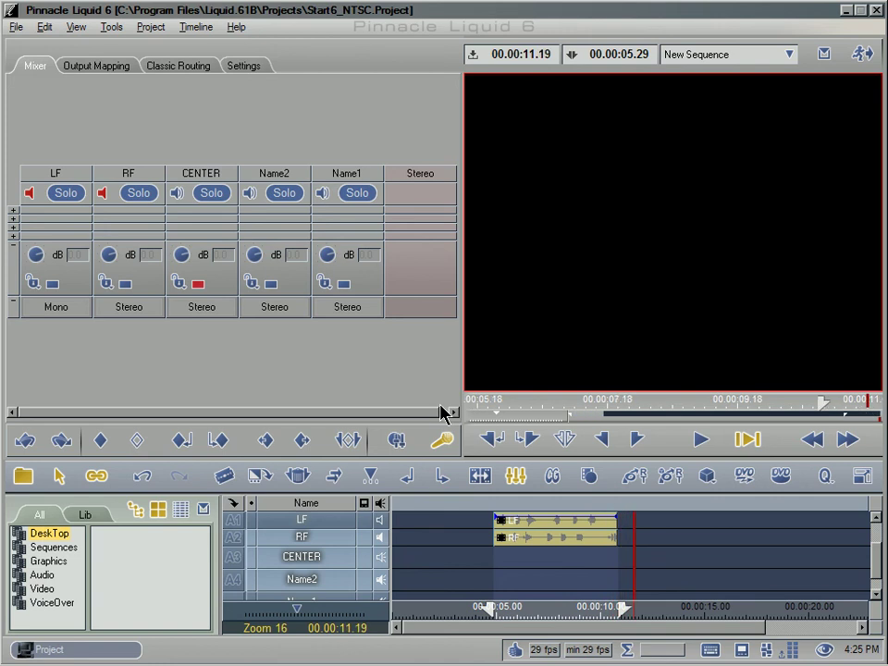
{"action": "key", "text": "space"}
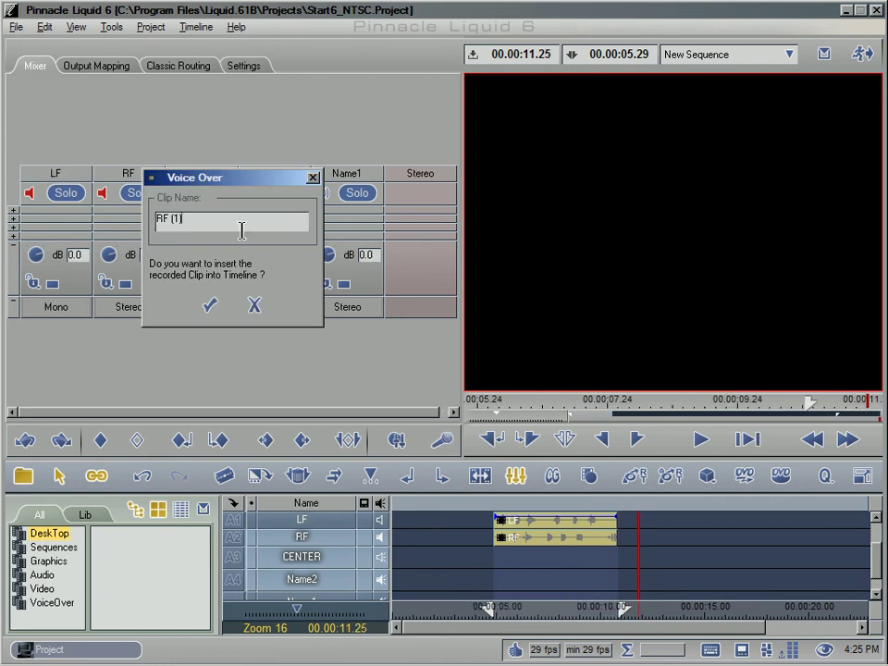
{"action": "left_click_drag", "start_coordinate": [242, 231], "coordinate": [7, 233]}
{"action": "type", "text": "CENTRE"}
{"action": "left_click", "coordinate": [210, 305]}
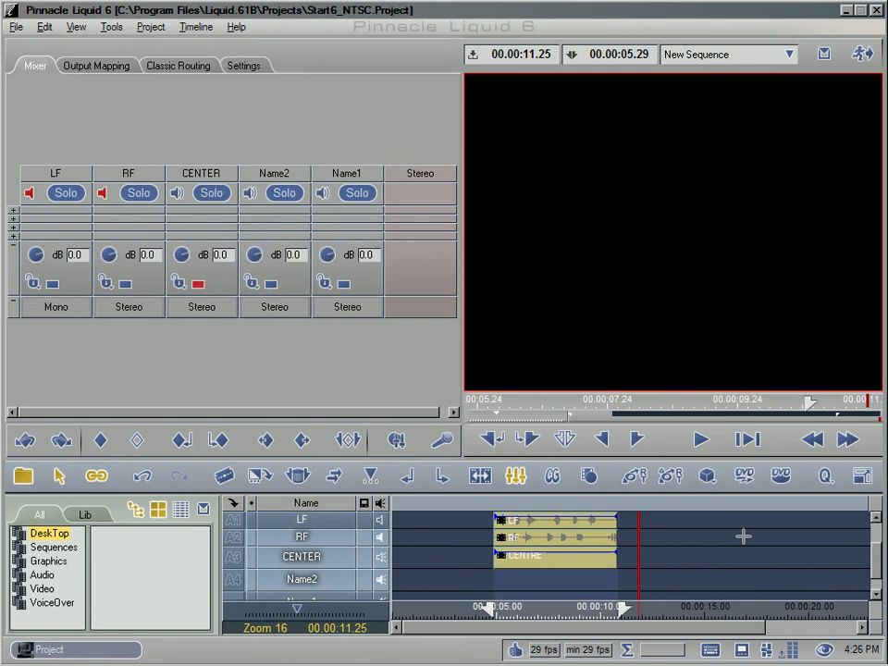
Step: Rename the Name2 track as SL
{"action": "right_click", "coordinate": [306, 587]}
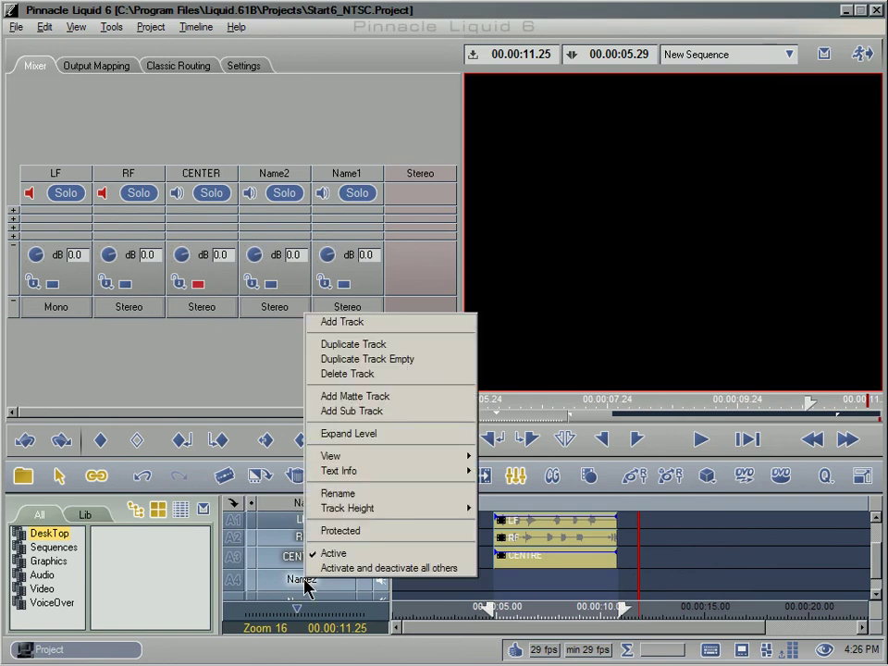
{"action": "left_click", "coordinate": [338, 494]}
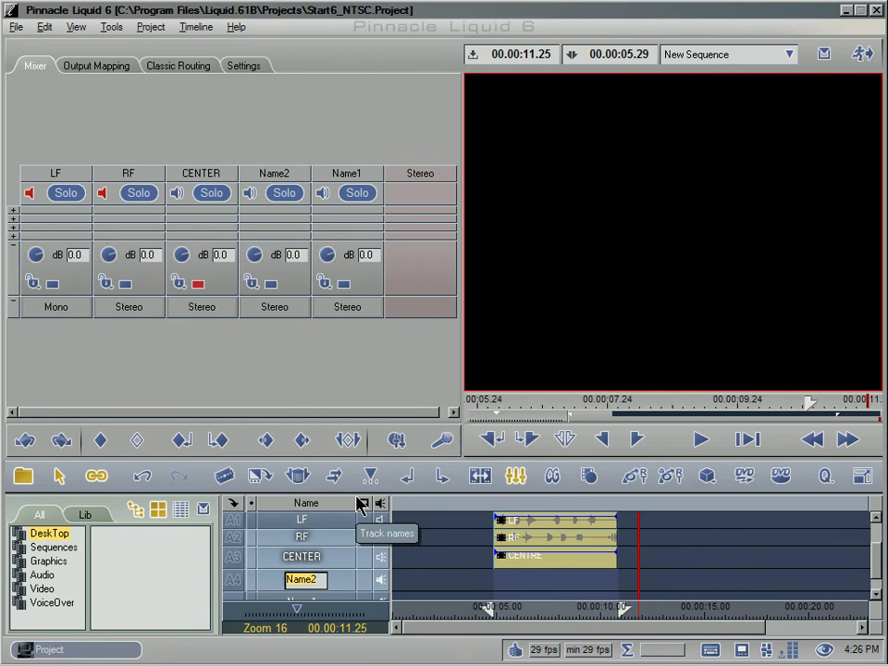
{"action": "type", "text": "SL"}
{"action": "key", "text": "Return"}
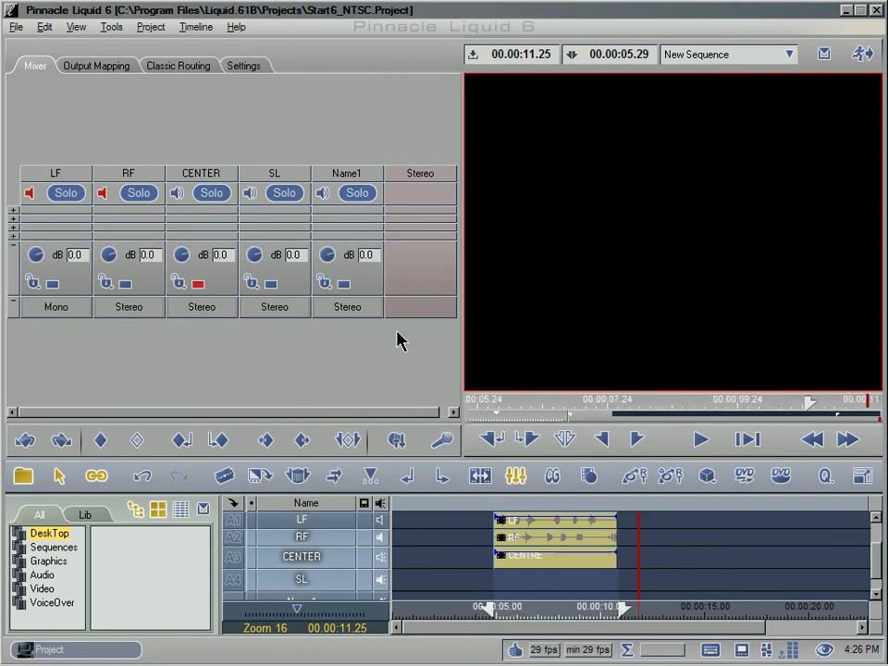
Step: Arm SL instead of CENTER for audio recording and mute the CENTER channel in the mixer
{"action": "left_click", "coordinate": [200, 284]}
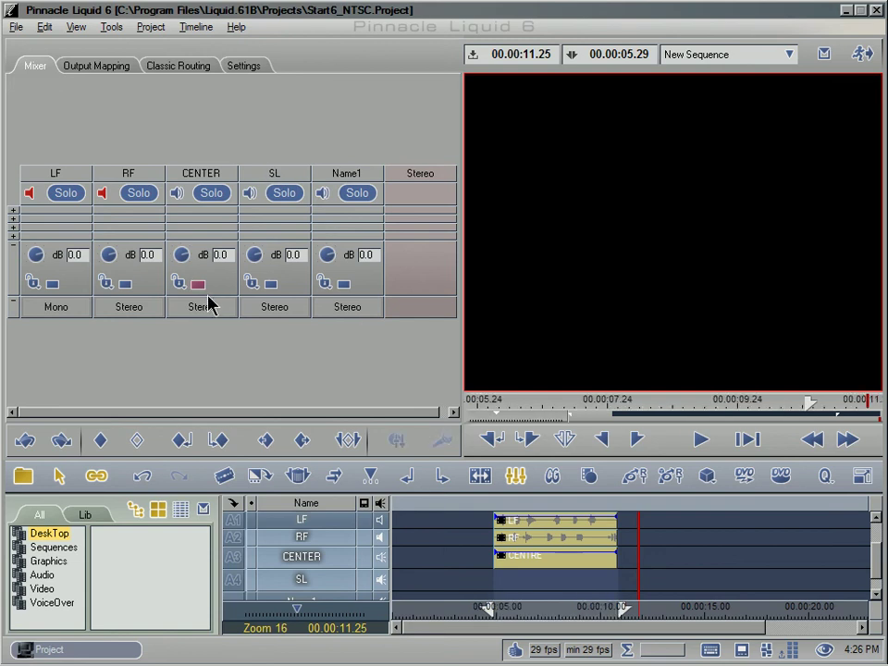
{"action": "left_click", "coordinate": [271, 285]}
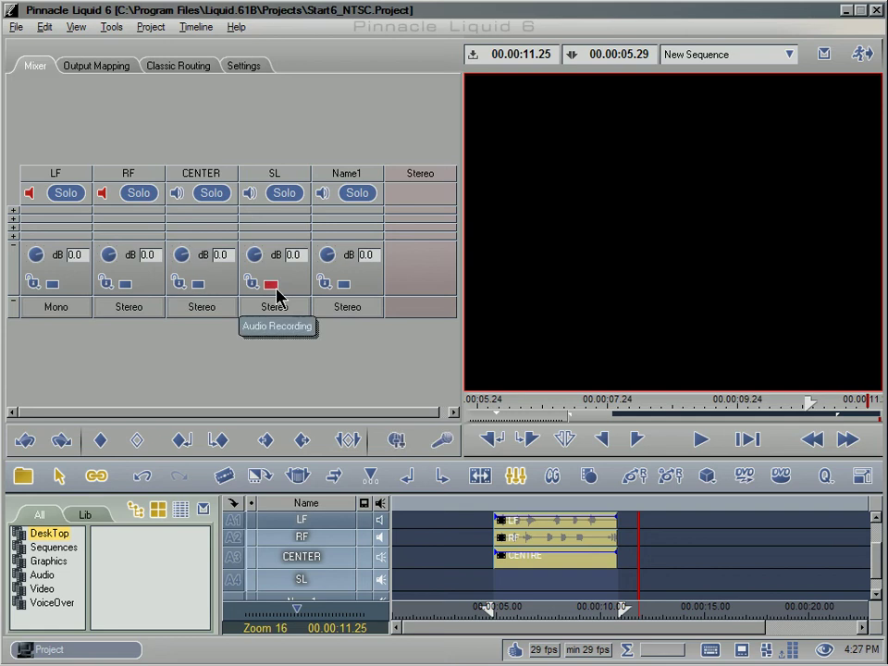
{"action": "left_click", "coordinate": [175, 194]}
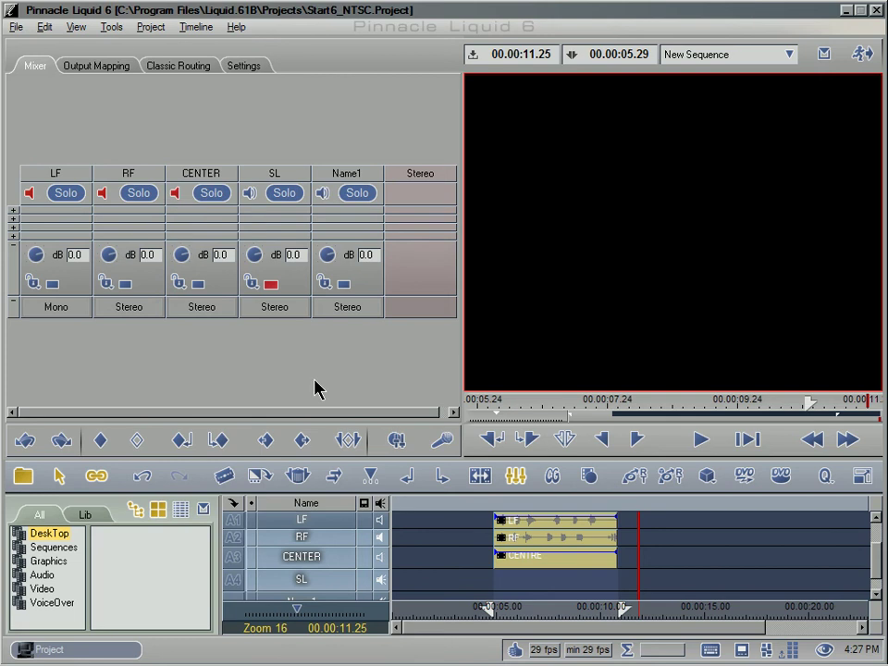
Step: Record a voice-over on the SL track and insert it into the timeline under the name SL
{"action": "left_click", "coordinate": [448, 453]}
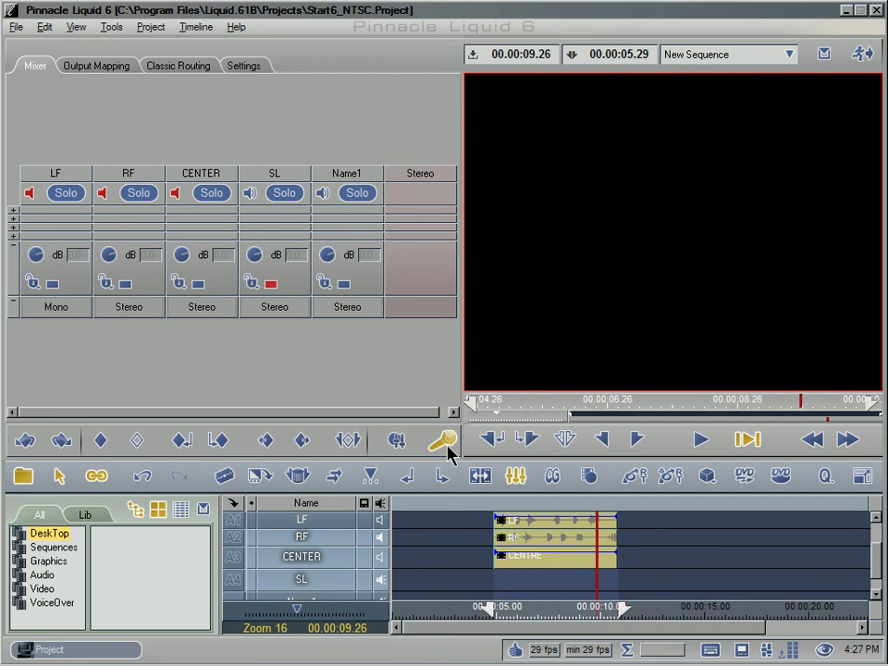
{"action": "left_click", "coordinate": [448, 448]}
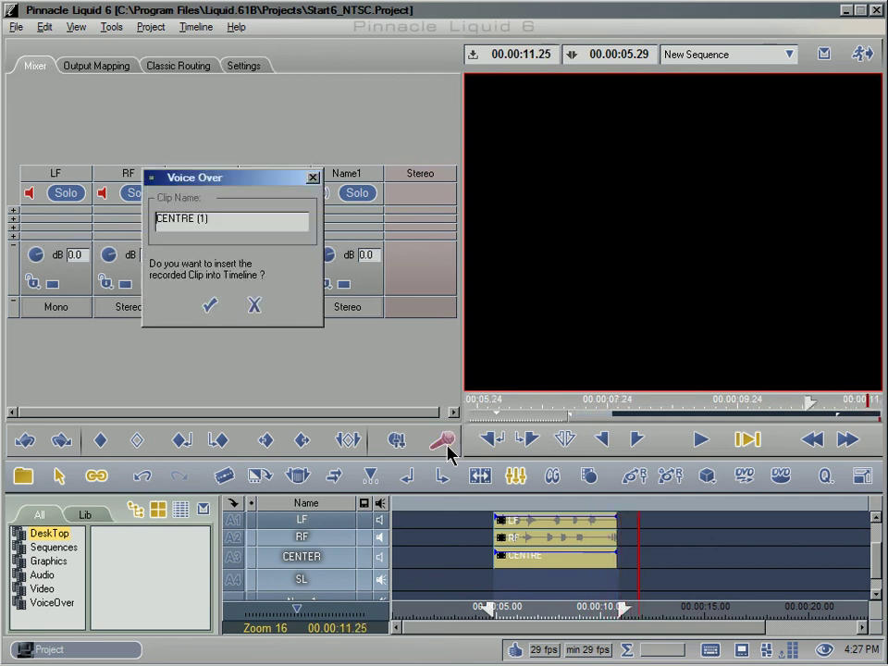
{"action": "left_click_drag", "start_coordinate": [213, 218], "coordinate": [88, 229]}
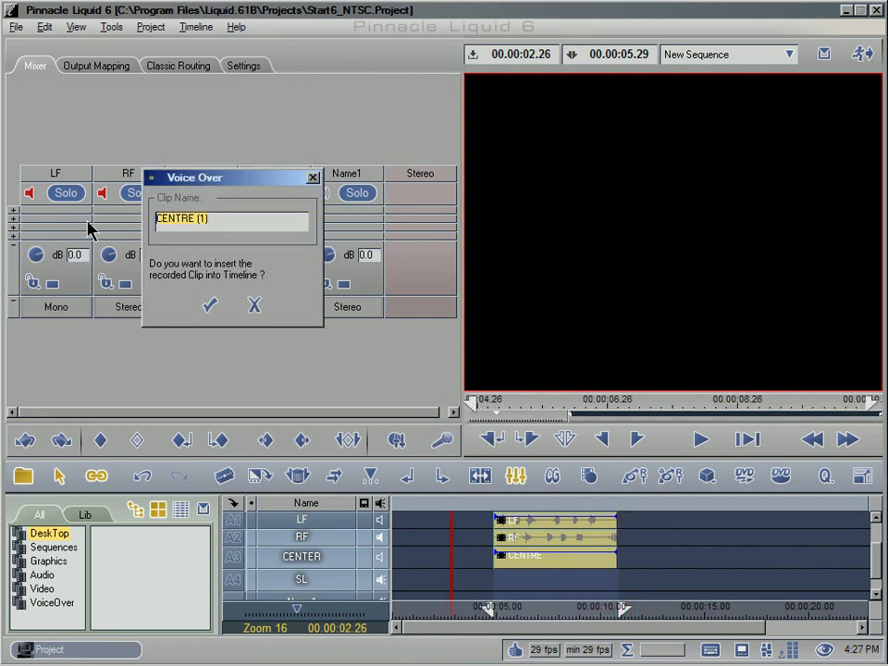
{"action": "type", "text": "SL"}
{"action": "key", "text": "Return"}
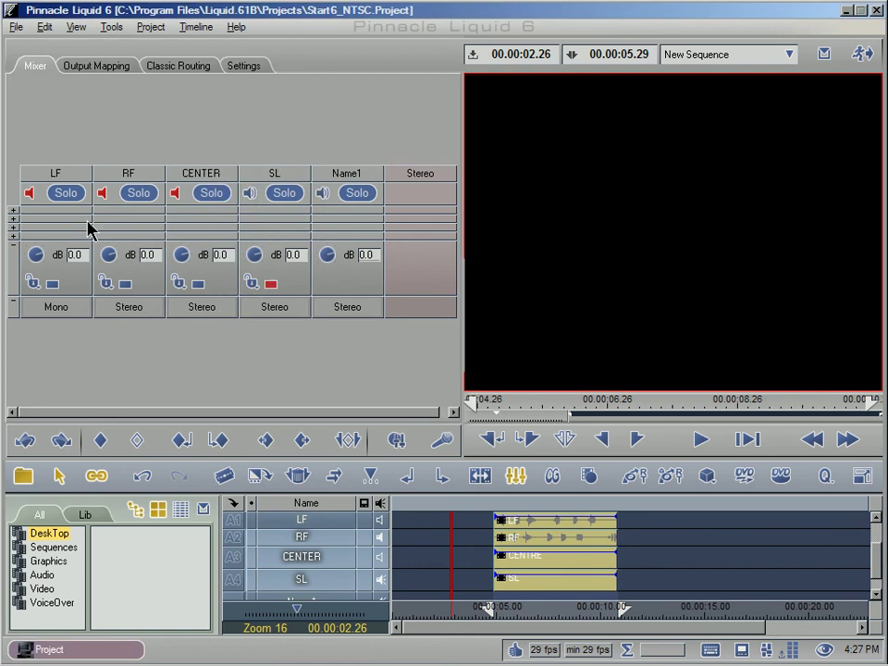
Step: Switch off audio recording on the SL channel and rename the Name1 track as SR
{"action": "left_click", "coordinate": [271, 286]}
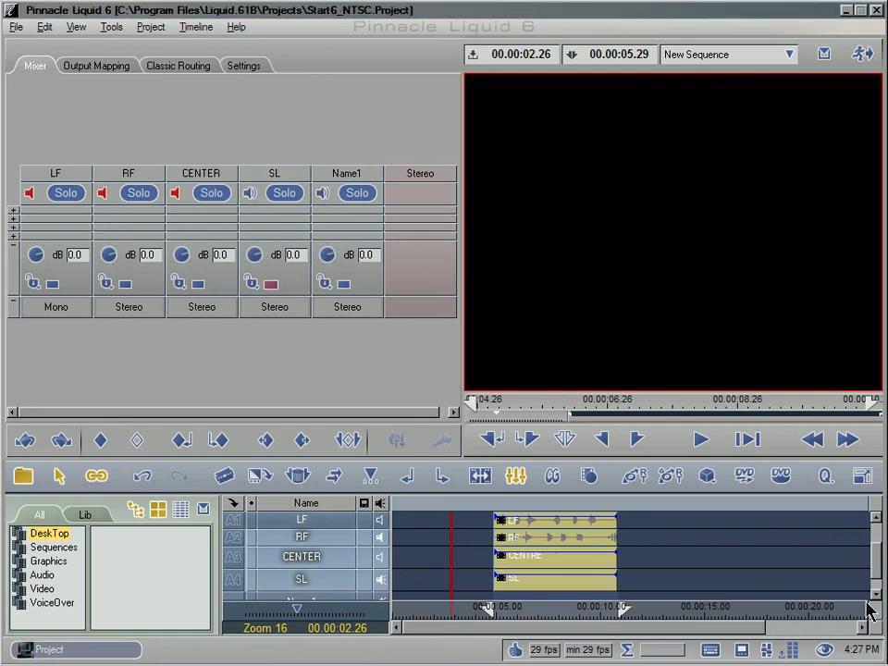
{"action": "left_click", "coordinate": [876, 595]}
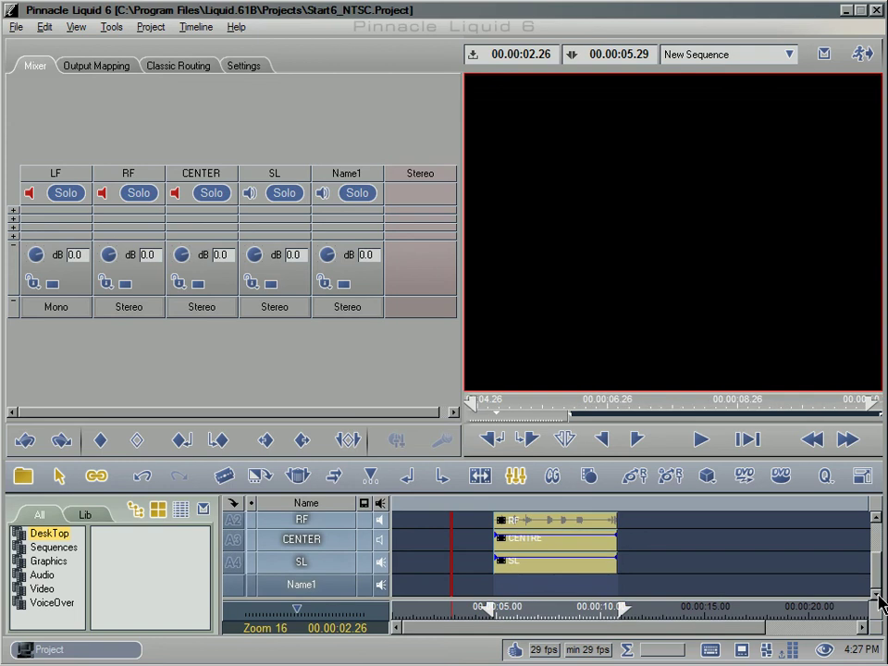
{"action": "right_click", "coordinate": [305, 589]}
{"action": "left_click", "coordinate": [341, 497]}
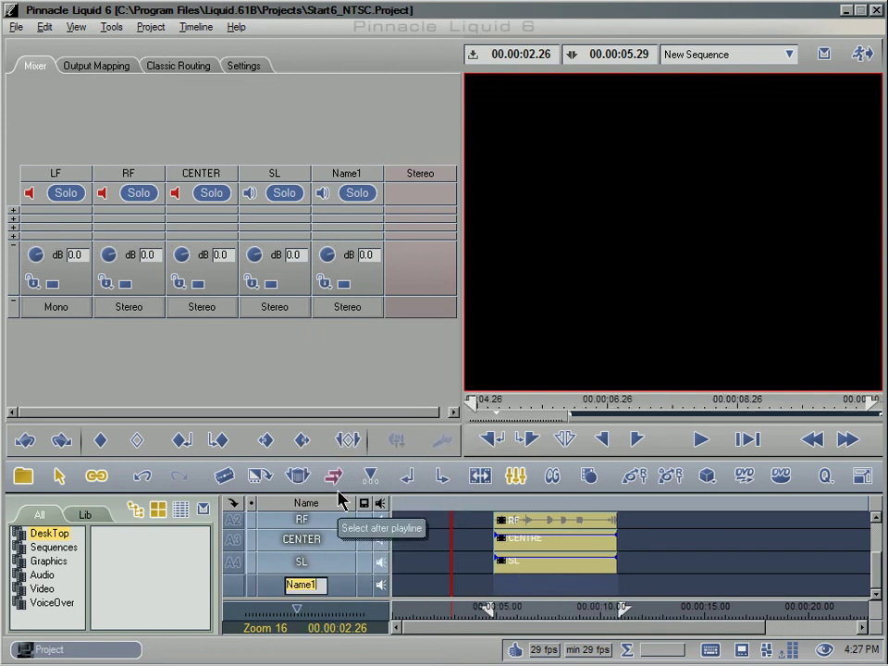
{"action": "key", "text": "BackSpace"}
{"action": "type", "text": "SR"}
{"action": "key", "text": "Return"}
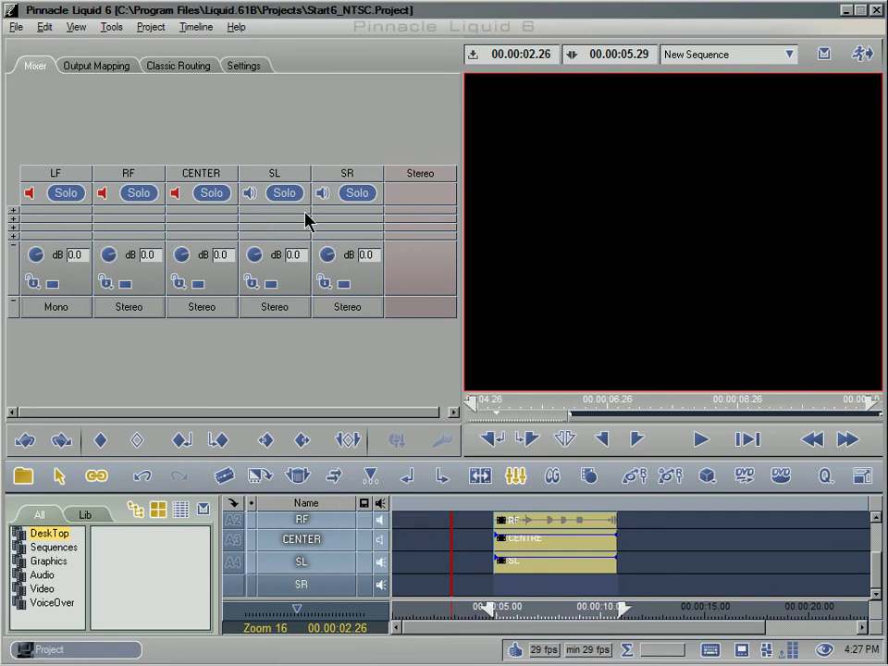
Step: Mute the SL channel in the mixer and arm SR for audio recording
{"action": "left_click", "coordinate": [252, 192]}
{"action": "left_click", "coordinate": [271, 284]}
{"action": "left_click", "coordinate": [344, 284]}
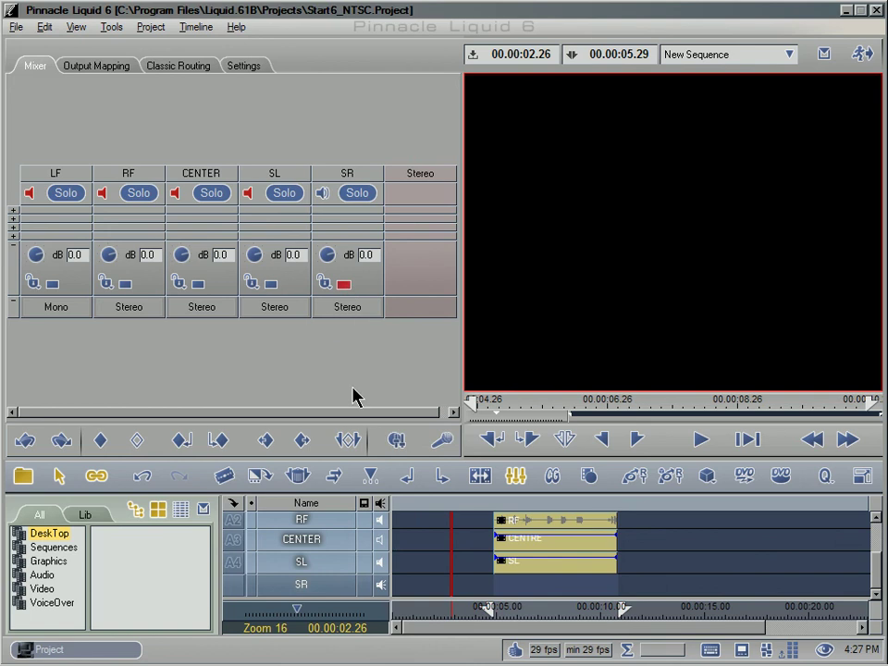
Step: Record a voice-over on the SR track and insert it into the timeline under the name SR
{"action": "left_click", "coordinate": [443, 446]}
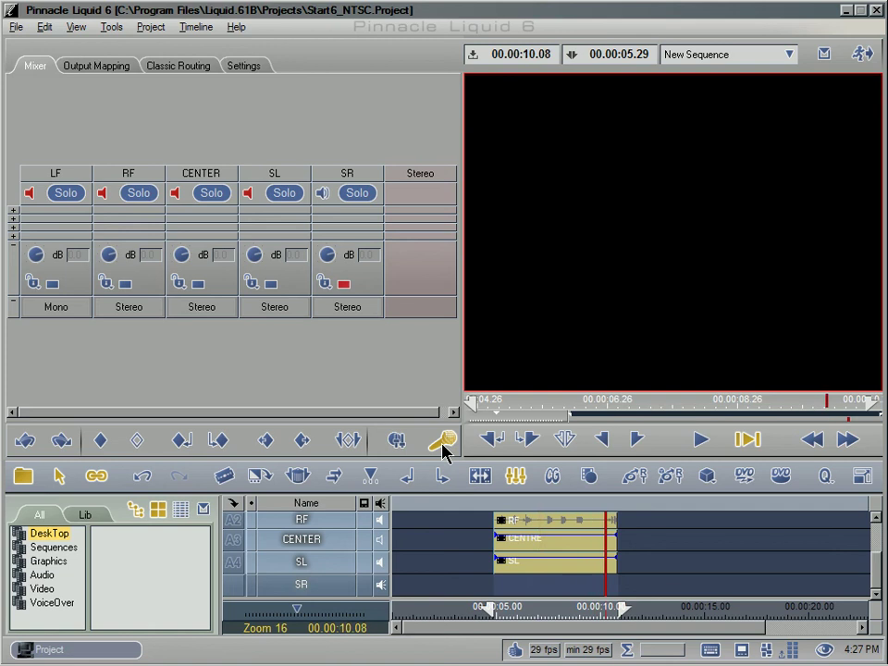
{"action": "left_click", "coordinate": [444, 450]}
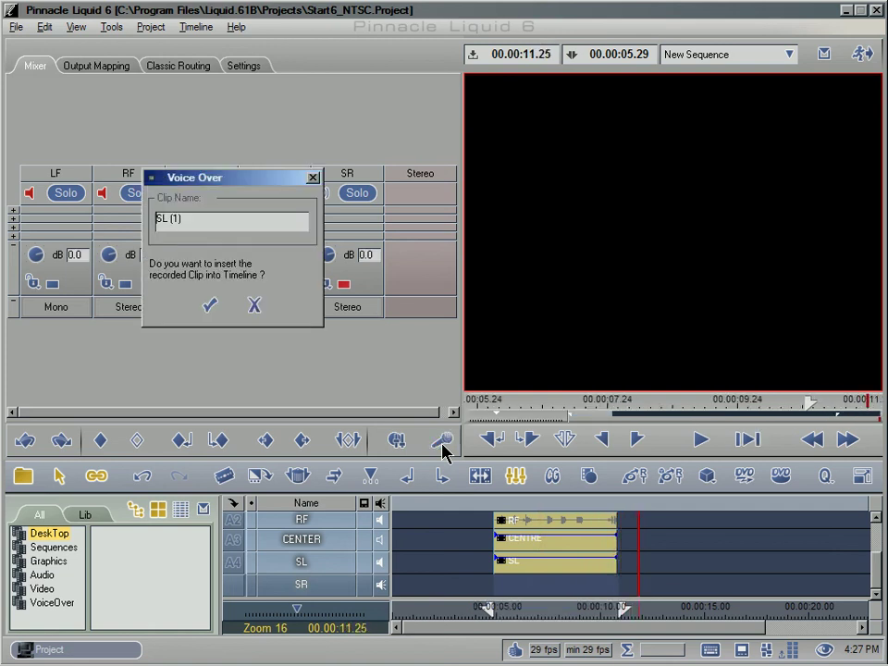
{"action": "left_click", "coordinate": [244, 226]}
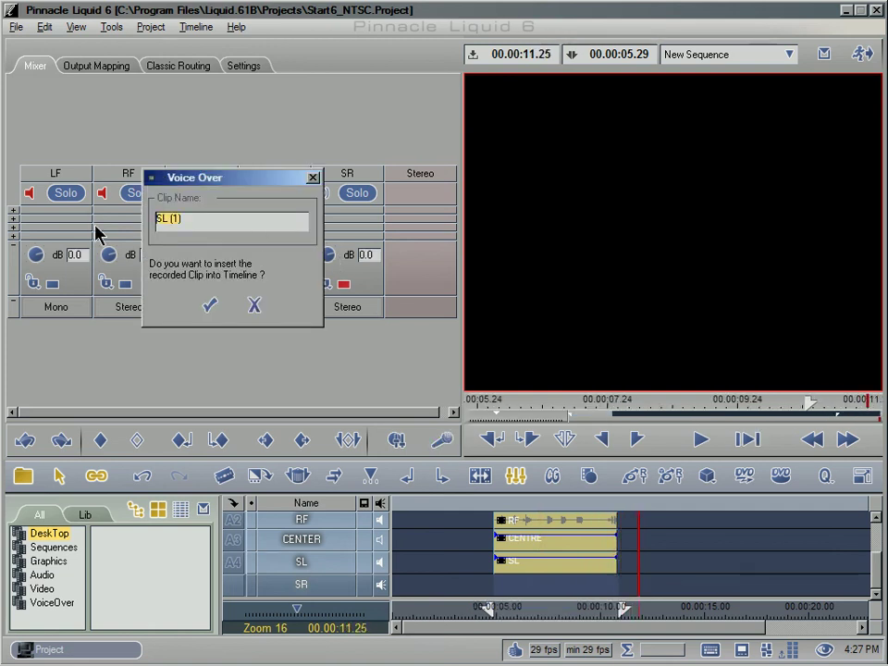
{"action": "type", "text": "SR"}
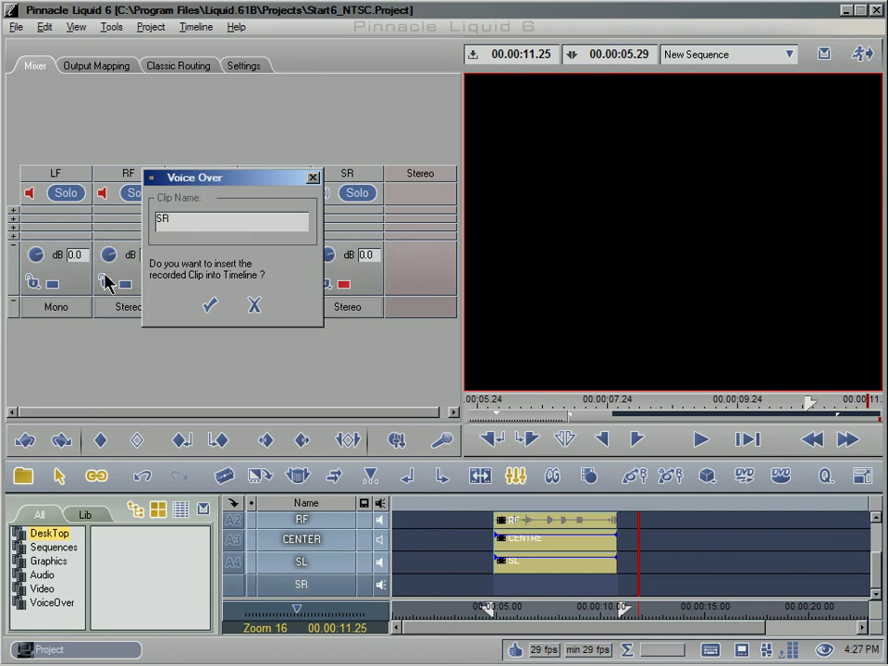
{"action": "left_click", "coordinate": [211, 306]}
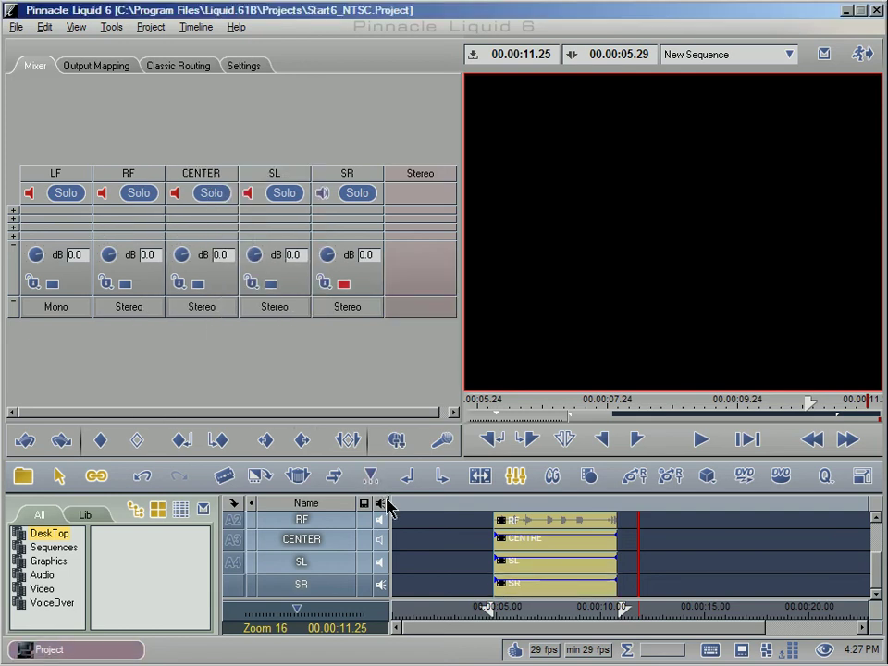
Step: Display the audio waveforms on the CENTER, SL and SR tracks in the timeline
{"action": "right_click", "coordinate": [387, 552]}
{"action": "left_click", "coordinate": [405, 606]}
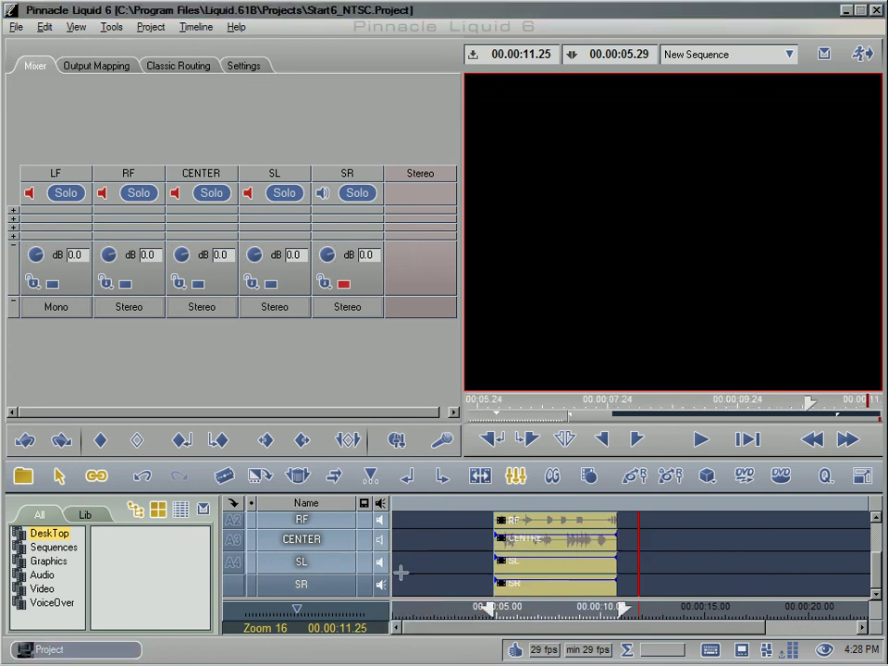
{"action": "right_click", "coordinate": [383, 564]}
{"action": "left_click", "coordinate": [405, 619]}
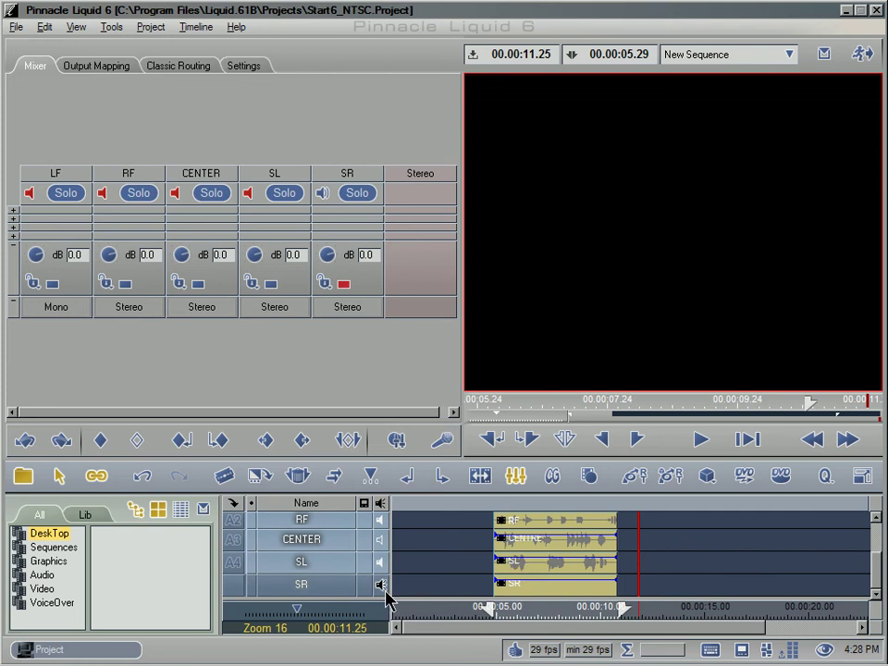
{"action": "right_click", "coordinate": [383, 587]}
{"action": "left_click", "coordinate": [407, 546]}
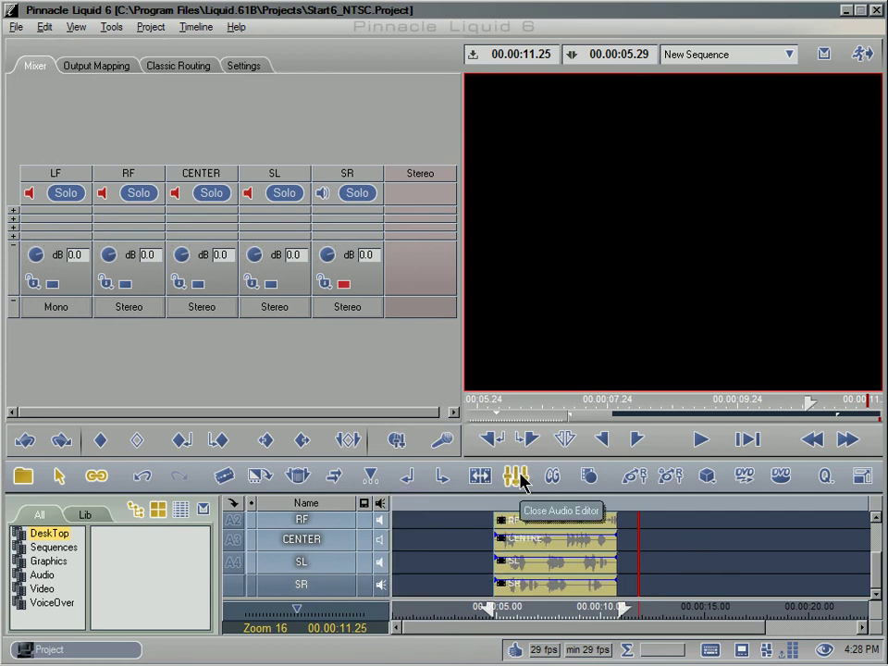
Step: Close the audio editor and switch the viewer layout to Quarter Inlay Sizes
{"action": "left_click", "coordinate": [518, 476]}
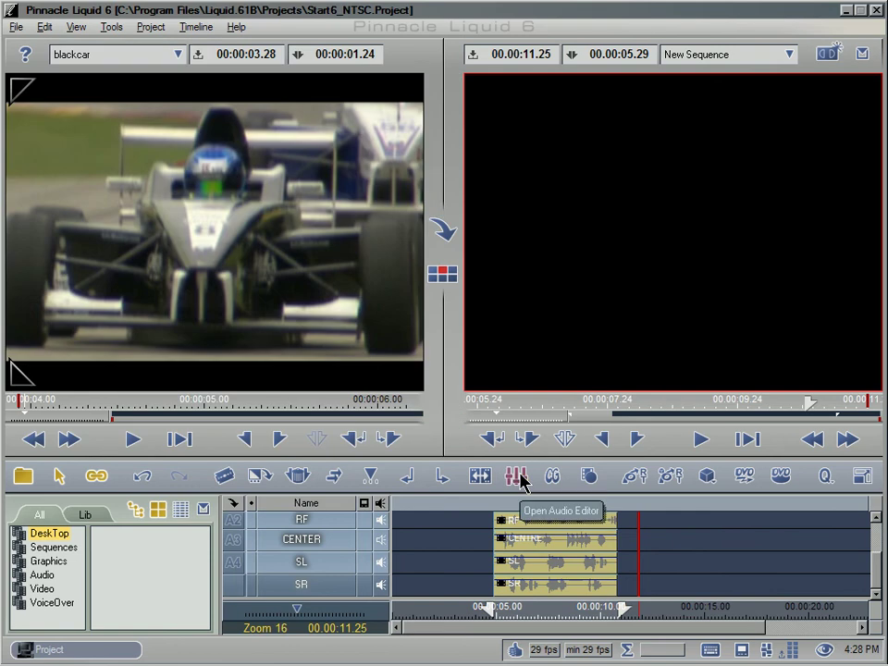
{"action": "left_click", "coordinate": [830, 475]}
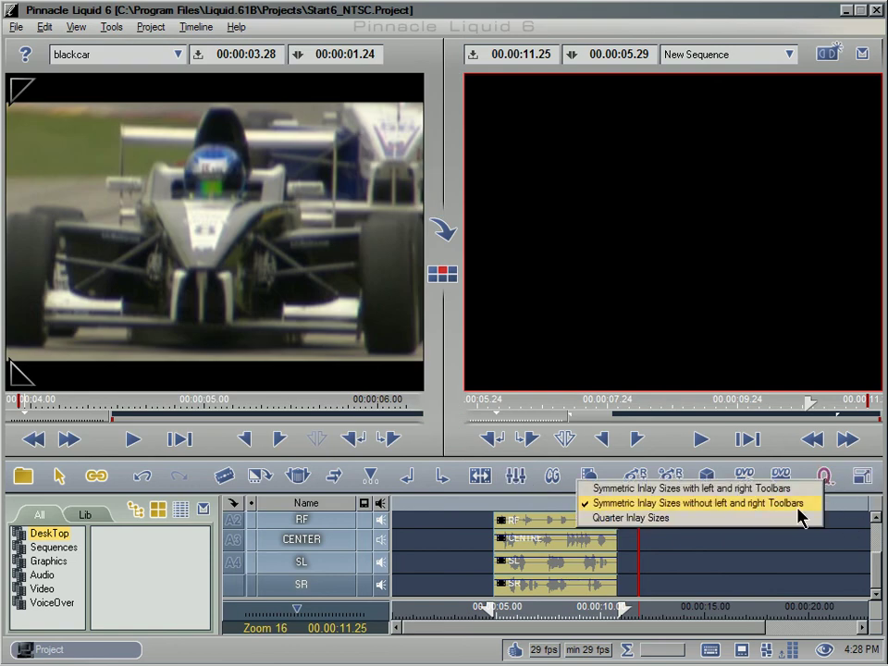
{"action": "left_click", "coordinate": [764, 520]}
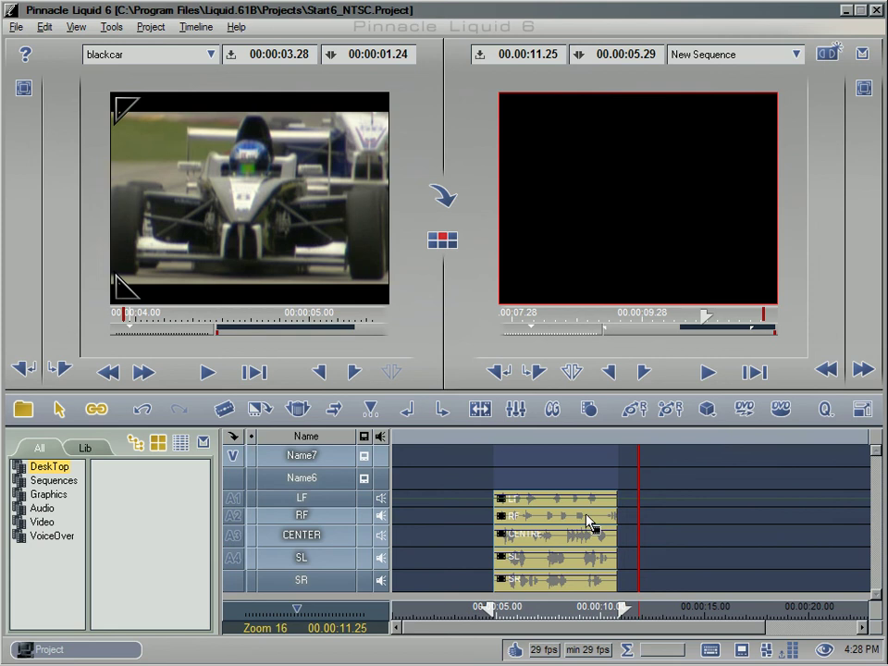
Step: Stagger the RF, CENTRE, SL and SR clips so each starts where the previous one ends, and hide the project browser
{"action": "left_click_drag", "start_coordinate": [589, 520], "coordinate": [718, 524]}
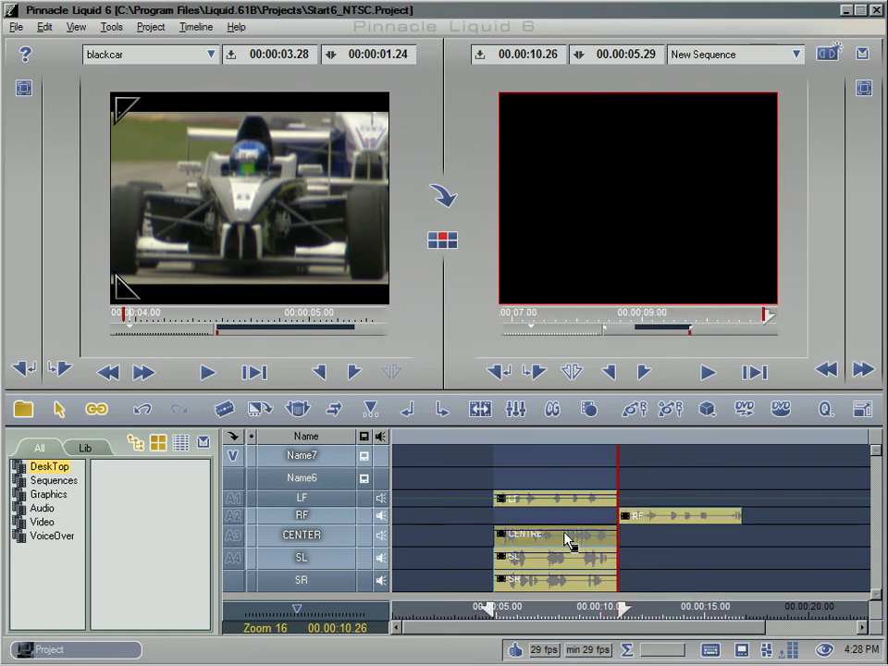
{"action": "left_click_drag", "start_coordinate": [566, 539], "coordinate": [829, 547]}
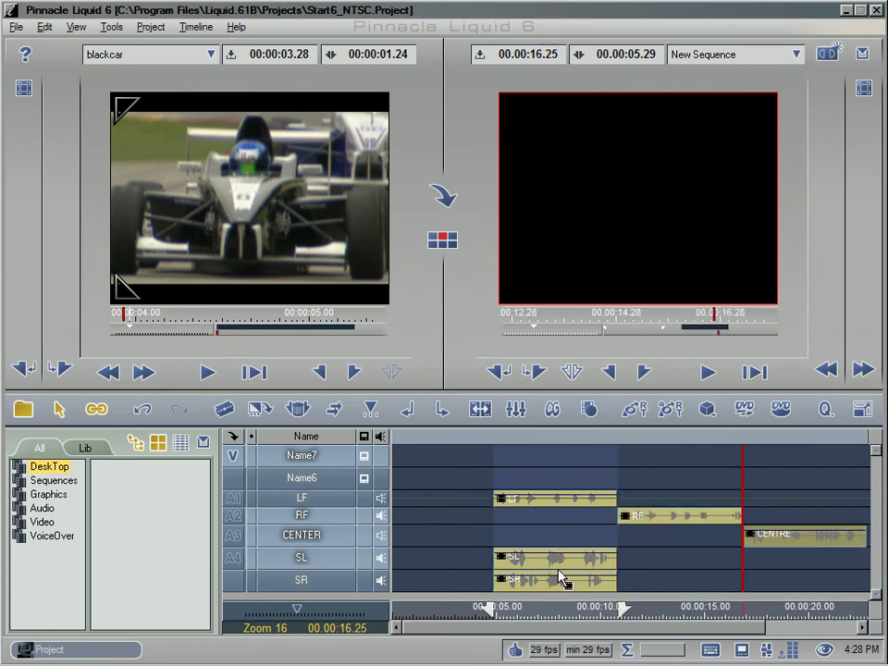
{"action": "left_click_drag", "start_coordinate": [554, 565], "coordinate": [468, 640]}
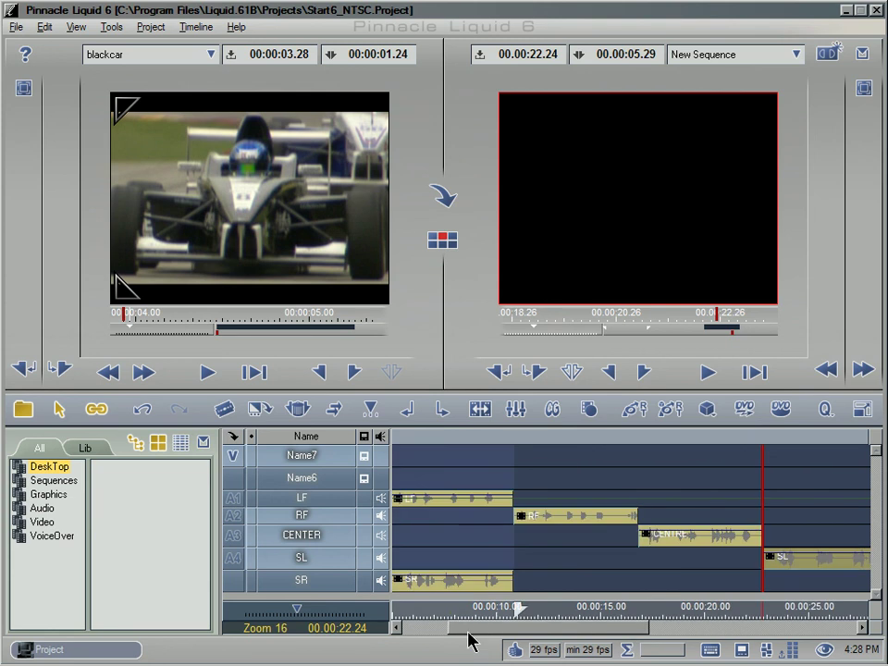
{"action": "left_click_drag", "start_coordinate": [458, 583], "coordinate": [353, 606]}
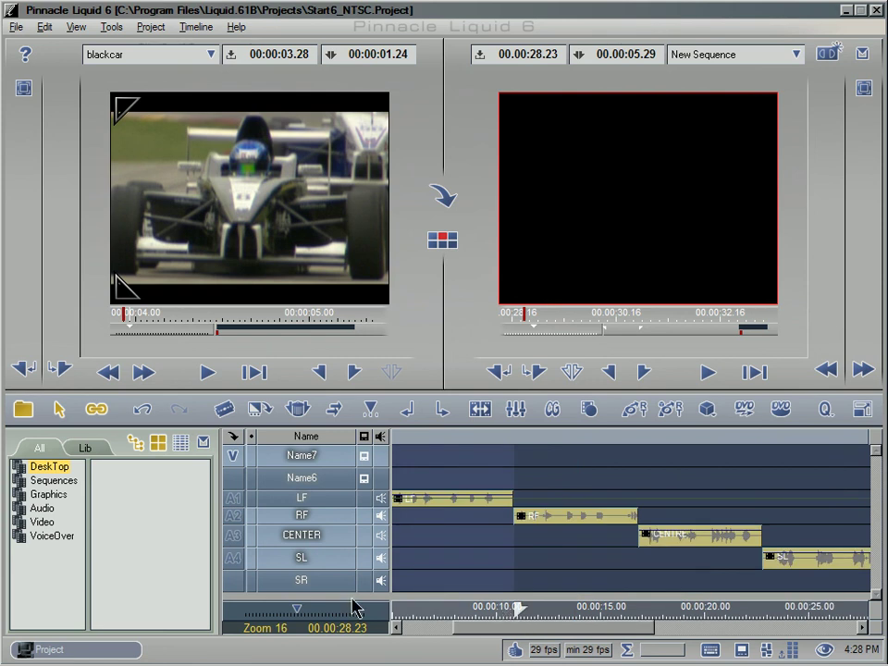
{"action": "left_click", "coordinate": [28, 410]}
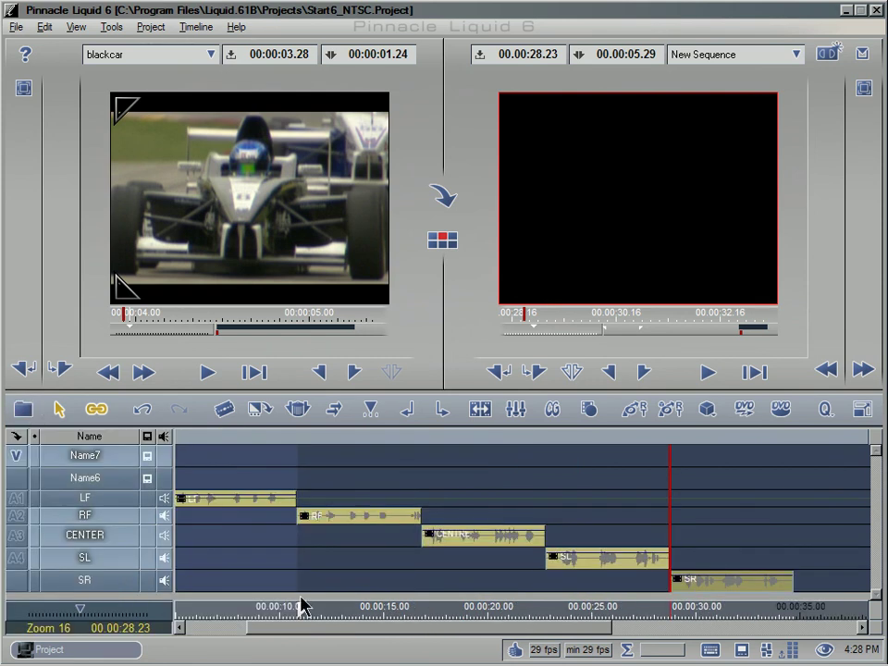
{"action": "left_click_drag", "start_coordinate": [335, 628], "coordinate": [307, 635]}
Step: Create a title reading LF in style 6, enlarge it to about size 270 and save it to the project
{"action": "left_click", "coordinate": [555, 411]}
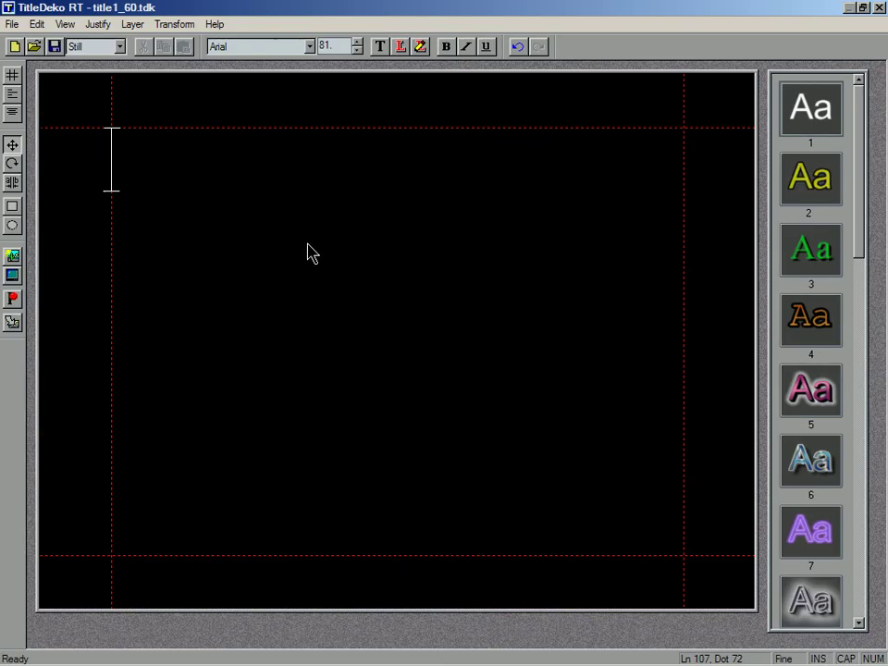
{"action": "type", "text": "LF"}
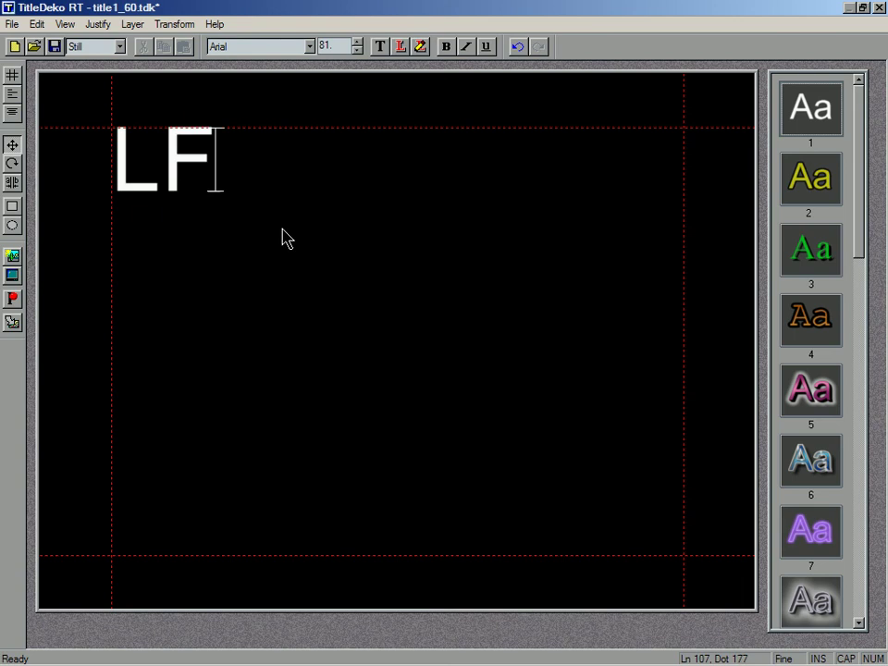
{"action": "double_click", "coordinate": [148, 148]}
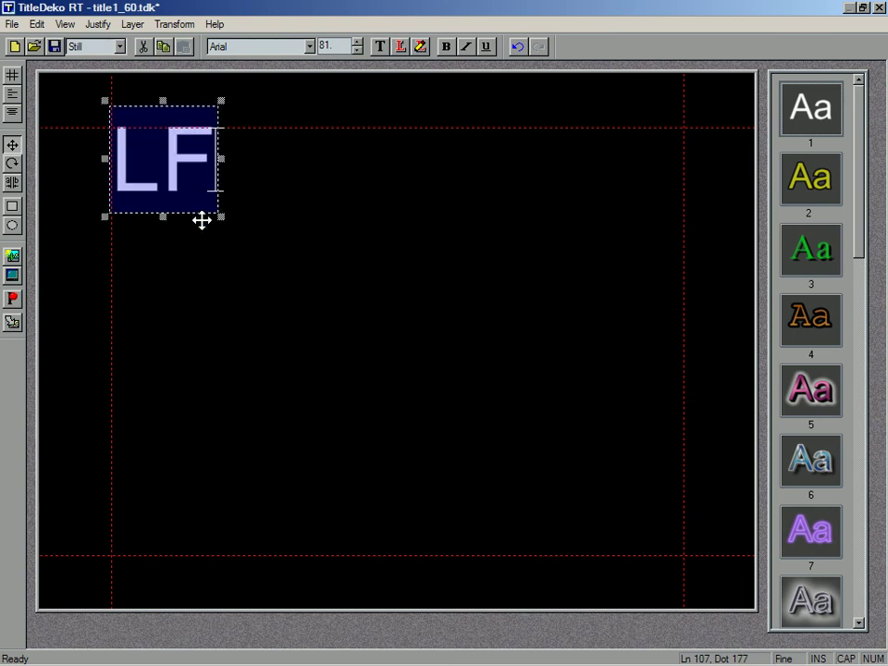
{"action": "left_click_drag", "start_coordinate": [215, 223], "coordinate": [687, 574]}
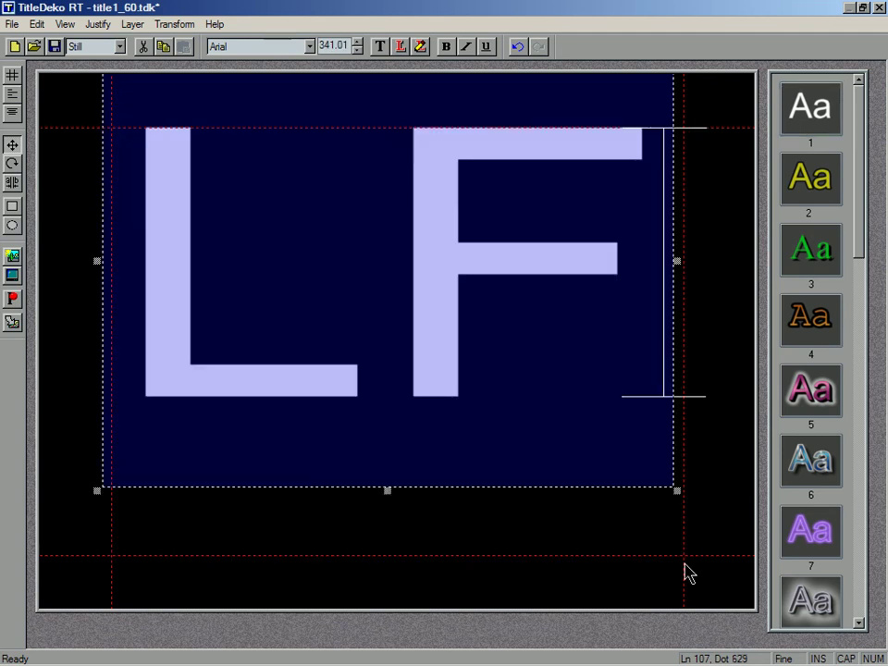
{"action": "left_click_drag", "start_coordinate": [259, 143], "coordinate": [302, 216]}
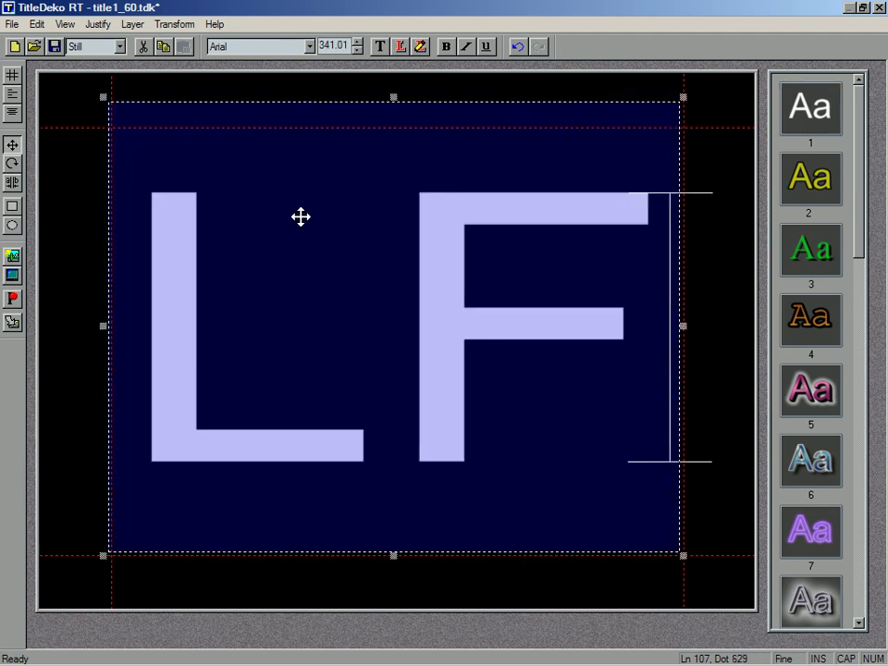
{"action": "left_click", "coordinate": [816, 461]}
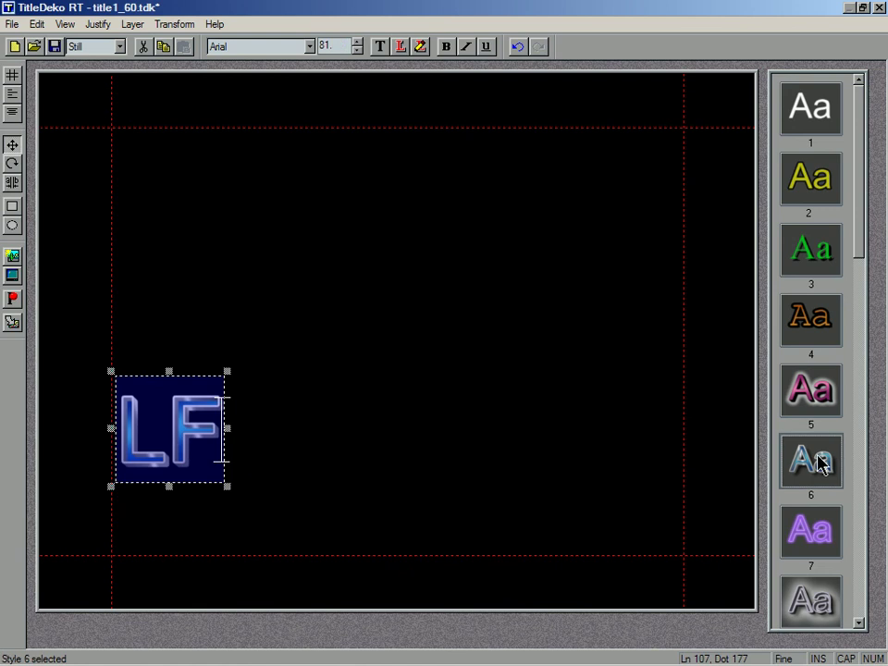
{"action": "left_click_drag", "start_coordinate": [222, 372], "coordinate": [675, 123]}
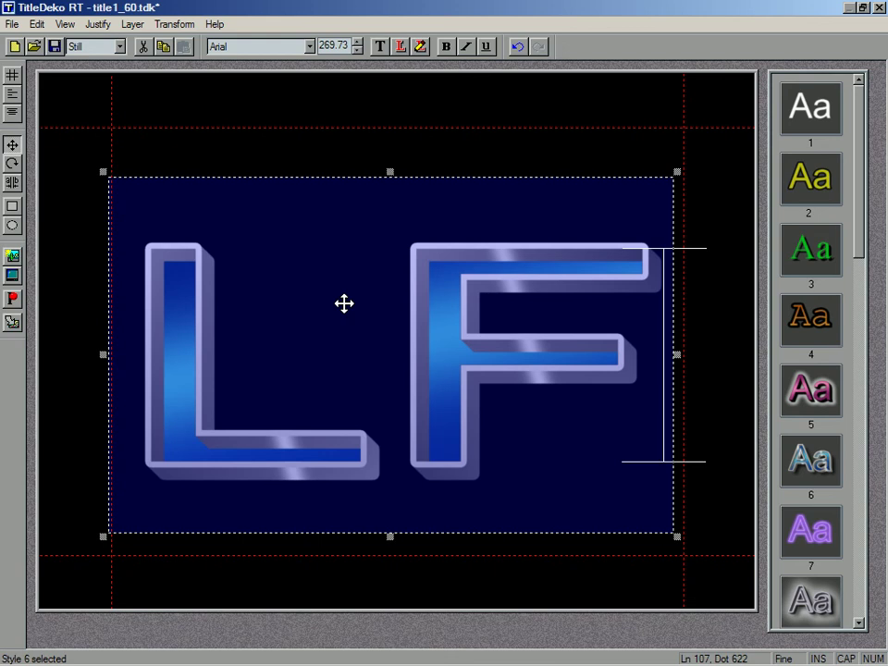
{"action": "key", "text": "Delete"}
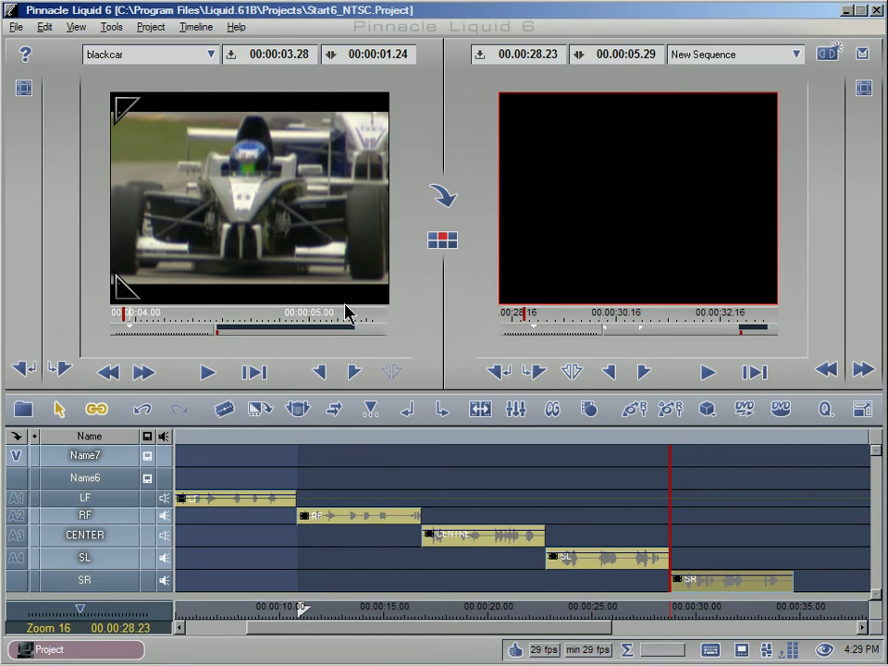
Step: Place title1_60.bmp from the Video rack on the Name6 track above the LF clip and trim it to the clip's length
{"action": "left_click", "coordinate": [25, 410]}
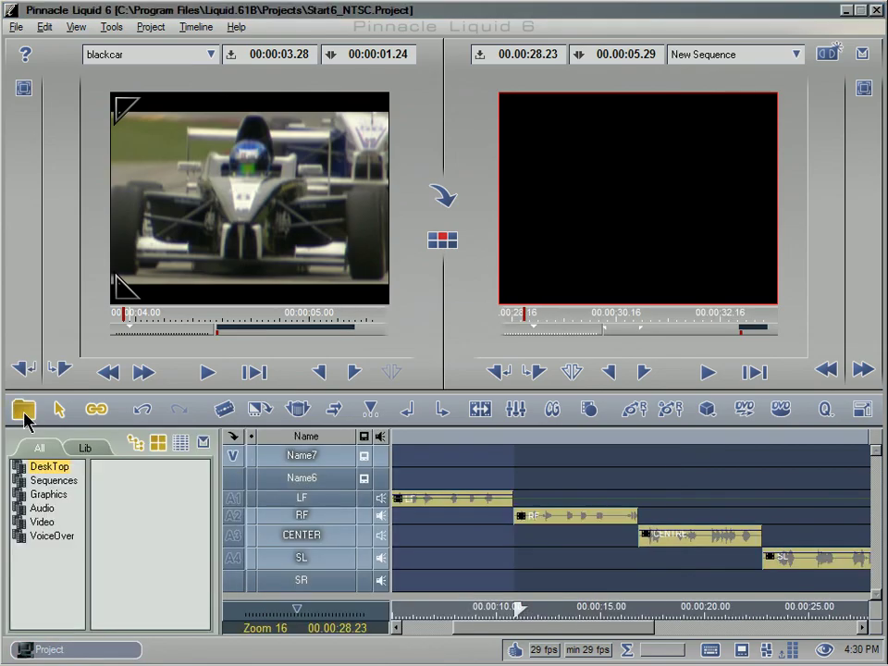
{"action": "left_click", "coordinate": [42, 522]}
{"action": "left_click_drag", "start_coordinate": [206, 487], "coordinate": [208, 626]}
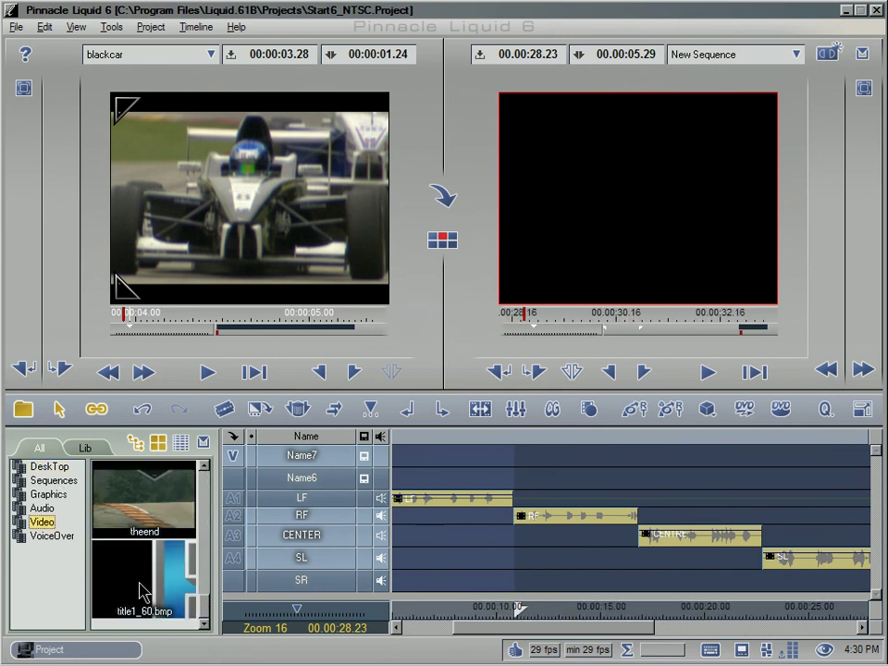
{"action": "left_click_drag", "start_coordinate": [142, 595], "coordinate": [496, 480]}
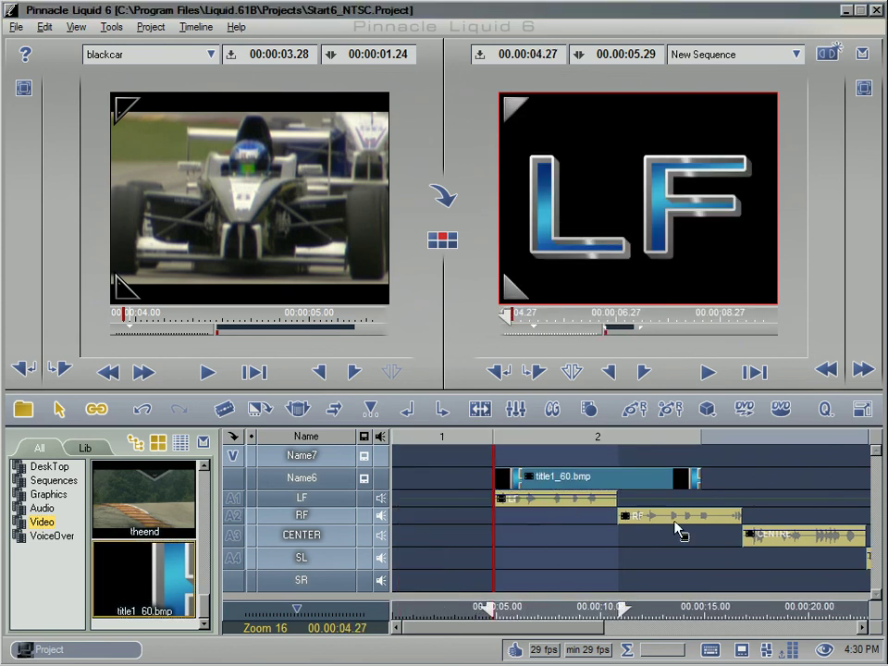
{"action": "left_click_drag", "start_coordinate": [705, 485], "coordinate": [622, 494]}
{"action": "left_click", "coordinate": [550, 436]}
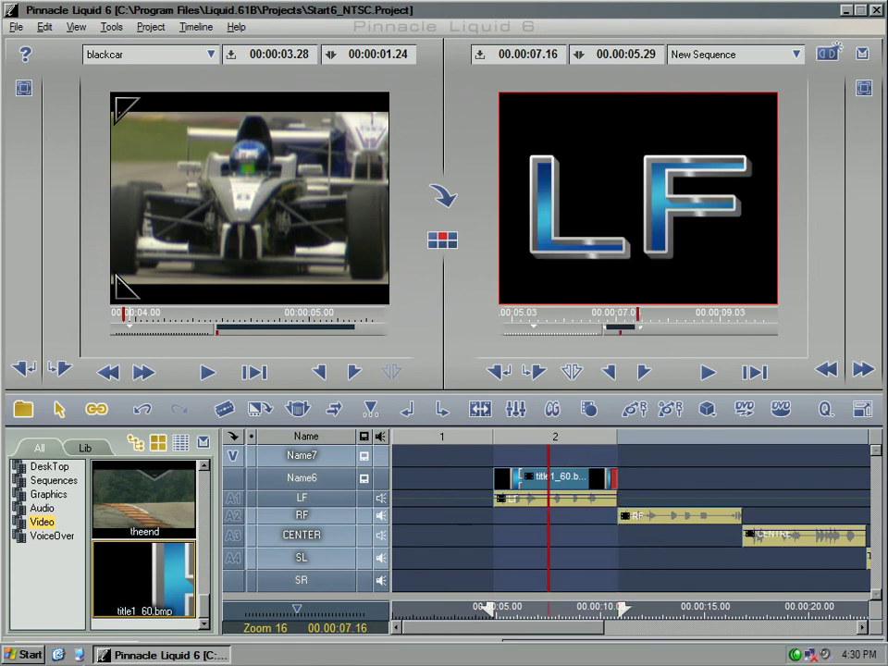
{"action": "left_click", "coordinate": [554, 413]}
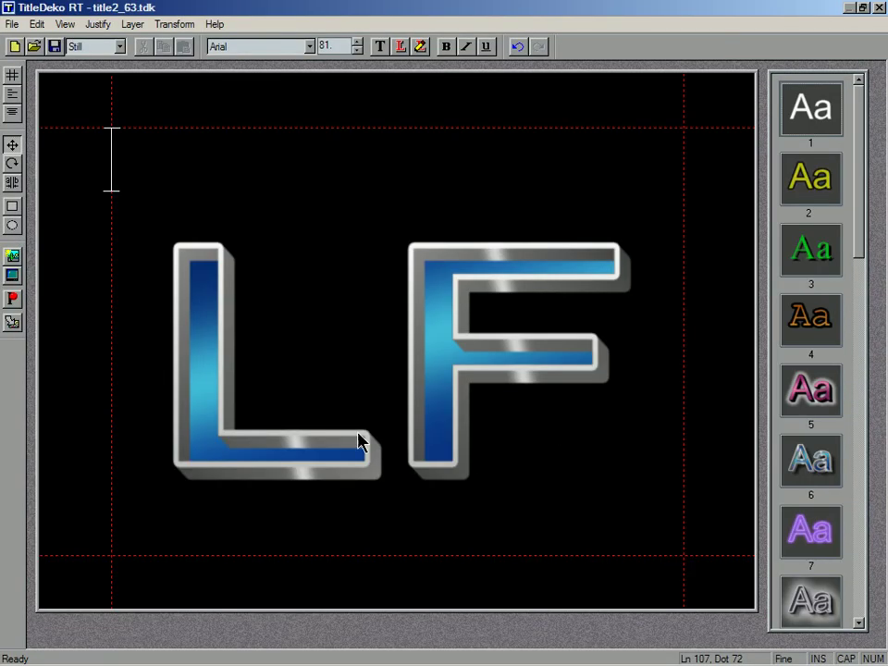
{"action": "left_click", "coordinate": [407, 402]}
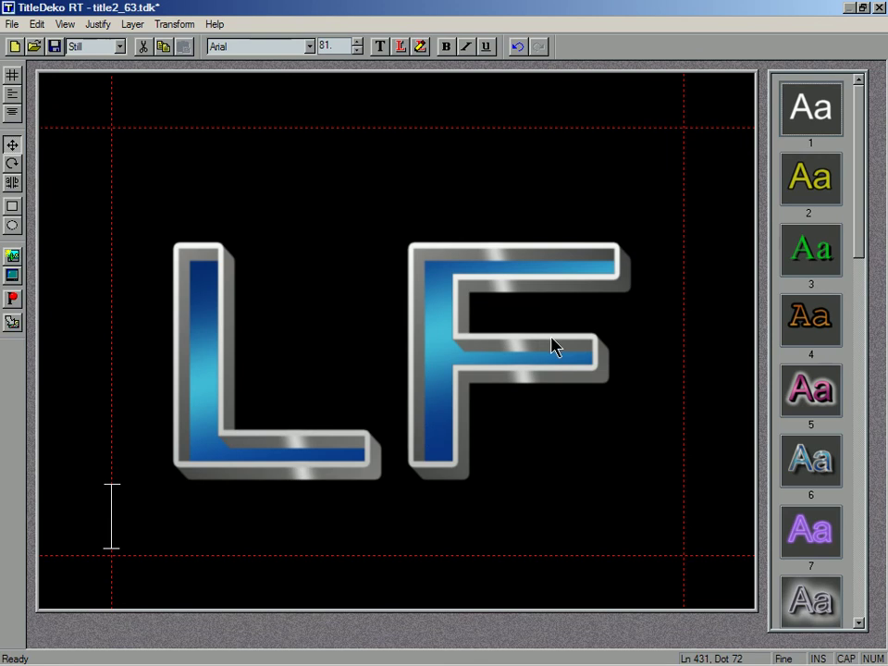
{"action": "left_click", "coordinate": [134, 657]}
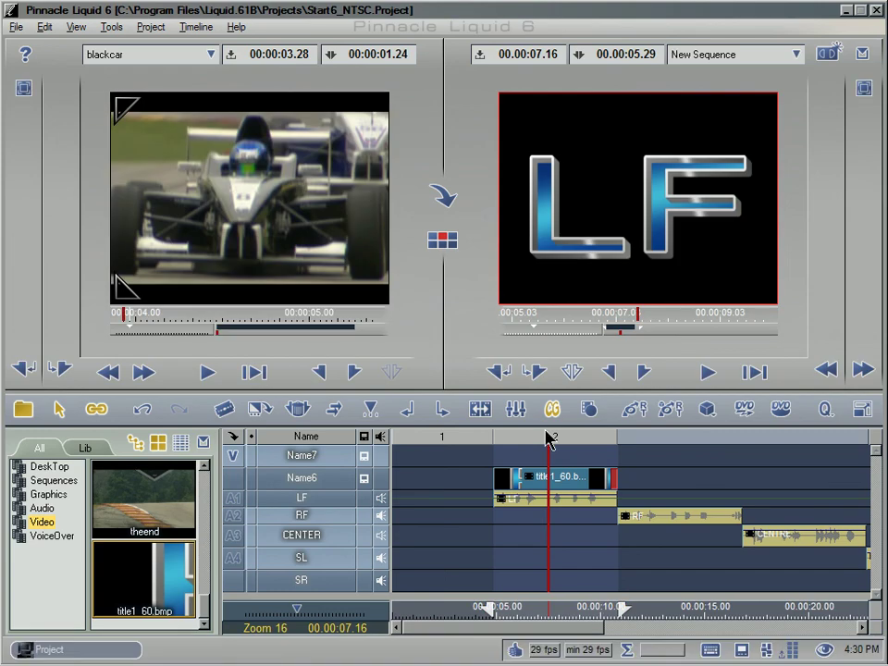
{"action": "left_click_drag", "start_coordinate": [562, 613], "coordinate": [680, 620]}
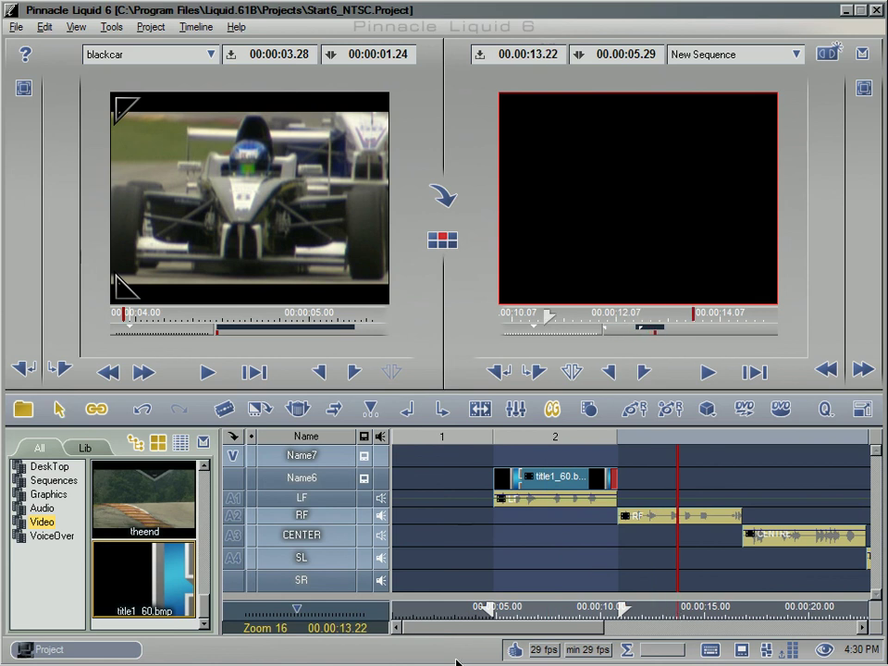
{"action": "left_click", "coordinate": [288, 655]}
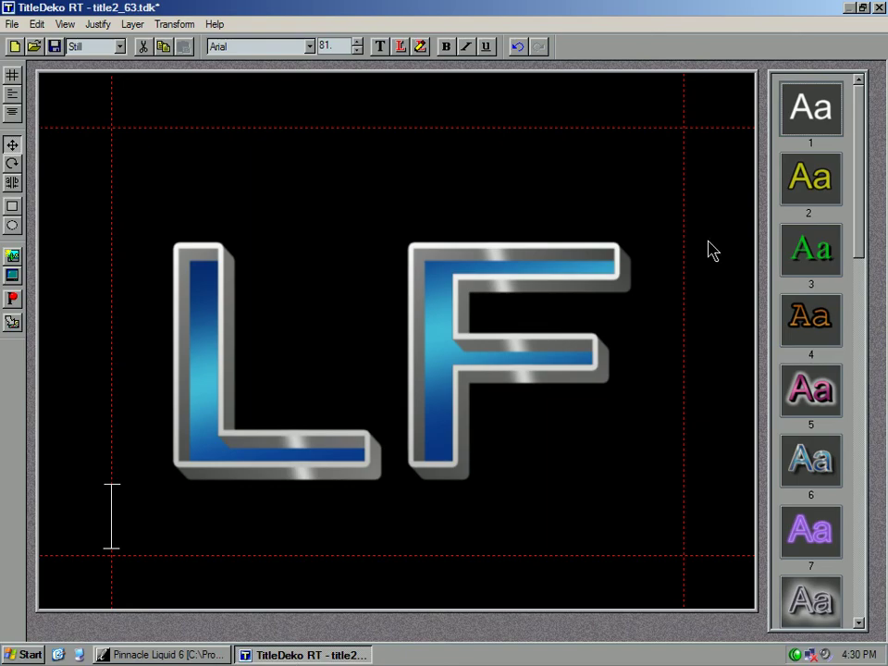
{"action": "left_click", "coordinate": [12, 25]}
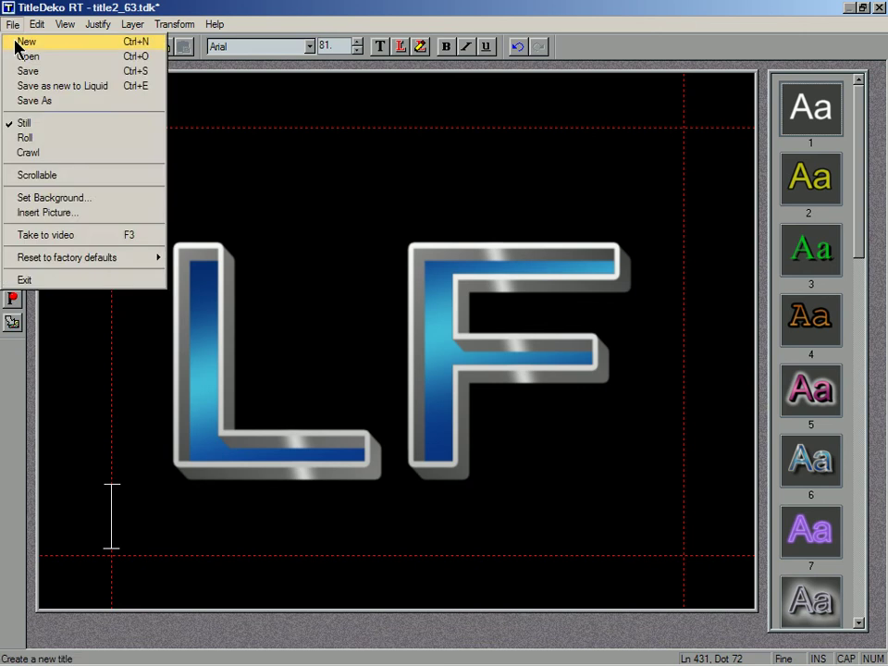
{"action": "left_click", "coordinate": [17, 41]}
{"action": "left_click", "coordinate": [443, 365]}
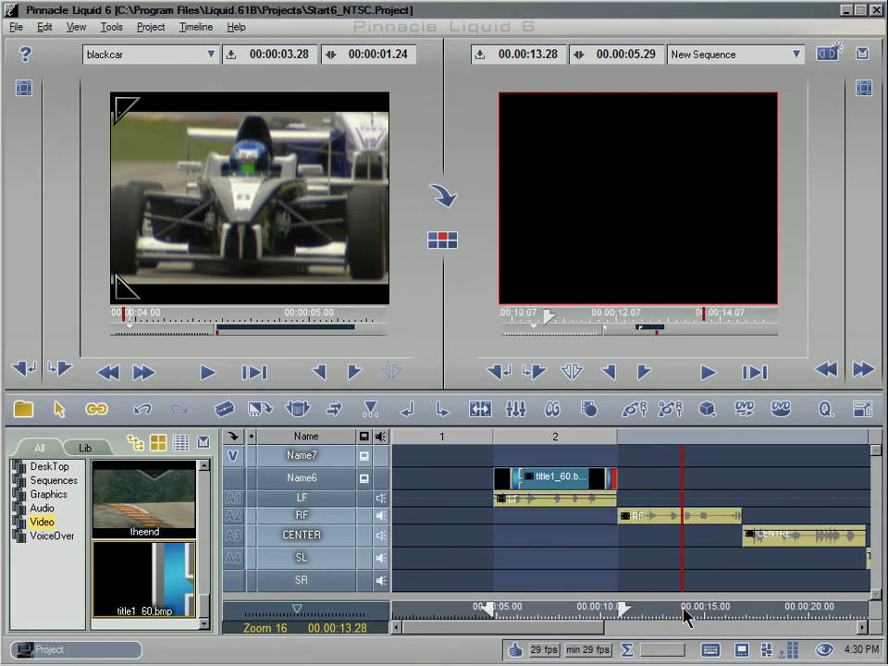
Step: Create a title reading RF in style 8 and enlarge it to about size 339, filling the title-safe area
{"action": "left_click", "coordinate": [552, 409]}
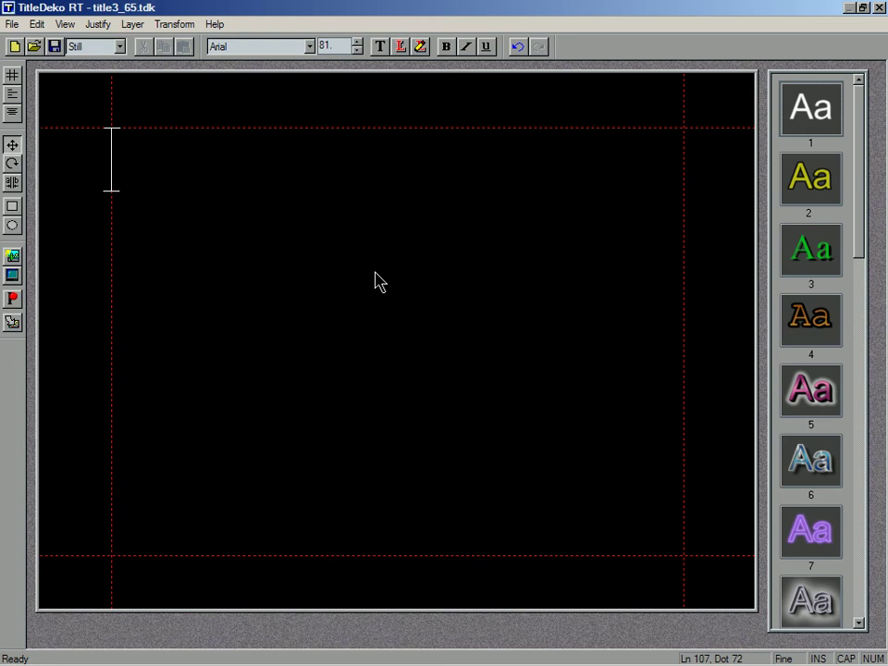
{"action": "type", "text": "RF"}
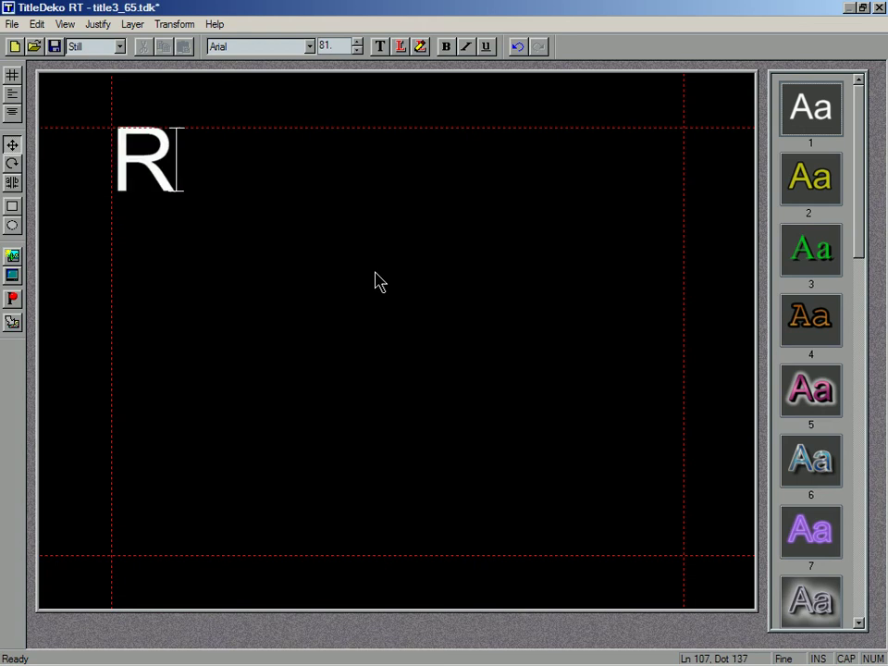
{"action": "double_click", "coordinate": [198, 178]}
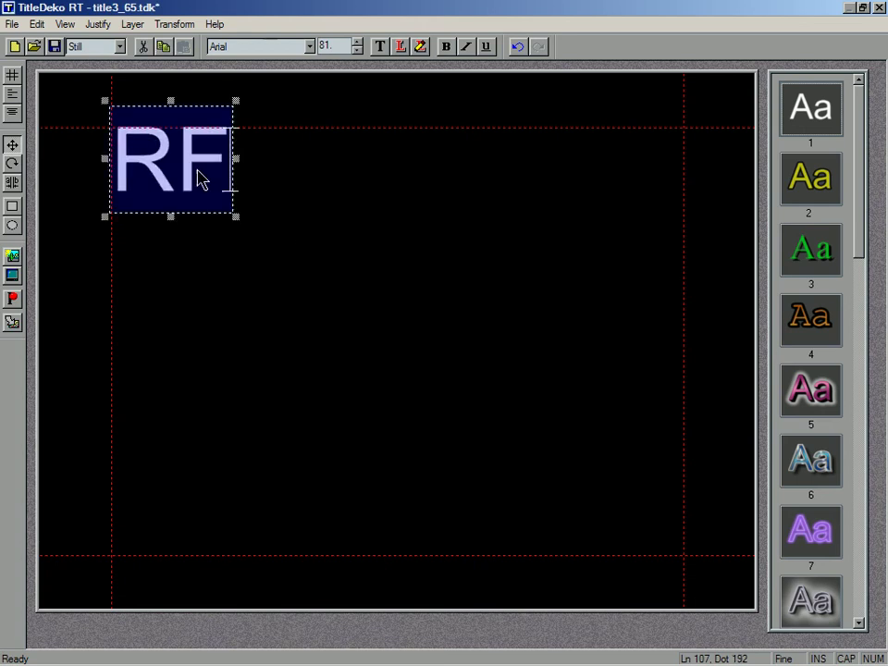
{"action": "scroll", "coordinate": [865, 558], "scroll_direction": "down", "scroll_amount": 3}
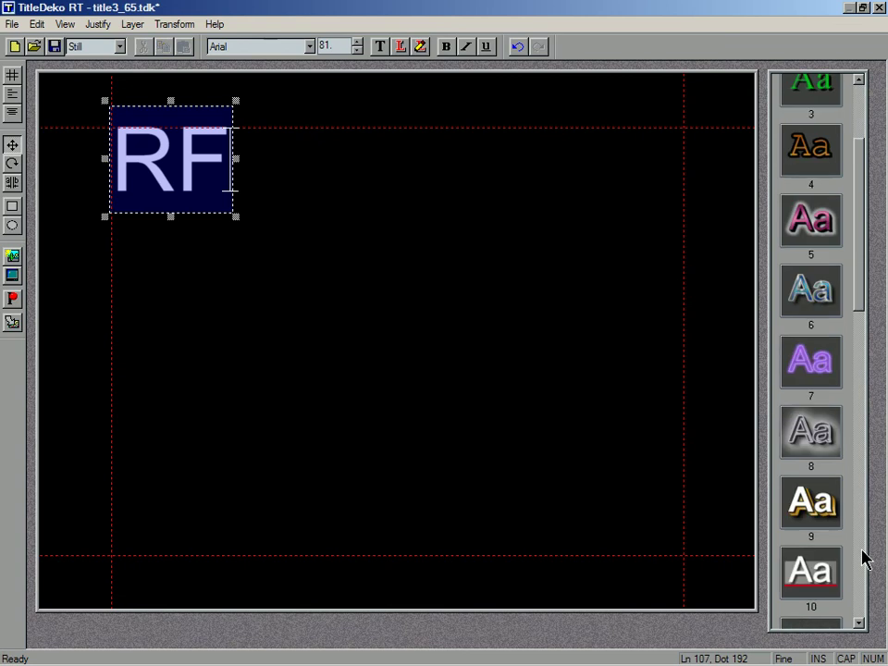
{"action": "left_click", "coordinate": [829, 440]}
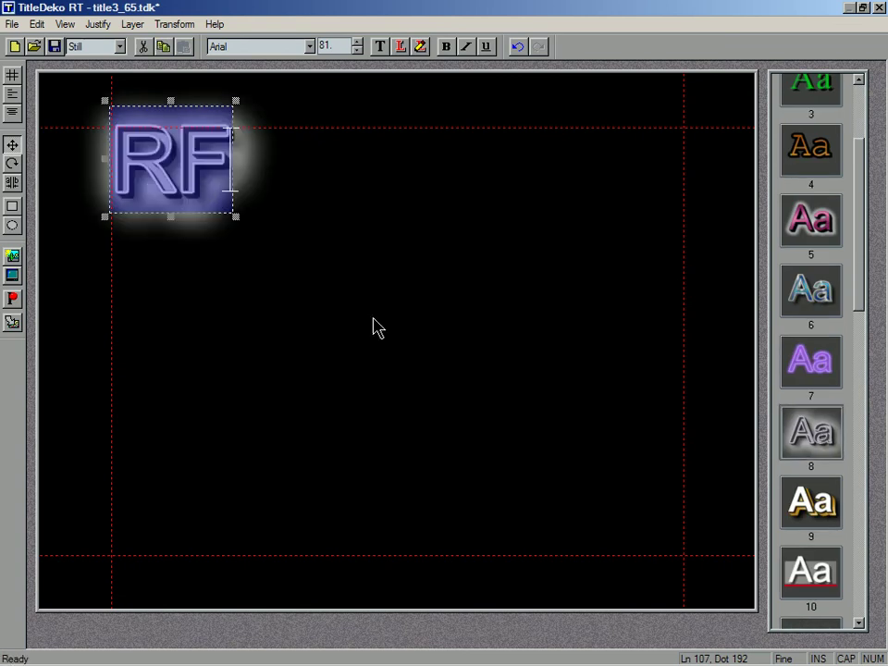
{"action": "left_click_drag", "start_coordinate": [236, 216], "coordinate": [688, 565]}
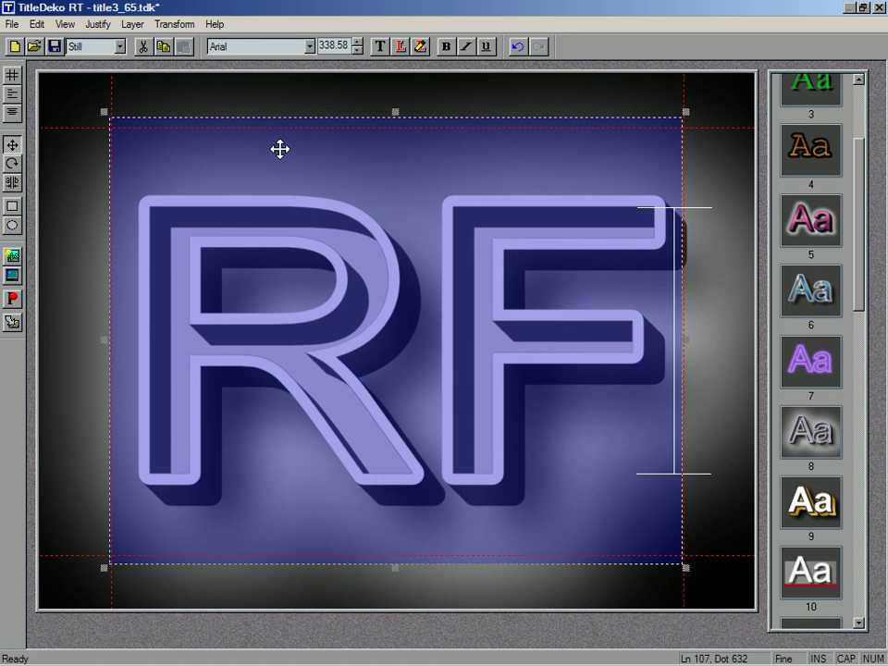
Step: Save the RF title as new to Liquid and switch back to Pinnacle Liquid
{"action": "left_click", "coordinate": [15, 24]}
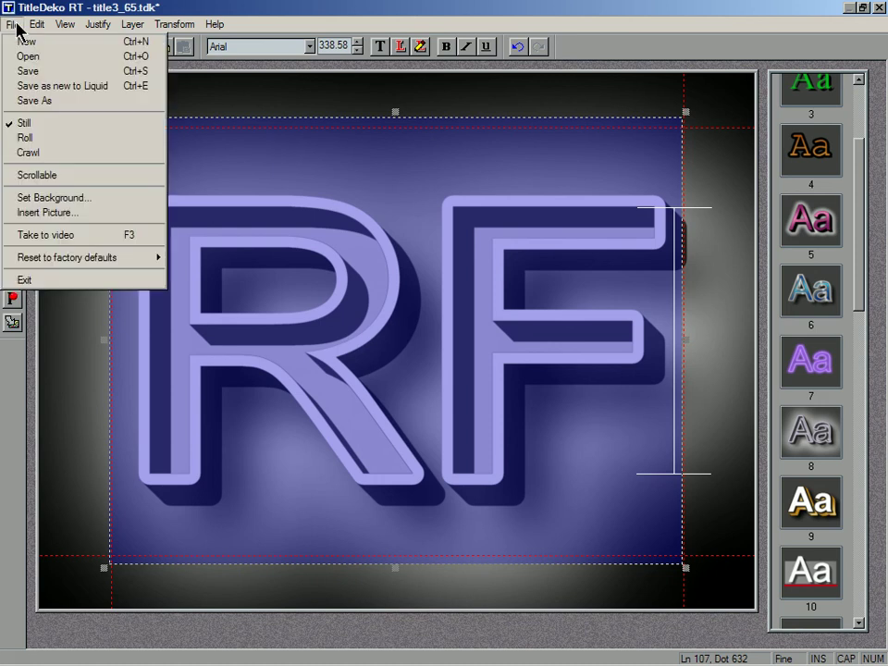
{"action": "left_click", "coordinate": [25, 86]}
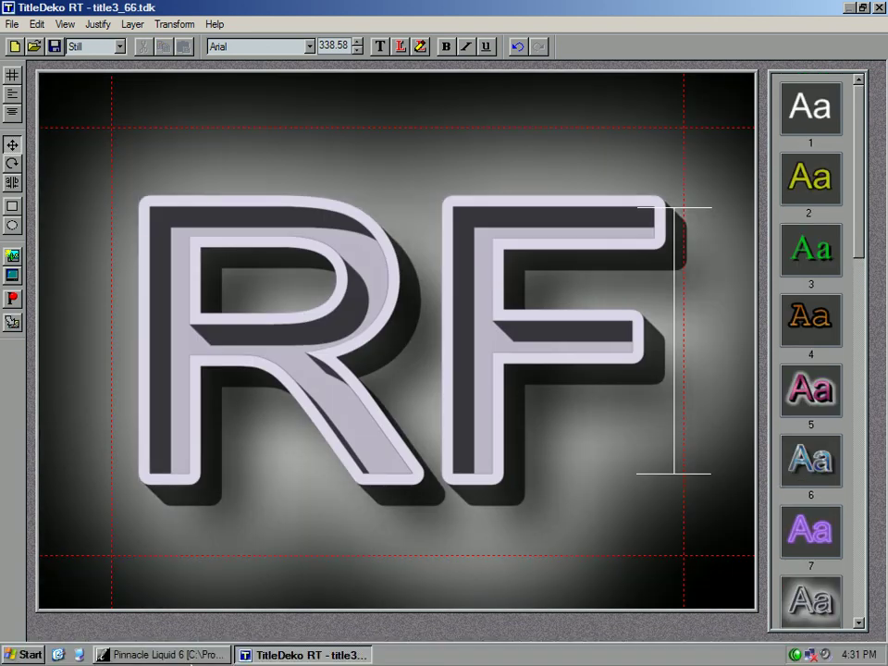
{"action": "left_click", "coordinate": [137, 656]}
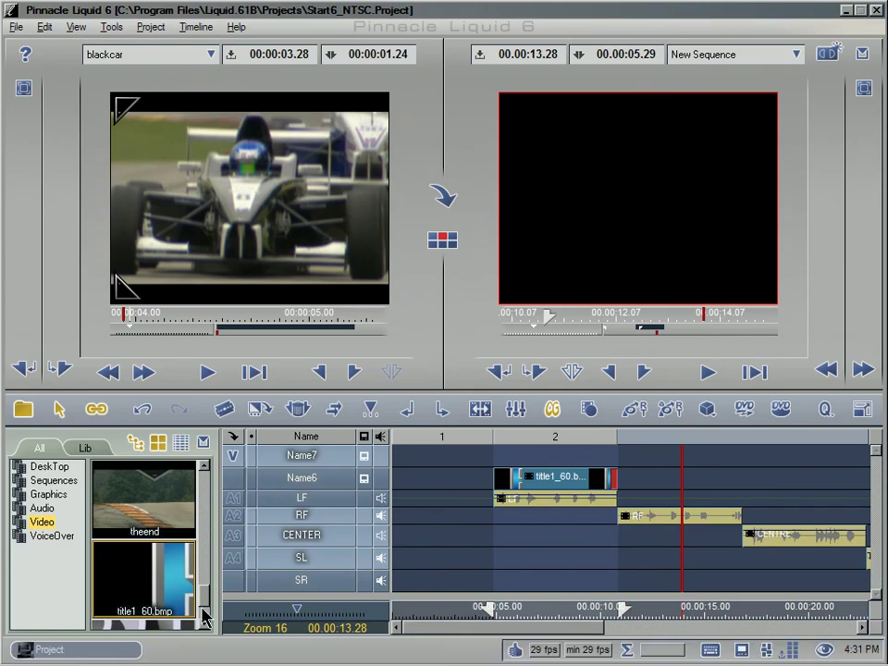
Step: Place title3_66.bmp from the Video rack on the LF track directly above the RF clip, spanning that clip's length
{"action": "left_click", "coordinate": [205, 624]}
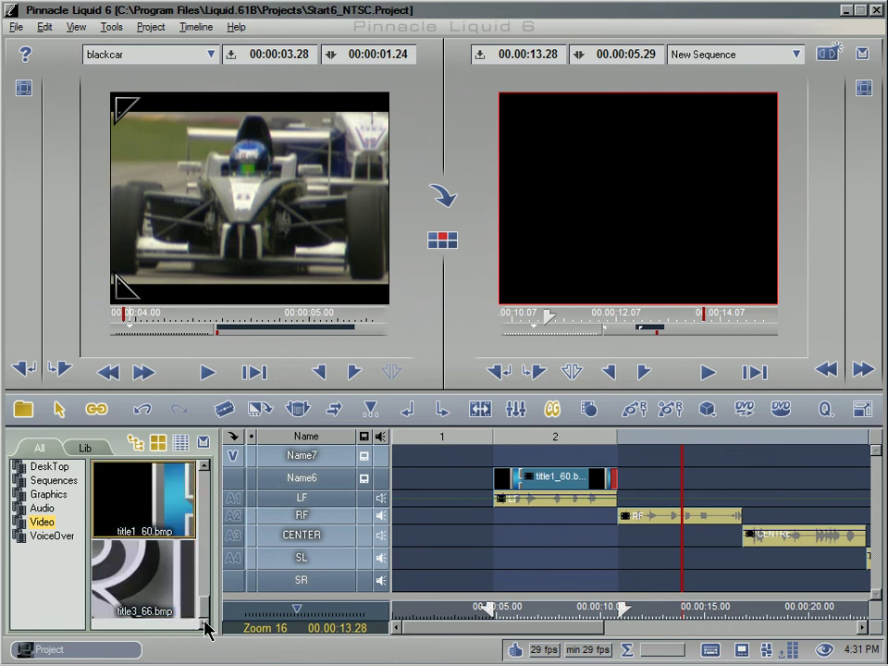
{"action": "left_click_drag", "start_coordinate": [135, 589], "coordinate": [641, 515]}
{"action": "left_click", "coordinate": [582, 606]}
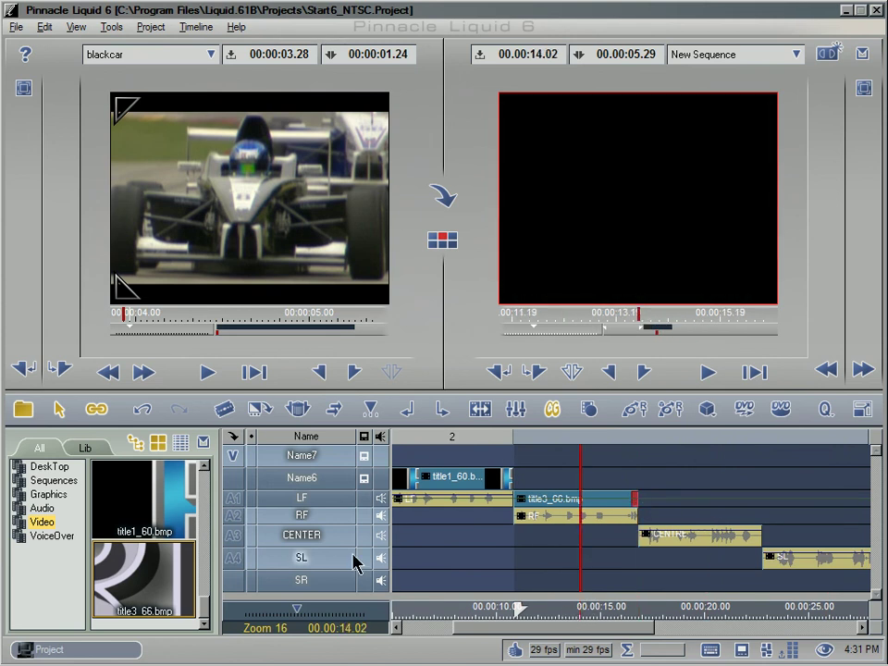
Step: Switch the LF track's video monitoring on and off again, and move title3_66.bmp up to the Name6 track above the RF clip
{"action": "left_click", "coordinate": [366, 500]}
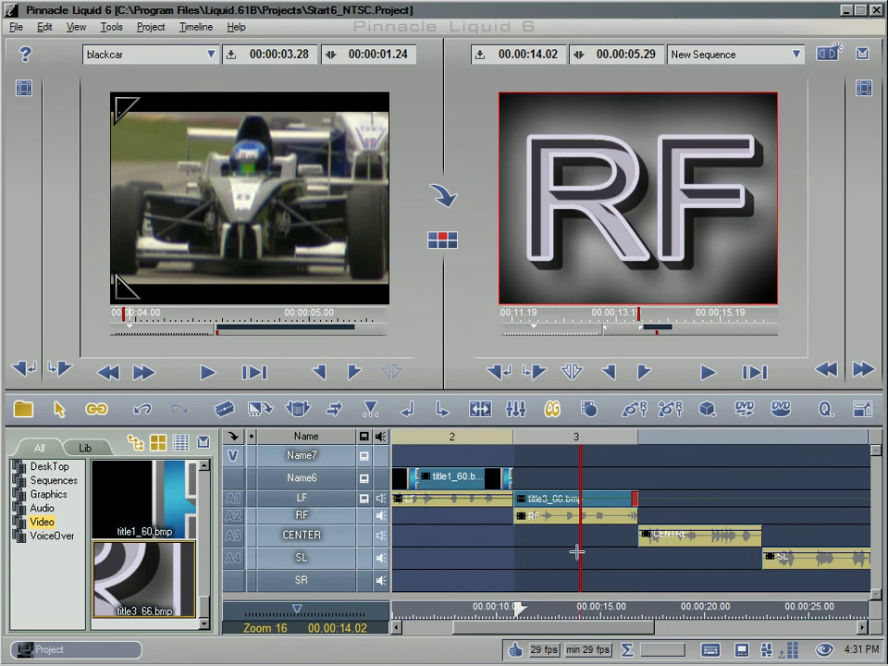
{"action": "left_click", "coordinate": [365, 499]}
{"action": "left_click_drag", "start_coordinate": [562, 508], "coordinate": [571, 480]}
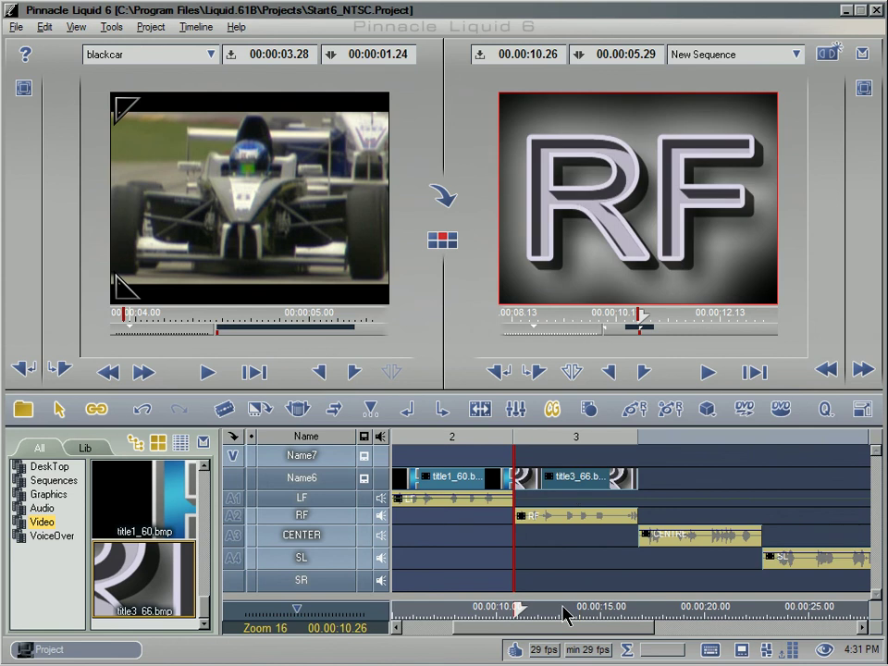
Step: Park the playhead over the CENTER track's clip, switch to TitleDeko RT and replace the RF title's text with CENTRE
{"action": "left_click_drag", "start_coordinate": [564, 613], "coordinate": [688, 600]}
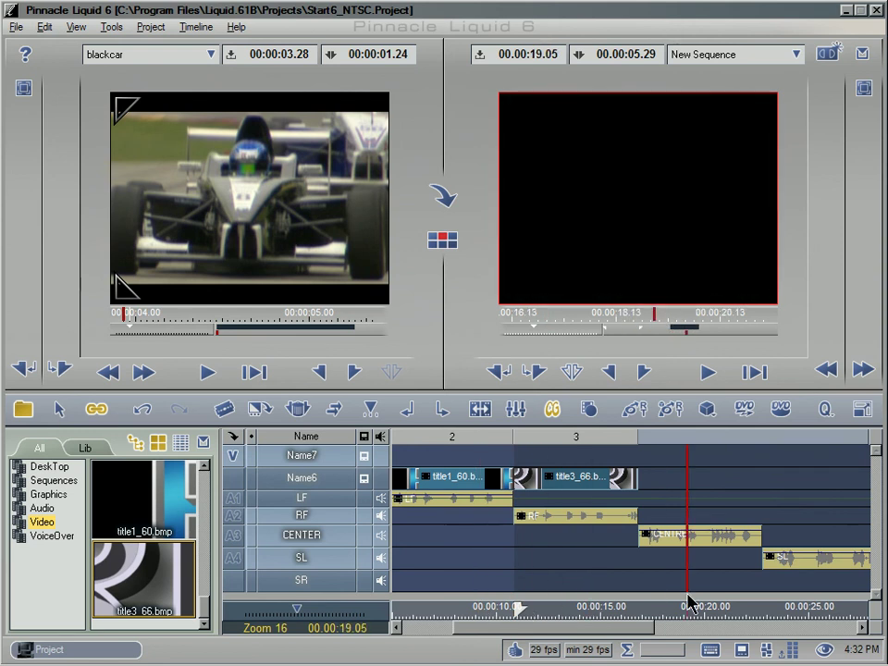
{"action": "left_click", "coordinate": [338, 657]}
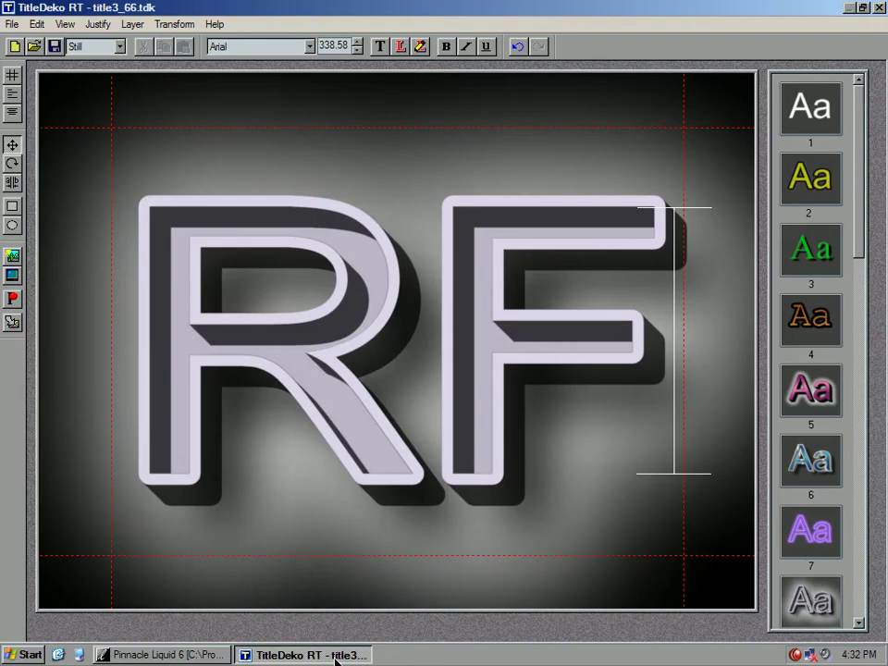
{"action": "left_click", "coordinate": [428, 345]}
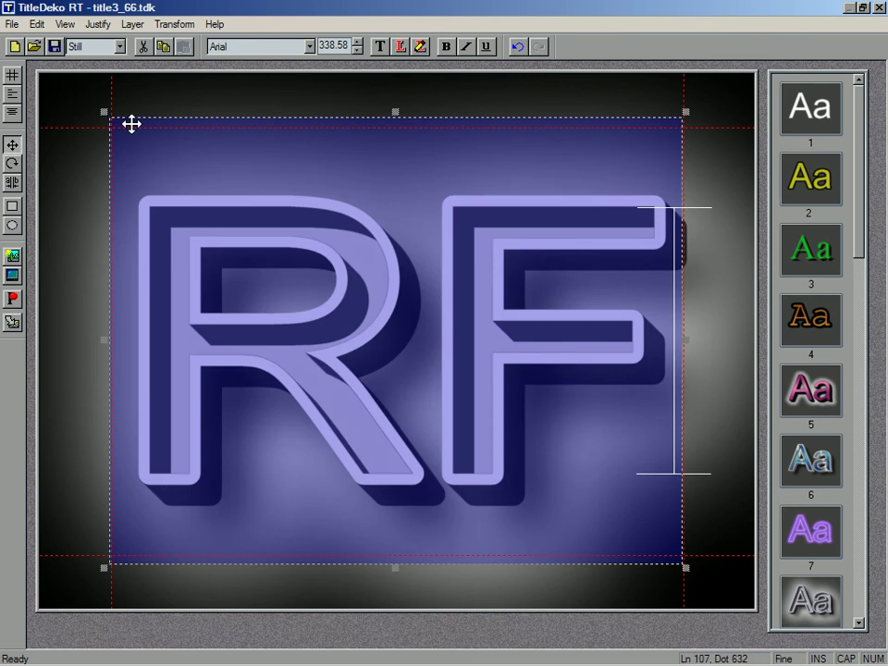
{"action": "type", "text": "CE"}
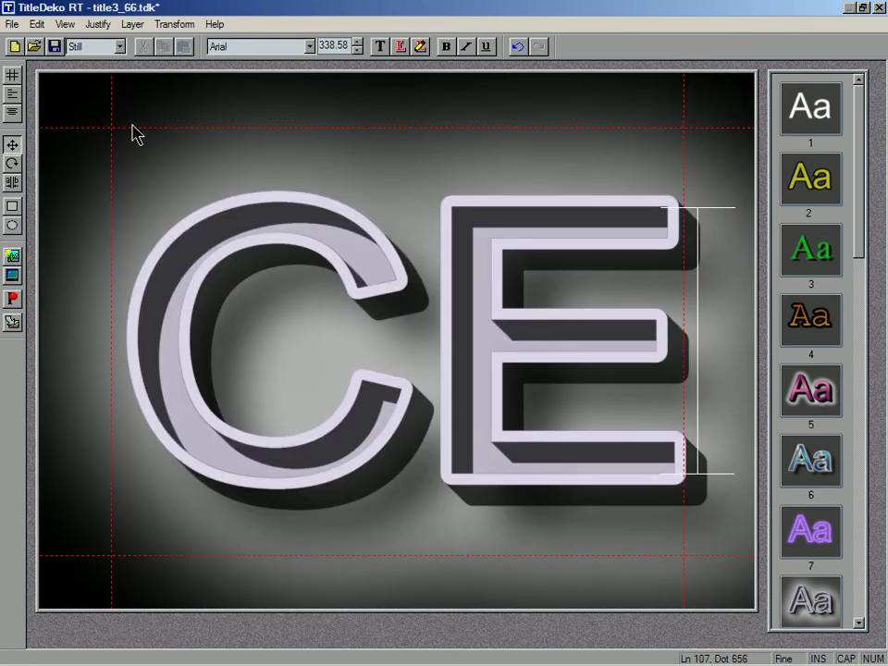
Step: Set the size of the CENTRE text to 122 and move the text up to the middle of the frame
{"action": "key", "text": "ctrl+a"}
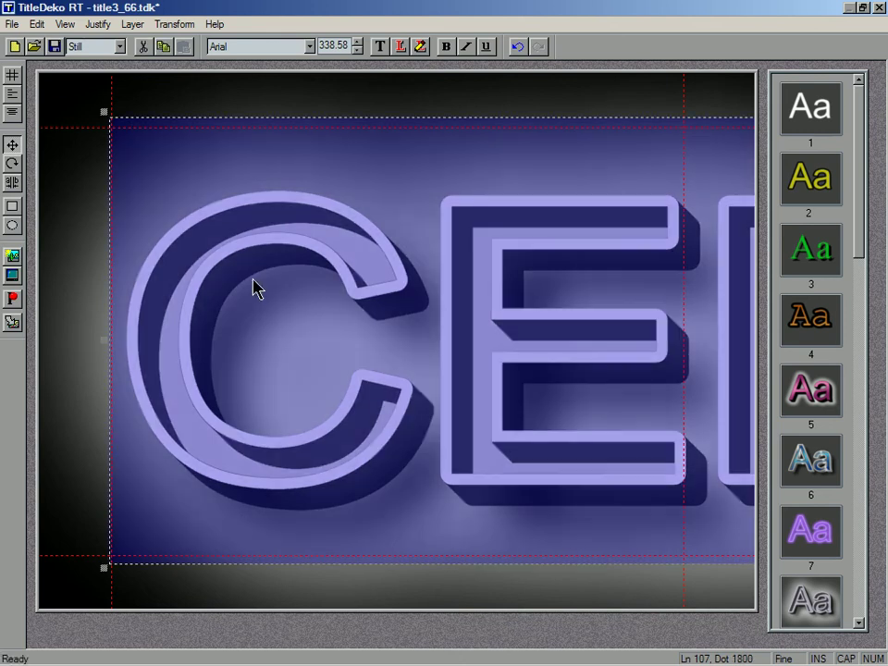
{"action": "double_click", "coordinate": [322, 46]}
{"action": "type", "text": "122."}
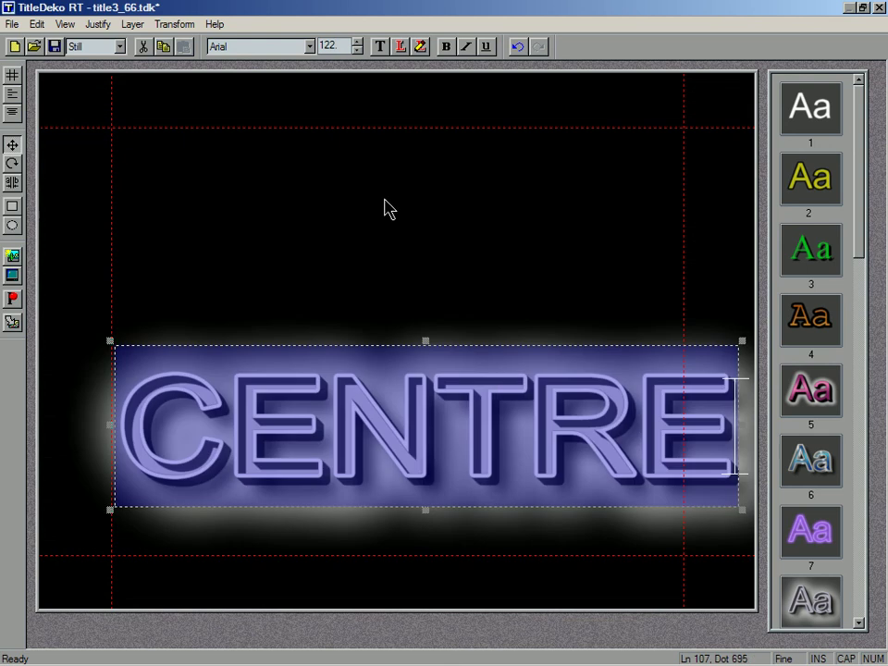
{"action": "left_click_drag", "start_coordinate": [429, 405], "coordinate": [416, 303]}
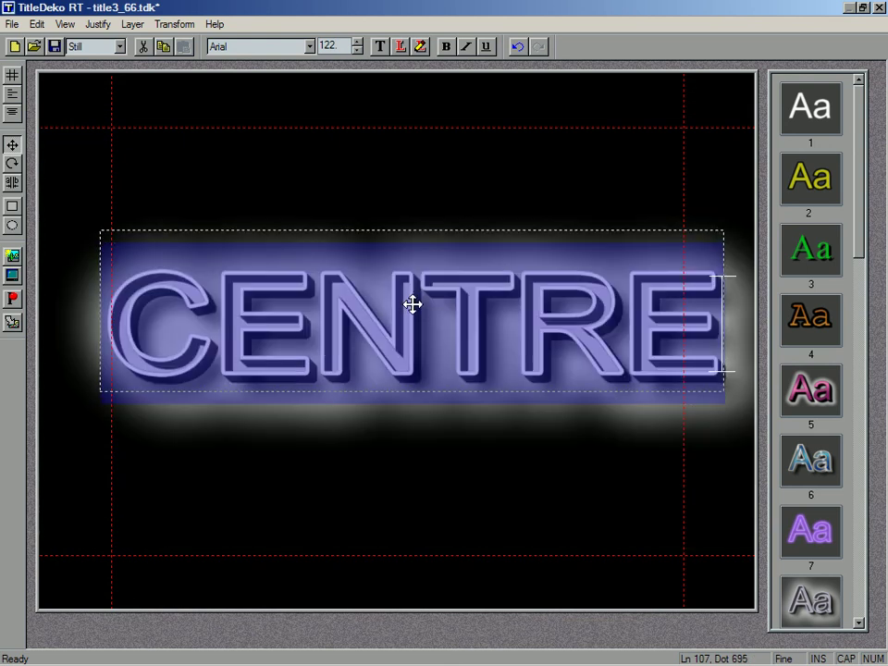
Step: Save the CENTRE title over title3_66, switch to Pinnacle Liquid and compare the rack's title3_66.bmp with the title above the RF clip
{"action": "left_click", "coordinate": [55, 46]}
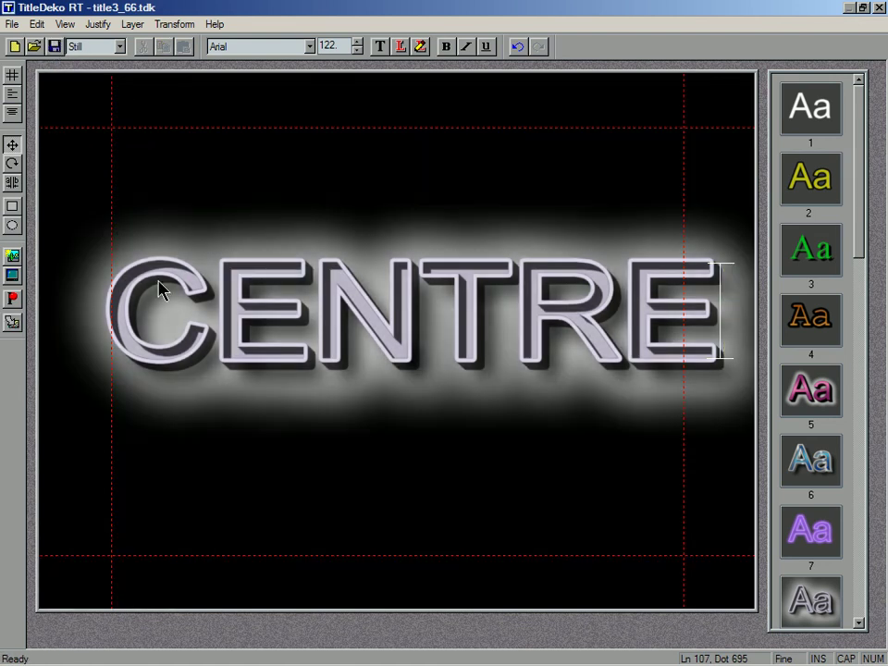
{"action": "left_click", "coordinate": [176, 656]}
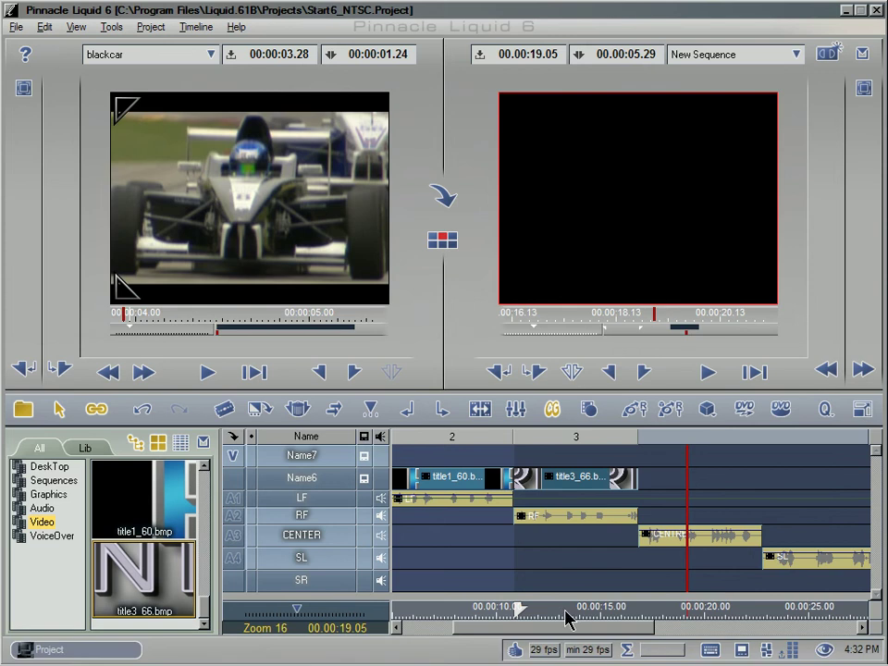
{"action": "left_click", "coordinate": [564, 611]}
{"action": "mouse_move", "coordinate": [566, 618]}
{"action": "left_mouse_down"}
{"action": "mouse_move", "coordinate": [456, 620]}
{"action": "mouse_move", "coordinate": [581, 616]}
{"action": "left_mouse_up"}
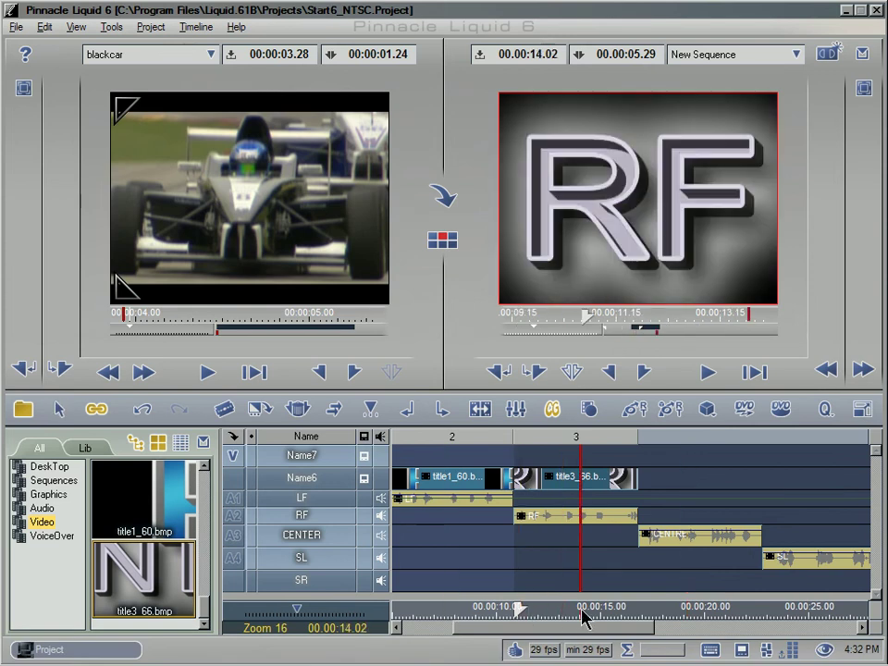
{"action": "mouse_move", "coordinate": [205, 613]}
{"action": "left_mouse_down"}
{"action": "mouse_move", "coordinate": [222, 488]}
{"action": "mouse_move", "coordinate": [216, 629]}
{"action": "left_mouse_up"}
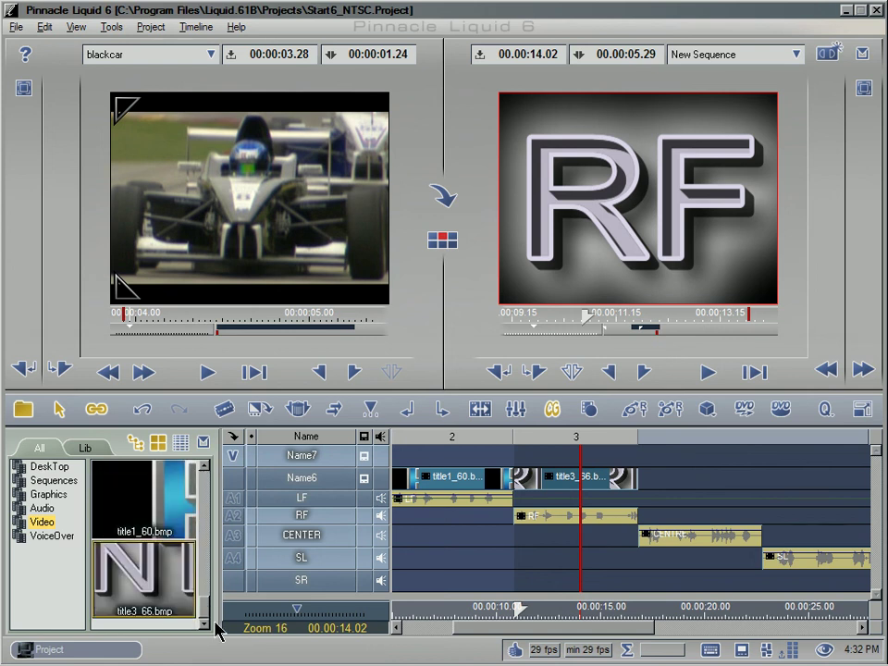
{"action": "left_click", "coordinate": [167, 582]}
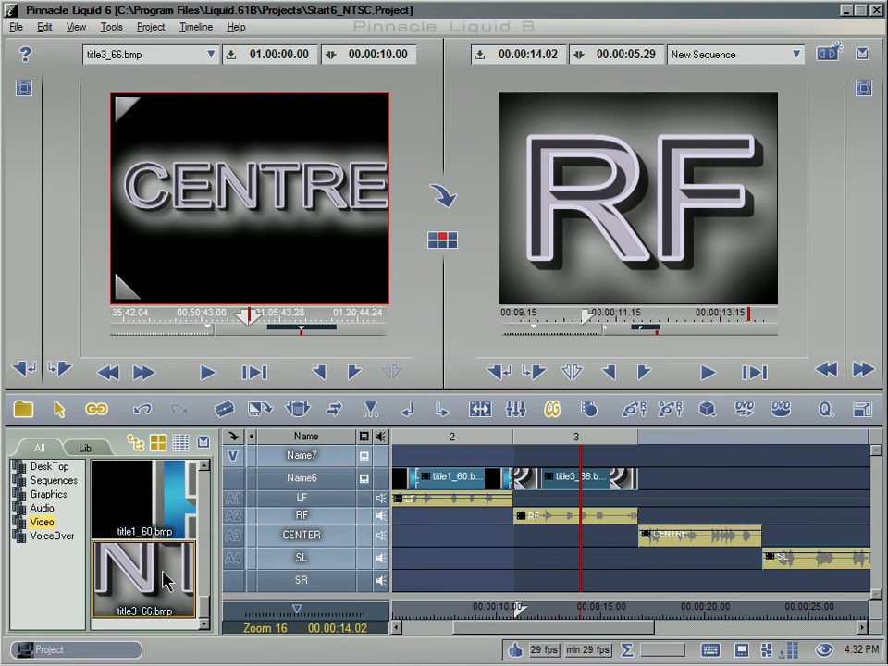
{"action": "left_click_drag", "start_coordinate": [575, 614], "coordinate": [581, 616]}
Step: Switch to TitleDeko RT, save the CENTRE title as new to Liquid and return to Pinnacle Liquid
{"action": "mouse_move", "coordinate": [431, 662]}
{"action": "left_click", "coordinate": [328, 654]}
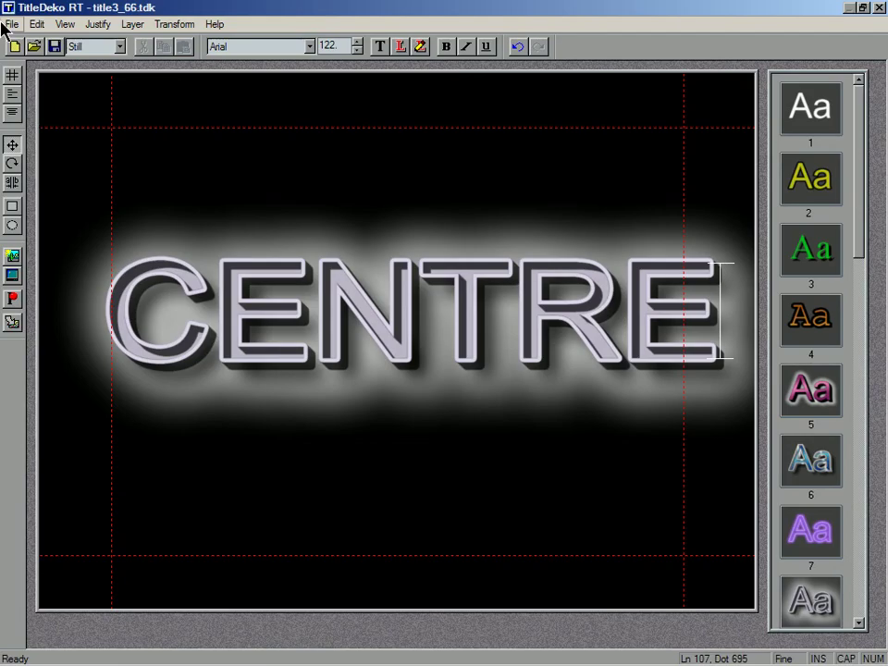
{"action": "left_click", "coordinate": [11, 25]}
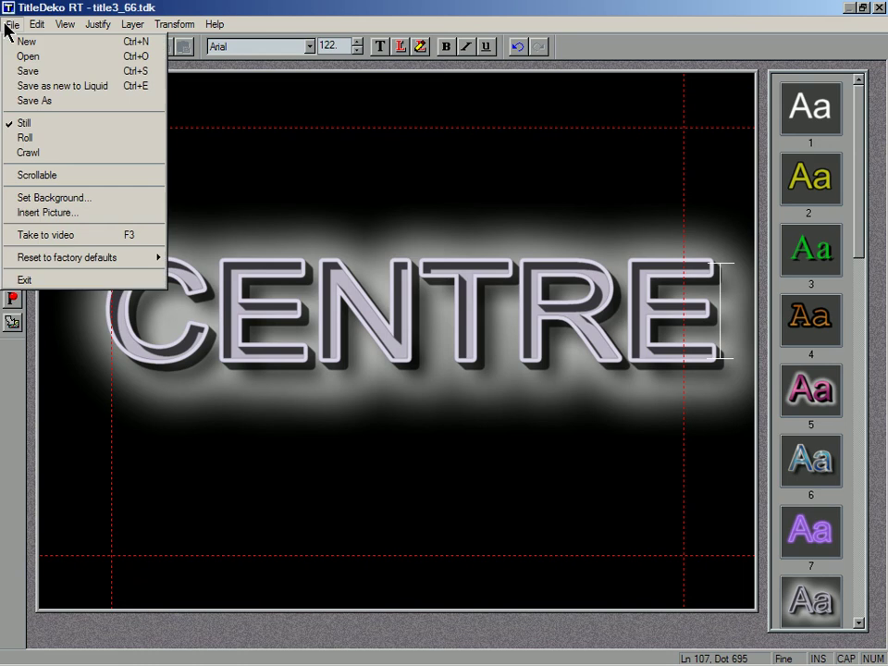
{"action": "left_click", "coordinate": [34, 85]}
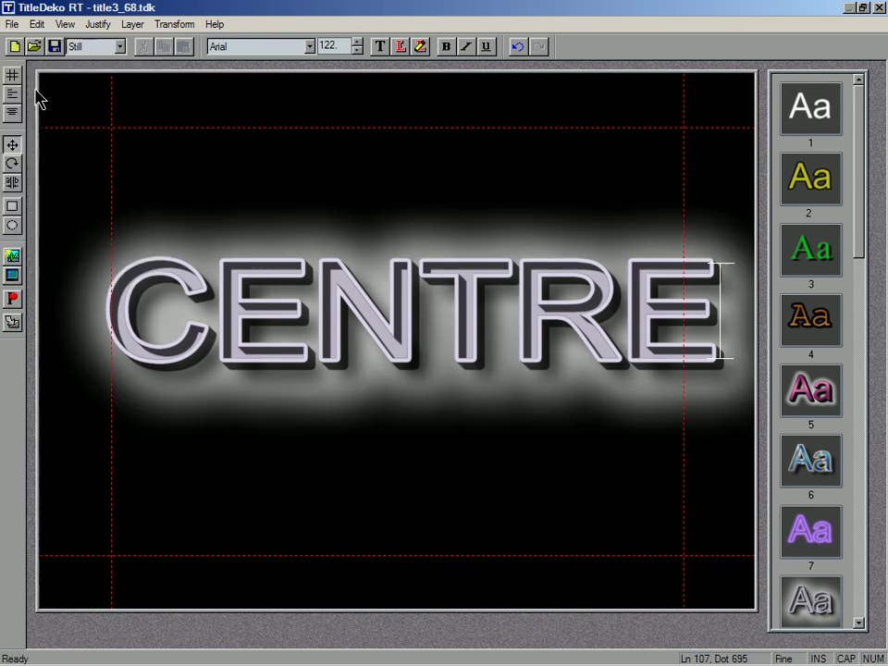
{"action": "left_click", "coordinate": [192, 654]}
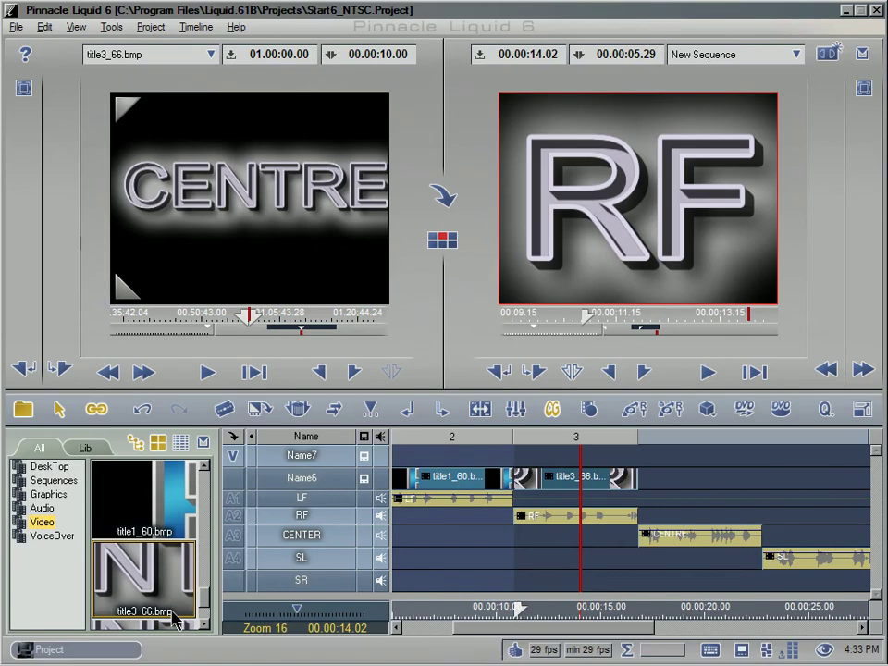
Step: Place title3_68.bmp from the Video rack on the Name6 track above the CENTER track's clip and trim it to the clip's length
{"action": "left_click", "coordinate": [204, 625]}
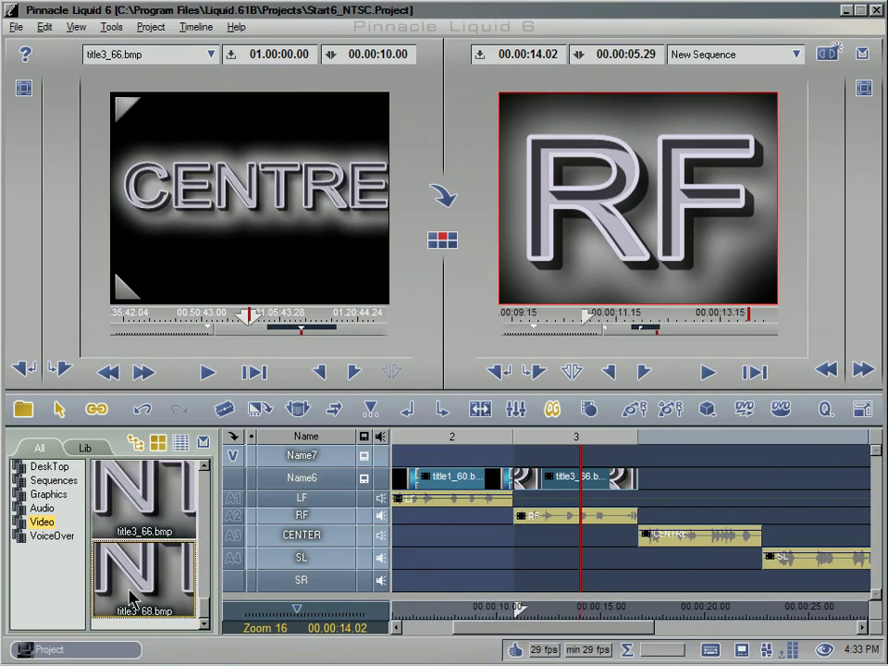
{"action": "left_click_drag", "start_coordinate": [130, 597], "coordinate": [655, 491]}
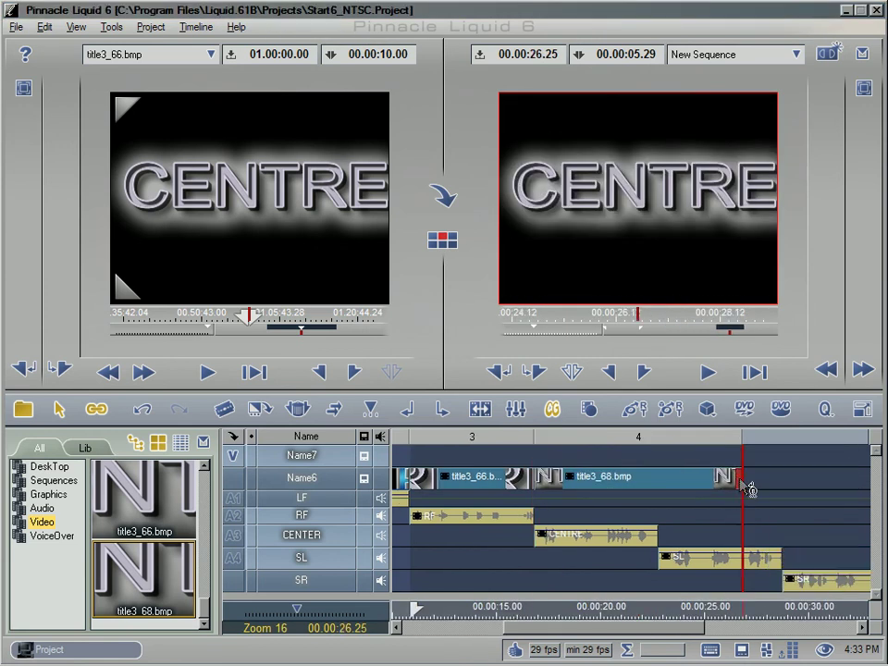
{"action": "left_click_drag", "start_coordinate": [750, 489], "coordinate": [646, 486]}
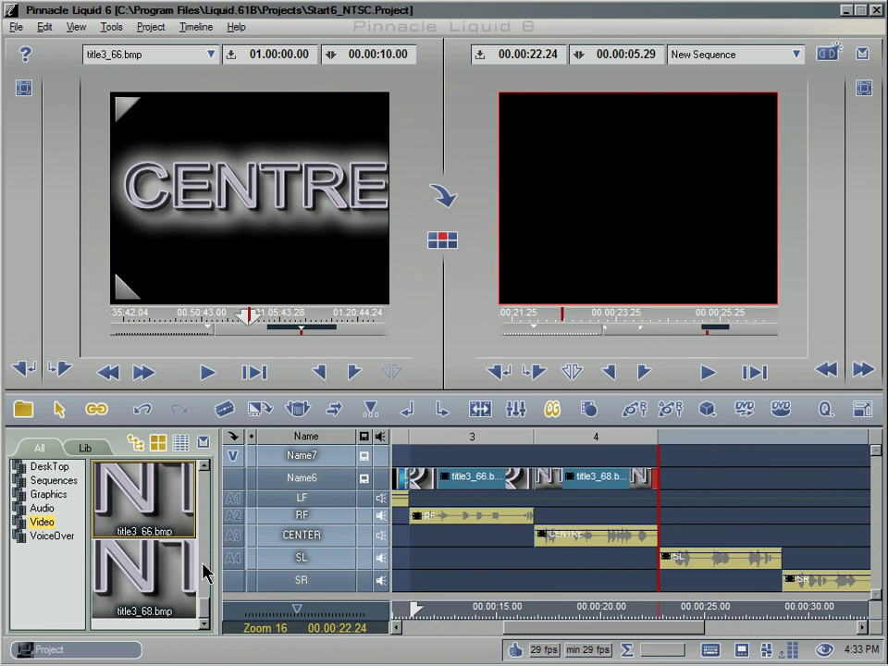
Step: Select title3_68.bmp in the rack and scrub the sequence from the CENTRE title back to the RF title to compare them
{"action": "left_click", "coordinate": [176, 579]}
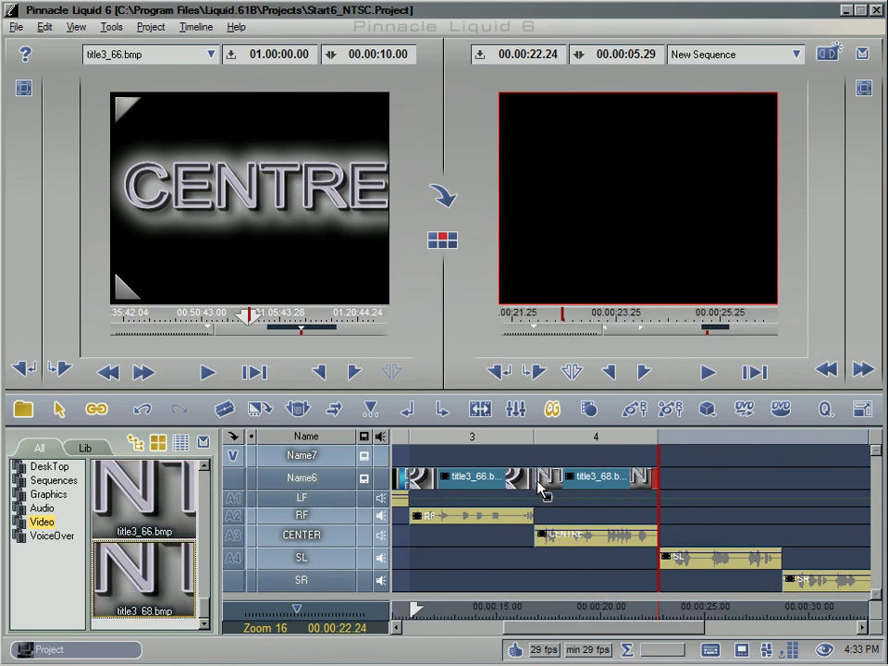
{"action": "left_click", "coordinate": [590, 611]}
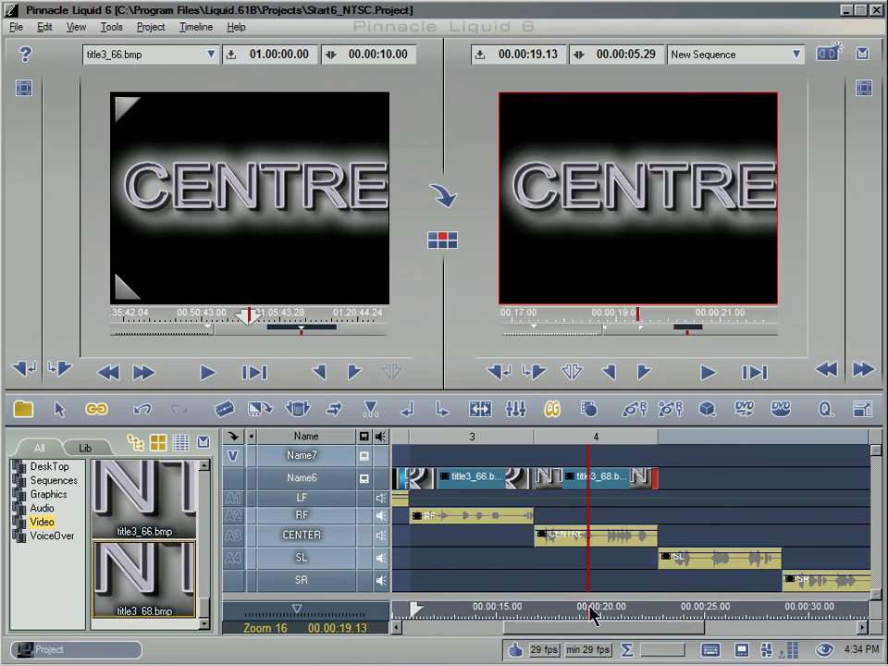
{"action": "left_click_drag", "start_coordinate": [591, 610], "coordinate": [480, 611]}
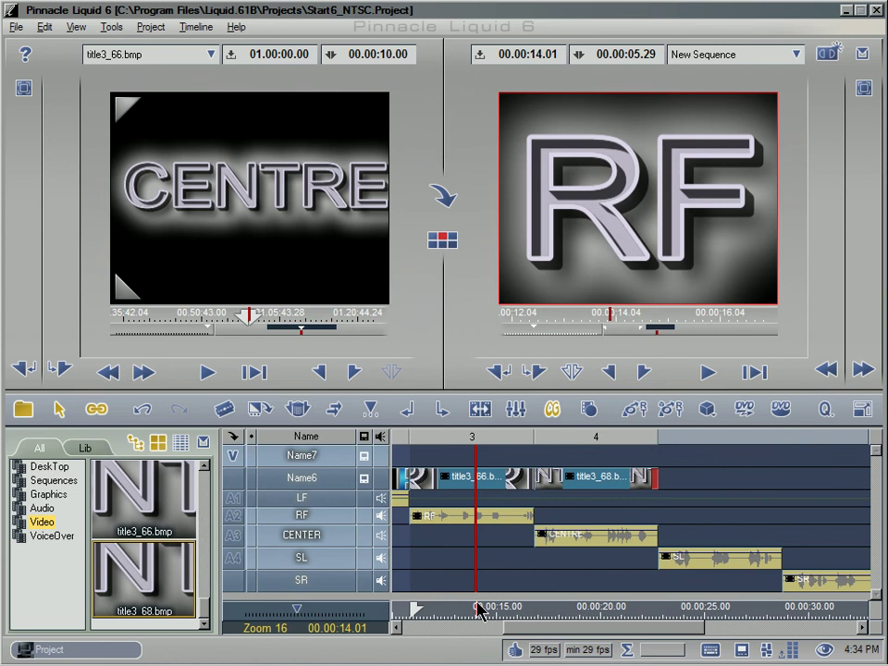
Step: Open title3_66.bmp from the Video rack for editing and replace its CENTRE text with RF in style 4
{"action": "left_click", "coordinate": [164, 518]}
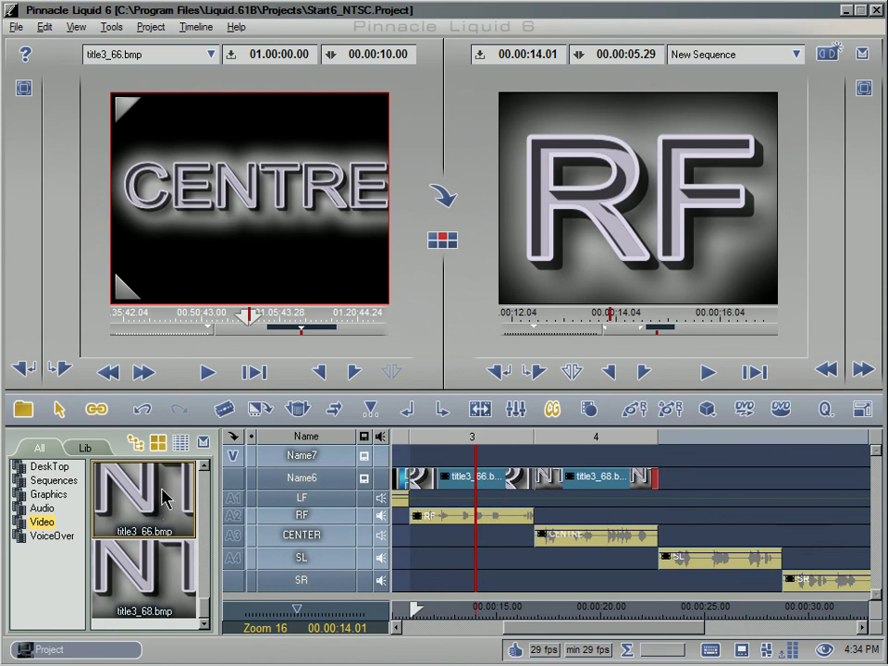
{"action": "right_click", "coordinate": [163, 106]}
{"action": "left_click", "coordinate": [258, 127]}
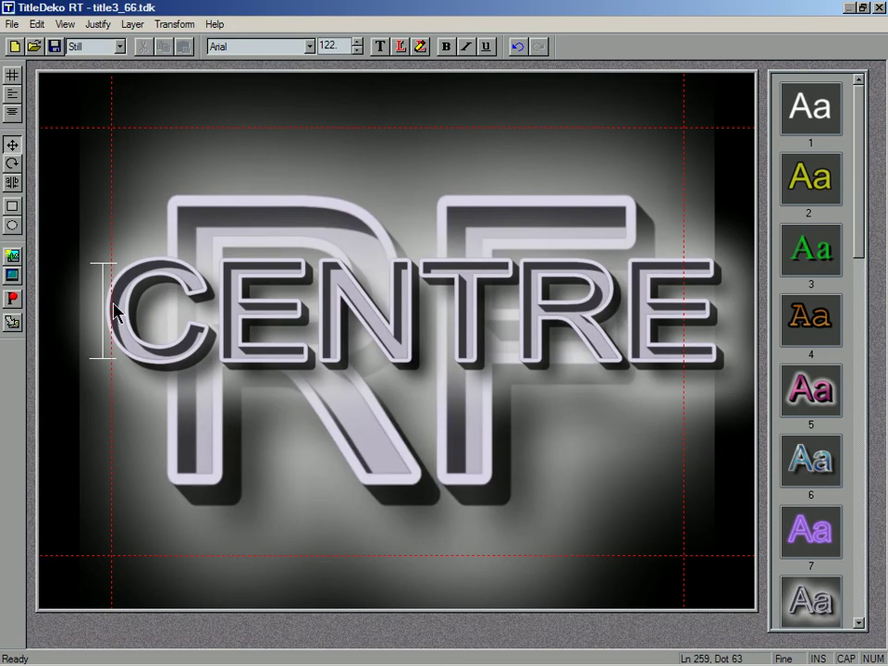
{"action": "left_click_drag", "start_coordinate": [112, 311], "coordinate": [214, 308]}
{"action": "key", "text": "ctrl+a"}
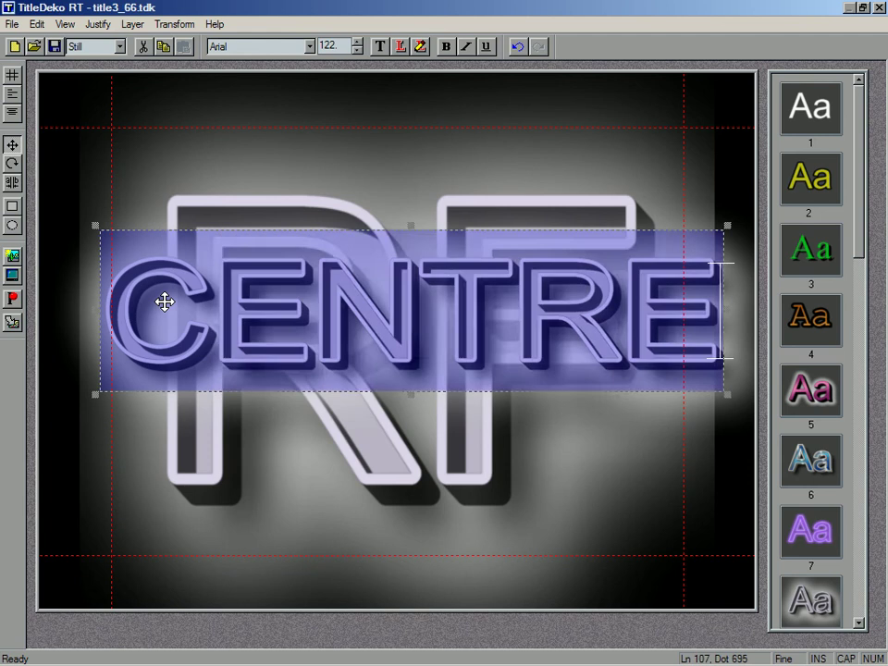
{"action": "left_click", "coordinate": [819, 339]}
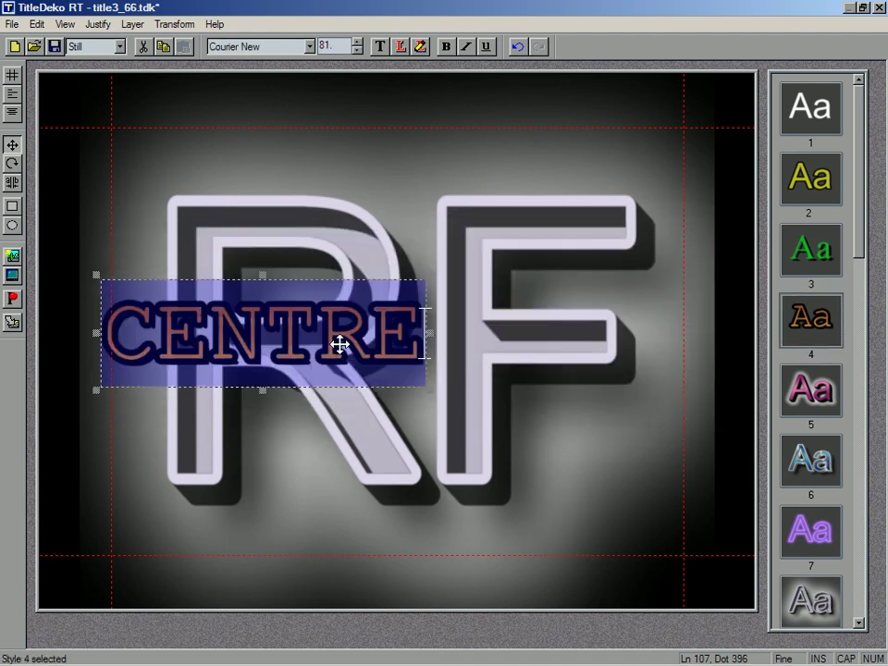
{"action": "type", "text": "R"}
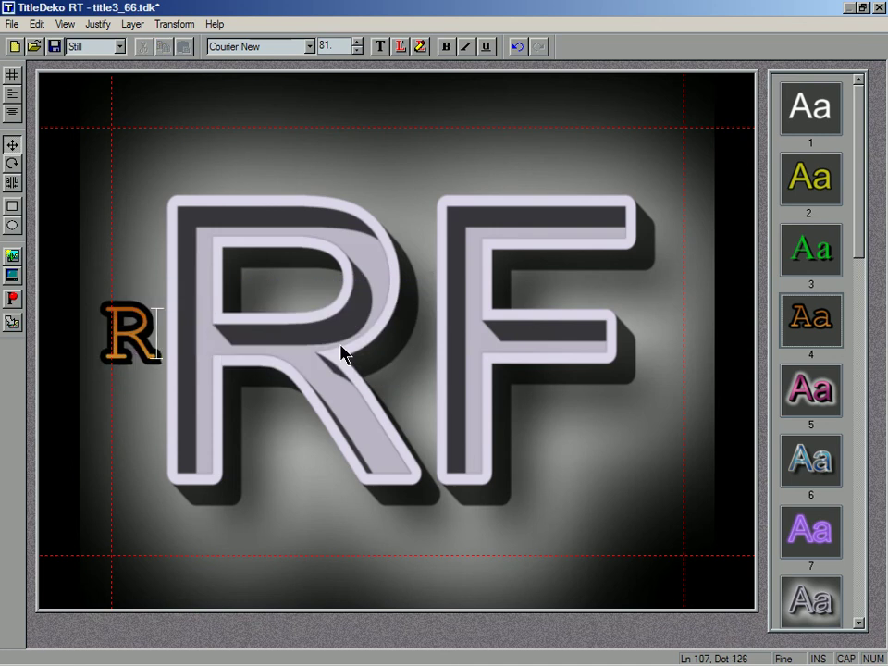
{"action": "type", "text": "F"}
Step: Enlarge the RF text to about size 291, stretching it across the width of the title-safe area
{"action": "double_click", "coordinate": [162, 338]}
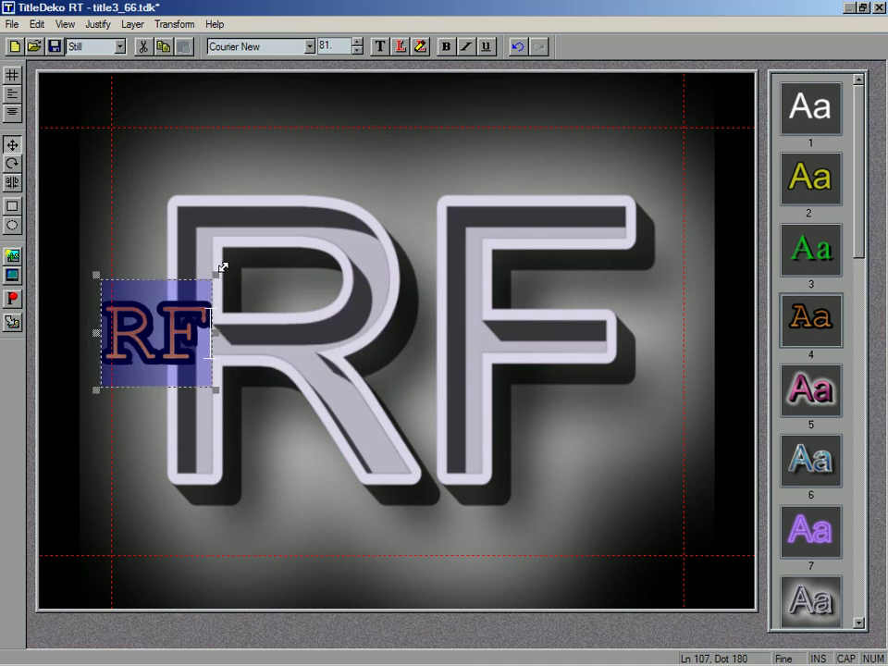
{"action": "left_click_drag", "start_coordinate": [215, 278], "coordinate": [684, 125]}
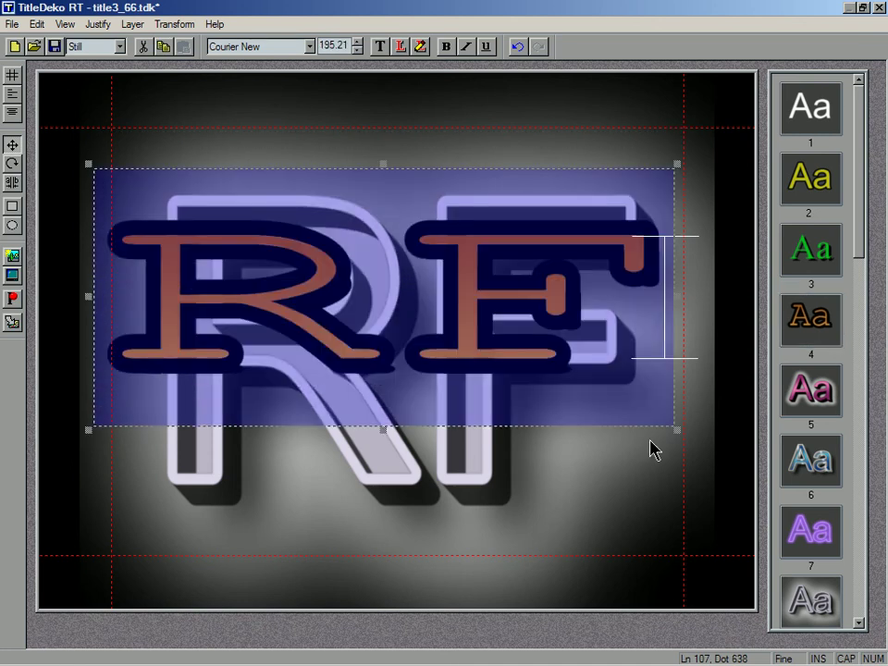
{"action": "left_click_drag", "start_coordinate": [676, 422], "coordinate": [684, 547]}
Step: Save the restyled RF title to the existing title3_66 and switch back to Pinnacle Liquid
{"action": "left_click", "coordinate": [13, 24]}
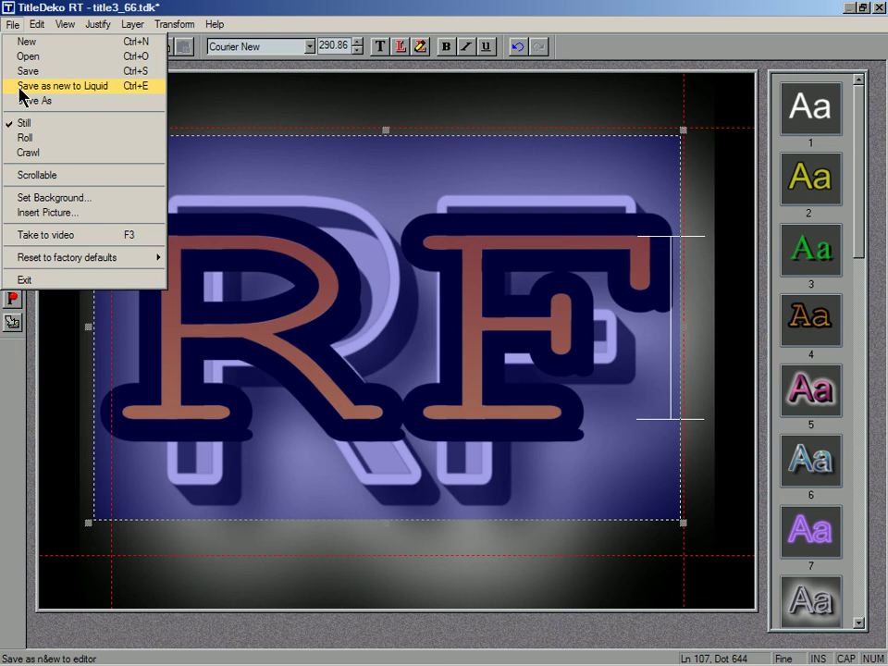
{"action": "left_click", "coordinate": [28, 71]}
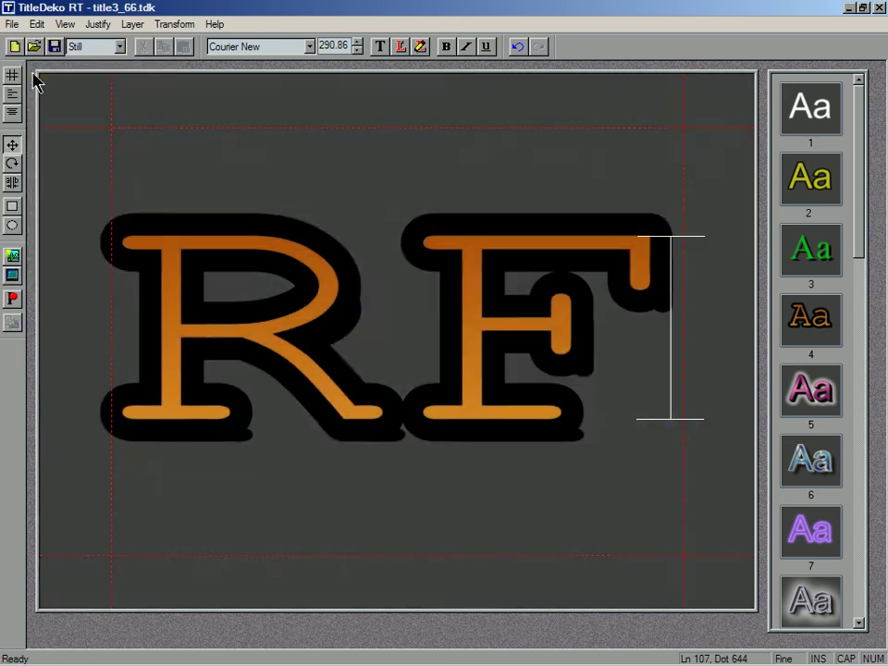
{"action": "mouse_move", "coordinate": [77, 659]}
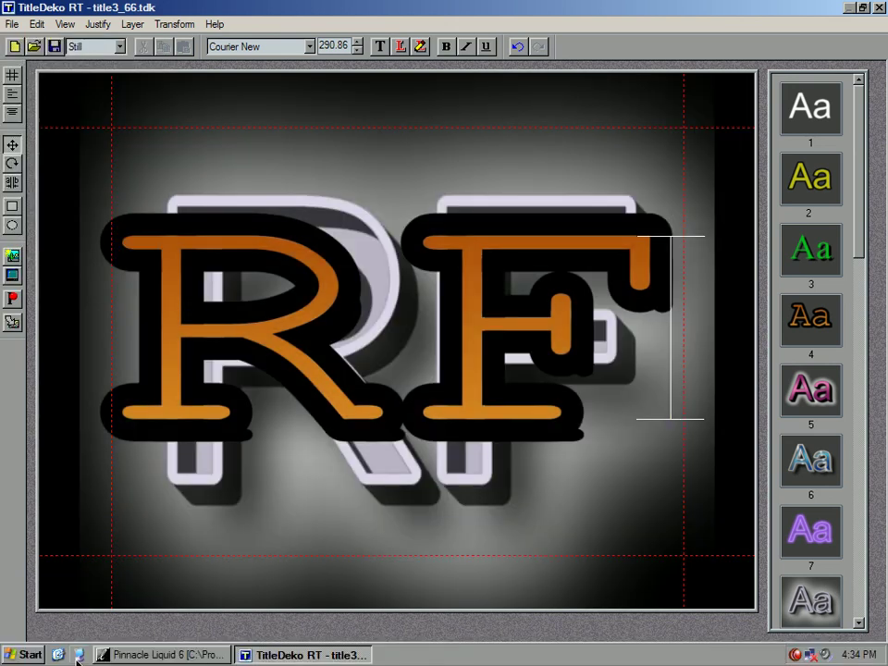
{"action": "left_click", "coordinate": [148, 657]}
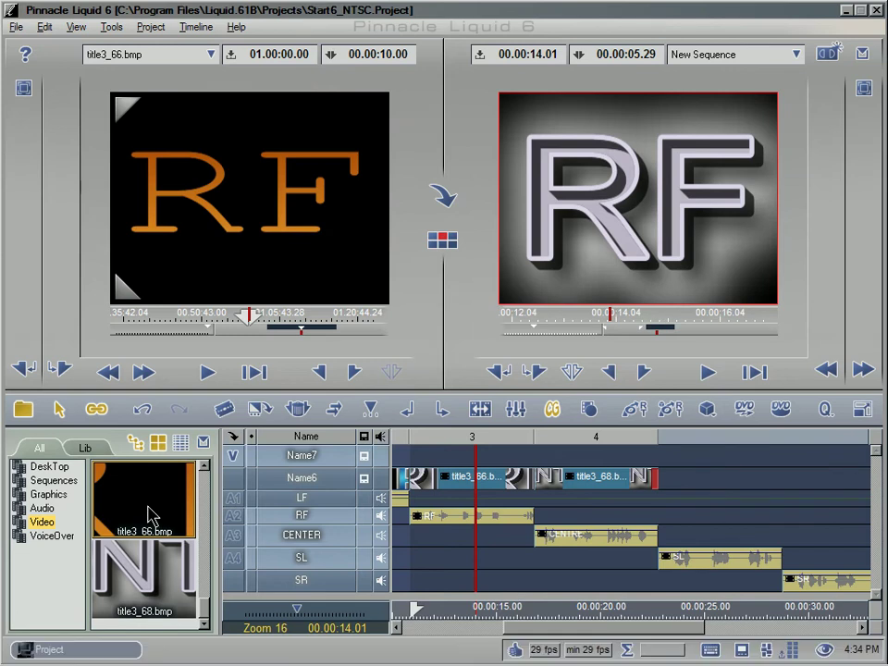
Step: Create a new title reading SL for the SL clip and give the text style 7
{"action": "left_click", "coordinate": [250, 231]}
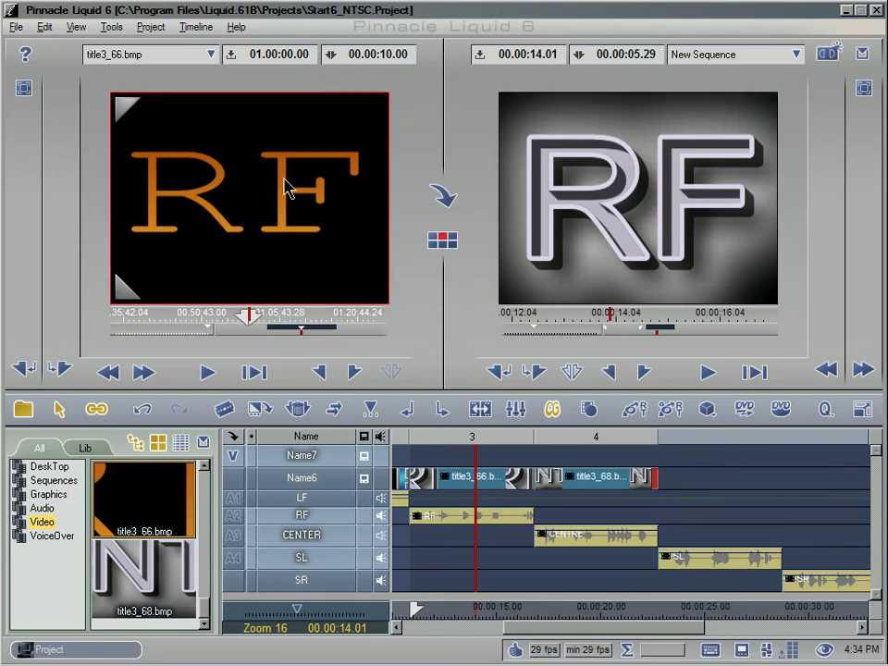
{"action": "left_click", "coordinate": [676, 611]}
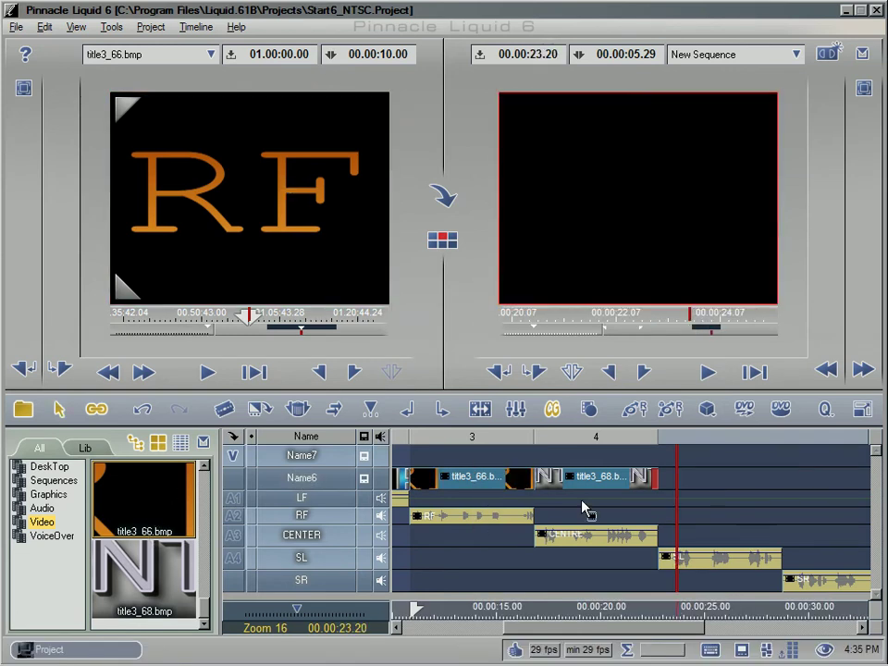
{"action": "left_click", "coordinate": [552, 413]}
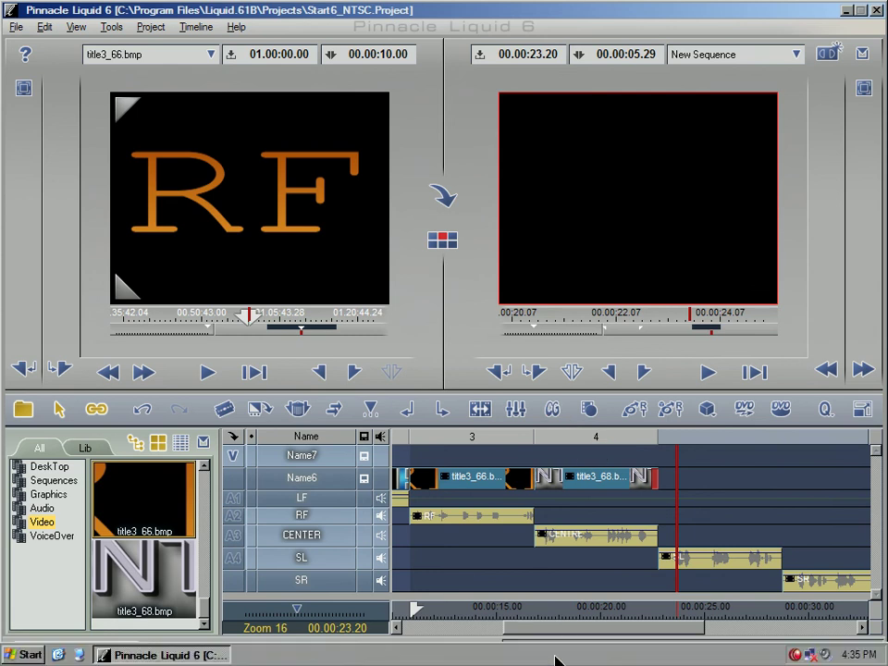
{"action": "left_click", "coordinate": [553, 411]}
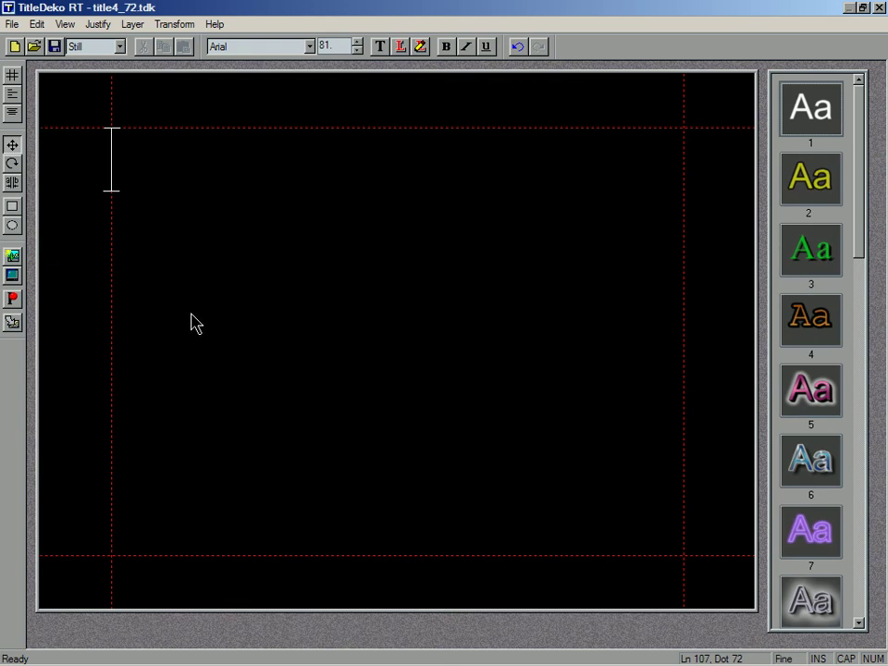
{"action": "type", "text": "SL"}
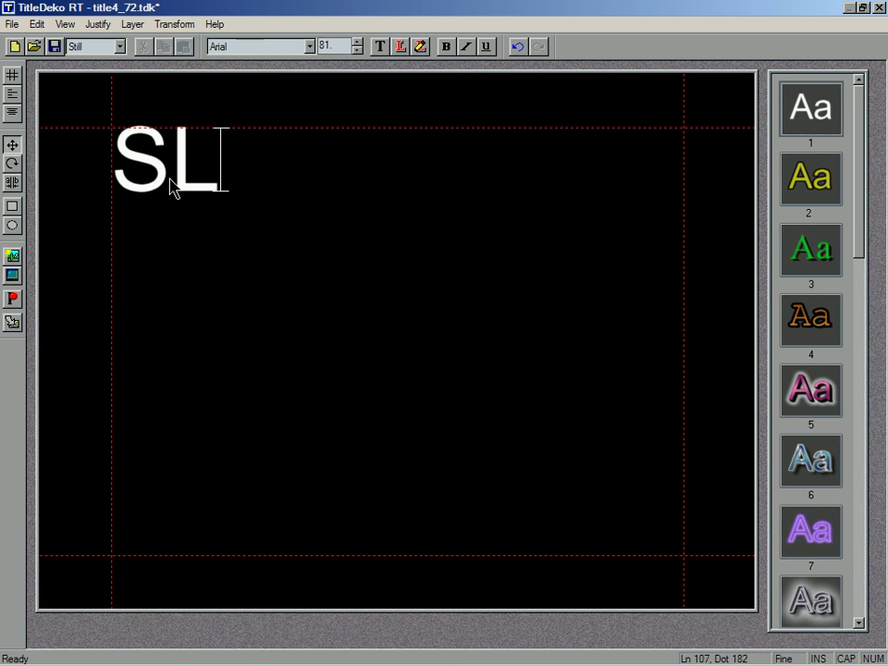
{"action": "double_click", "coordinate": [170, 179]}
{"action": "scroll", "coordinate": [858, 606], "scroll_direction": "down", "scroll_amount": 3}
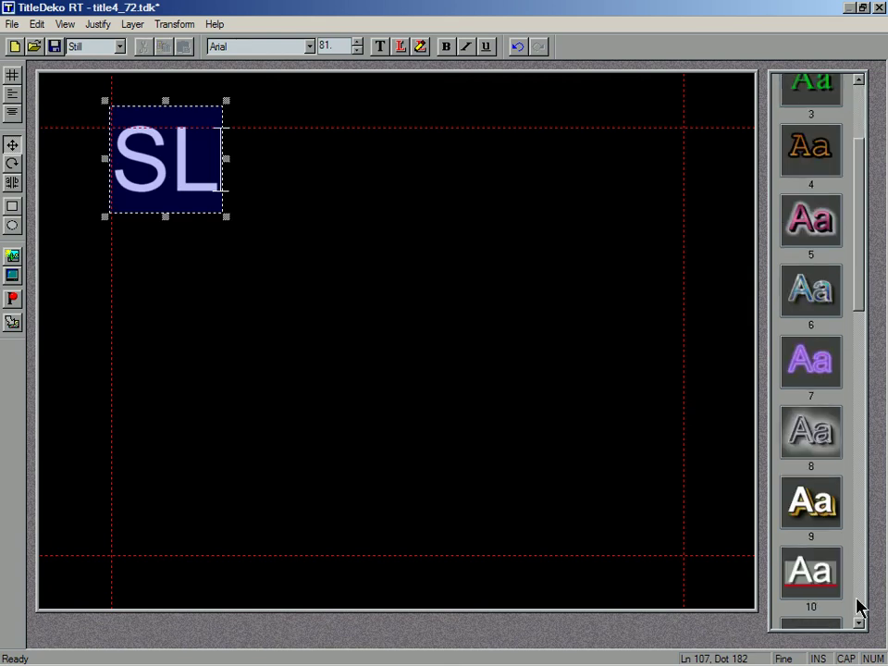
{"action": "scroll", "coordinate": [859, 608], "scroll_direction": "down", "scroll_amount": 2}
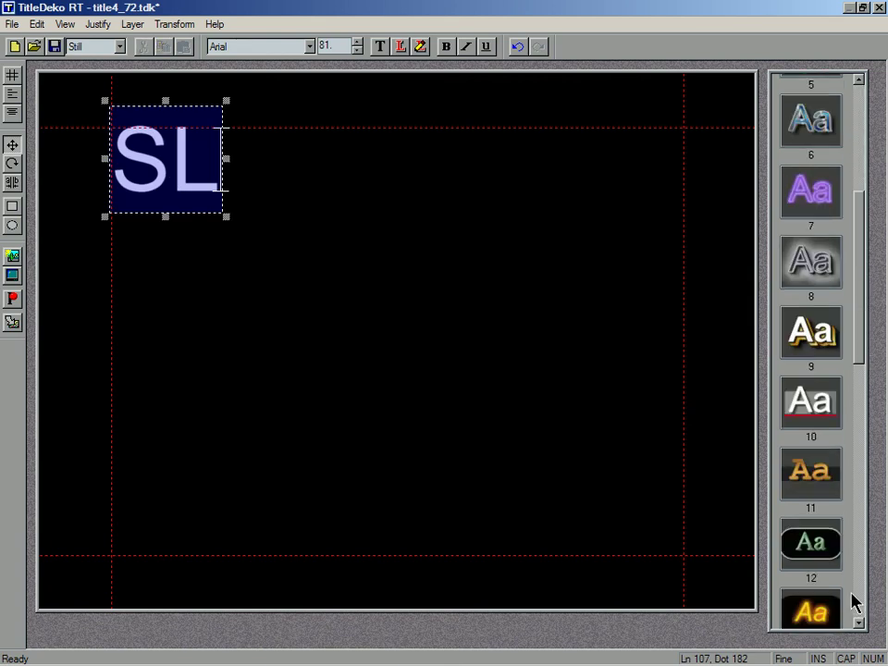
{"action": "left_click", "coordinate": [811, 194]}
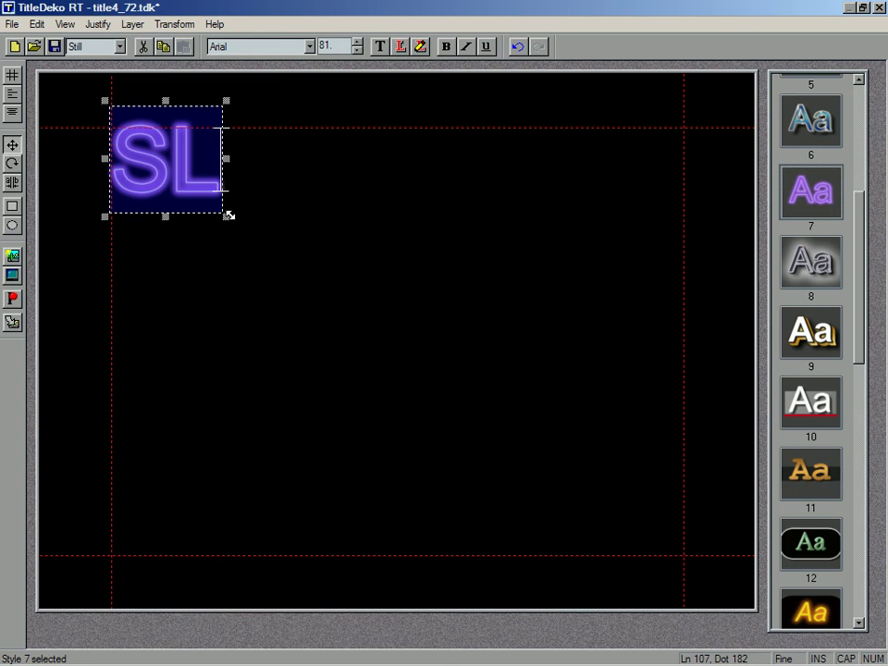
Step: Enlarge the SL text to about size 341 across the title-safe area and save it as new to Liquid
{"action": "left_click_drag", "start_coordinate": [227, 216], "coordinate": [691, 548]}
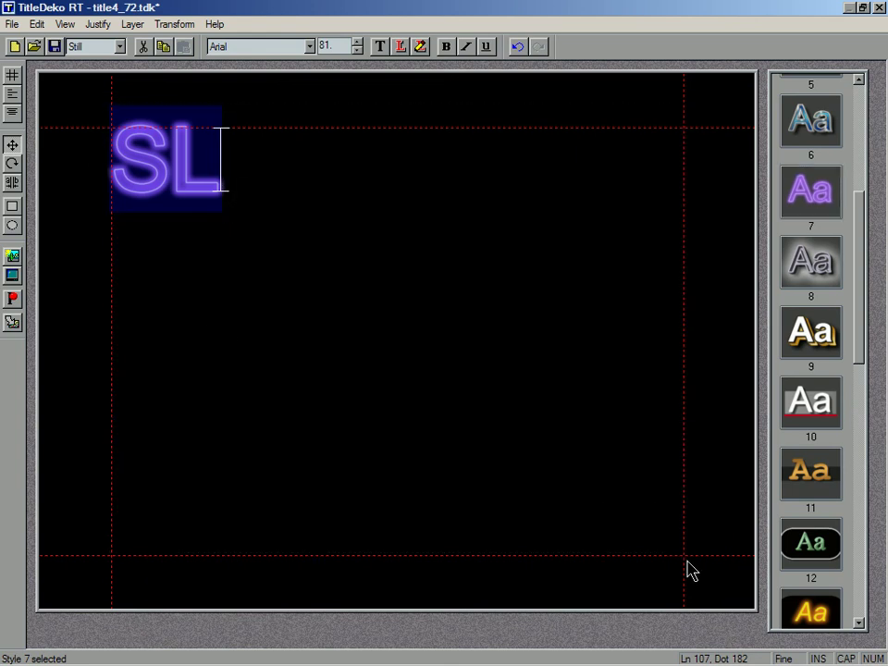
{"action": "left_click_drag", "start_coordinate": [444, 302], "coordinate": [444, 383]}
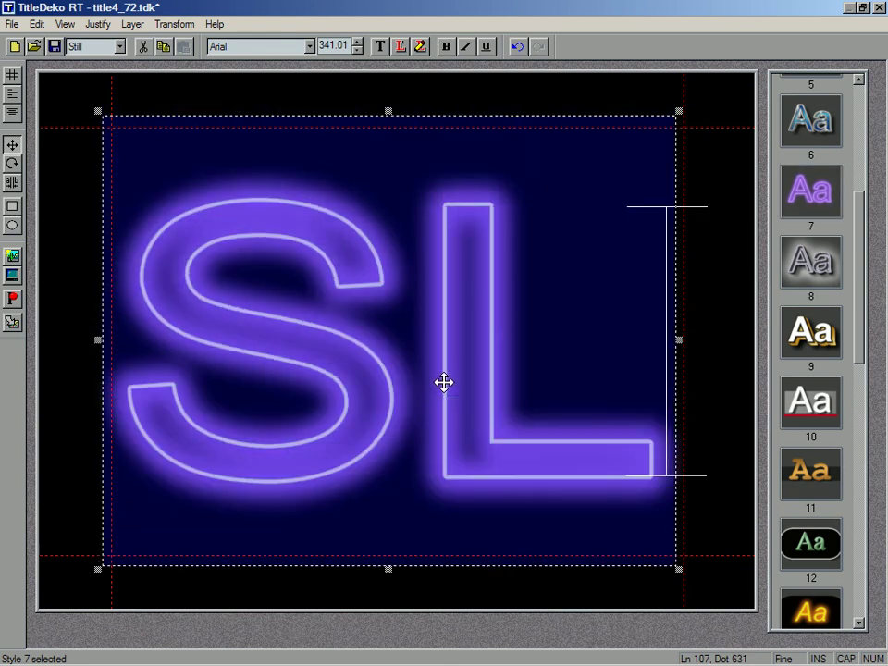
{"action": "left_click", "coordinate": [10, 25]}
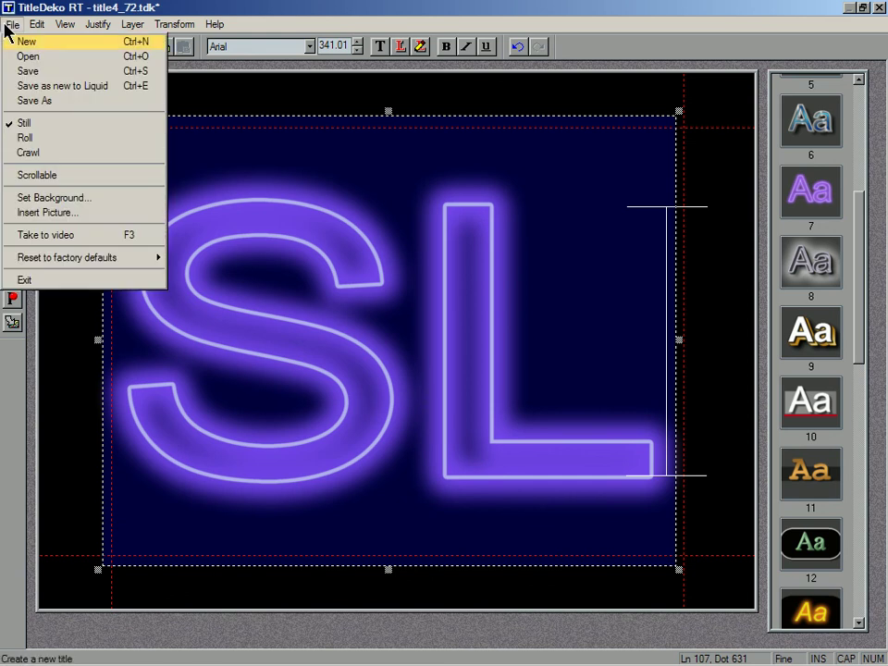
{"action": "left_click", "coordinate": [159, 86]}
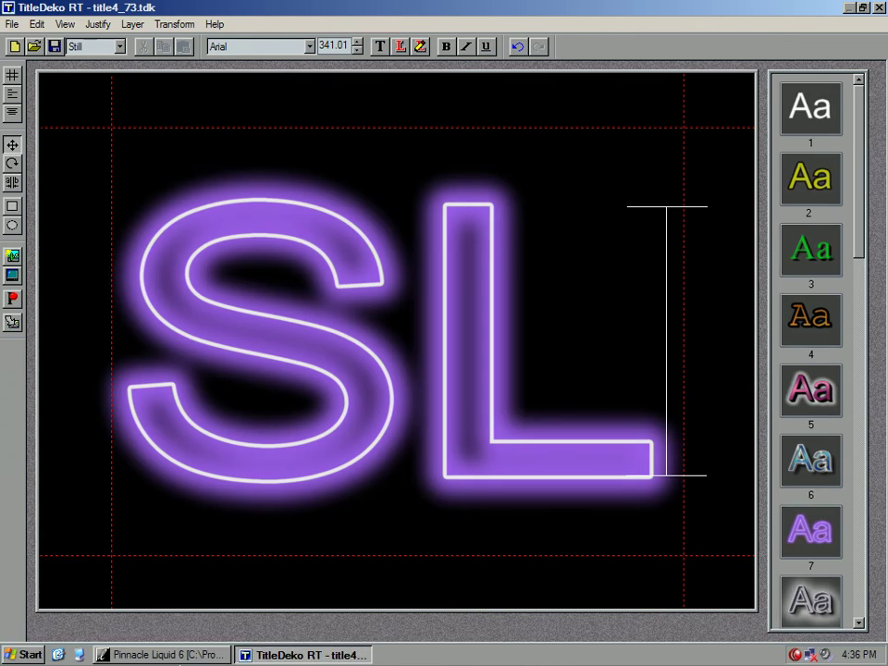
Step: Switch back to Pinnacle Liquid and place title4_73.bmp on the Name6 track above the SL clip
{"action": "left_click", "coordinate": [185, 655]}
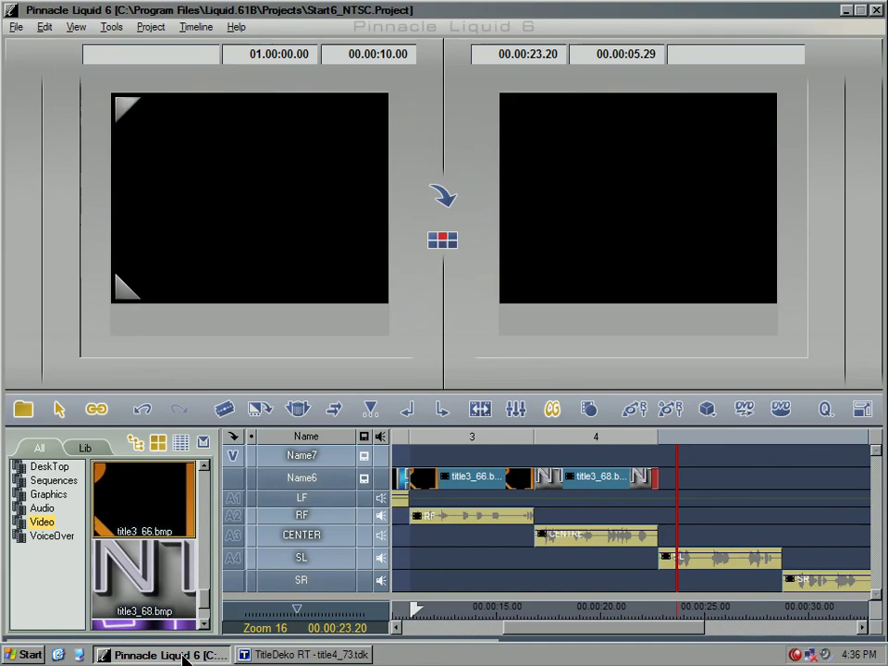
{"action": "left_click", "coordinate": [204, 626]}
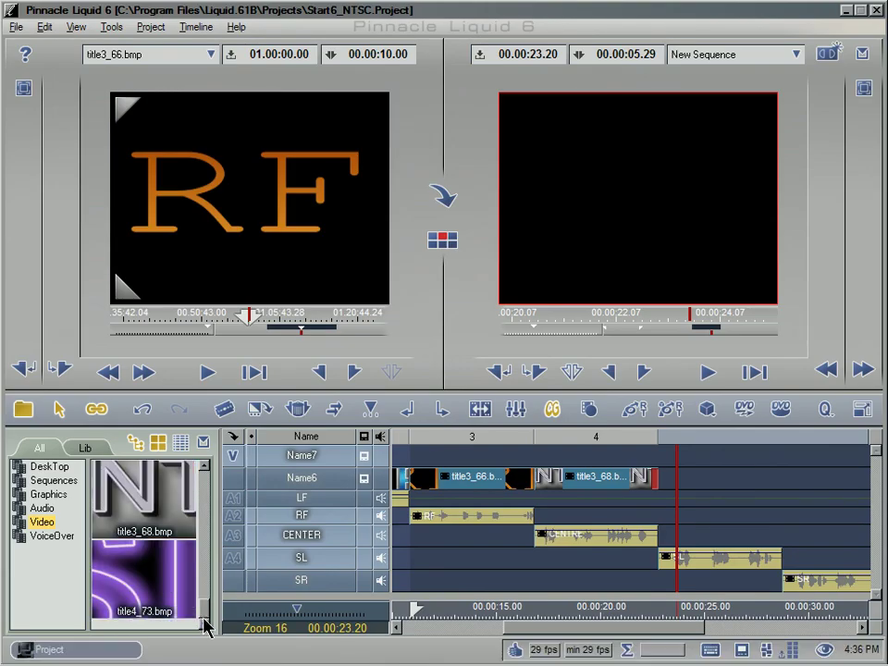
{"action": "left_click_drag", "start_coordinate": [139, 595], "coordinate": [470, 492]}
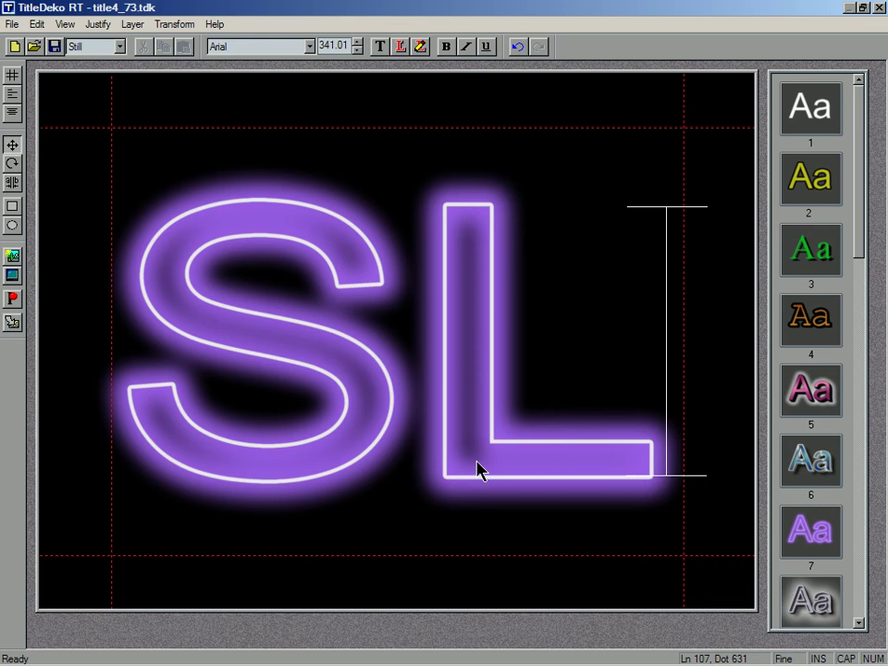
Step: In the title editor, change the SL text to SR and apply style 19
{"action": "left_click", "coordinate": [424, 451]}
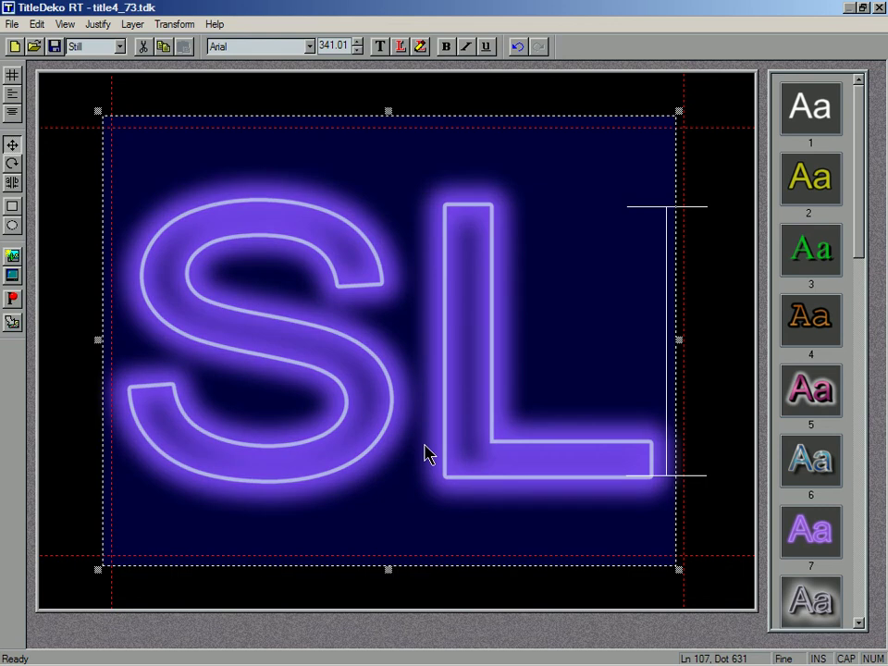
{"action": "key", "text": "BackSpace"}
{"action": "type", "text": "R"}
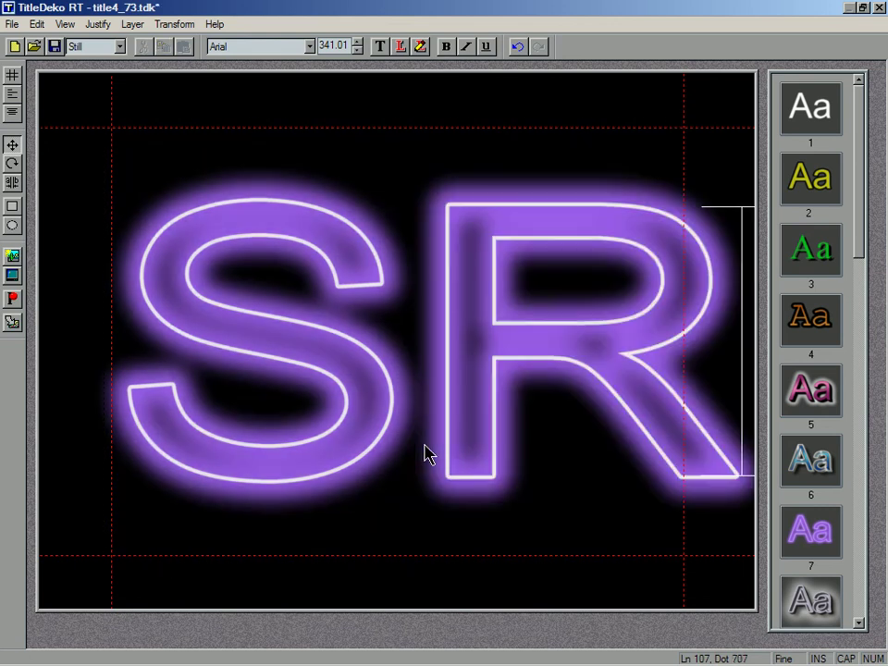
{"action": "left_click", "coordinate": [480, 381]}
{"action": "key", "text": "Escape"}
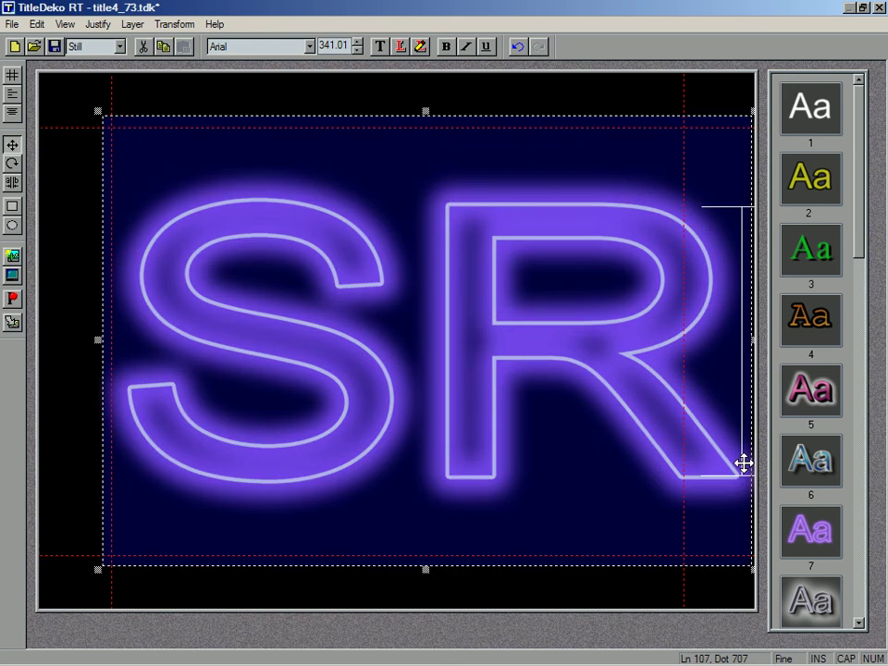
{"action": "scroll", "coordinate": [858, 562], "scroll_direction": "down", "scroll_amount": 2}
{"action": "scroll", "coordinate": [858, 562], "scroll_direction": "down", "scroll_amount": 6}
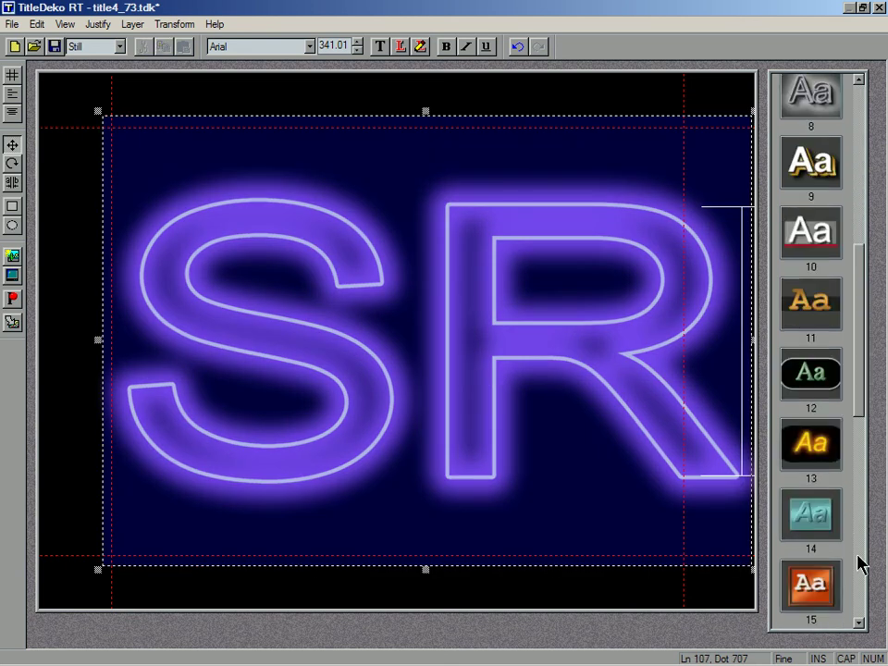
{"action": "left_click", "coordinate": [811, 529]}
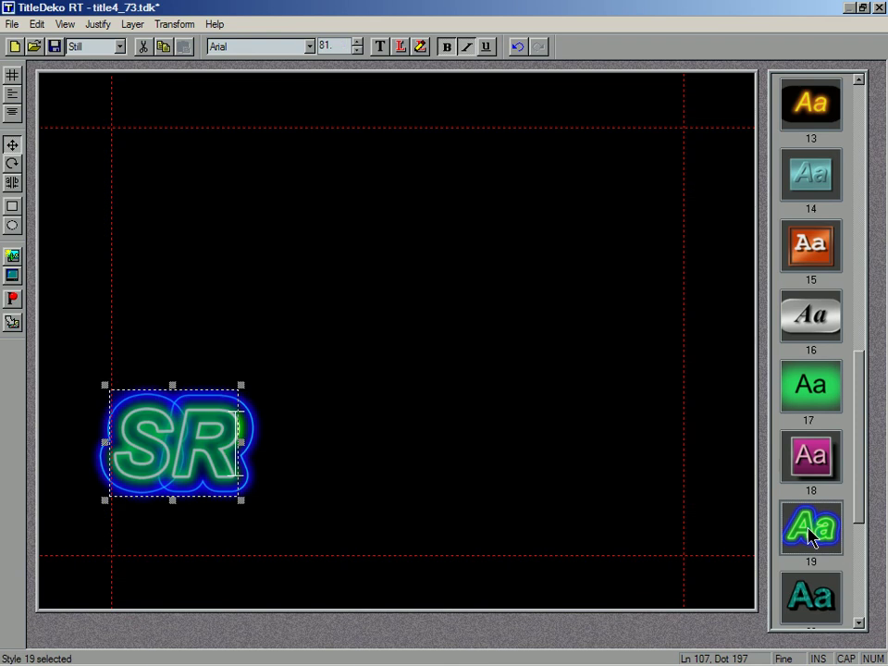
Step: Enlarge the SR text to about size 279, save it as a new title and return to Pinnacle Liquid
{"action": "left_click_drag", "start_coordinate": [239, 388], "coordinate": [686, 137]}
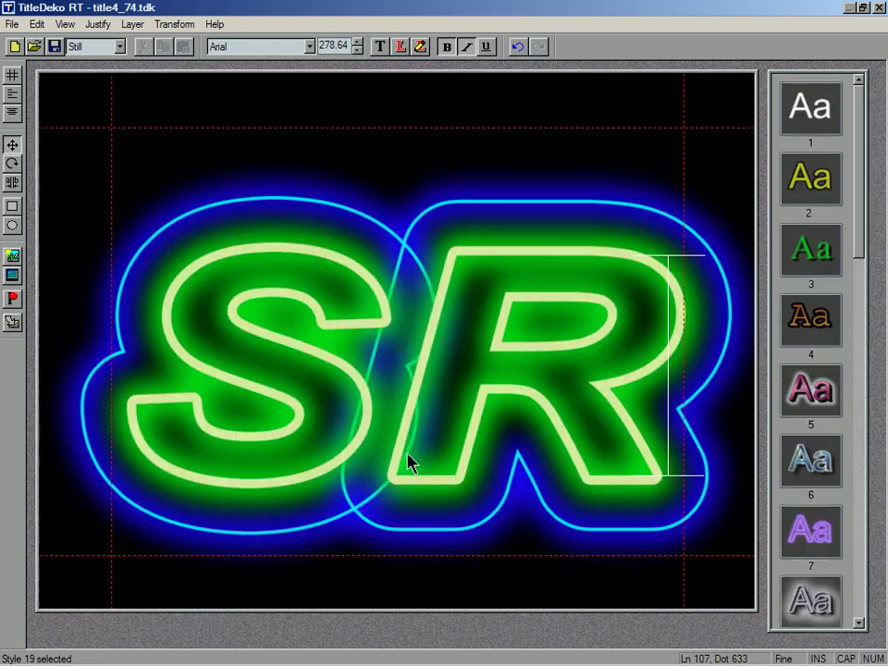
{"action": "mouse_move", "coordinate": [163, 656]}
{"action": "key", "text": "alt+Tab"}
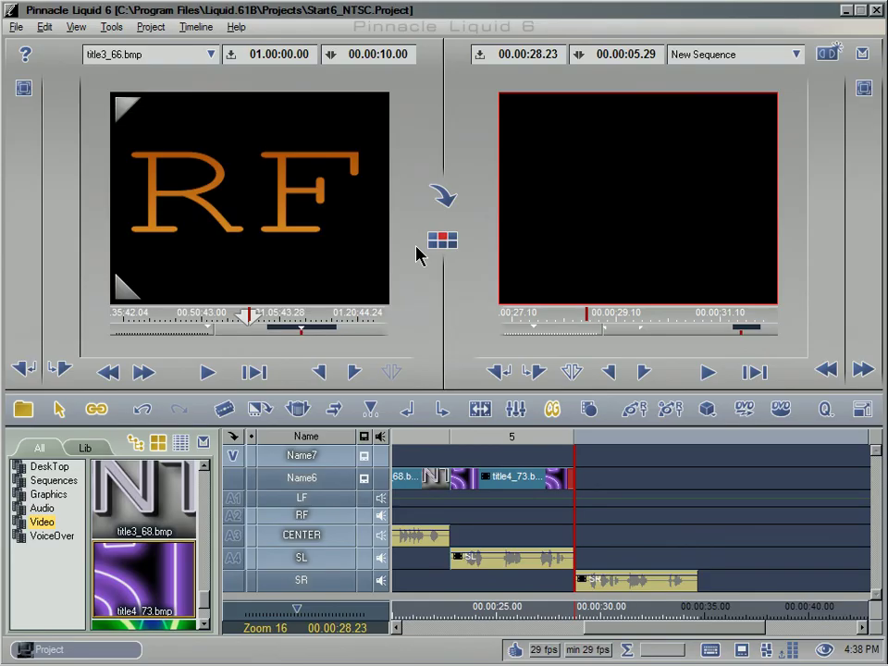
Step: Place title4_74.bmp on the Name6 track above the SR clip and trim its end to match the clip
{"action": "left_click", "coordinate": [204, 624]}
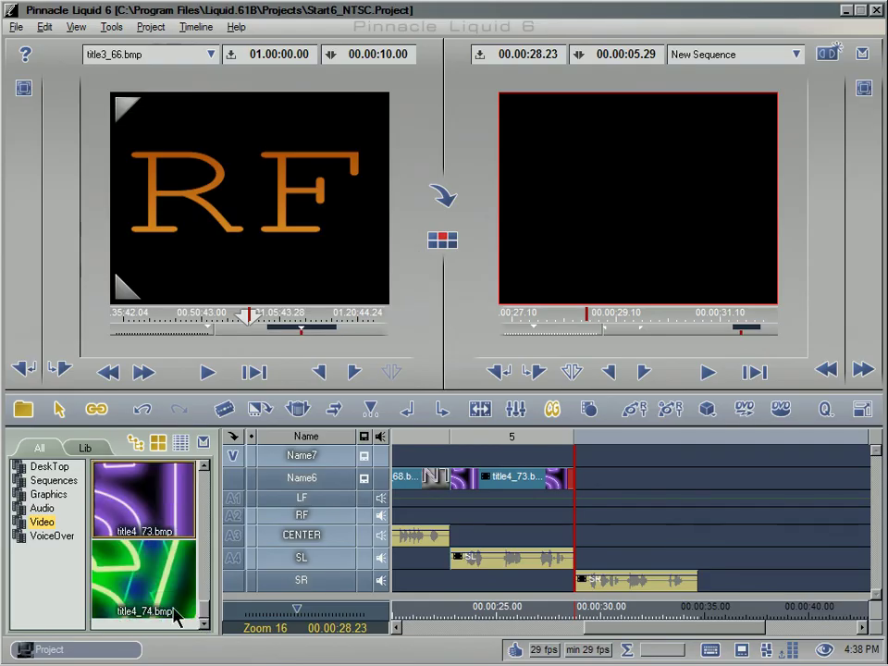
{"action": "left_click_drag", "start_coordinate": [144, 592], "coordinate": [578, 494]}
{"action": "left_click_drag", "start_coordinate": [783, 480], "coordinate": [701, 489]}
Step: Play the sequence from 00.00.05.00, jumping from the LF title through RF, CENTRE, SL and SR to check each against its voice-over
{"action": "left_click", "coordinate": [444, 628]}
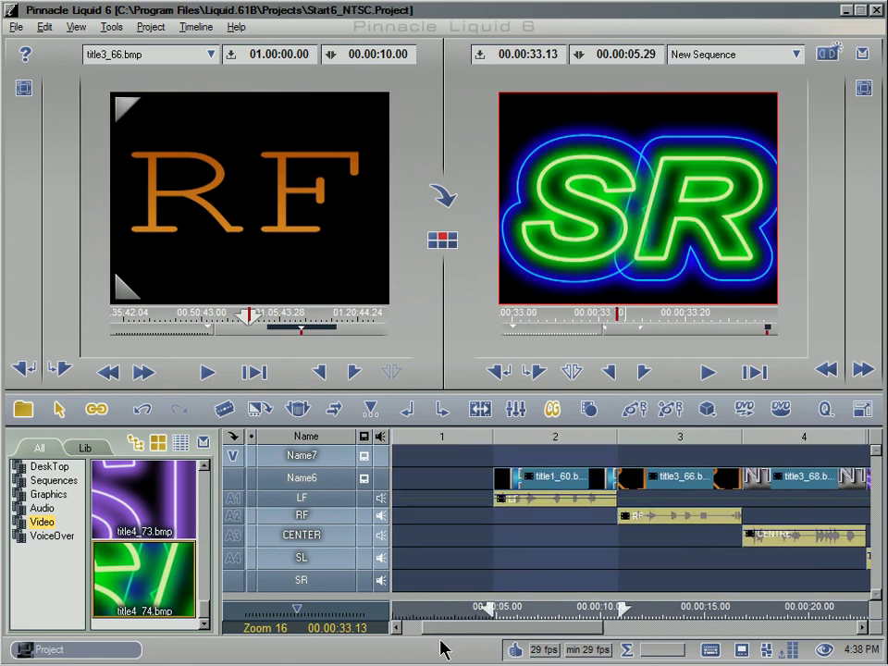
{"action": "left_click", "coordinate": [497, 616]}
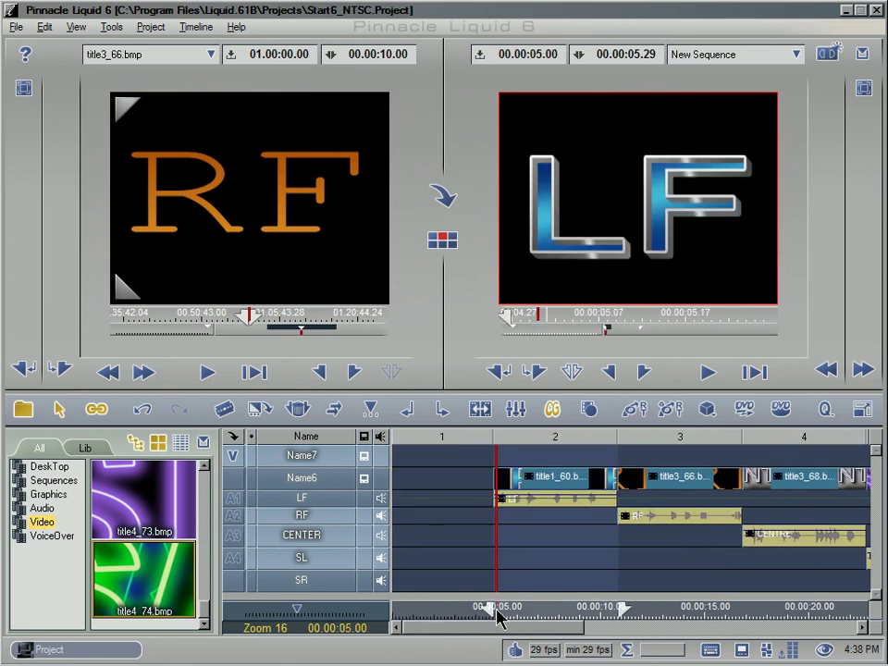
{"action": "key", "text": "space"}
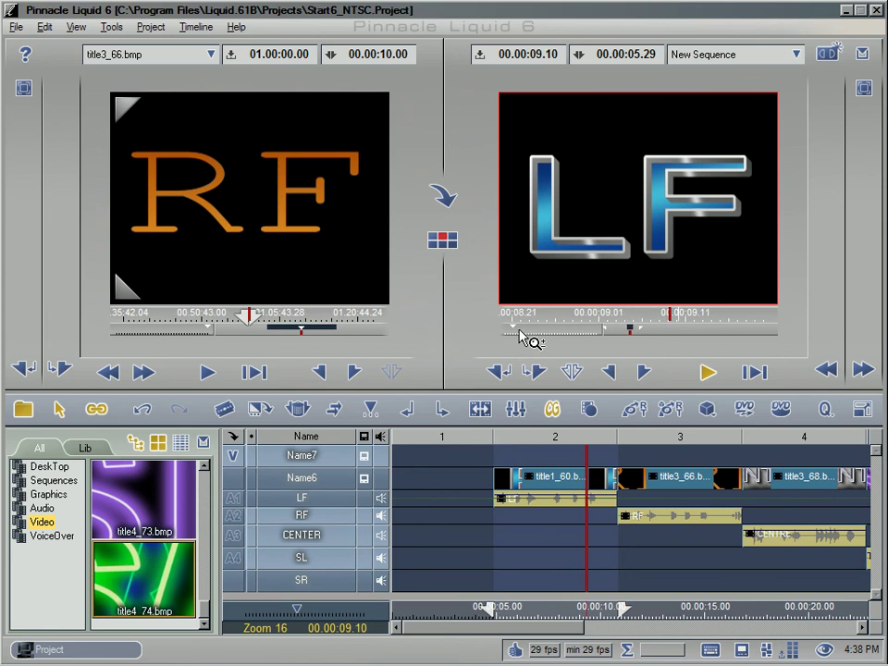
{"action": "left_click_drag", "start_coordinate": [531, 337], "coordinate": [612, 343]}
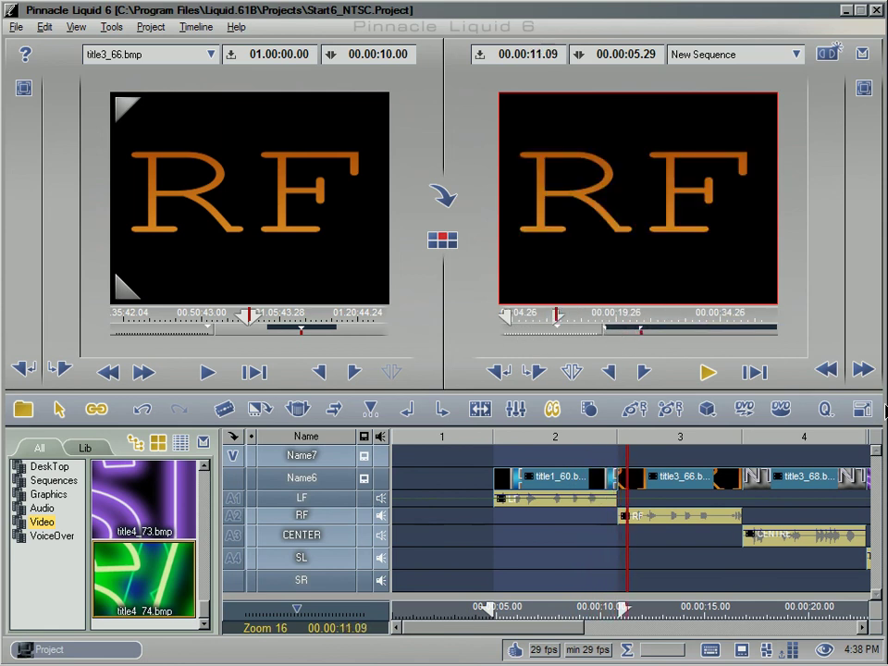
{"action": "left_click", "coordinate": [725, 611]}
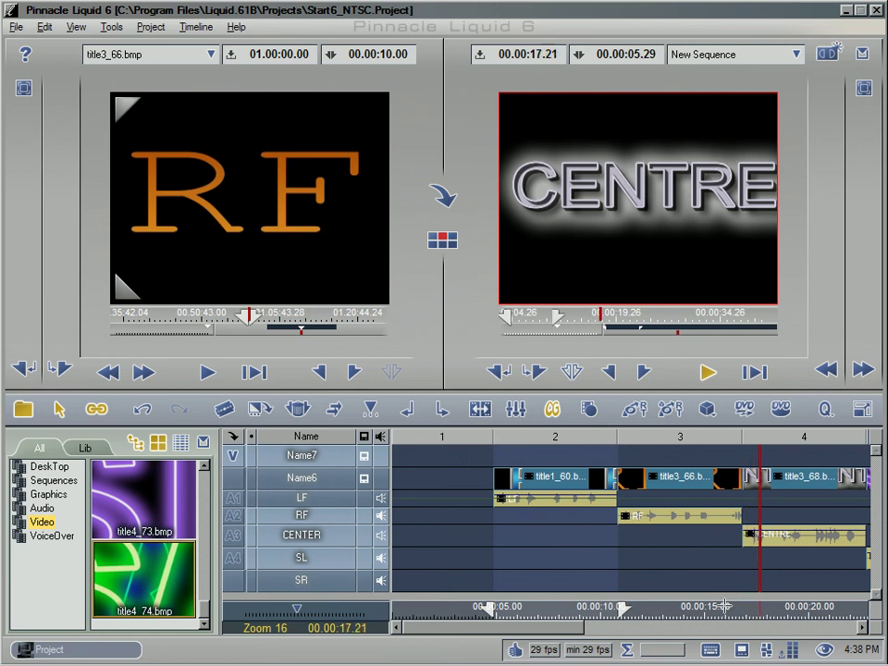
{"action": "left_click", "coordinate": [862, 630]}
{"action": "left_click", "coordinate": [863, 629]}
{"action": "left_click", "coordinate": [560, 609]}
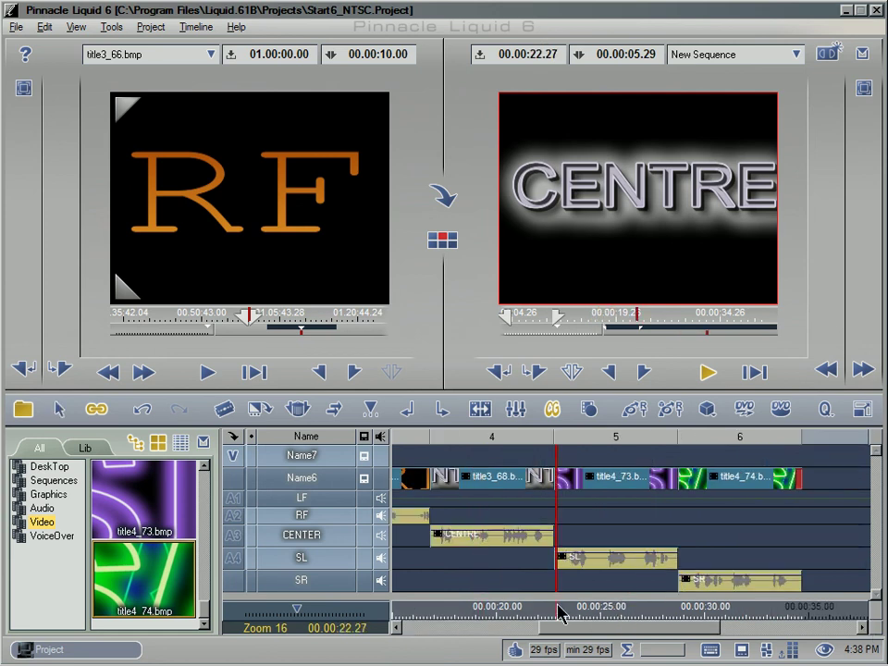
{"action": "left_click", "coordinate": [700, 609]}
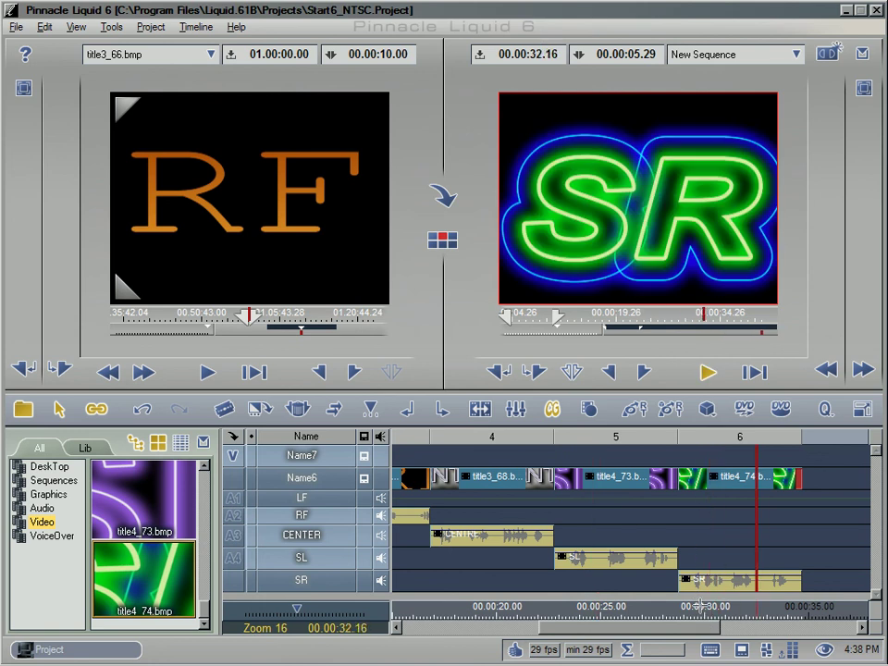
{"action": "key", "text": "space"}
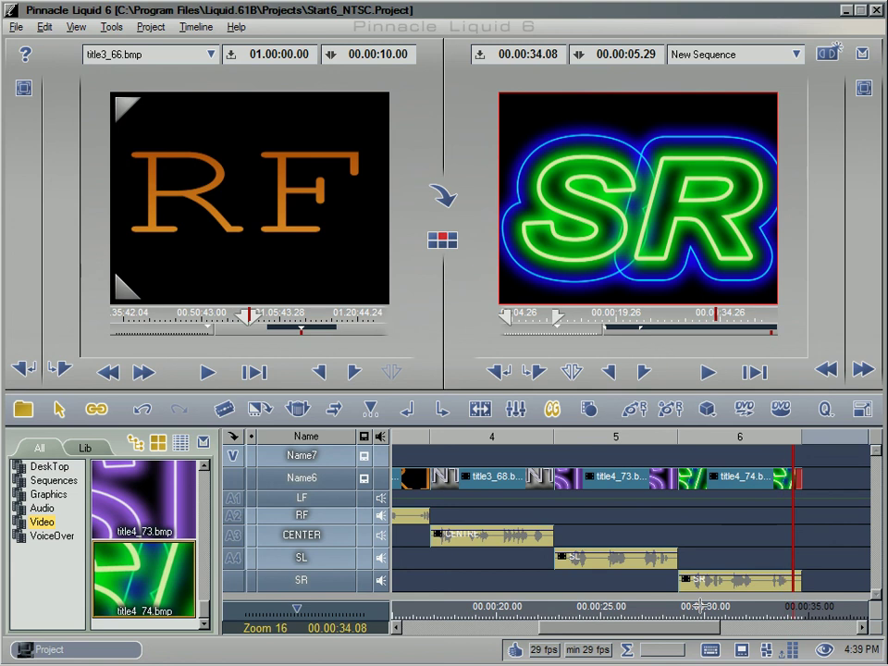
Step: Set the viewers to Symmetric Inlay Sizes without left and right Toolbars and open the Audio Editor
{"action": "left_click", "coordinate": [552, 411]}
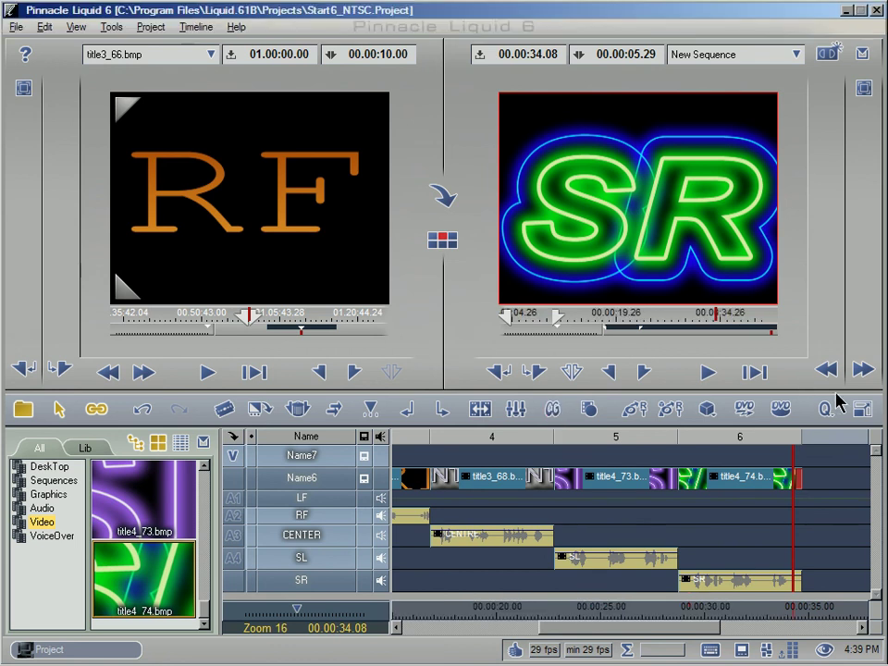
{"action": "left_click", "coordinate": [821, 408]}
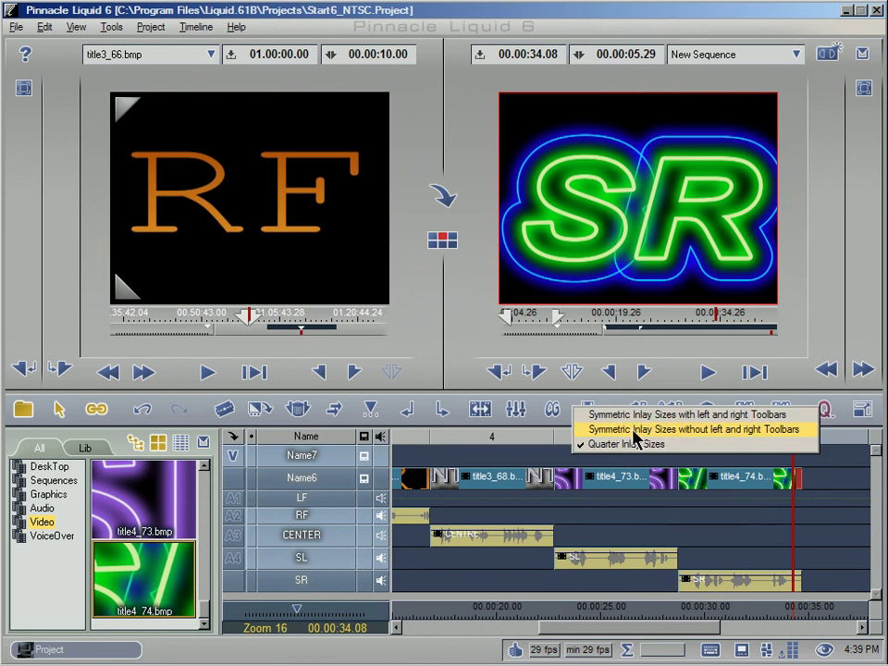
{"action": "left_click", "coordinate": [786, 437]}
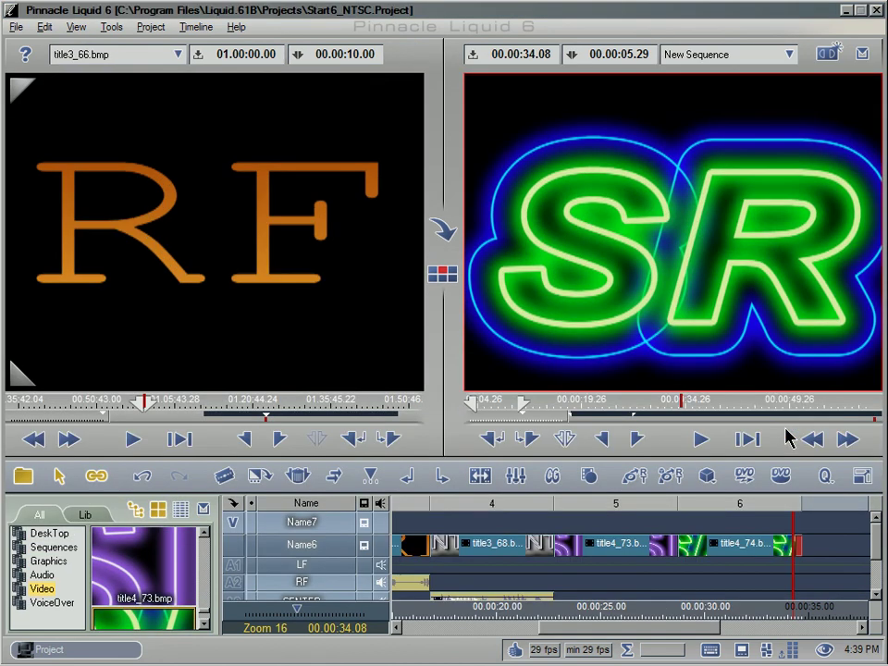
{"action": "left_click", "coordinate": [515, 476]}
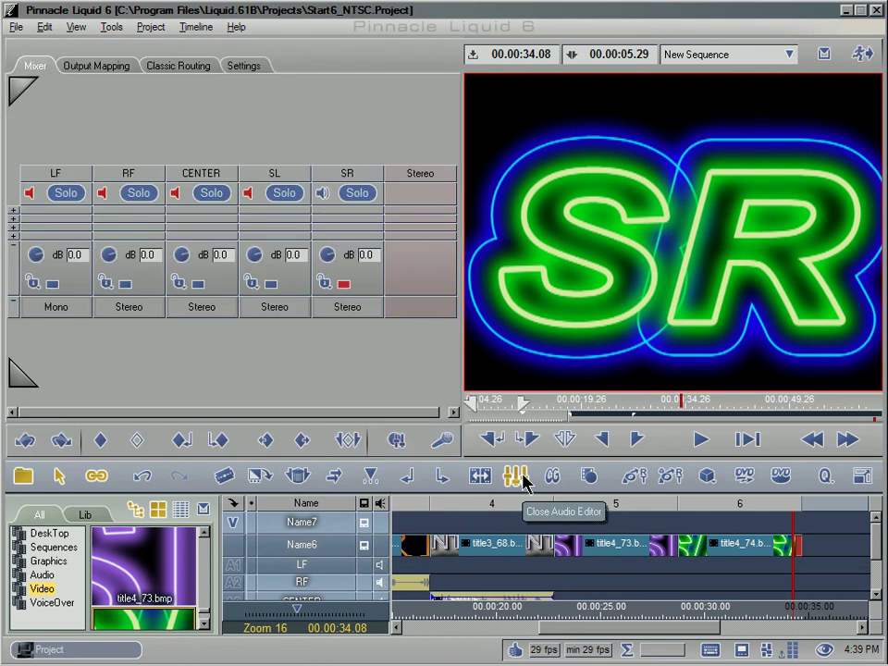
Step: Set the RF, CENTER, SL and SR tracks to Mono in the mixer
{"action": "left_click", "coordinate": [129, 307]}
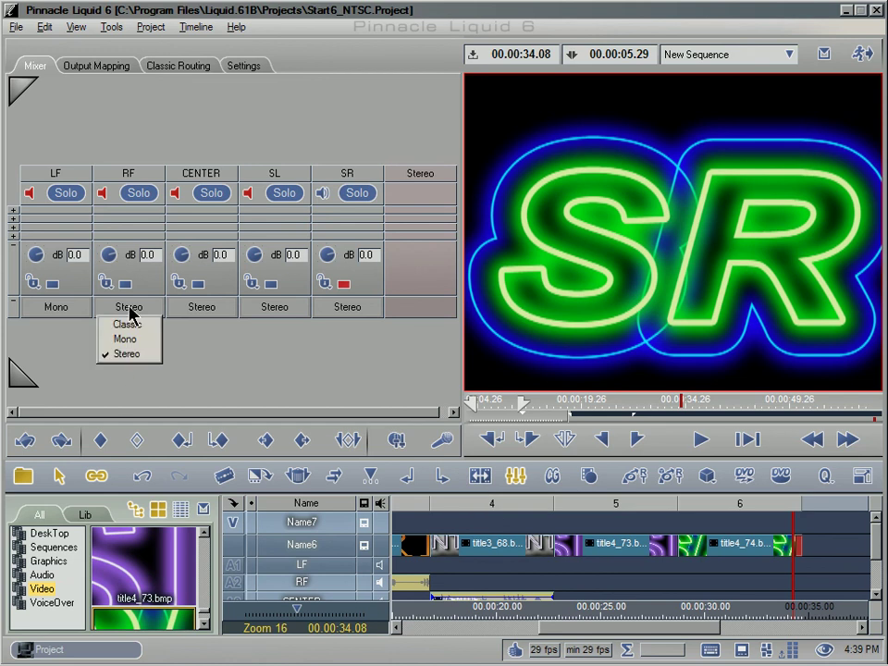
{"action": "left_click", "coordinate": [130, 339]}
{"action": "left_click", "coordinate": [198, 307]}
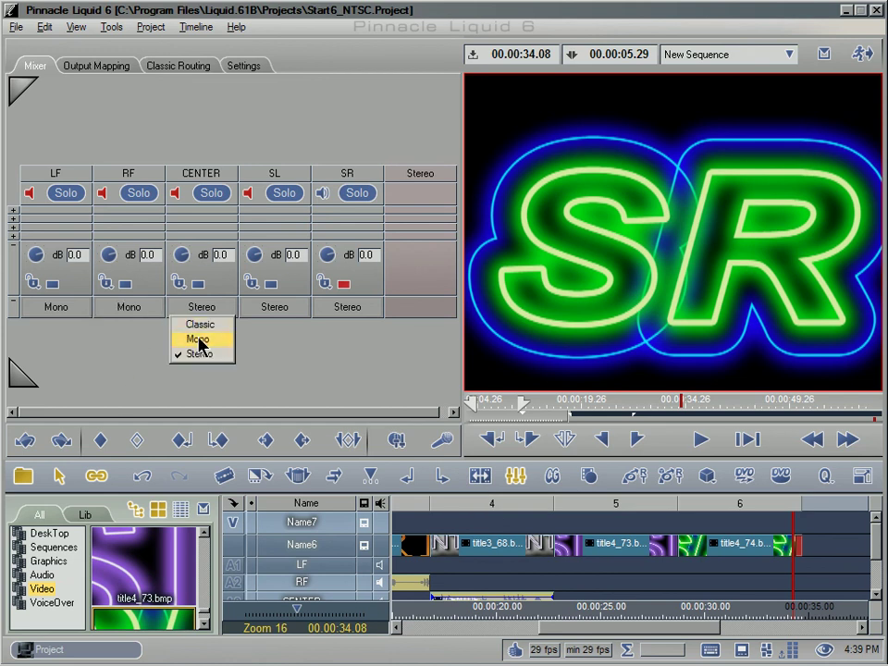
{"action": "left_click", "coordinate": [199, 339]}
{"action": "left_click", "coordinate": [274, 307]}
{"action": "left_click", "coordinate": [275, 339]}
{"action": "left_click", "coordinate": [347, 308]}
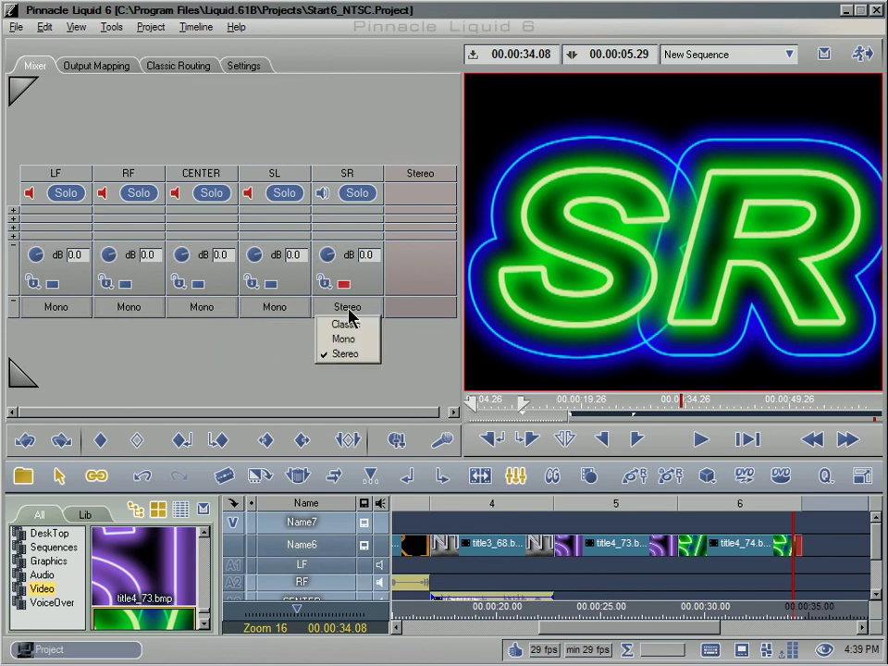
{"action": "left_click", "coordinate": [353, 329]}
{"action": "left_click", "coordinate": [355, 310]}
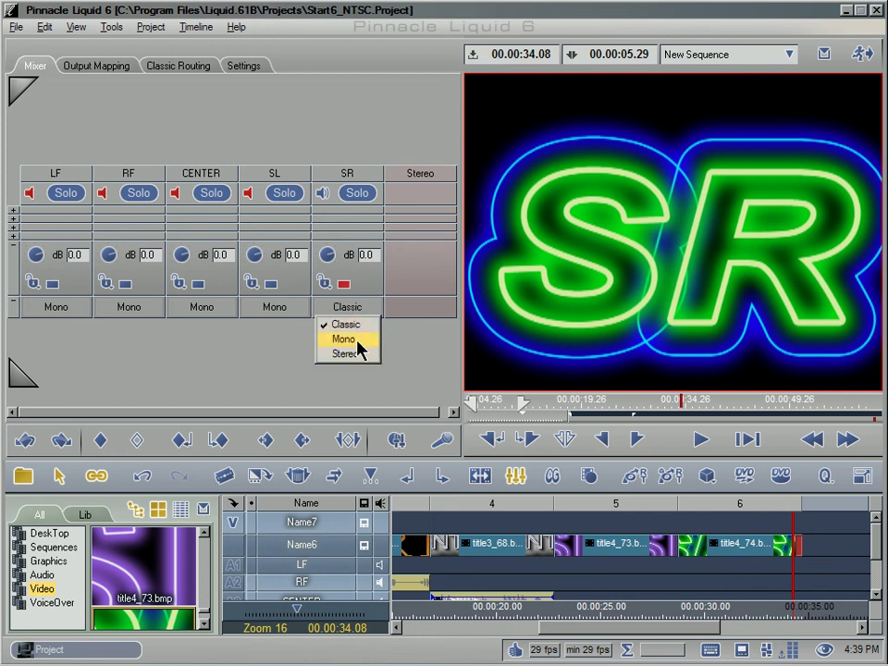
{"action": "left_click", "coordinate": [359, 341]}
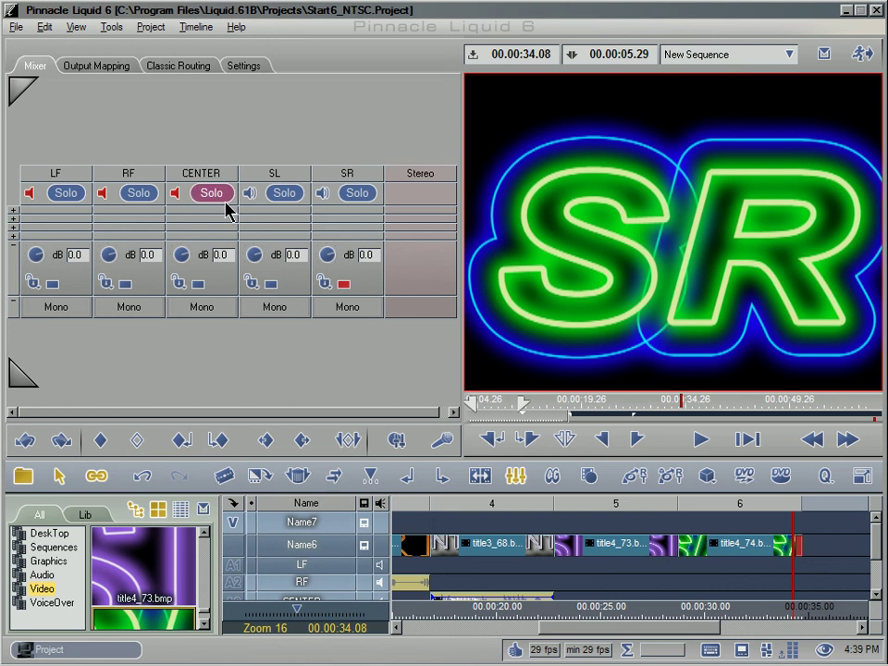
Step: Unmute the SL, CENTER, RF and LF tracks and move the playhead to 00.00.29.08
{"action": "left_click", "coordinate": [178, 194]}
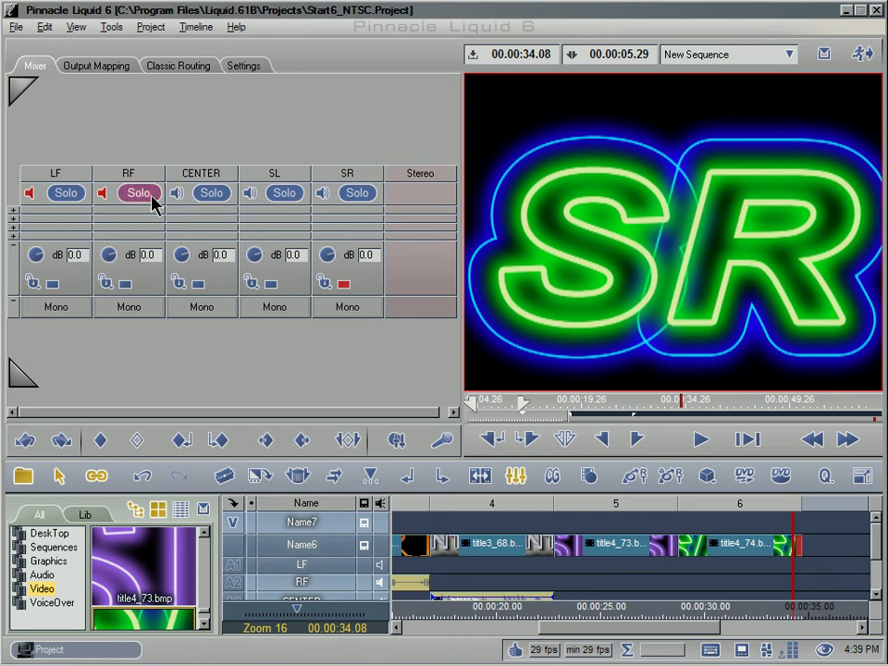
{"action": "left_click", "coordinate": [104, 194]}
{"action": "left_click", "coordinate": [29, 192]}
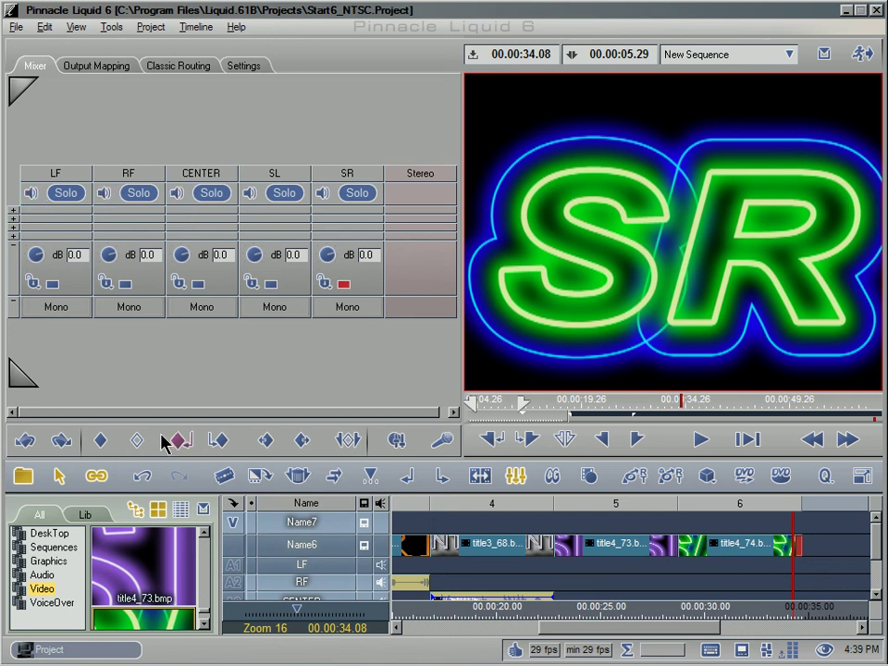
{"action": "left_click", "coordinate": [181, 440]}
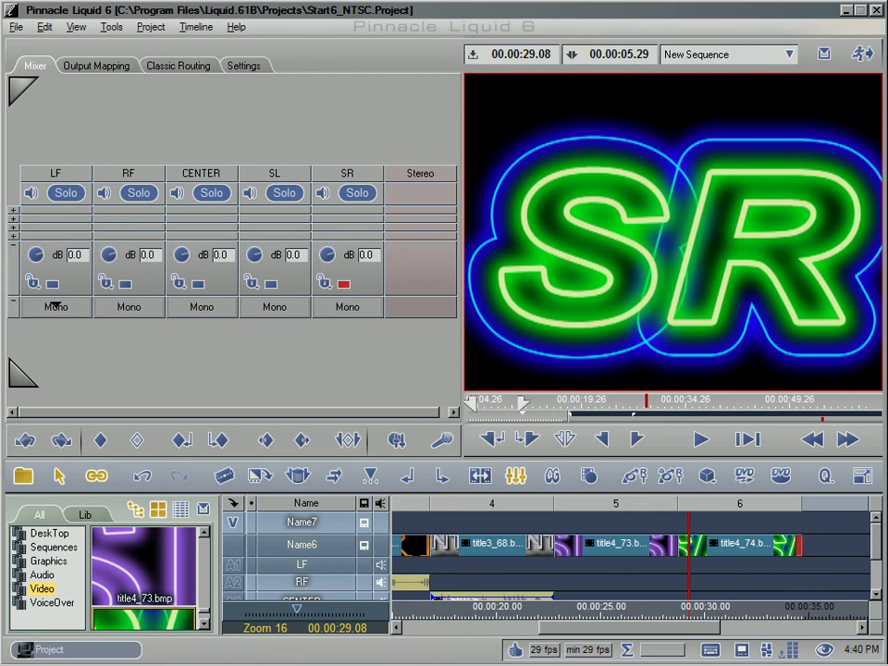
Step: Reveal the track output assignments and route LF, RF, CENTER, SL and SR to the Surround 5.1 bus
{"action": "left_click", "coordinate": [12, 218]}
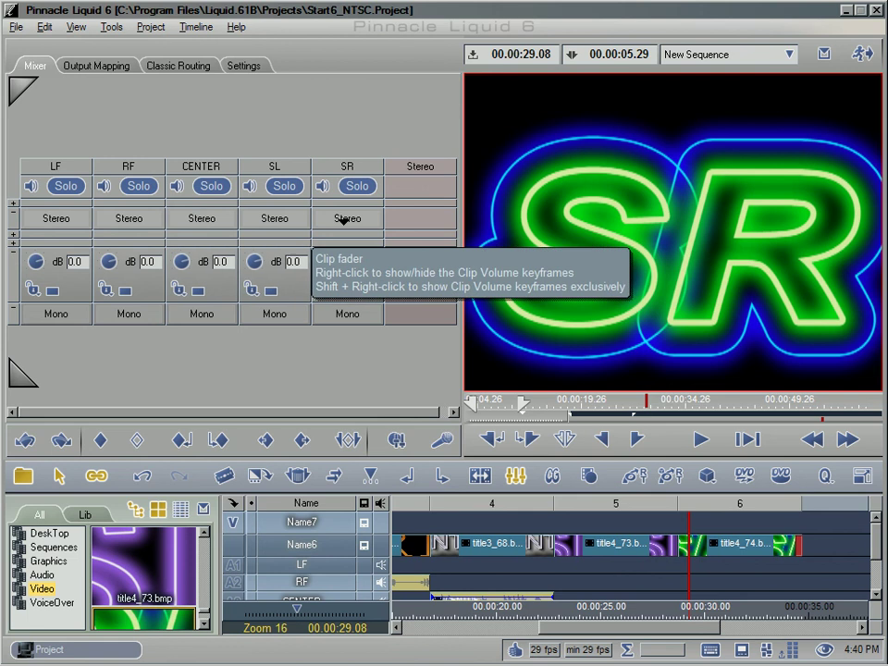
{"action": "left_click", "coordinate": [57, 219]}
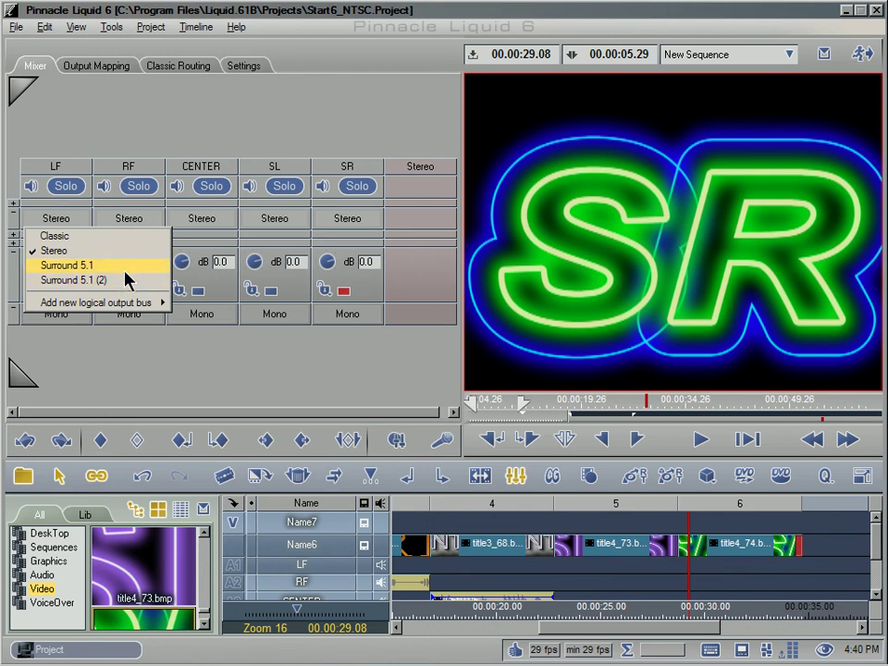
{"action": "mouse_move", "coordinate": [120, 308]}
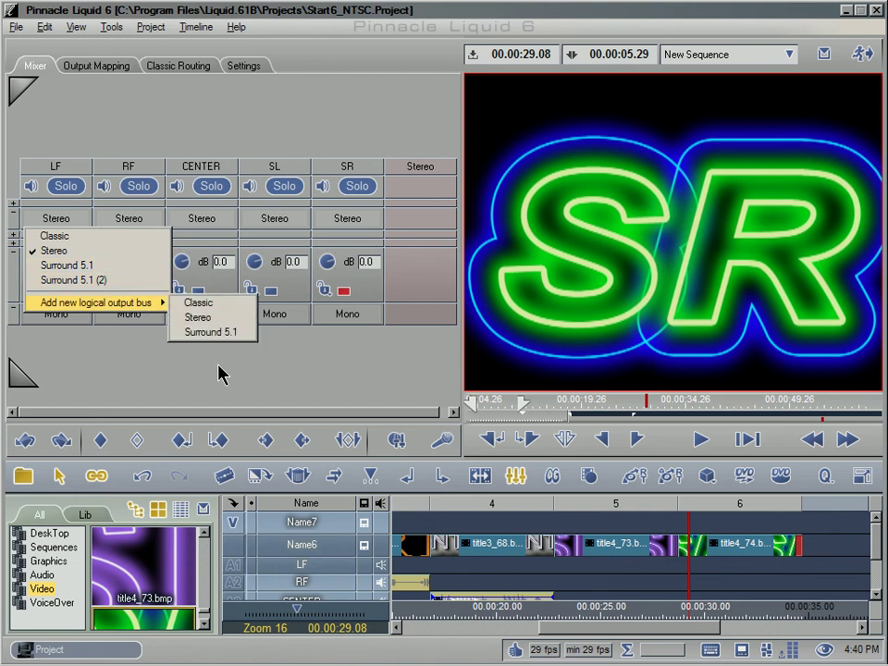
{"action": "left_click", "coordinate": [119, 270]}
{"action": "left_click", "coordinate": [135, 220]}
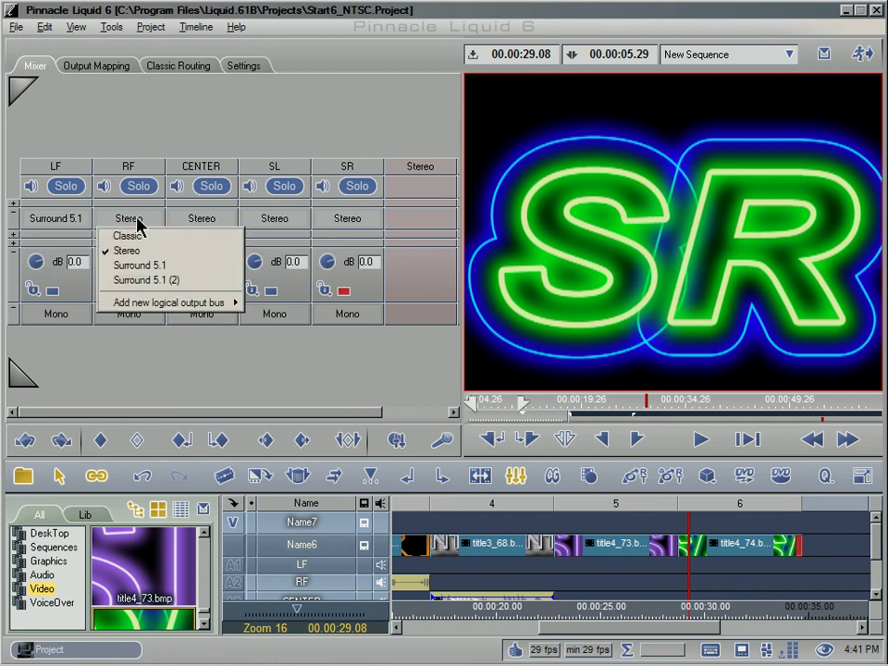
{"action": "left_click", "coordinate": [145, 266]}
{"action": "left_click", "coordinate": [199, 221]}
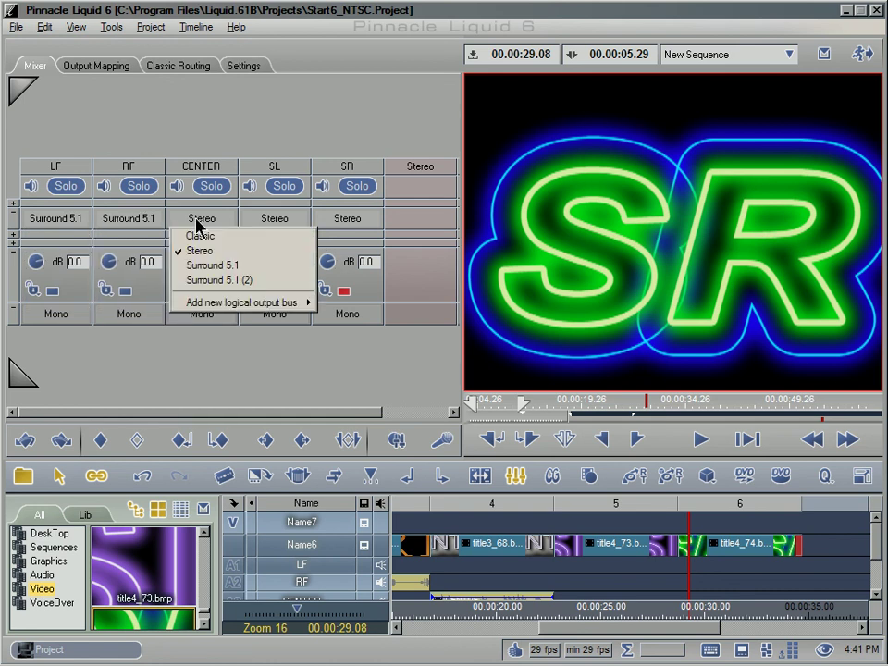
{"action": "left_click", "coordinate": [219, 265]}
{"action": "left_click", "coordinate": [274, 219]}
{"action": "left_click", "coordinate": [288, 265]}
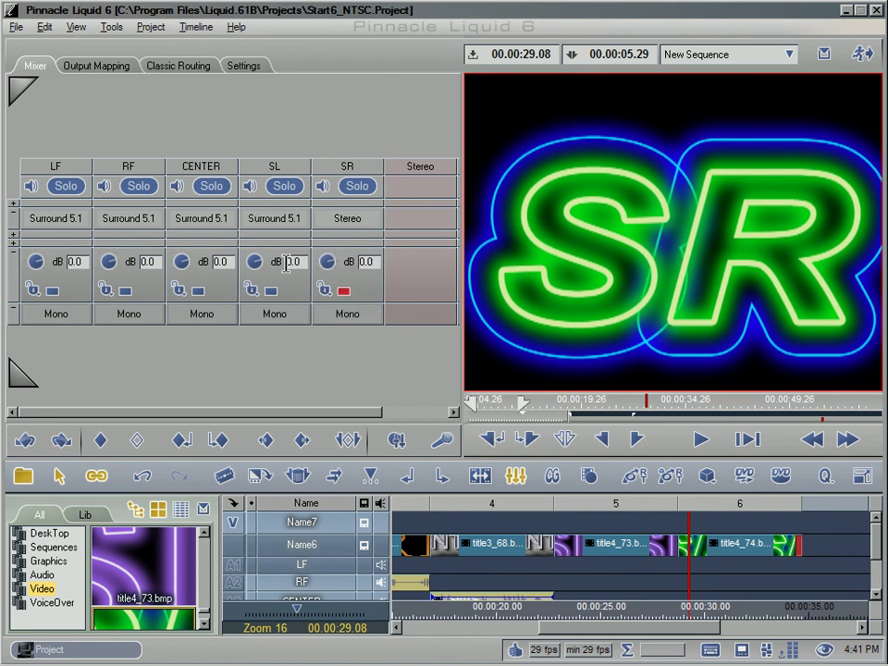
{"action": "left_click", "coordinate": [338, 222]}
{"action": "left_click", "coordinate": [358, 264]}
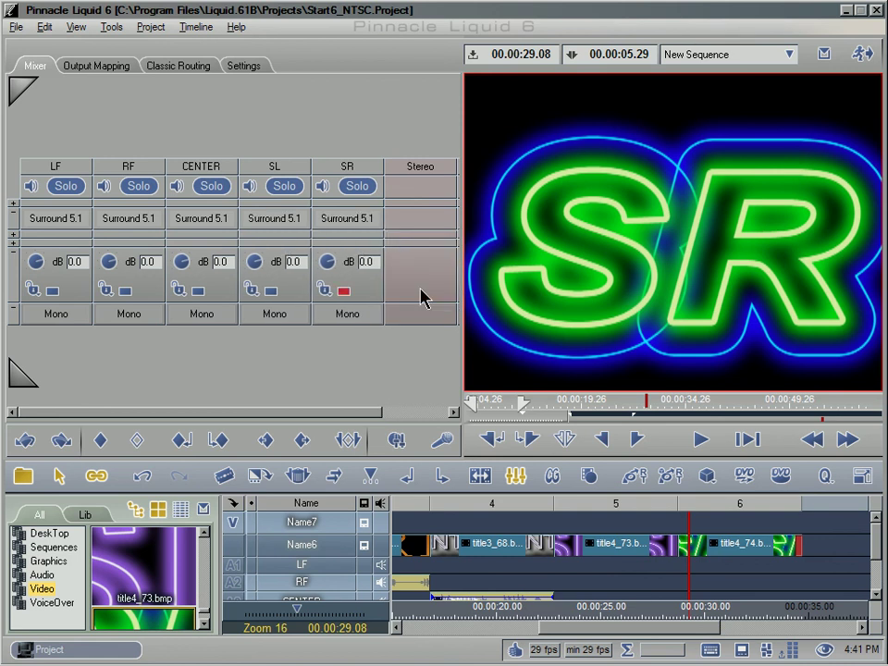
Step: Reveal the surround panners and pan LF front left, RF front right, SL rear left and SR rear right at 00.00.29.08
{"action": "left_click", "coordinate": [13, 205]}
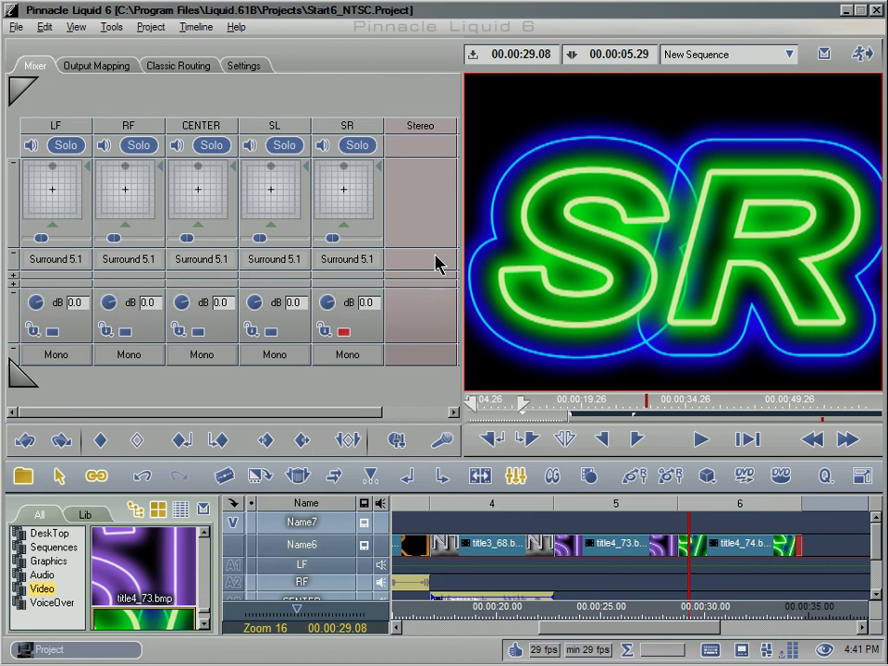
{"action": "left_click", "coordinate": [29, 172]}
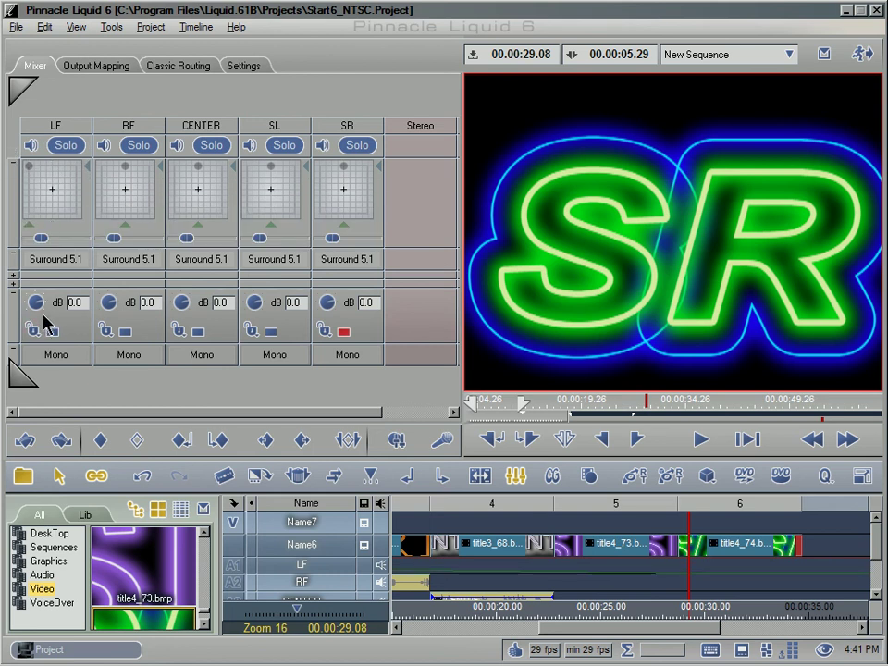
{"action": "left_click", "coordinate": [148, 168]}
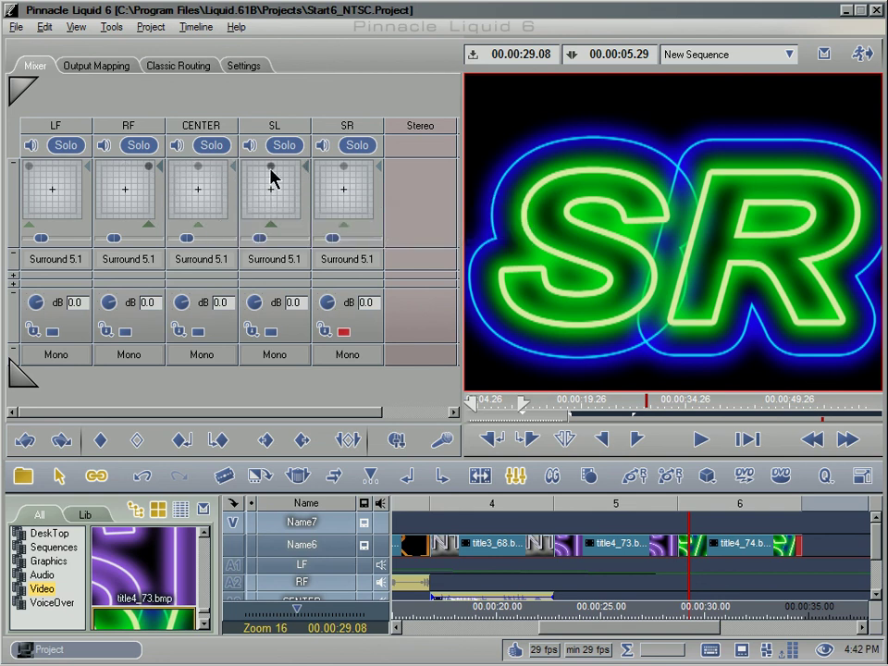
{"action": "left_click_drag", "start_coordinate": [271, 168], "coordinate": [248, 234]}
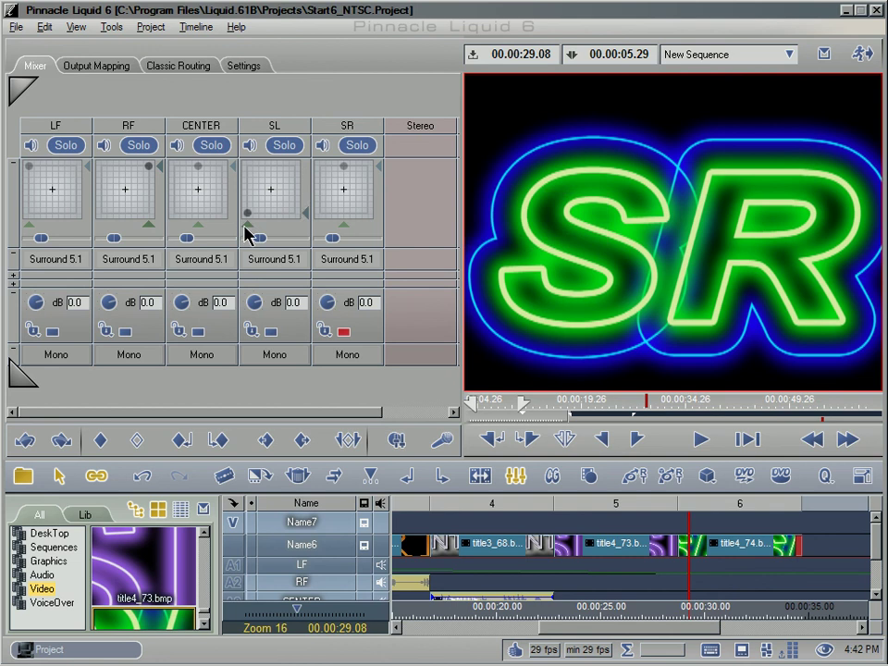
{"action": "left_click_drag", "start_coordinate": [343, 168], "coordinate": [392, 243]}
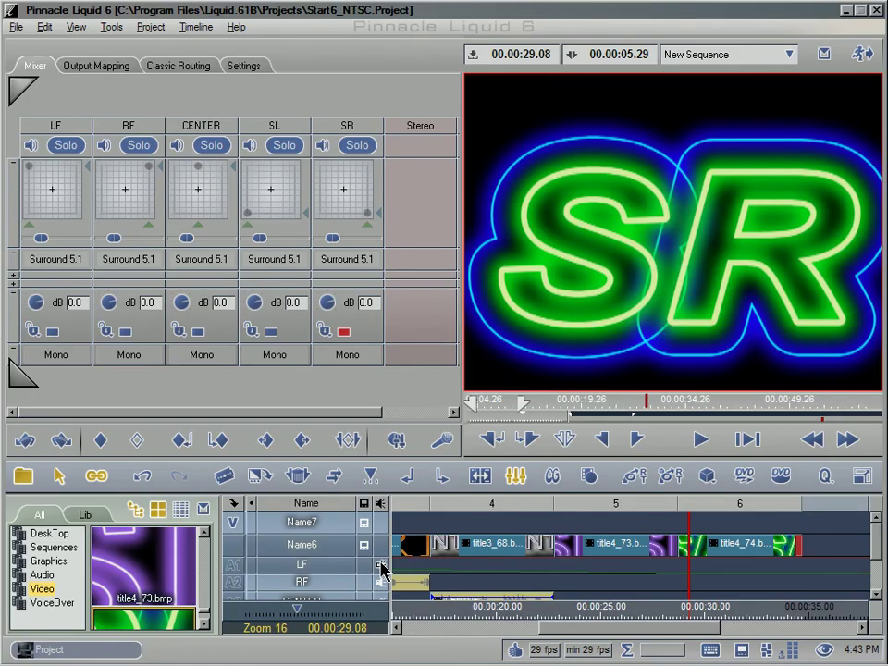
Step: Show the track output panning curves for all timeline tracks and bring the CENTER, SL and SR tracks into view
{"action": "right_click", "coordinate": [381, 568]}
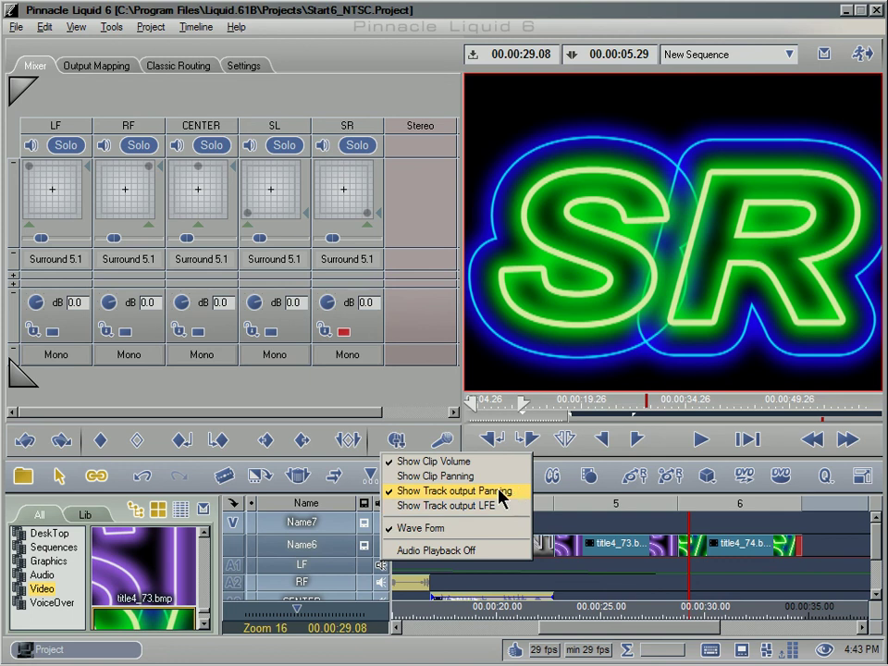
{"action": "left_click", "coordinate": [551, 521]}
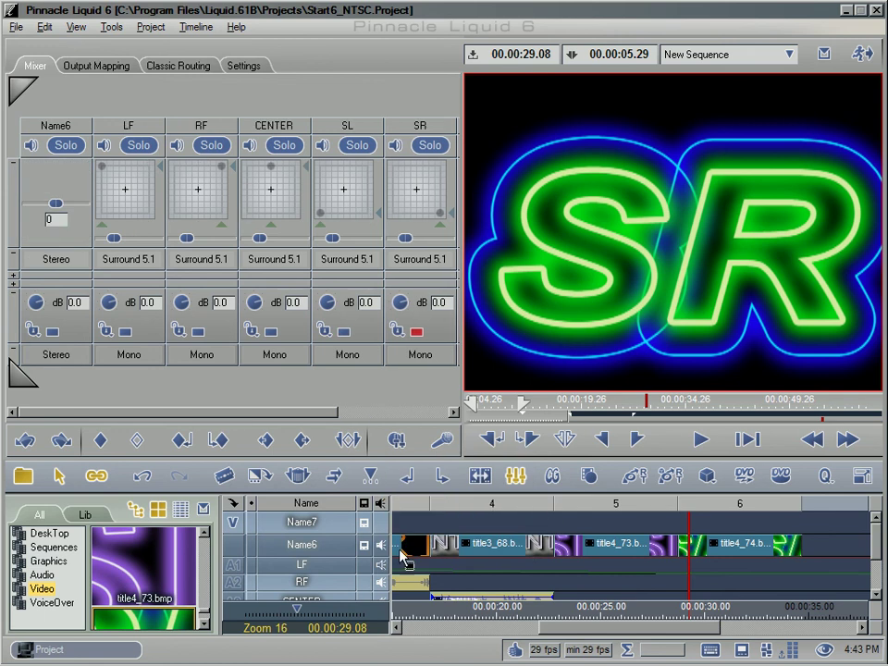
{"action": "left_click", "coordinate": [380, 505]}
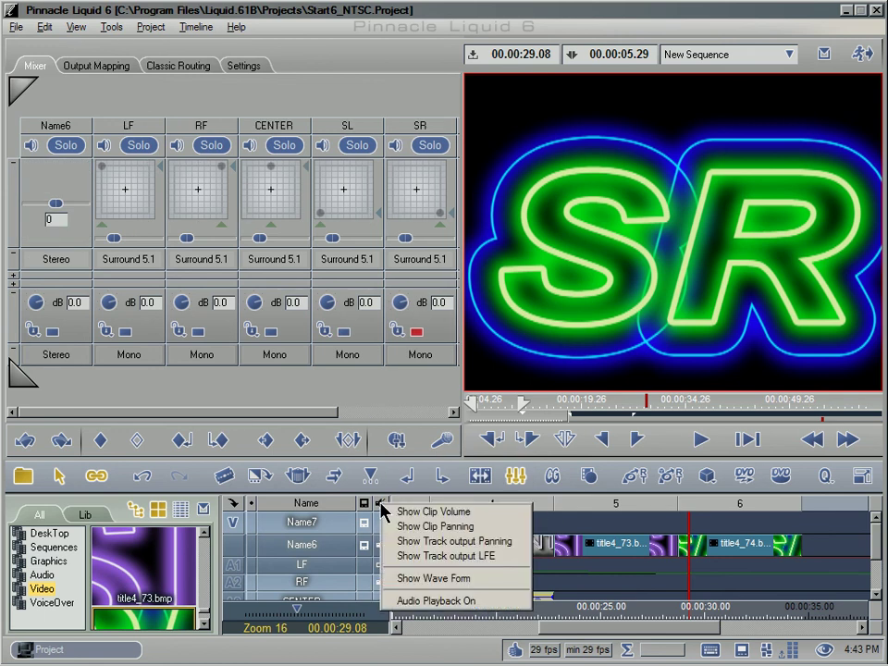
{"action": "left_click", "coordinate": [428, 541]}
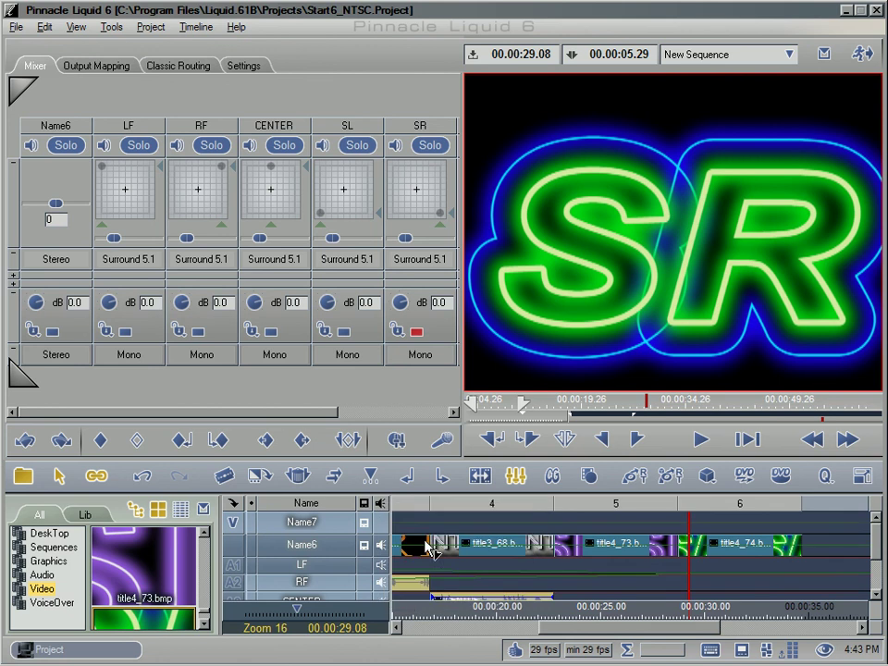
{"action": "left_click_drag", "start_coordinate": [879, 545], "coordinate": [883, 572]}
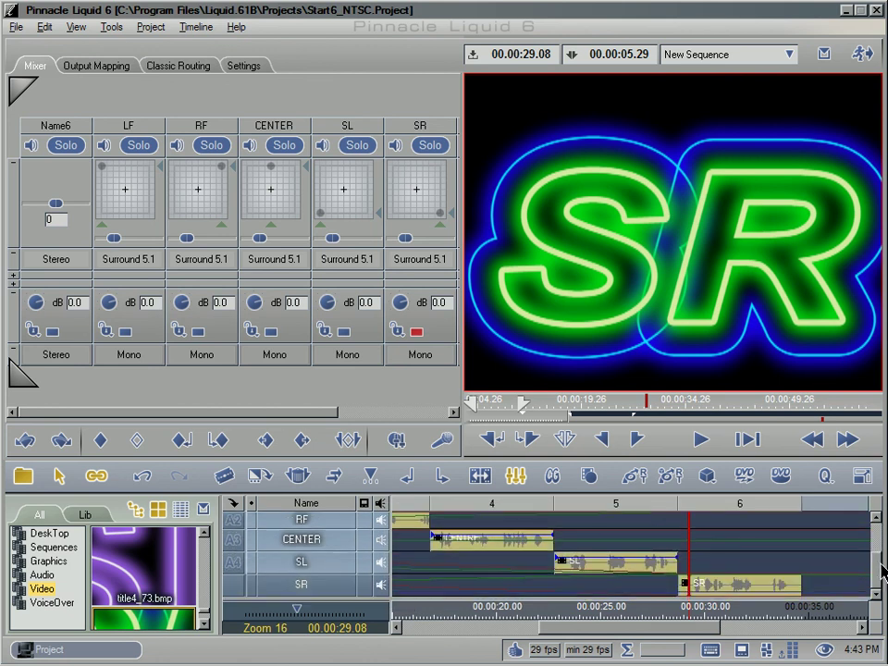
Step: Hide the project browser to widen the timeline and examine the panning curves along the voice-over tracks
{"action": "left_click", "coordinate": [29, 481]}
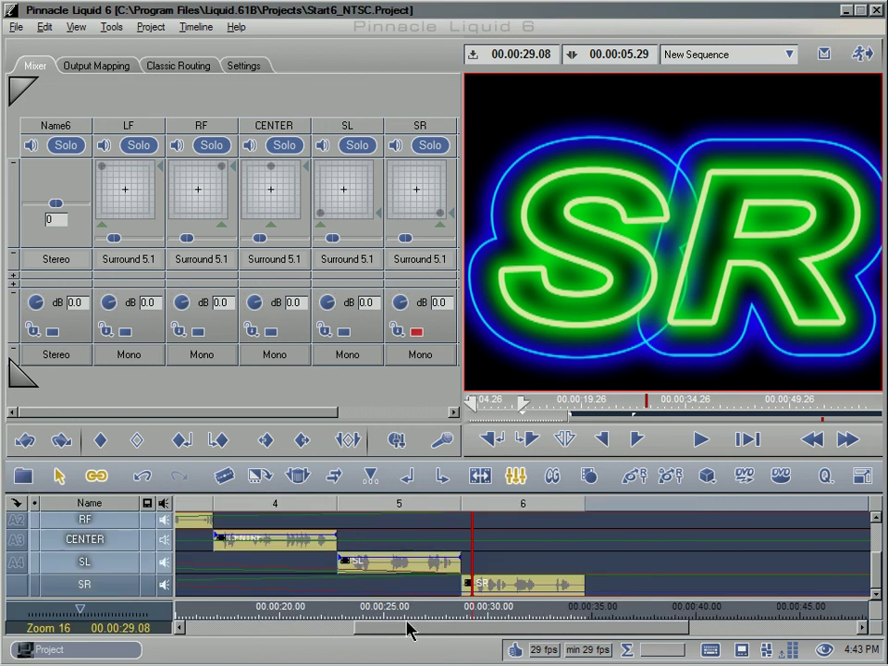
{"action": "left_click_drag", "start_coordinate": [402, 631], "coordinate": [239, 644]}
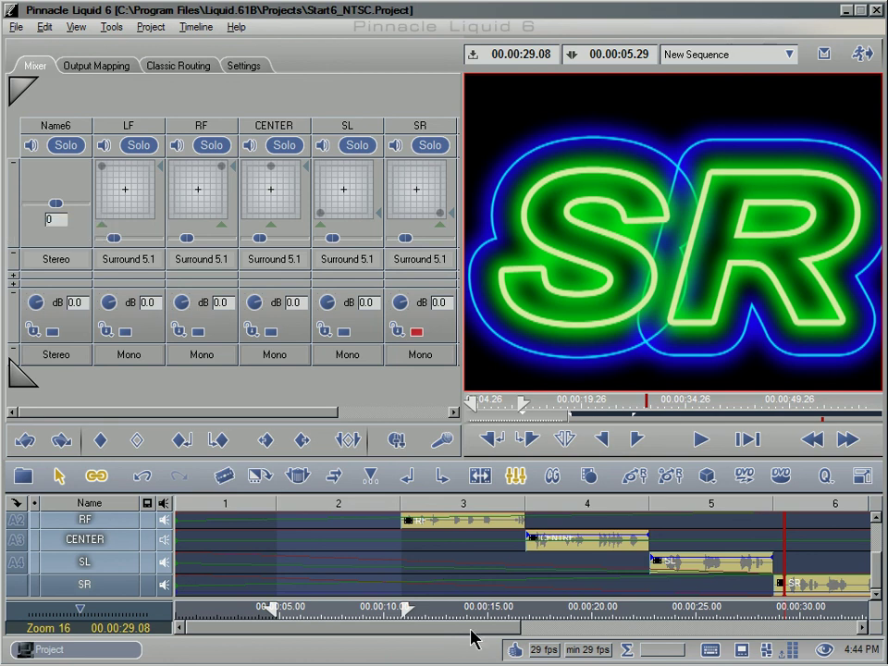
{"action": "left_click_drag", "start_coordinate": [480, 630], "coordinate": [618, 625]}
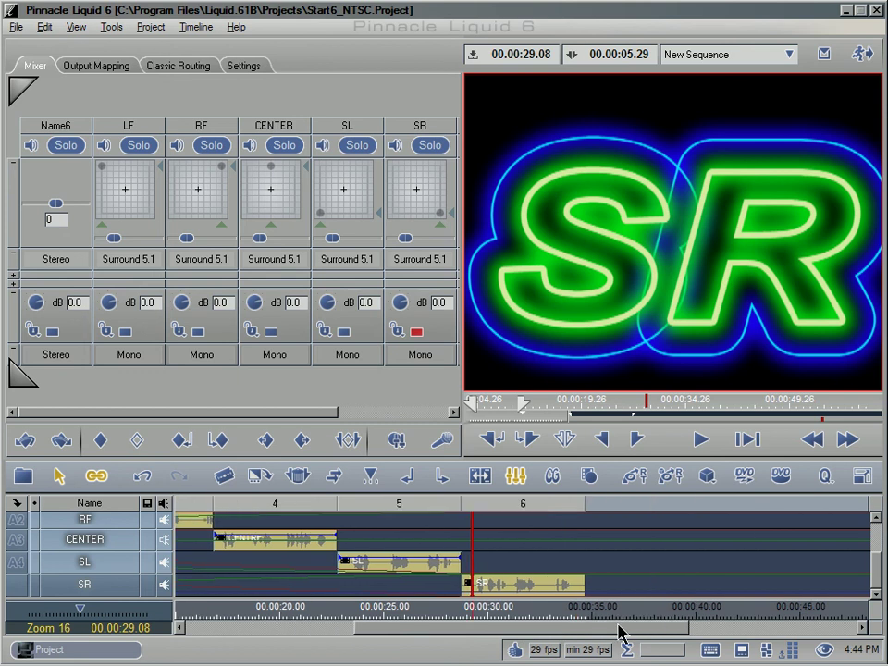
Step: At 00.00.04.27, pan LF front left, RF front right, SL rear left and SR rear right
{"action": "left_click", "coordinate": [812, 440]}
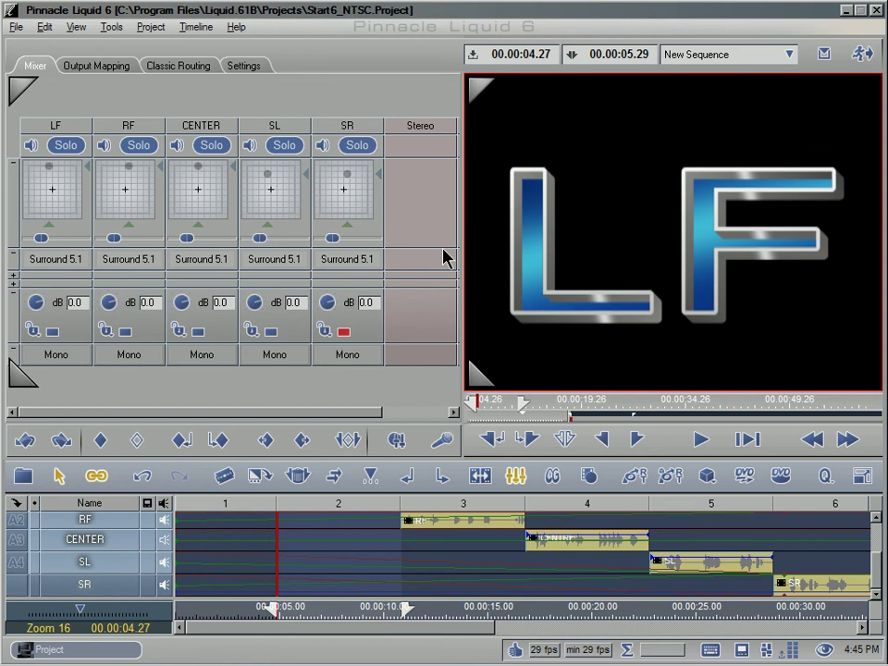
{"action": "left_click", "coordinate": [26, 171]}
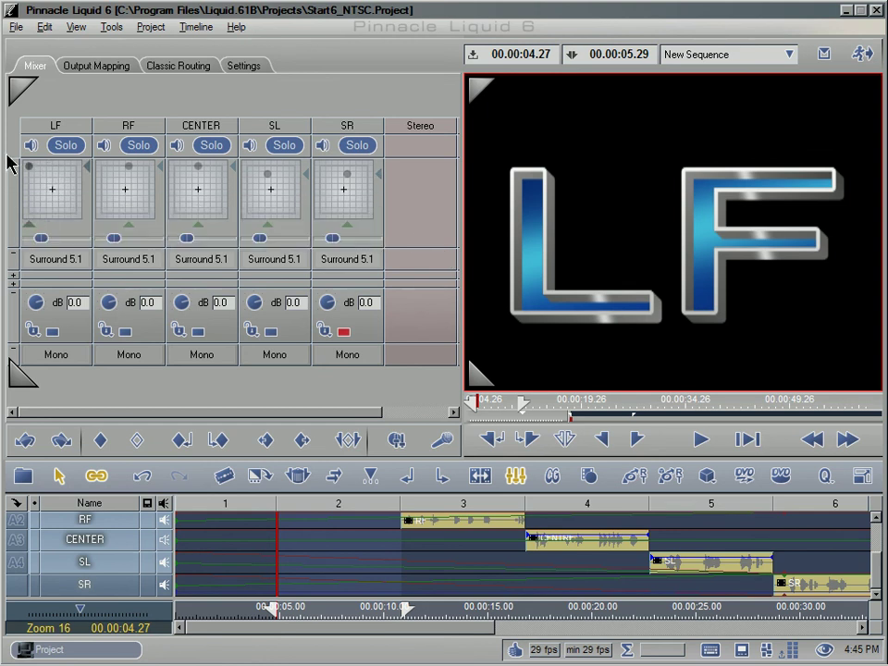
{"action": "left_click", "coordinate": [148, 167]}
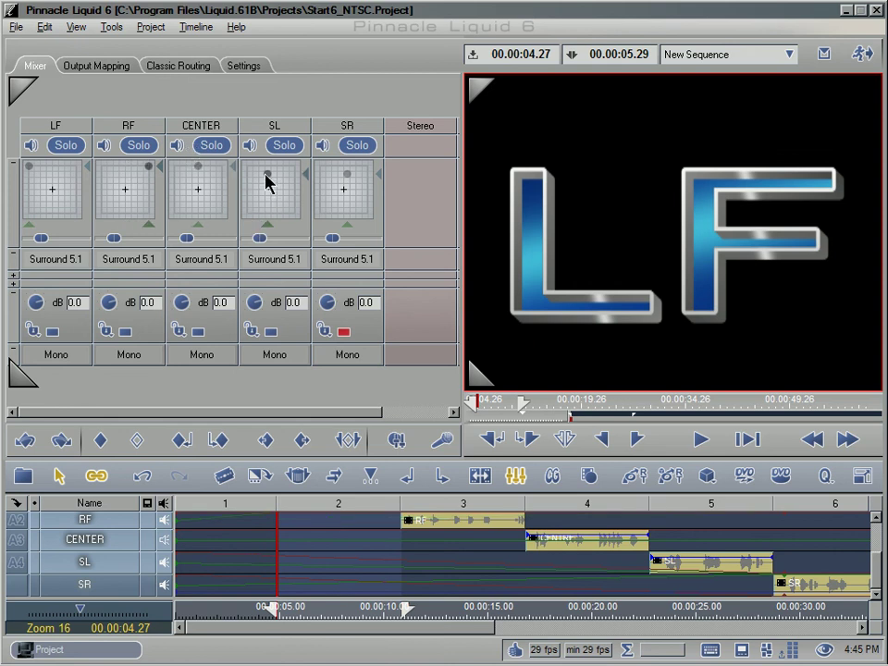
{"action": "left_click", "coordinate": [247, 213]}
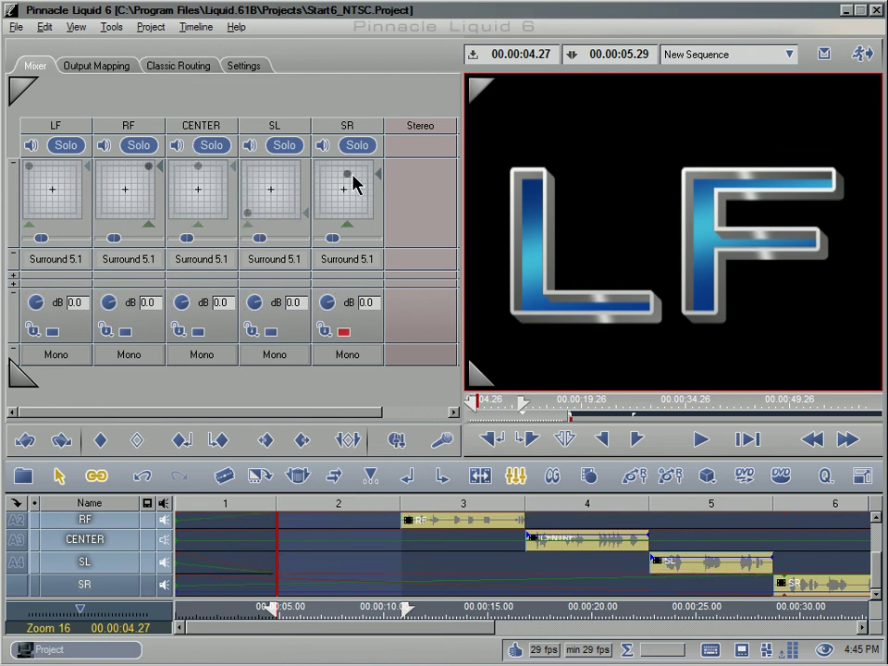
{"action": "left_click", "coordinate": [368, 214]}
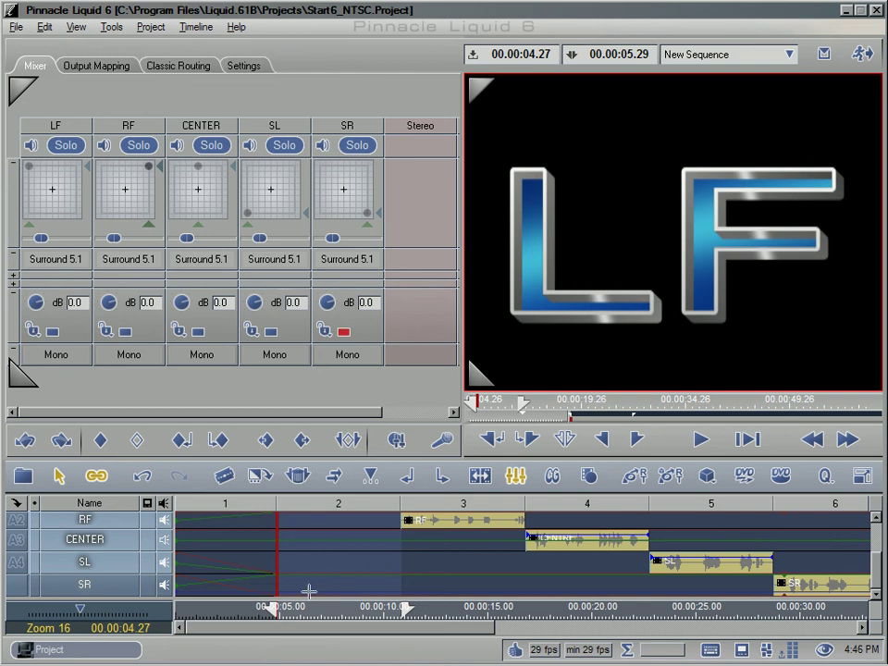
Step: At 00.00.00.00, pan LF front left, RF front right, SL rear left and SR rear right
{"action": "left_click_drag", "start_coordinate": [251, 618], "coordinate": [162, 625]}
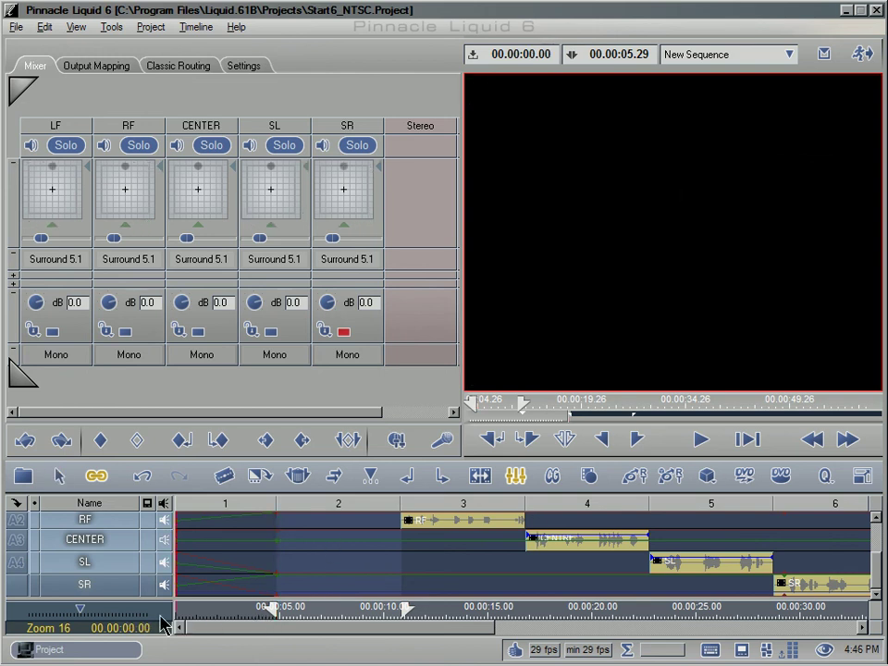
{"action": "left_click_drag", "start_coordinate": [52, 168], "coordinate": [13, 174]}
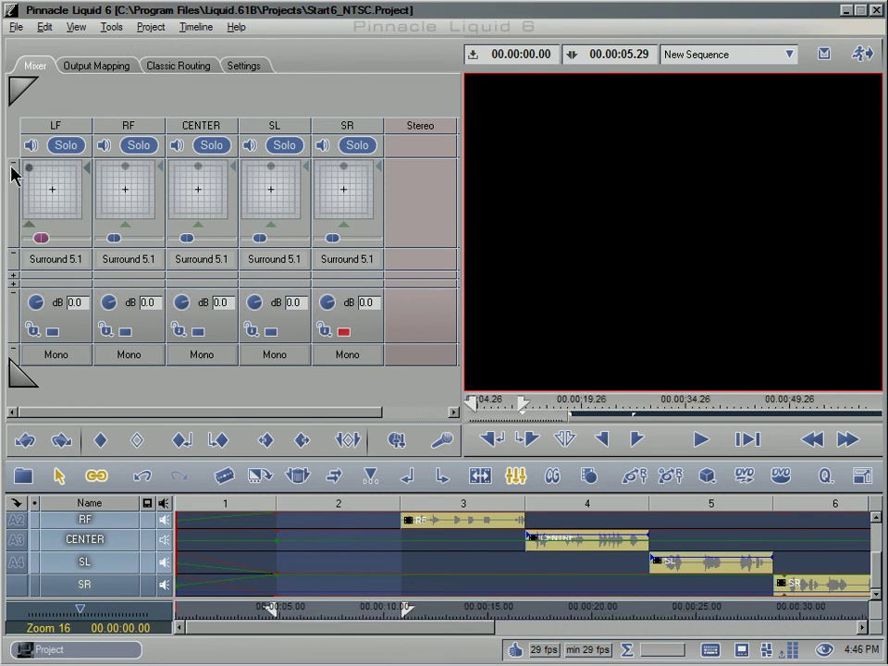
{"action": "left_click_drag", "start_coordinate": [125, 172], "coordinate": [194, 172]}
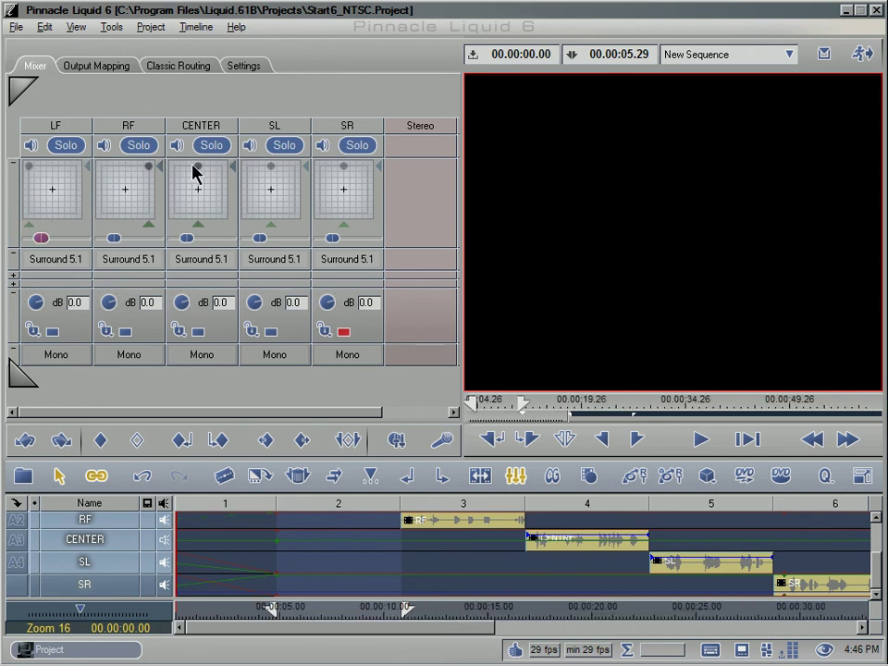
{"action": "left_click_drag", "start_coordinate": [272, 173], "coordinate": [243, 239]}
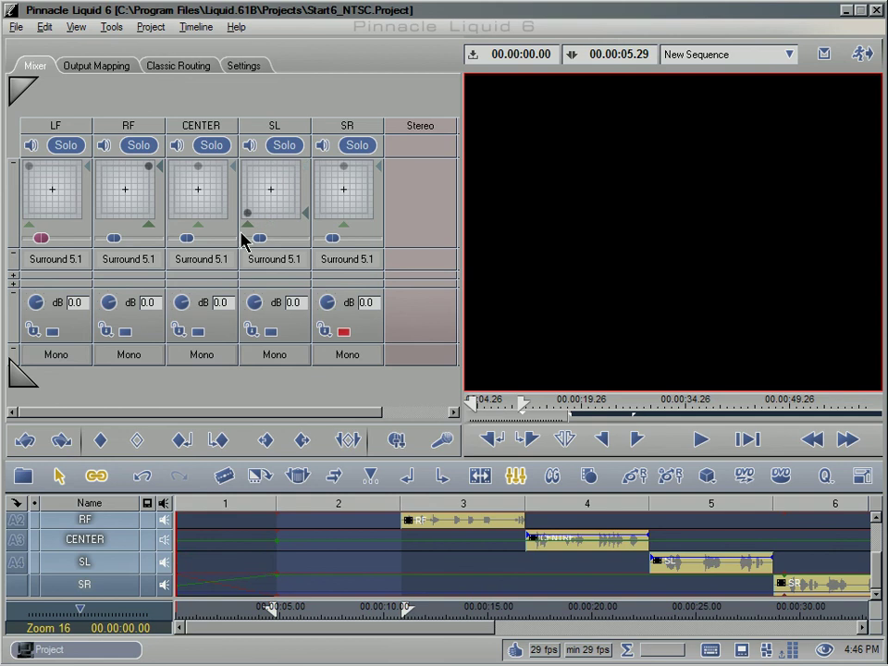
{"action": "left_click_drag", "start_coordinate": [345, 170], "coordinate": [396, 242]}
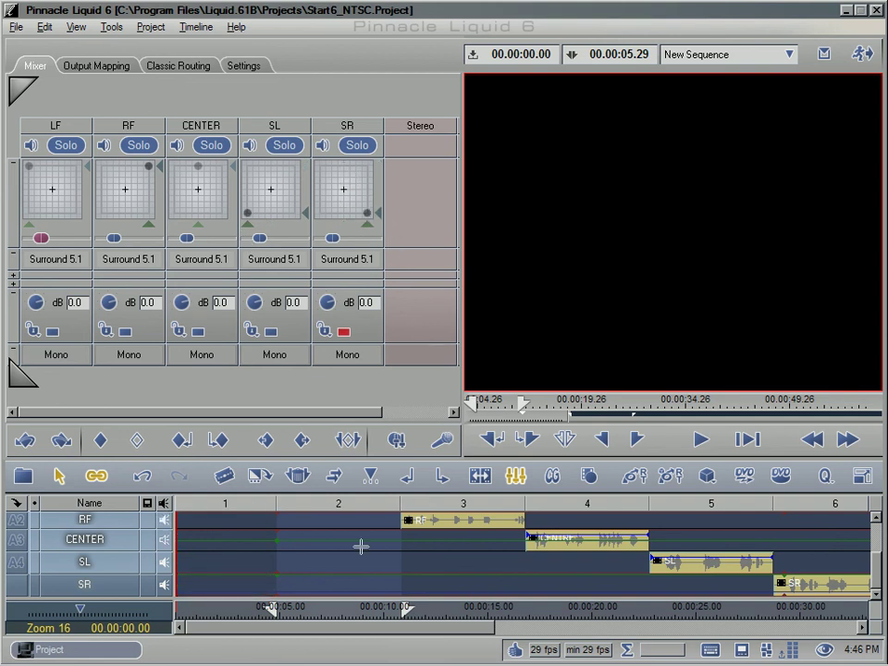
Step: Place the playline at 00.00.03.21 and expand the mixer's compact clip level controls into full faders
{"action": "left_click_drag", "start_coordinate": [406, 632], "coordinate": [334, 635]}
{"action": "left_click", "coordinate": [255, 611]}
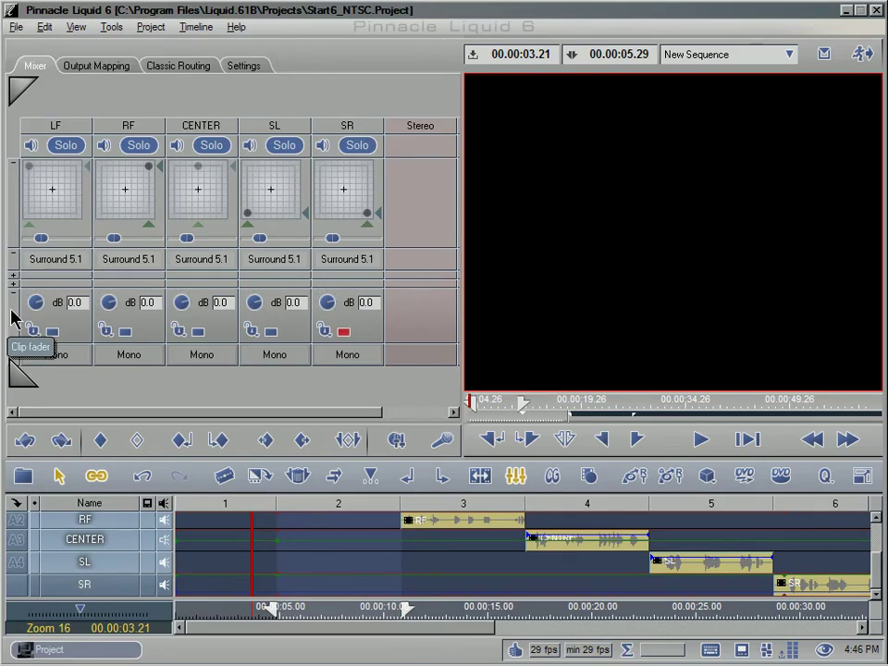
{"action": "left_click", "coordinate": [12, 310]}
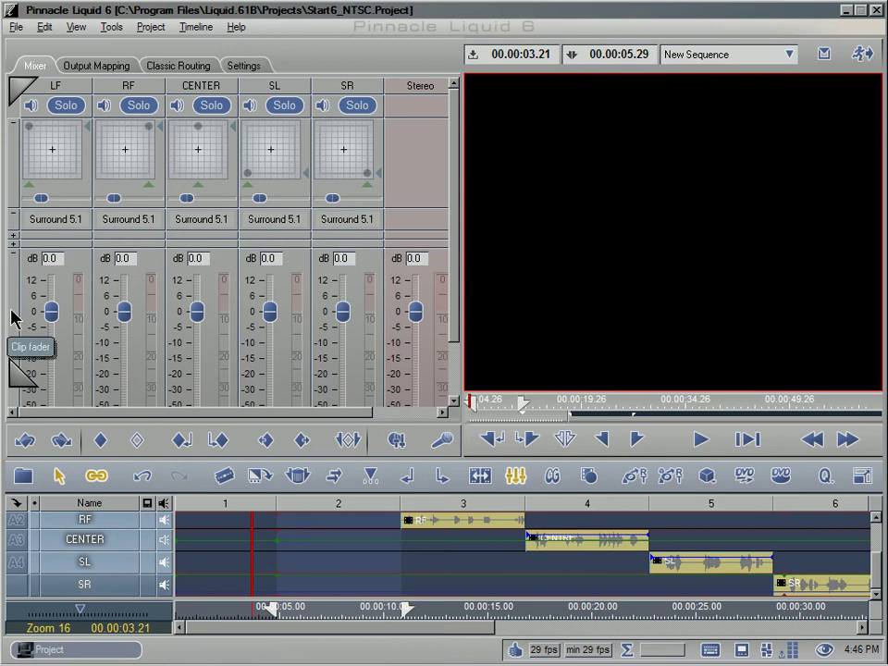
Step: Bring the Stereo and Surround 5.1 output buses into view and play the sequence through to the SR clip
{"action": "left_click_drag", "start_coordinate": [457, 298], "coordinate": [460, 367]}
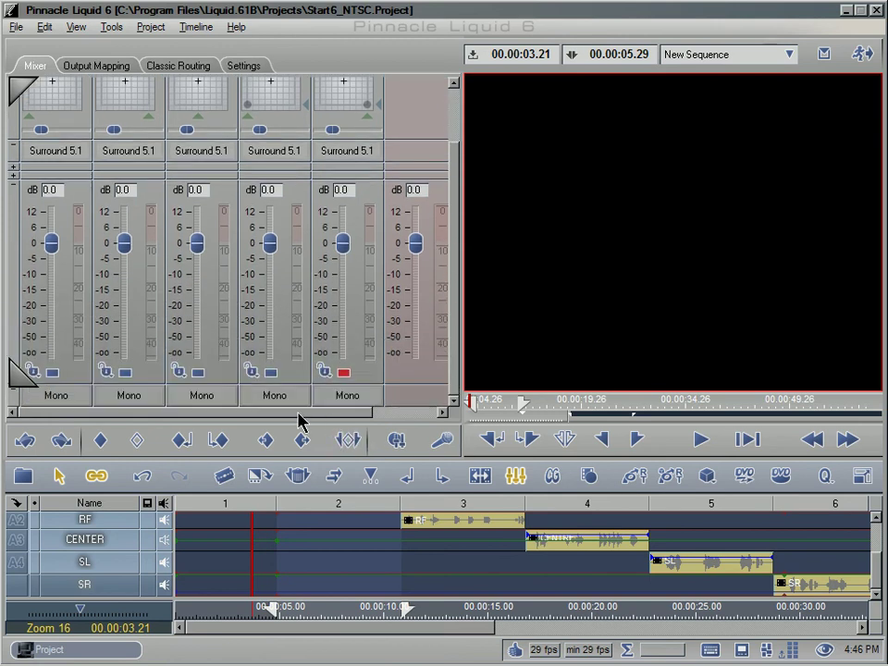
{"action": "left_click_drag", "start_coordinate": [298, 414], "coordinate": [440, 416]}
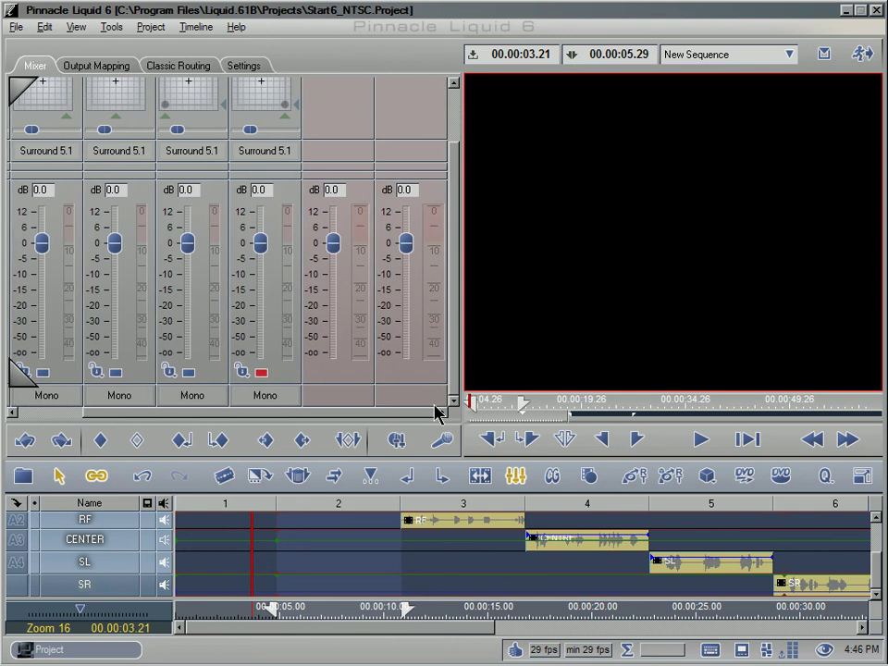
{"action": "scroll", "coordinate": [414, 380], "scroll_direction": "up", "scroll_amount": 2}
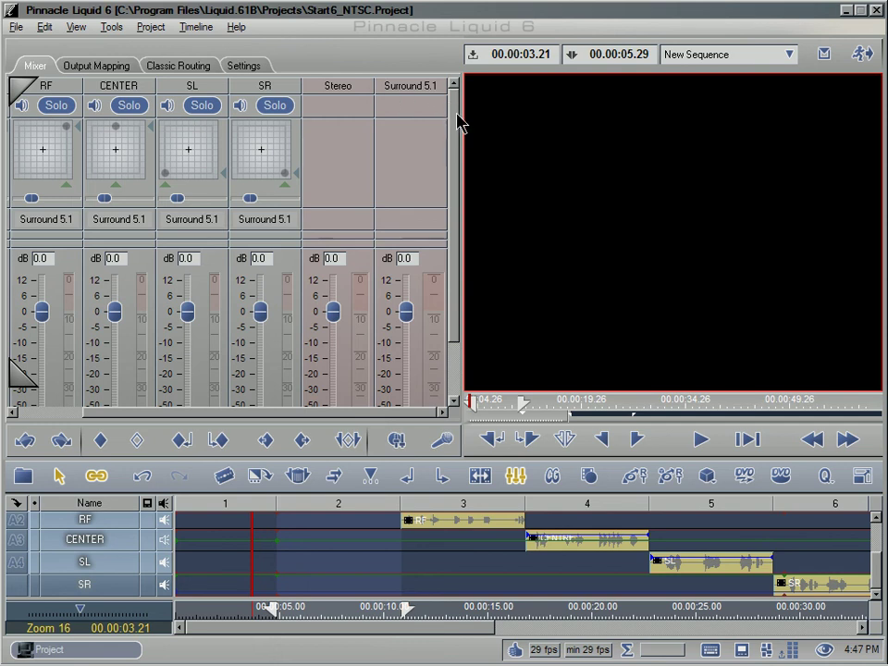
{"action": "left_click_drag", "start_coordinate": [455, 120], "coordinate": [431, 315]}
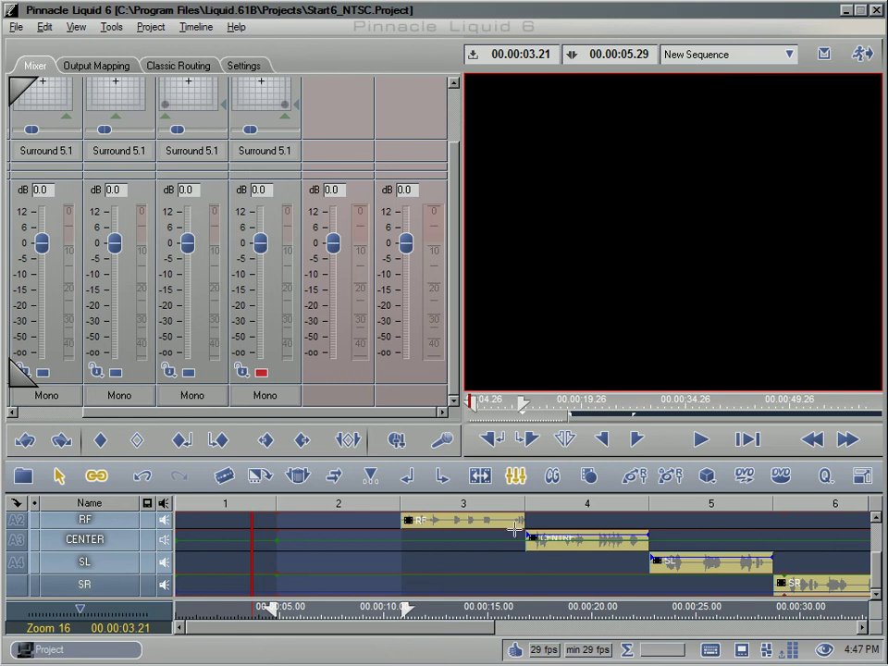
{"action": "key", "text": "space"}
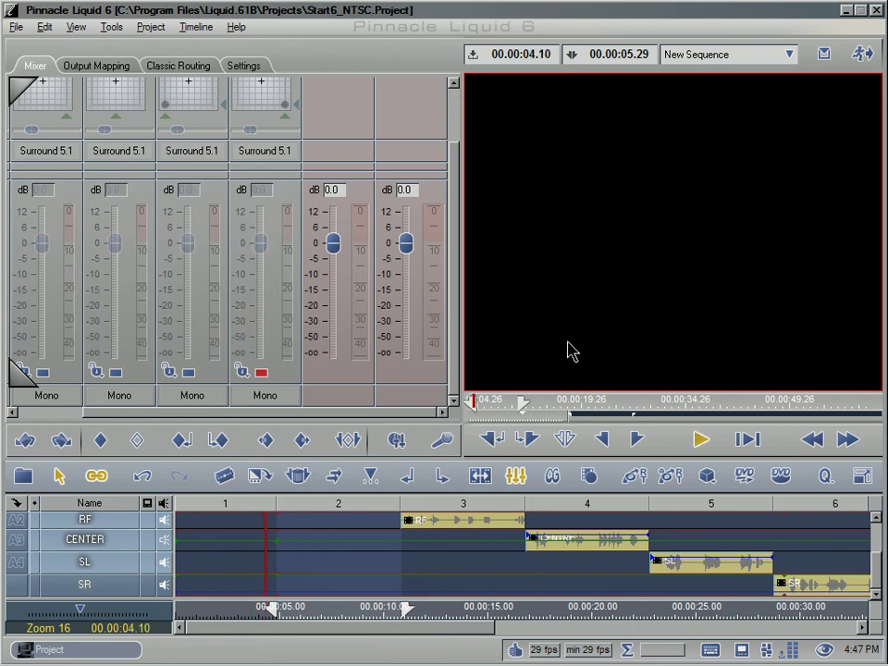
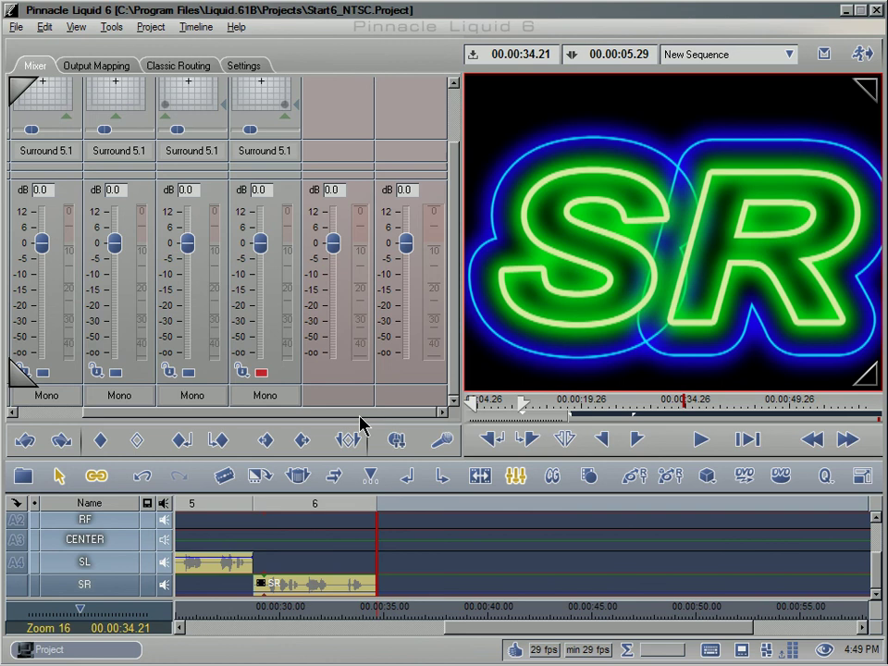
Step: Review the output mapping and classic routing, and disable Classic (A1-A4) Audio Routing in the audio editor's settings
{"action": "left_click", "coordinate": [112, 67]}
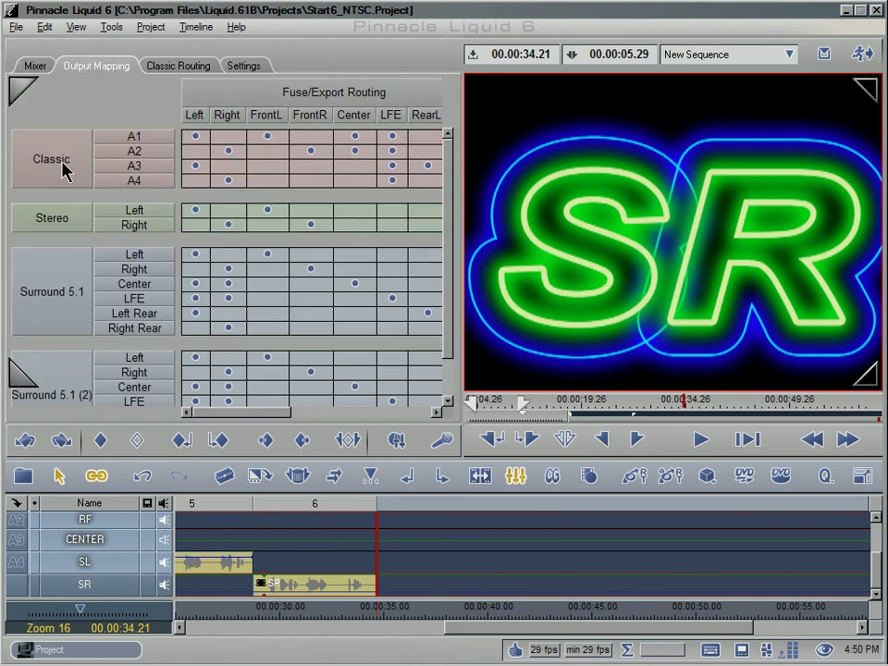
{"action": "left_click", "coordinate": [193, 76]}
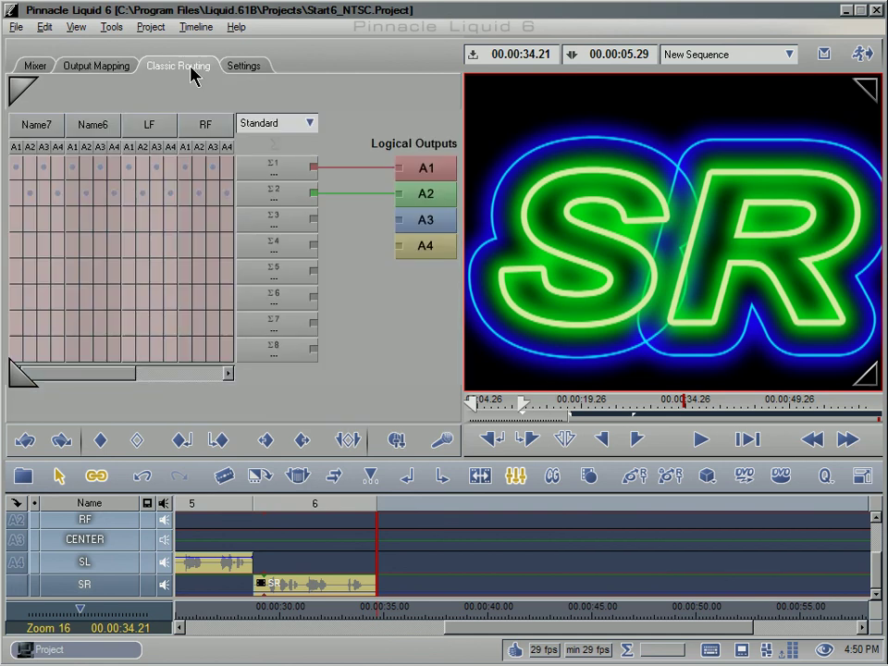
{"action": "left_click", "coordinate": [248, 74]}
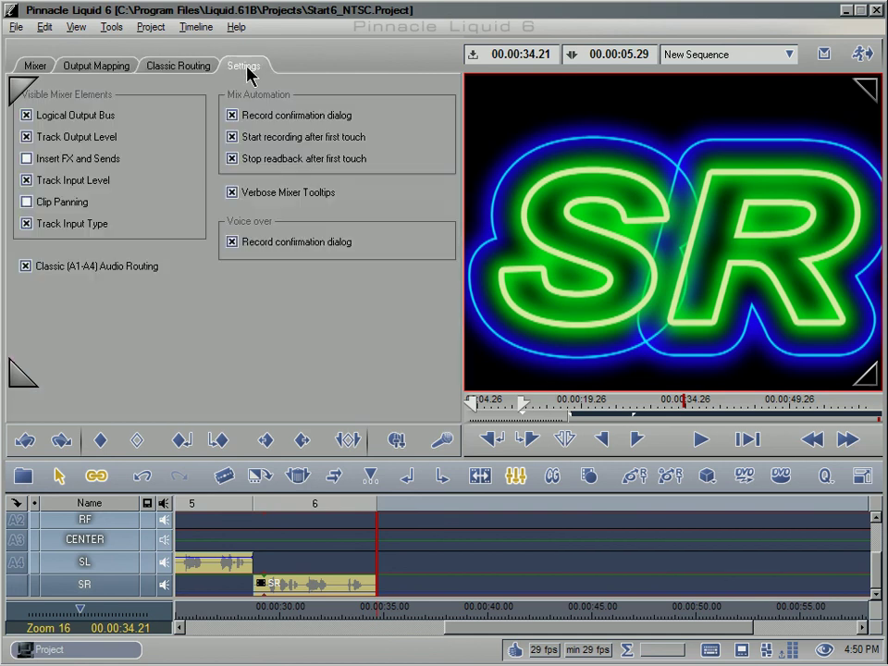
{"action": "left_click", "coordinate": [26, 266]}
Step: Examine how the Stereo and Surround 5.1 outputs are mapped to the Fuse/Export Routing channels
{"action": "left_click", "coordinate": [102, 66]}
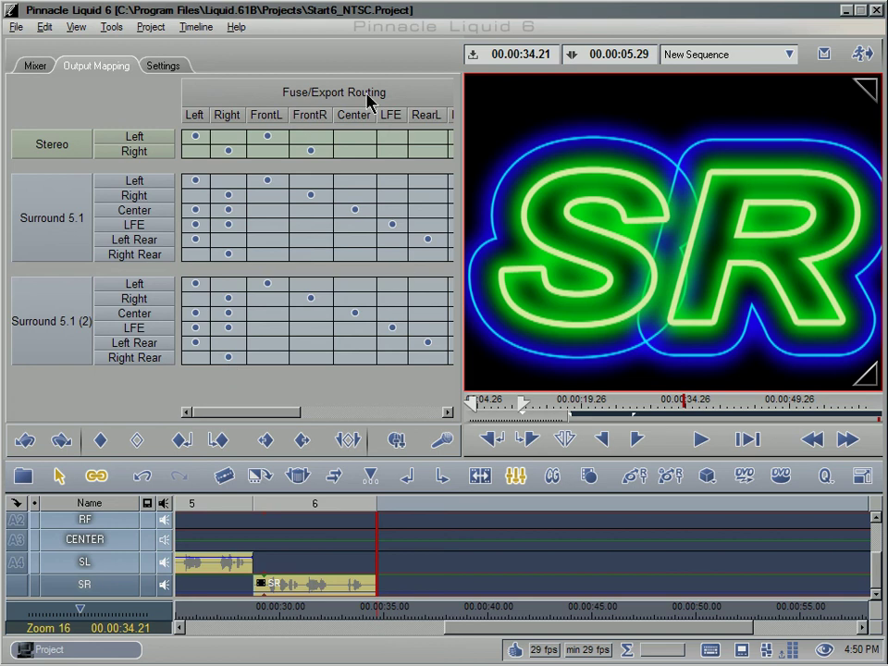
{"action": "mouse_move", "coordinate": [260, 420]}
{"action": "left_mouse_down"}
{"action": "mouse_move", "coordinate": [275, 424]}
{"action": "mouse_move", "coordinate": [267, 420]}
{"action": "left_mouse_up"}
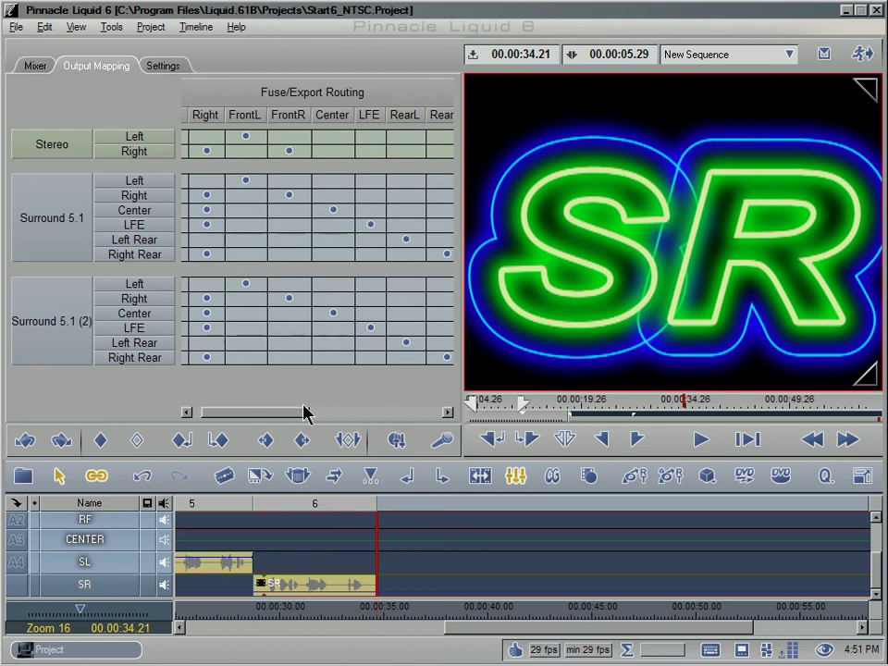
{"action": "left_click_drag", "start_coordinate": [307, 413], "coordinate": [204, 411]}
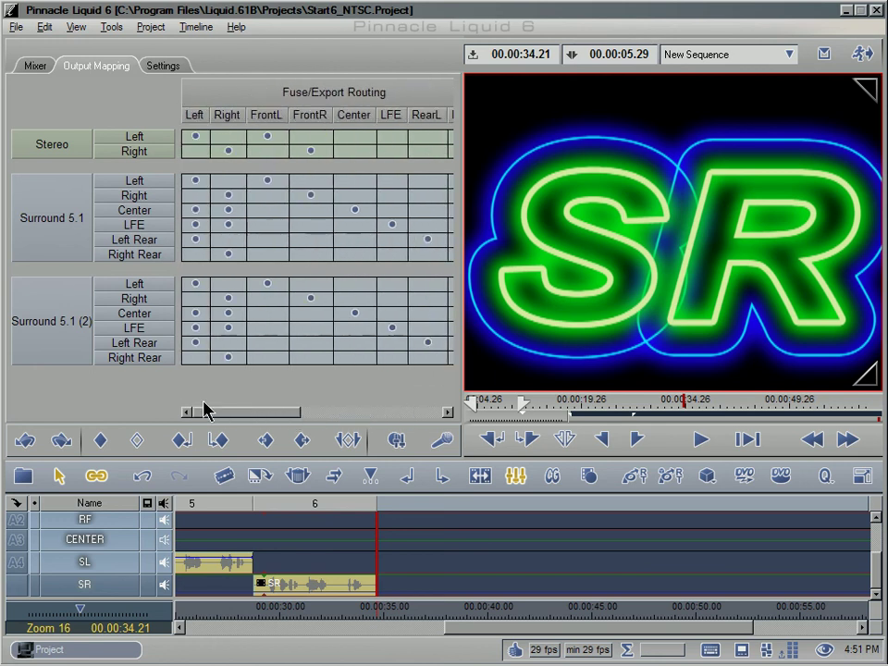
Step: Close the audio editor and set the viewer layout to Symmetric Inlay Sizes with left and right Toolbars
{"action": "left_click", "coordinate": [864, 59]}
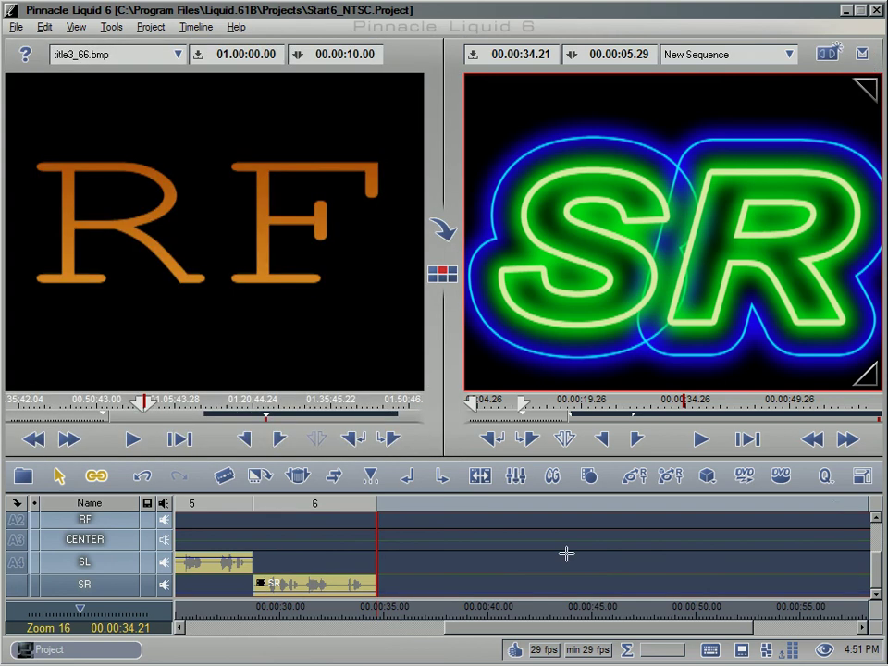
{"action": "left_click", "coordinate": [824, 478]}
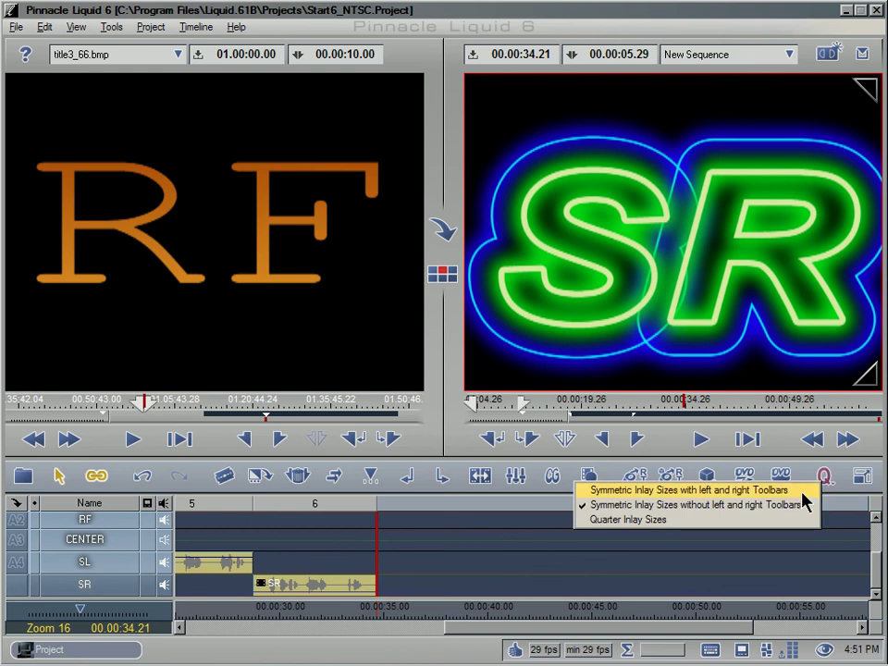
{"action": "left_click", "coordinate": [787, 491]}
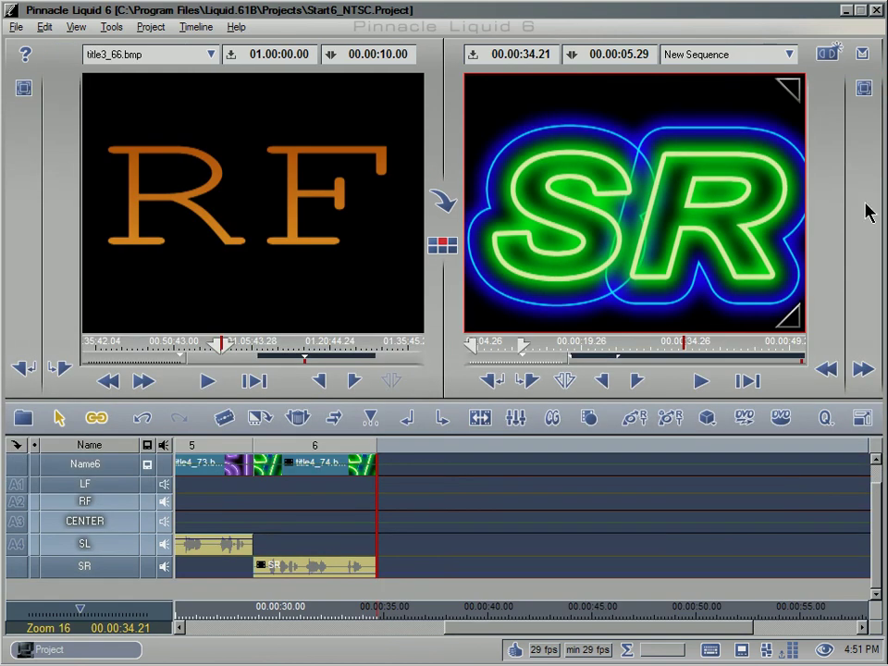
Step: Return the playline to 00.00.00.00 and bring the topmost video track into view
{"action": "left_click", "coordinate": [827, 372]}
{"action": "left_click", "coordinate": [344, 616]}
{"action": "left_click_drag", "start_coordinate": [344, 617], "coordinate": [107, 622]}
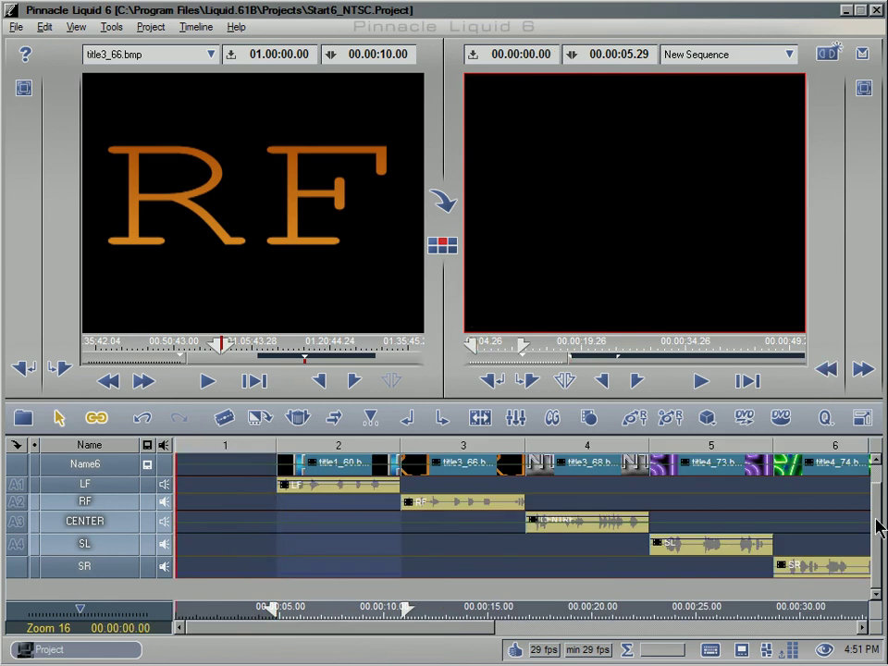
{"action": "scroll", "coordinate": [880, 526], "scroll_direction": "up", "scroll_amount": 1}
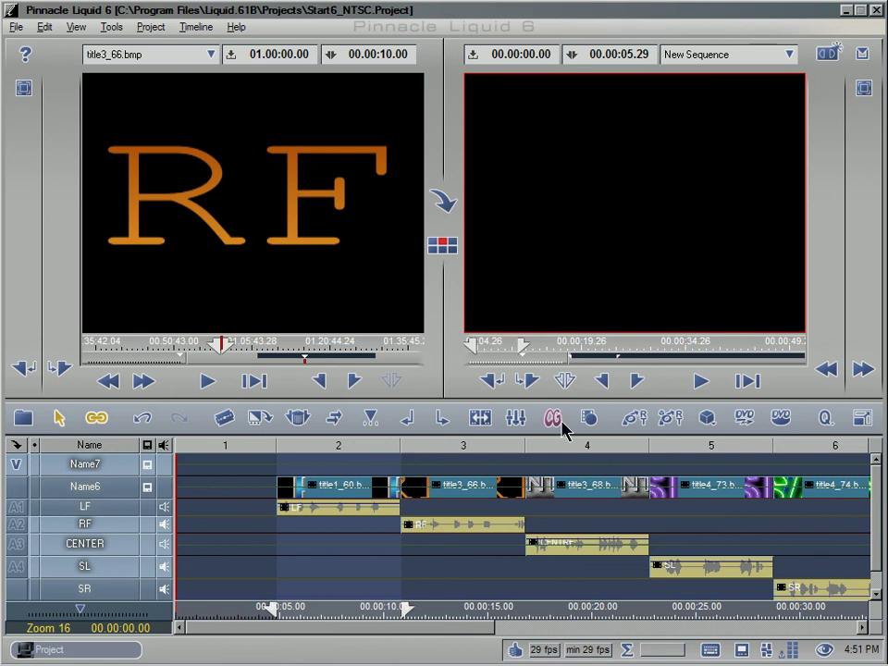
Step: Start DVD authoring and select the Corporate - Strategy Session menu template
{"action": "left_click", "coordinate": [745, 416]}
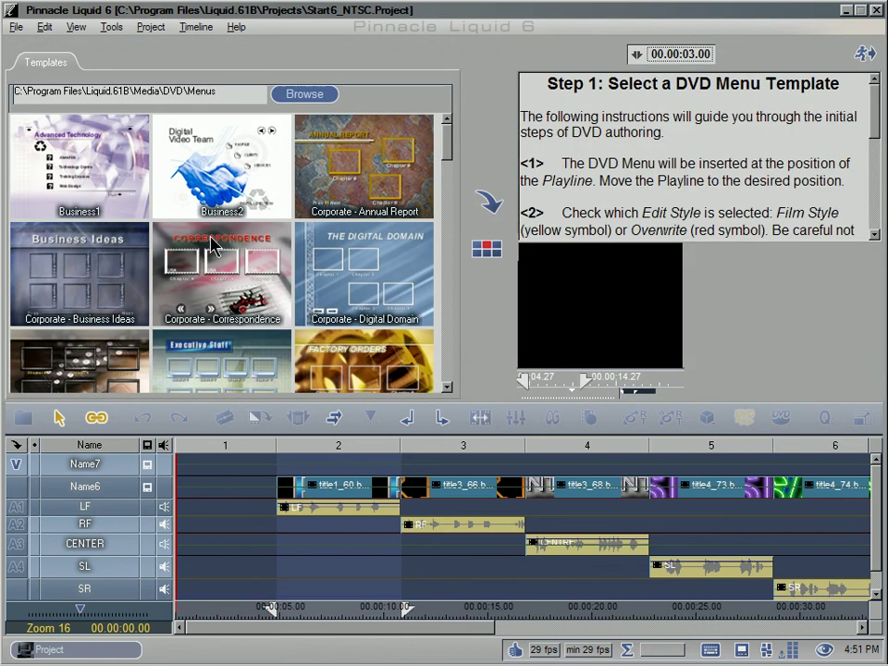
{"action": "left_click_drag", "start_coordinate": [454, 155], "coordinate": [454, 182]}
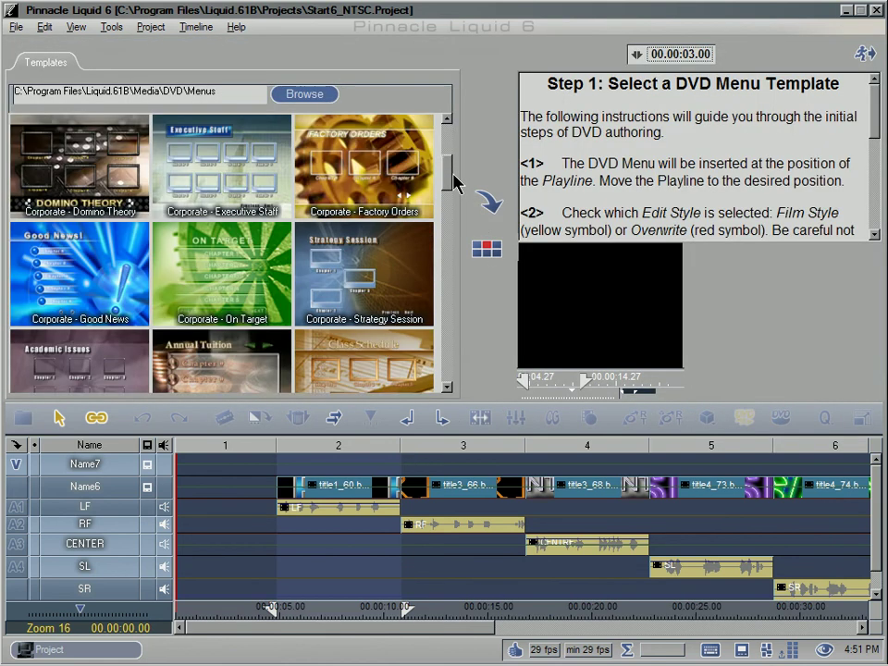
{"action": "scroll", "coordinate": [458, 178], "scroll_direction": "up", "scroll_amount": 1}
{"action": "scroll", "coordinate": [462, 175], "scroll_direction": "down", "scroll_amount": 2}
{"action": "left_click", "coordinate": [391, 198]}
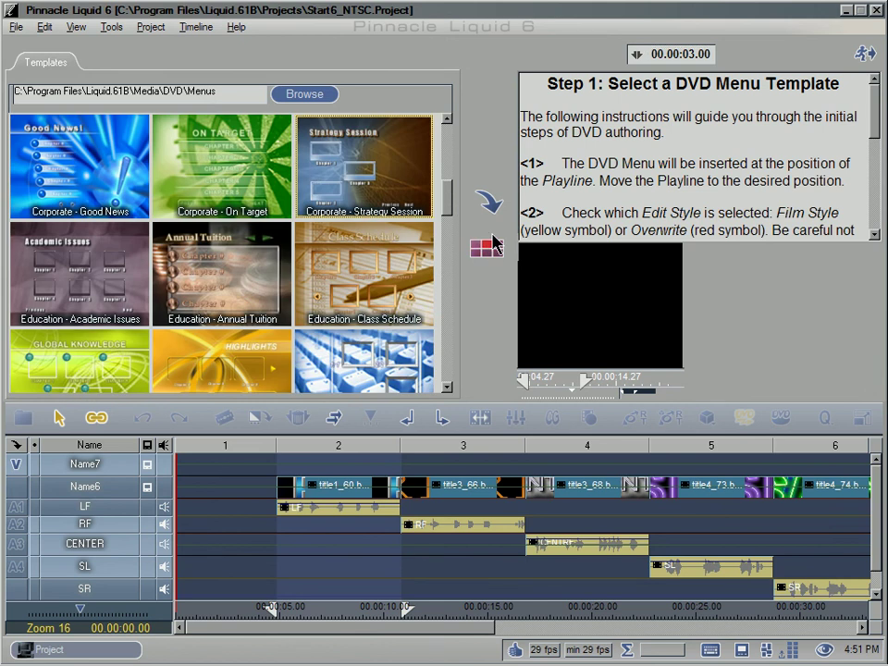
Step: Switch the edit style to Film Style and insert the Strategy Session menu on a DVD track at the sequence start
{"action": "right_click", "coordinate": [126, 457]}
{"action": "left_click", "coordinate": [153, 574]}
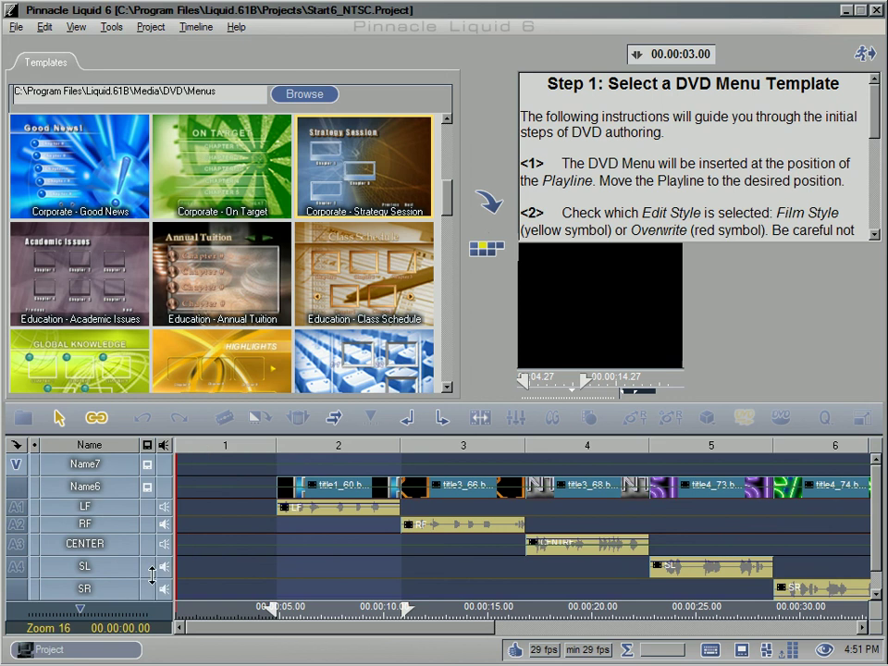
{"action": "left_click", "coordinate": [491, 200]}
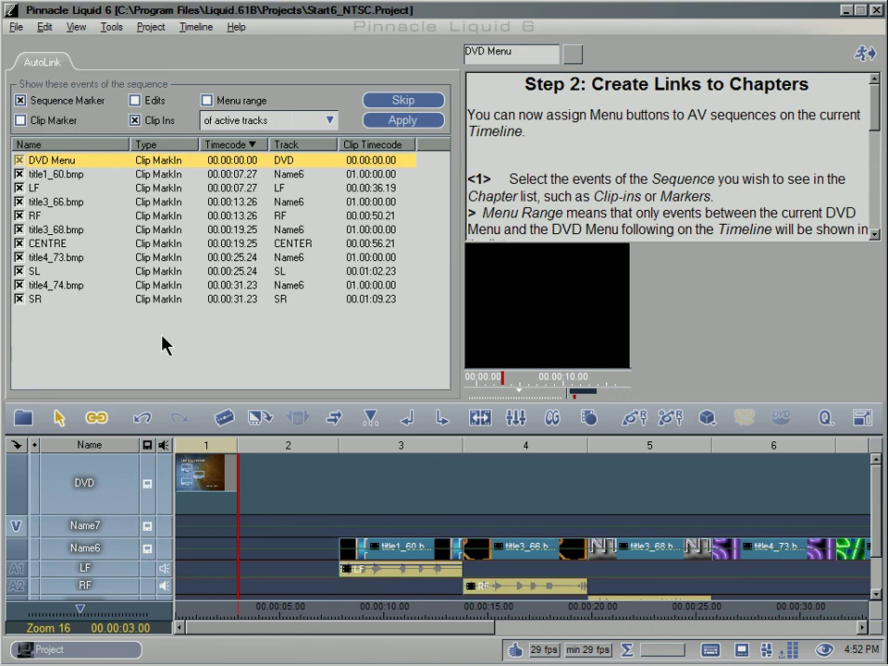
Step: Skip automatic linking, link the Chapter 1 button to 00.00.07.20 and make it an anchored target on track Name6
{"action": "left_click", "coordinate": [412, 102]}
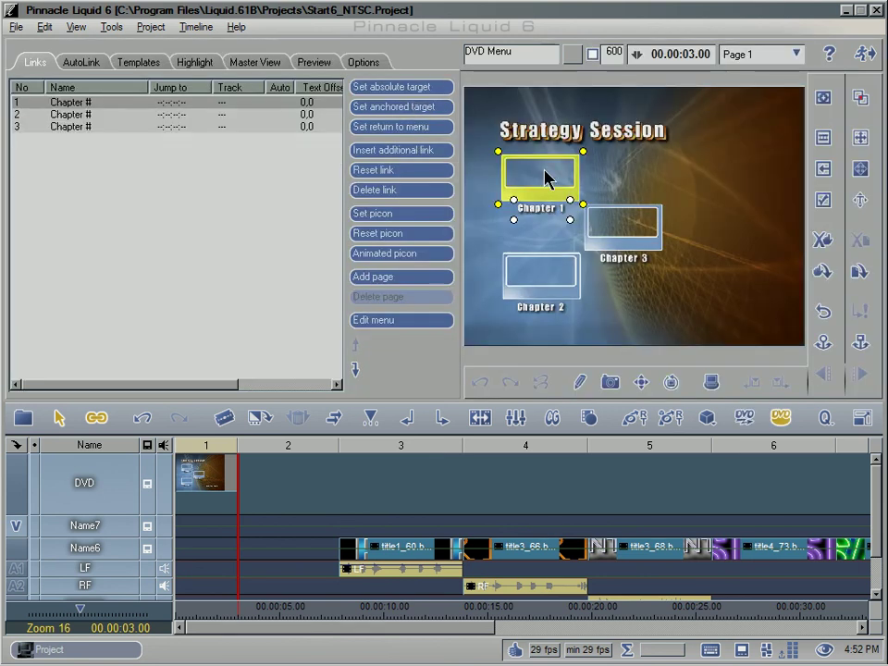
{"action": "left_click_drag", "start_coordinate": [545, 178], "coordinate": [343, 512]}
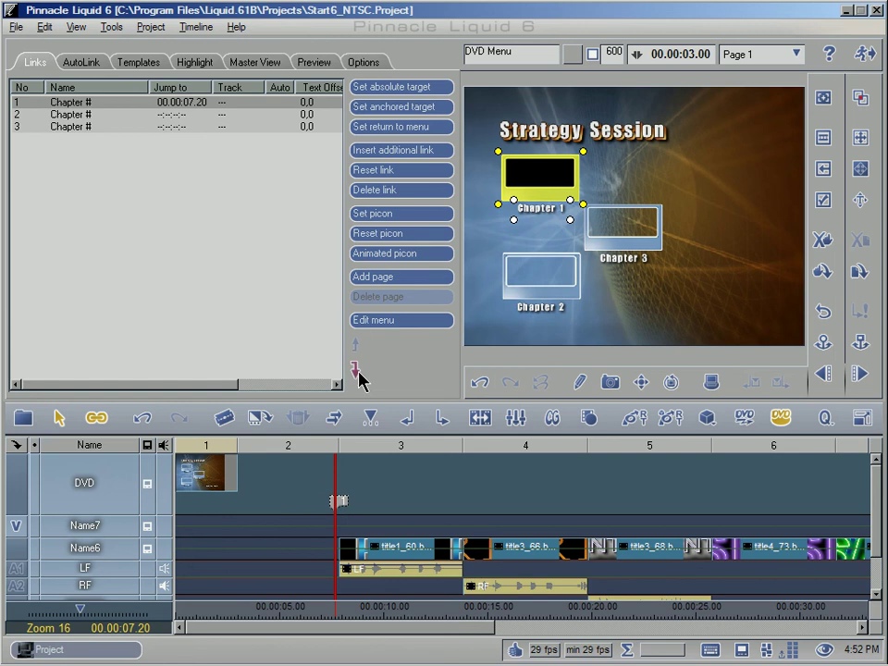
{"action": "left_click", "coordinate": [396, 109]}
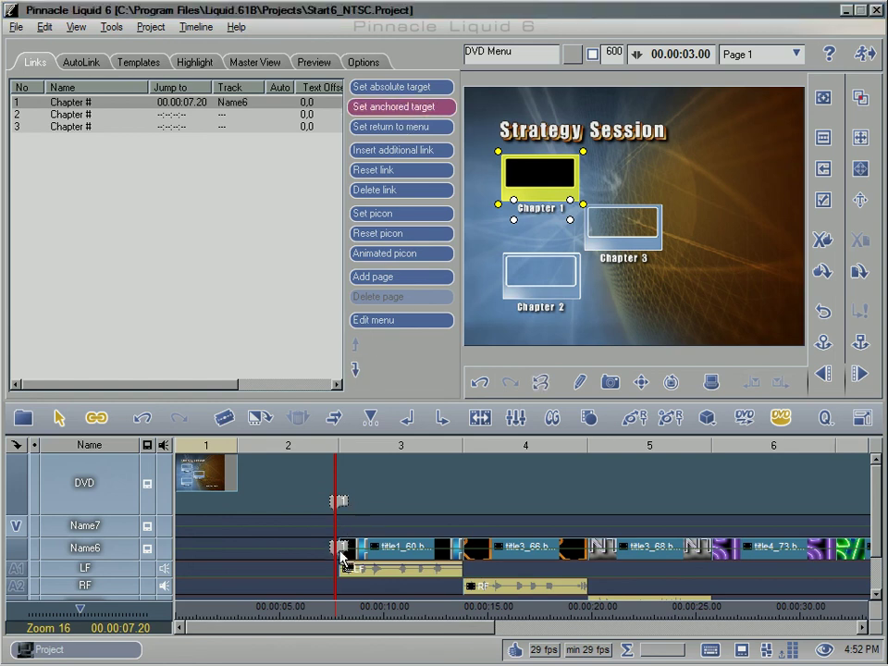
{"action": "mouse_move", "coordinate": [346, 509]}
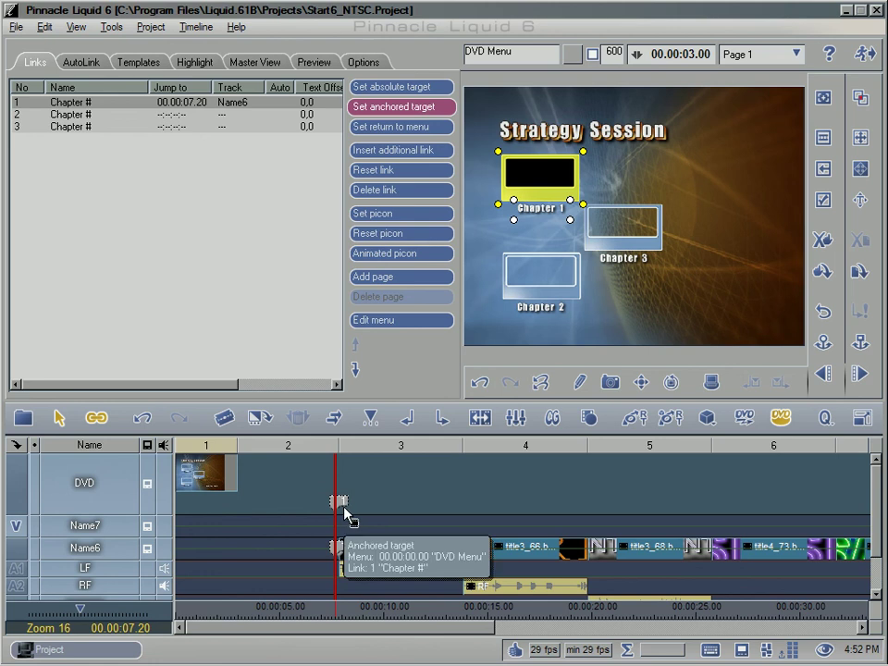
Step: Set a return-to-menu point at 00.00.37.25, just past the last title clip
{"action": "left_click", "coordinate": [449, 627]}
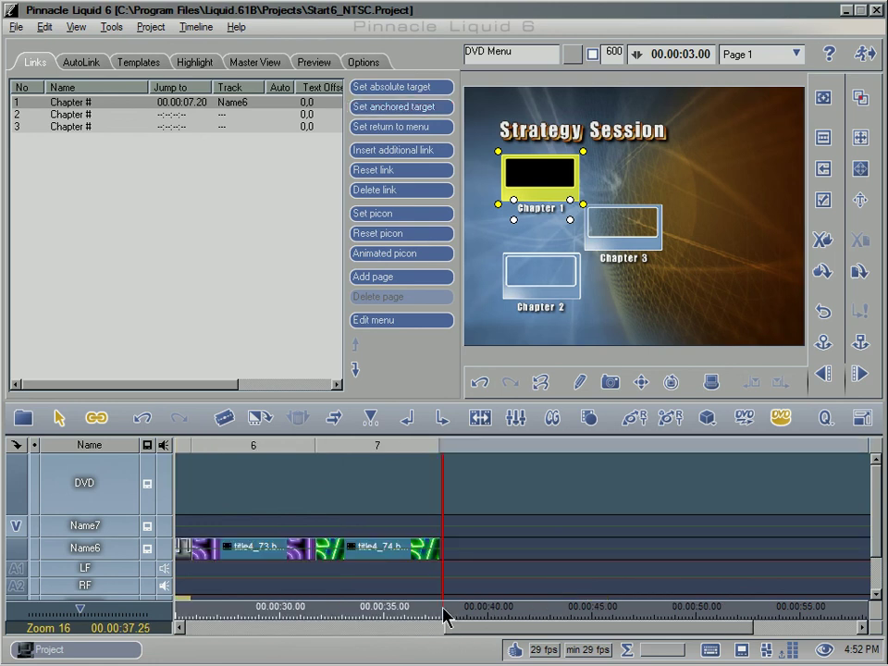
{"action": "left_click", "coordinate": [421, 129]}
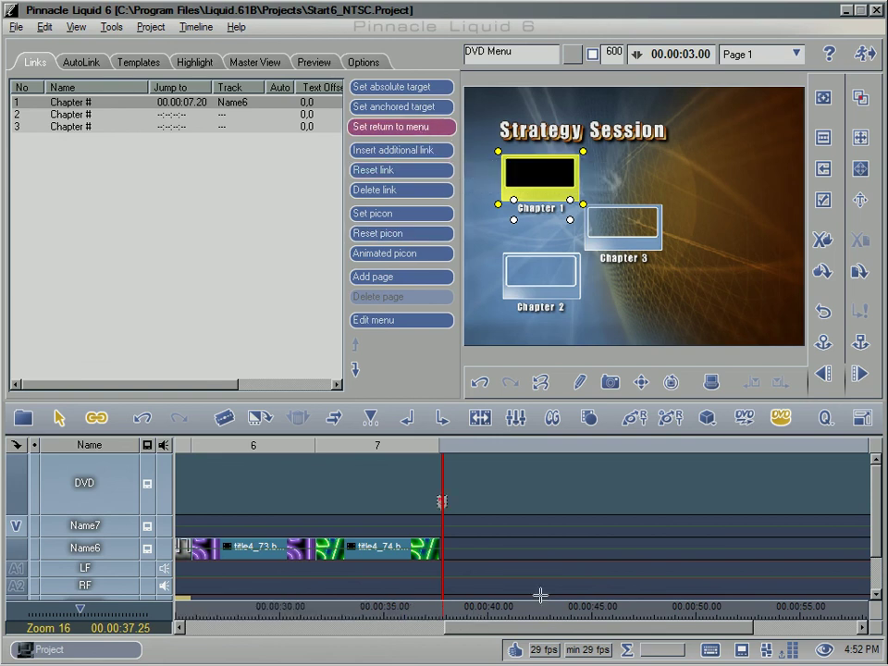
Step: Leave the DVD editor and start a DVD export of the current sequence with the DVD IMAGE 2 reference set
{"action": "left_click", "coordinate": [864, 54]}
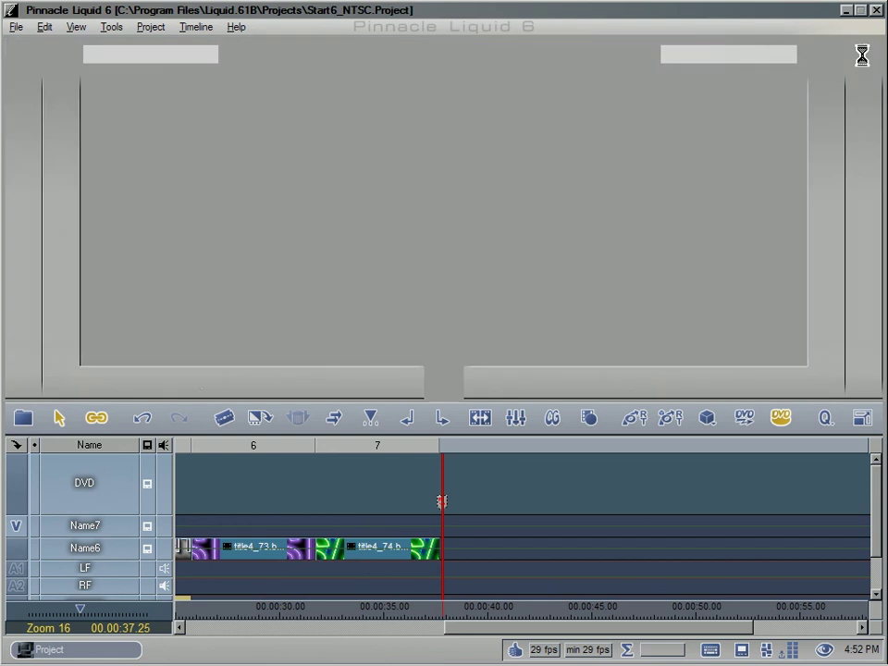
{"action": "left_click", "coordinate": [17, 28]}
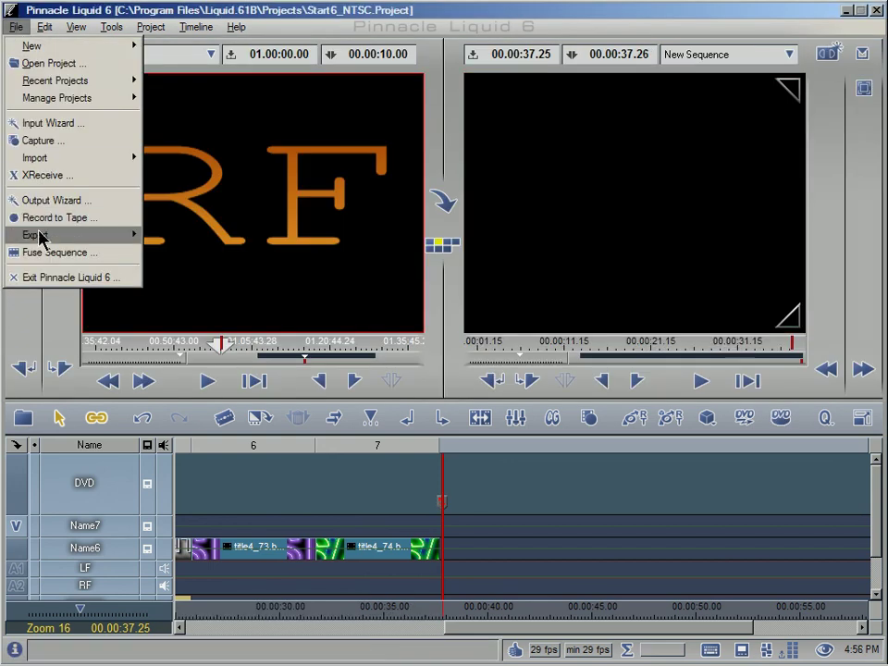
{"action": "mouse_move", "coordinate": [40, 235]}
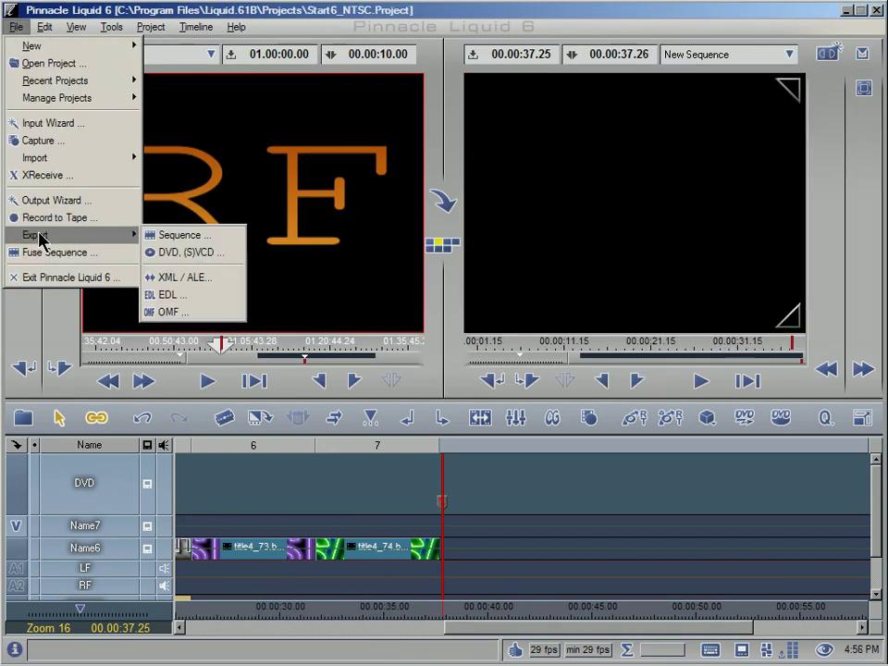
{"action": "left_click", "coordinate": [194, 251]}
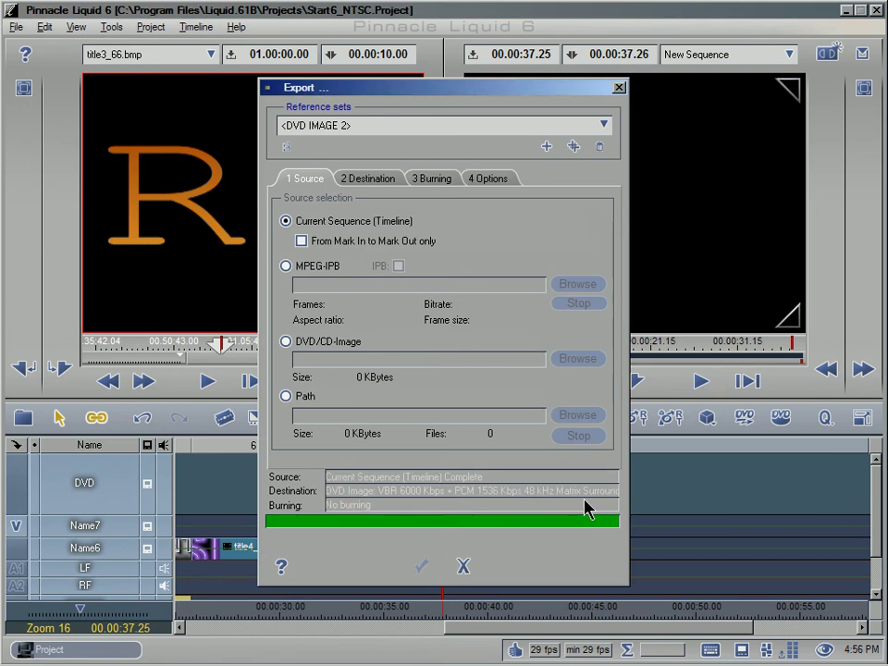
{"action": "left_click", "coordinate": [405, 135]}
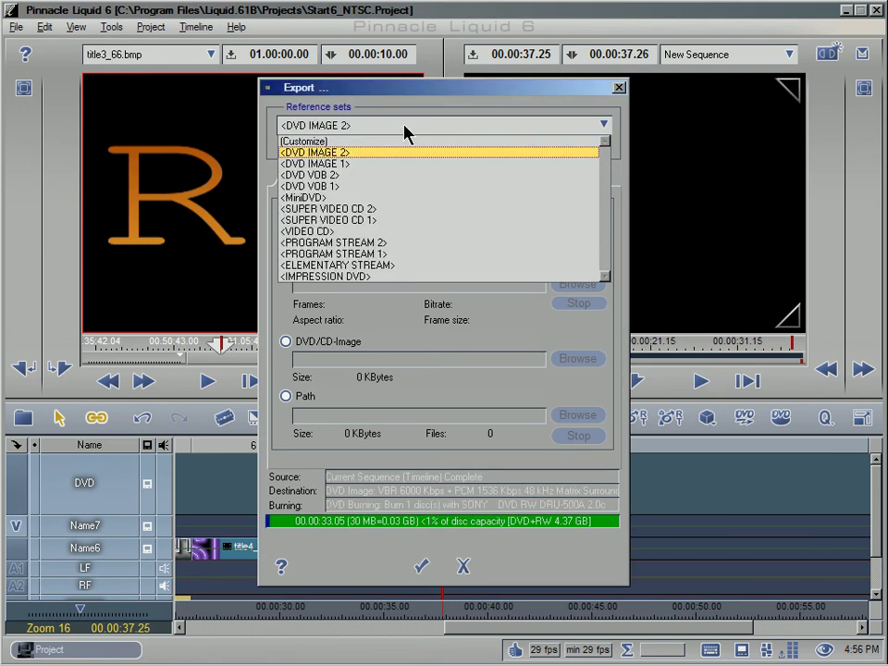
{"action": "left_click", "coordinate": [413, 155]}
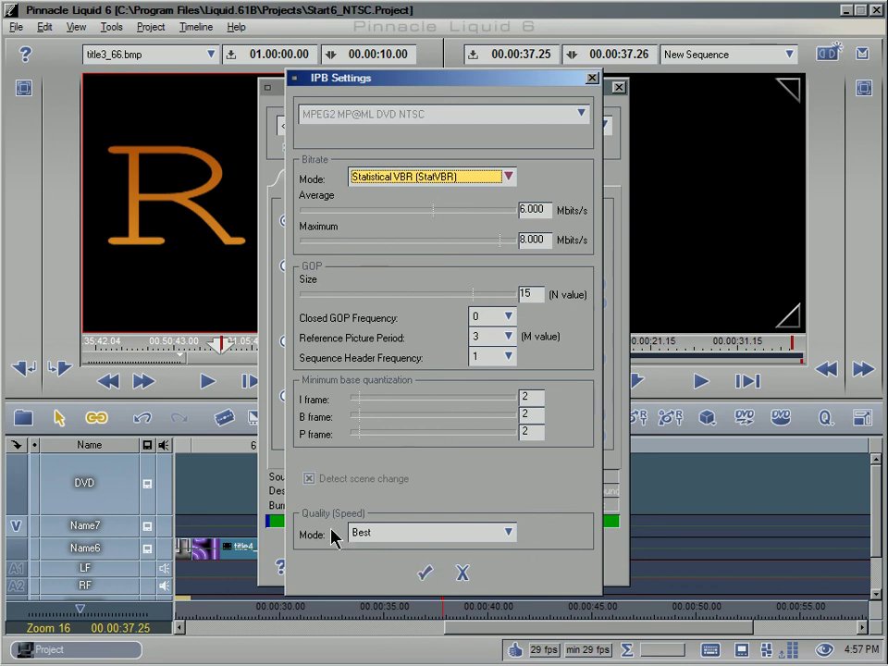
Step: Confirm Best as the IPB encoding quality mode and set the export's audio format to Dolby Digital 5.1
{"action": "left_click", "coordinate": [370, 537]}
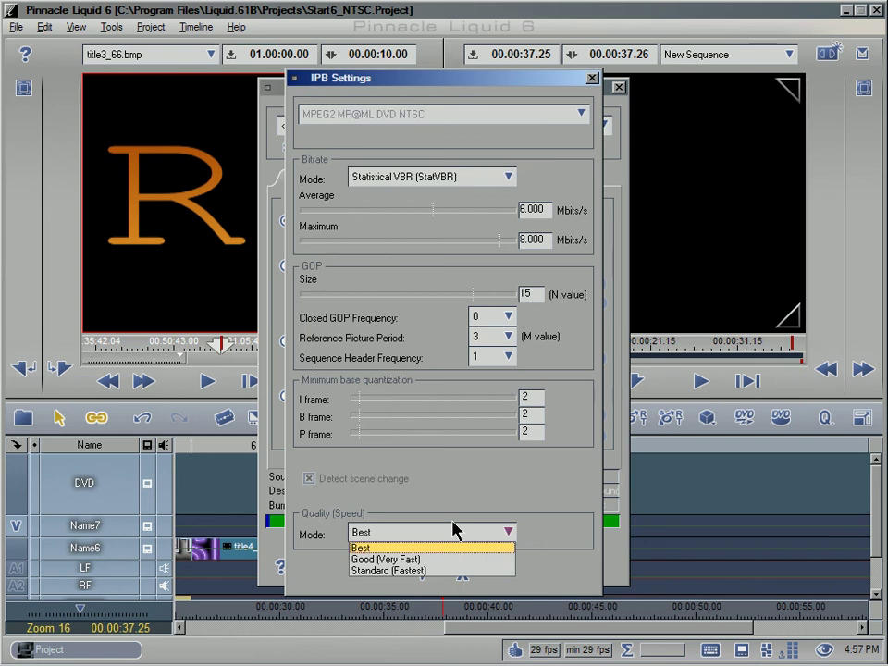
{"action": "left_click", "coordinate": [435, 548]}
{"action": "left_click", "coordinate": [423, 575]}
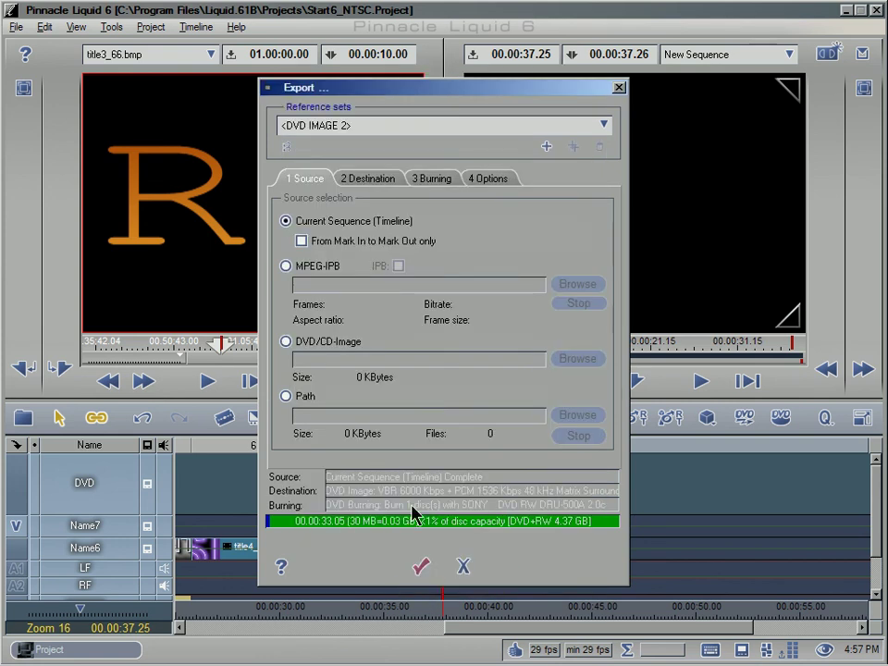
{"action": "left_click", "coordinate": [389, 181]}
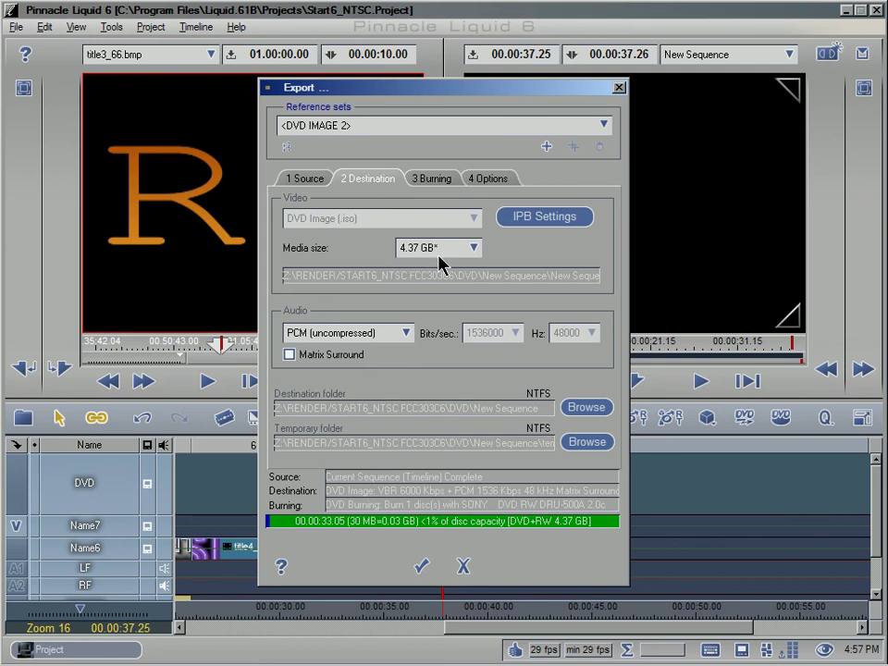
{"action": "left_click", "coordinate": [399, 338]}
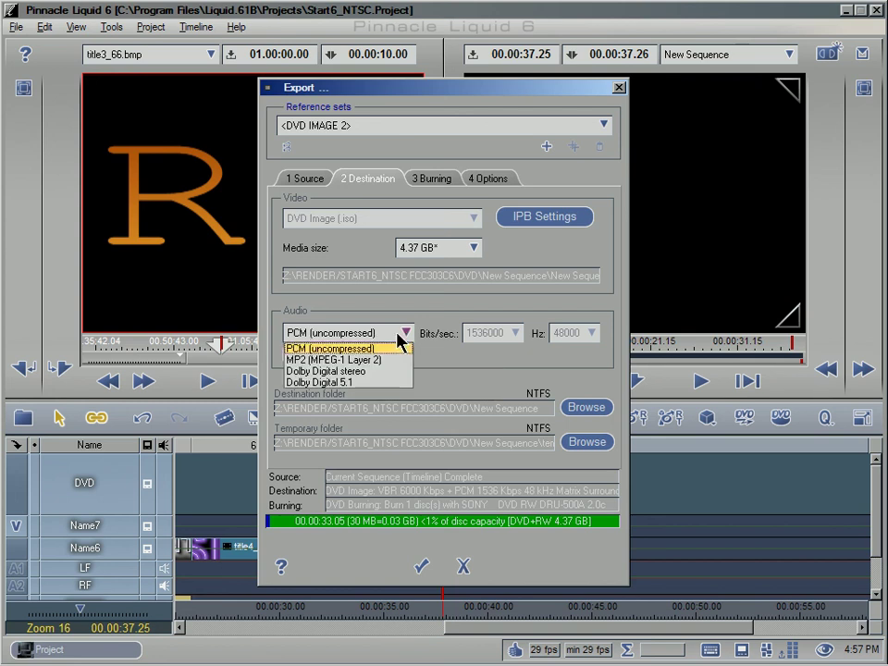
{"action": "left_click", "coordinate": [373, 382]}
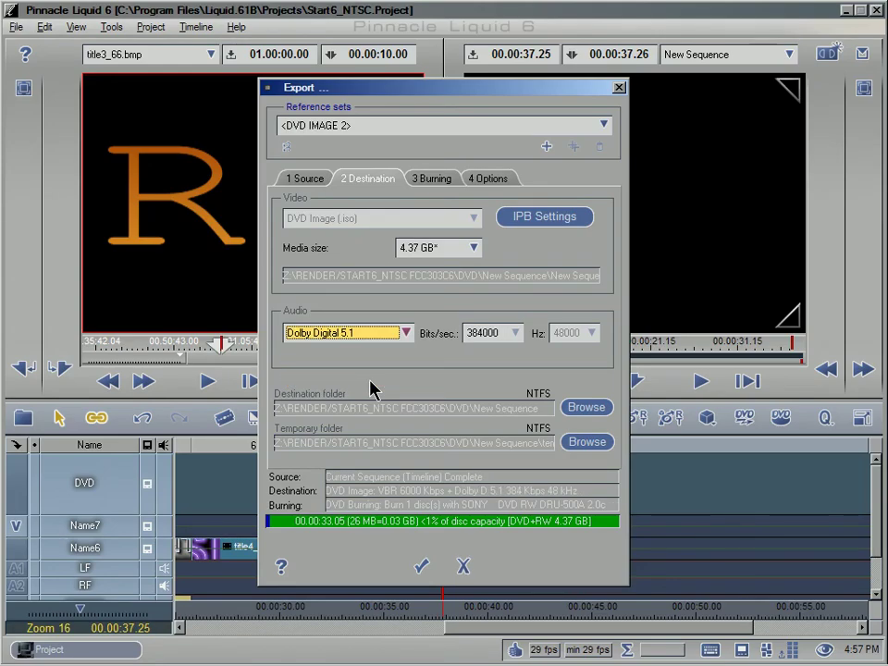
Step: Set the burning speed to 2.4x (3324 KB/sec.) and the disc volume name to 51
{"action": "left_click", "coordinate": [442, 185]}
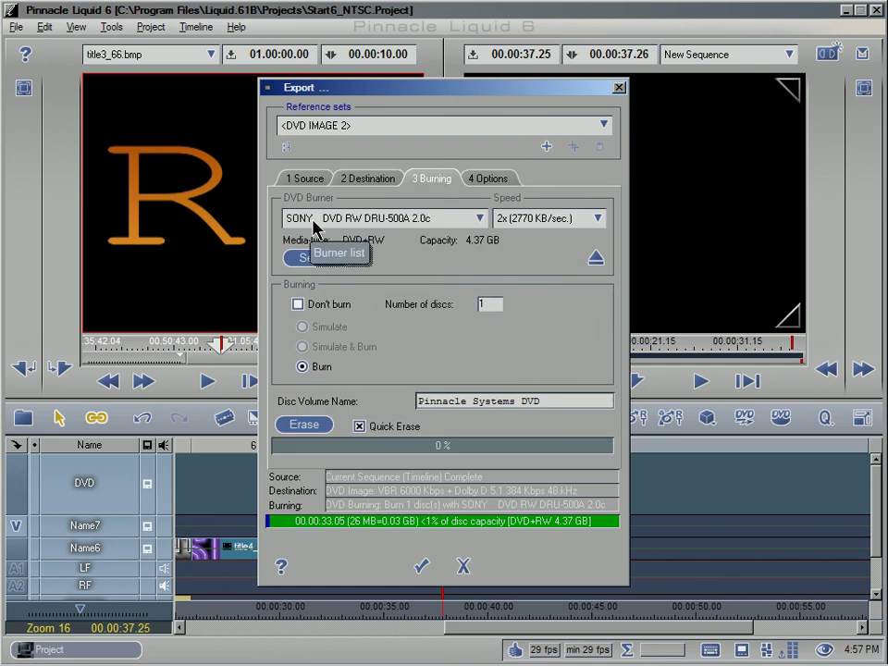
{"action": "left_click", "coordinate": [560, 222]}
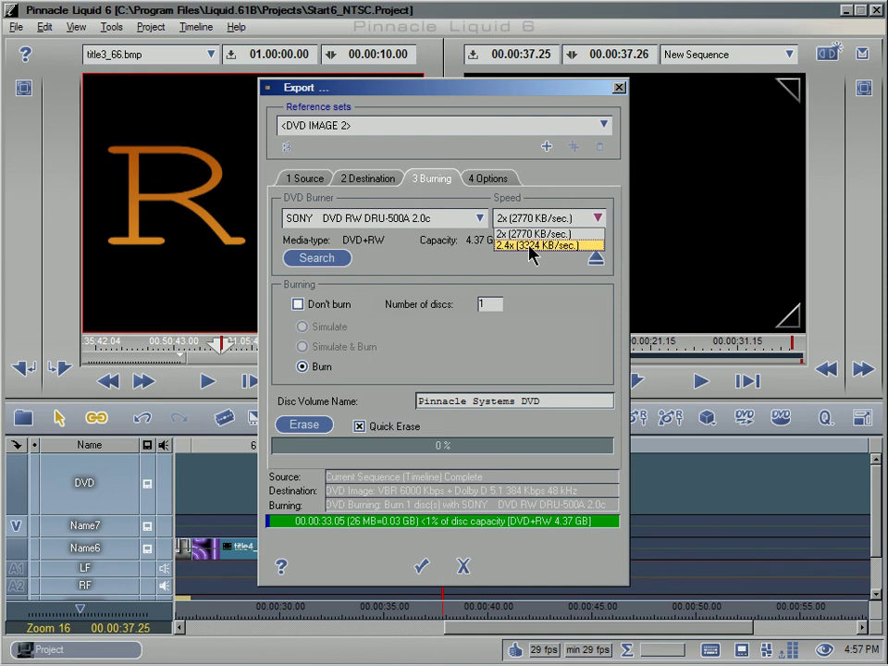
{"action": "left_click", "coordinate": [533, 246]}
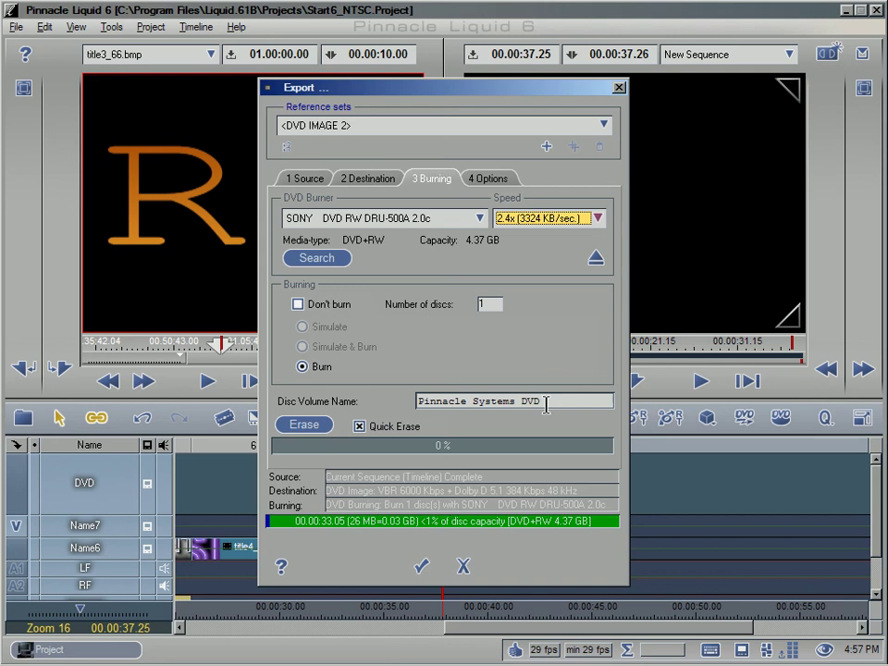
{"action": "left_click", "coordinate": [407, 400]}
{"action": "type", "text": "s"}
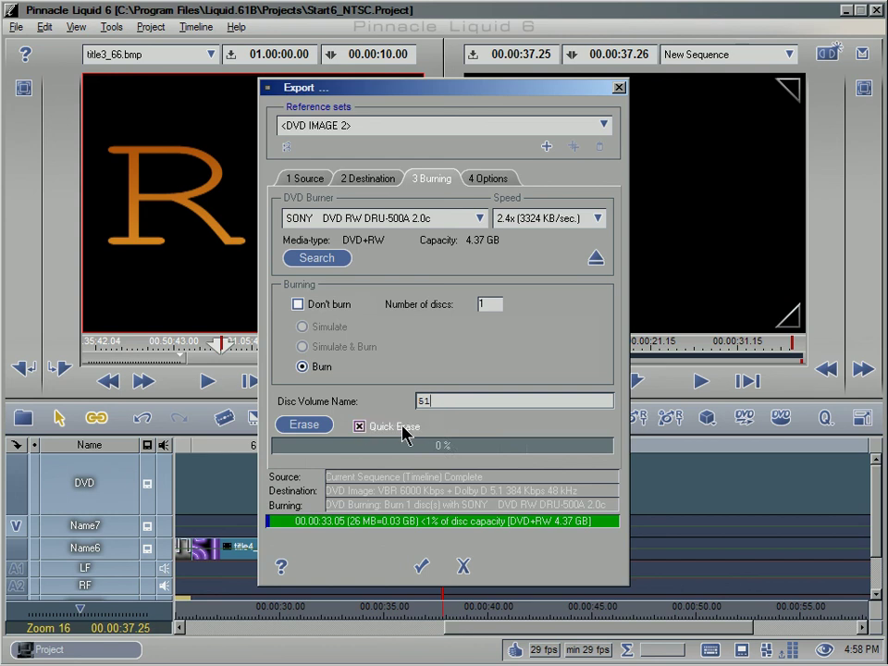
Step: Try to export and burn the sequence to DVD, expanding the progress details, and dismiss the resulting notice
{"action": "left_click", "coordinate": [421, 568]}
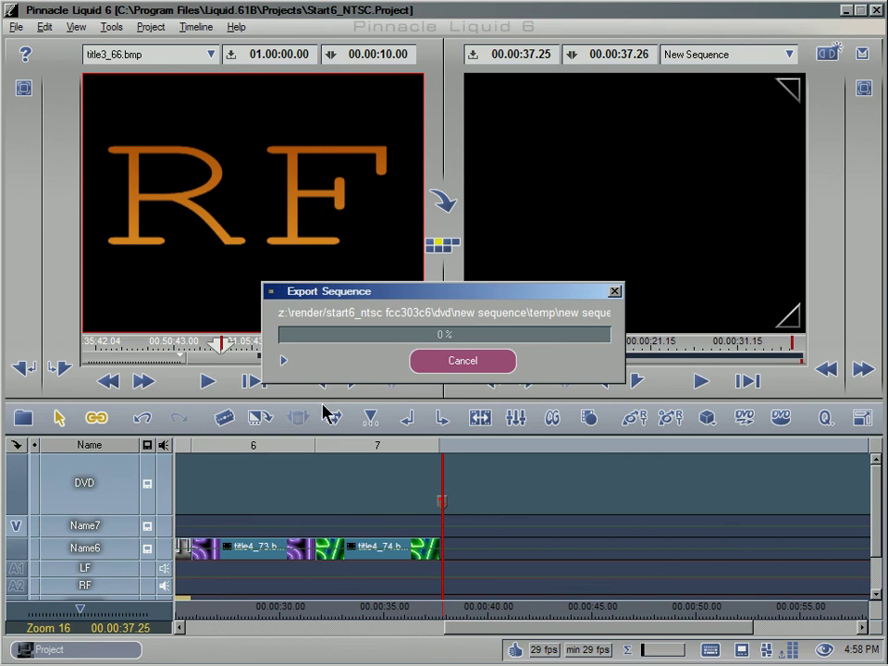
{"action": "left_click", "coordinate": [284, 362]}
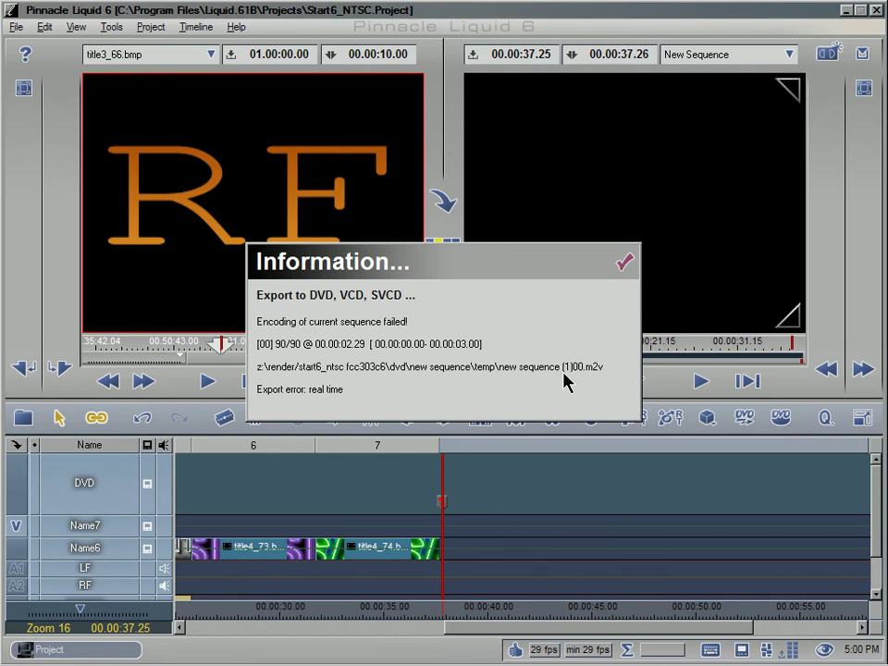
{"action": "left_click", "coordinate": [625, 264]}
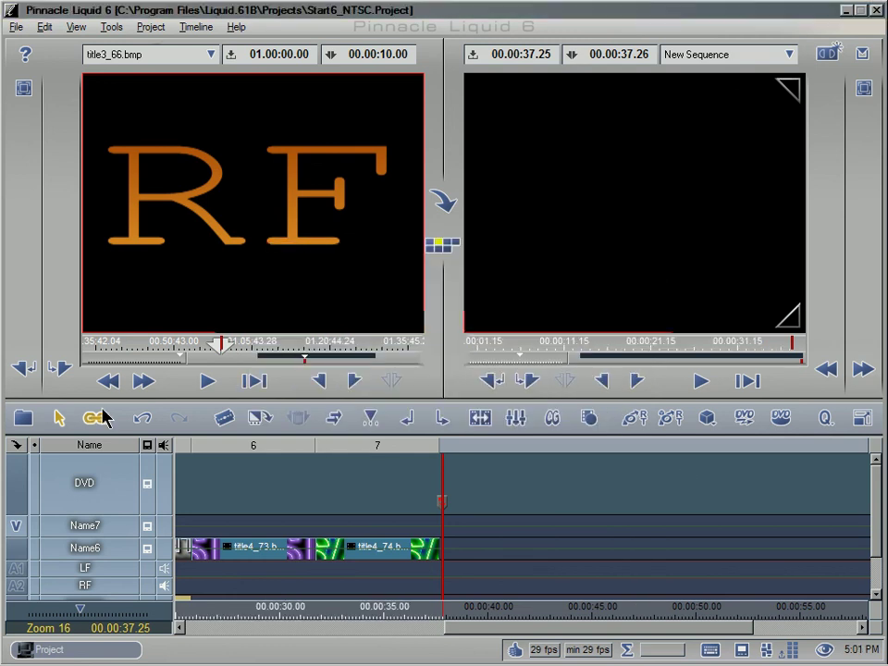
Step: Rename New Sequence in the project's Sequences rack as 51
{"action": "left_click", "coordinate": [22, 418]}
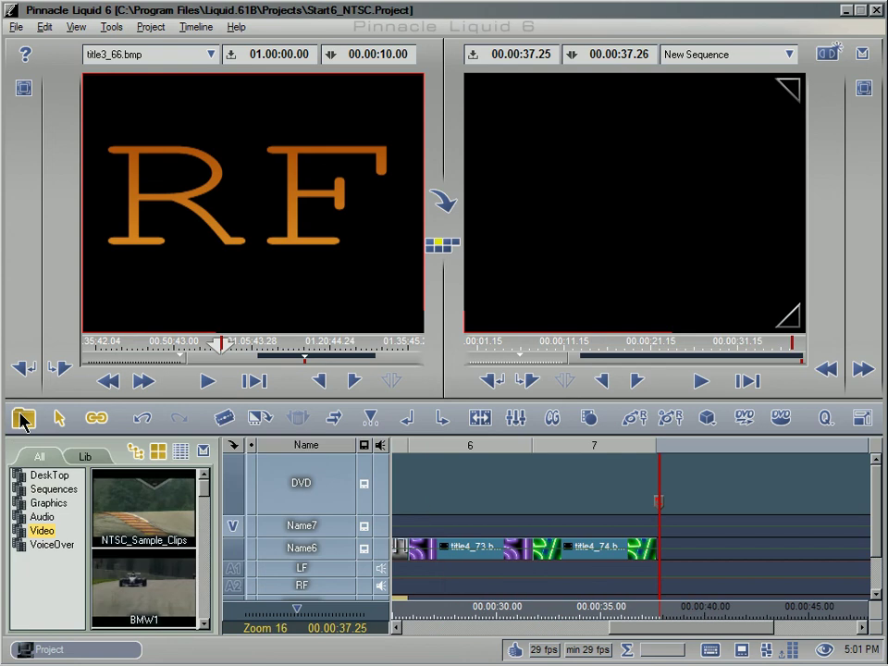
{"action": "left_click", "coordinate": [28, 488]}
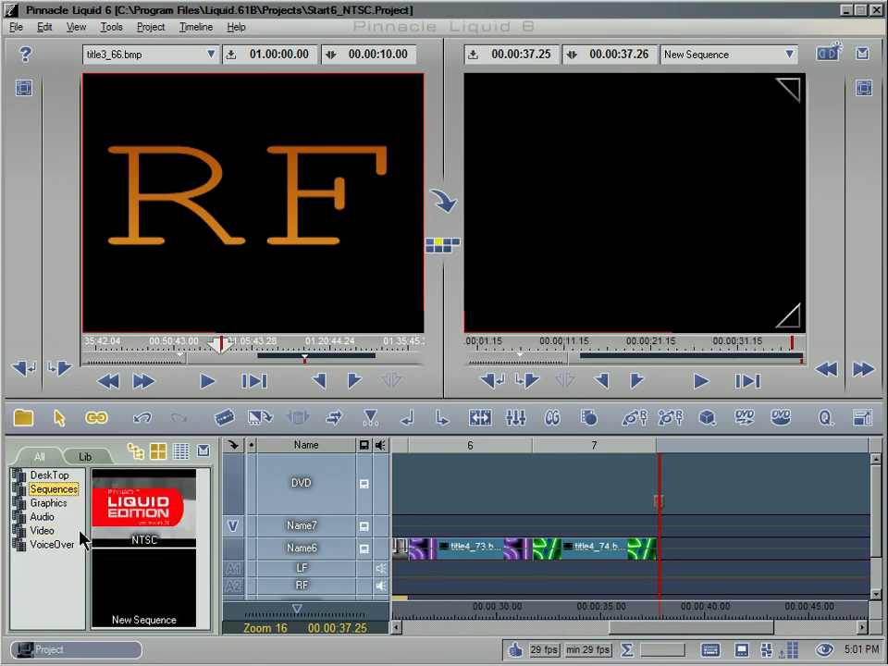
{"action": "right_click", "coordinate": [134, 585]}
{"action": "left_click", "coordinate": [173, 492]}
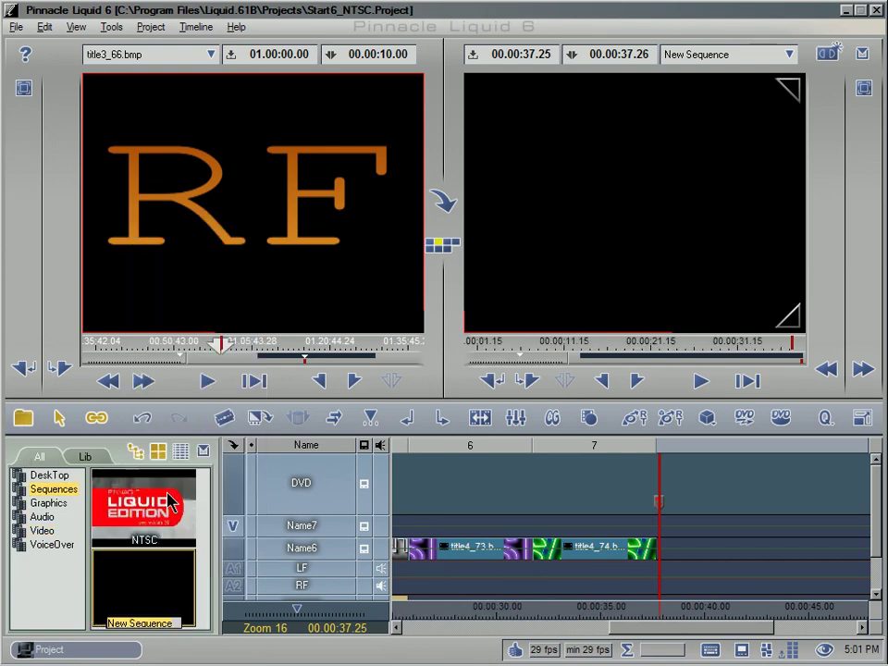
{"action": "type", "text": "51"}
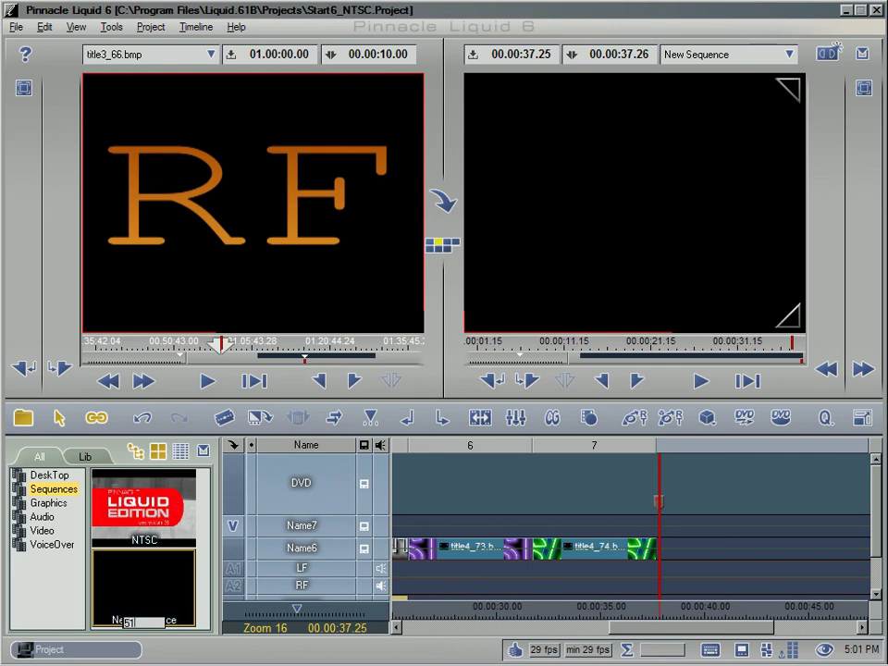
{"action": "key", "text": "Return"}
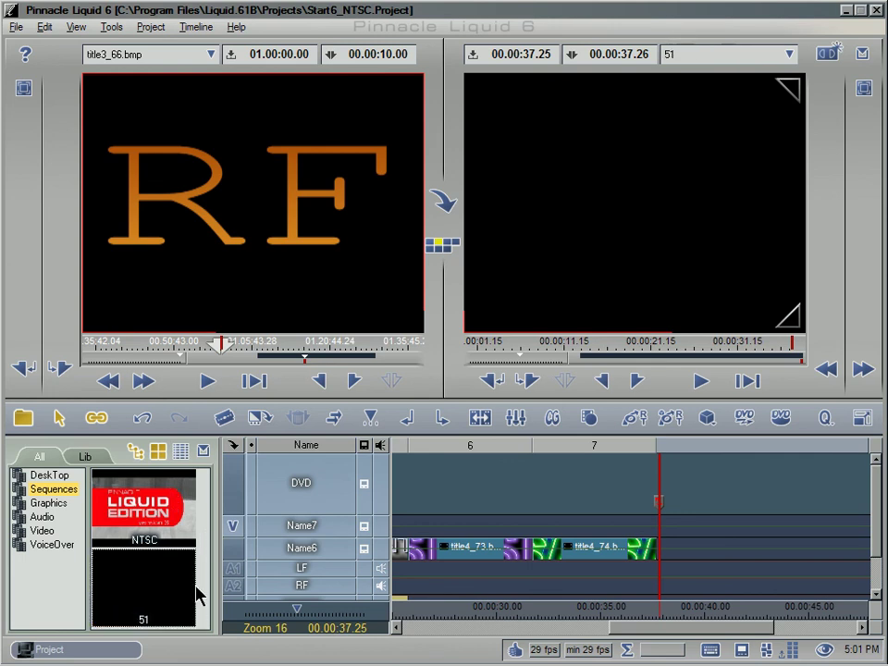
Step: Start a DVD export of the renamed sequence and set its audio format to Dolby Digital 5.1
{"action": "left_click", "coordinate": [17, 27]}
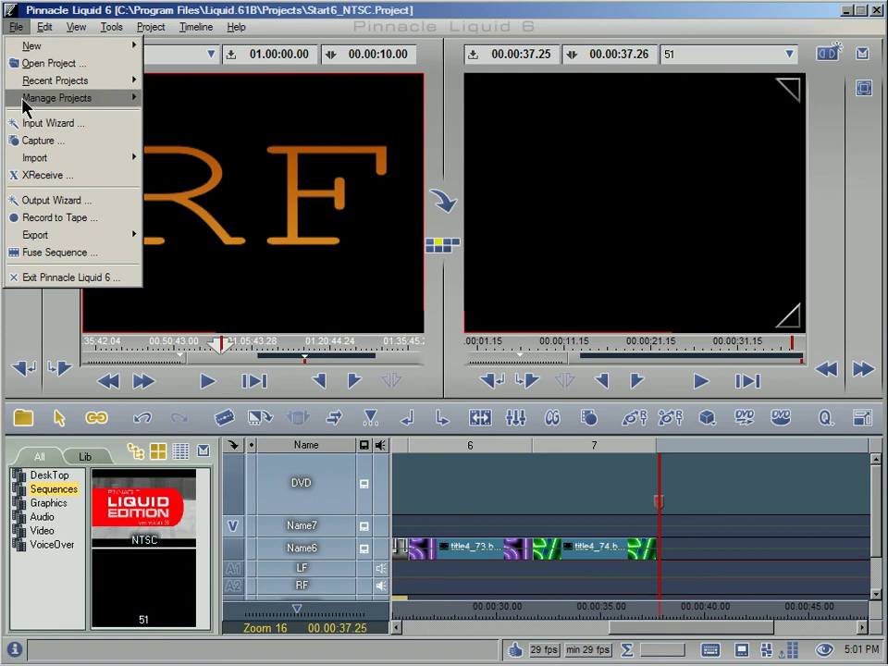
{"action": "mouse_move", "coordinate": [35, 236]}
{"action": "left_click", "coordinate": [182, 250]}
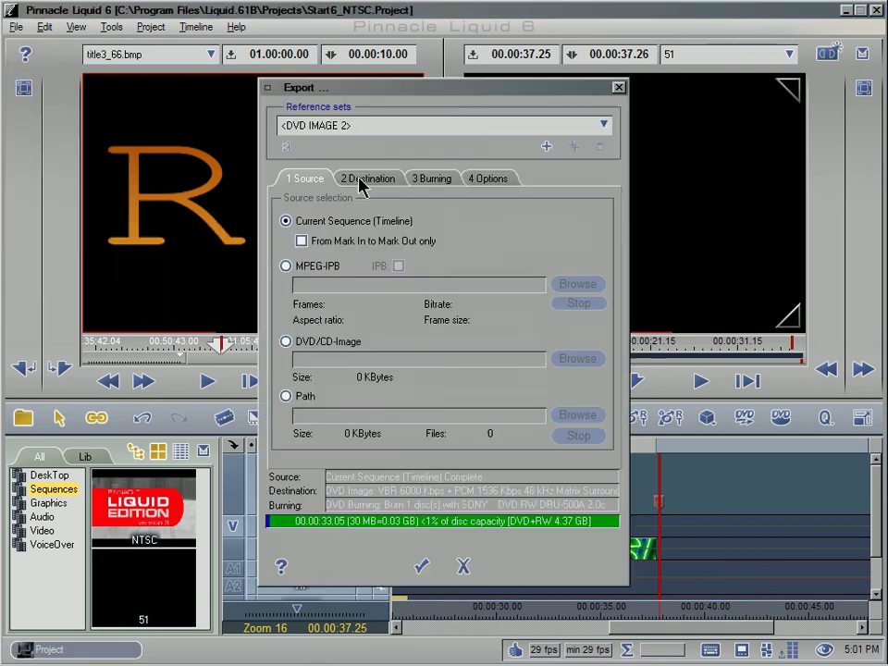
{"action": "left_click", "coordinate": [363, 182]}
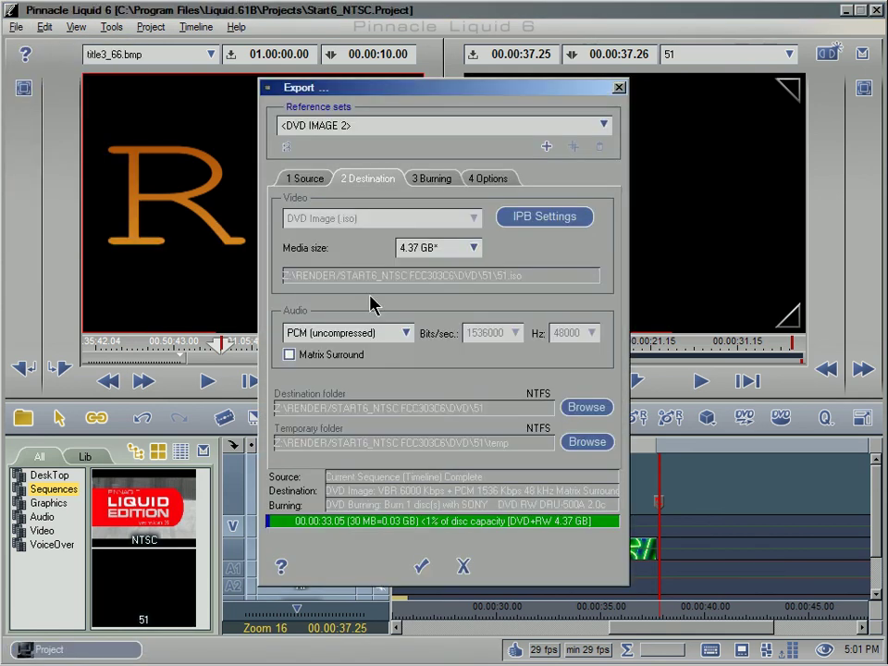
{"action": "left_click", "coordinate": [405, 332]}
{"action": "left_click", "coordinate": [387, 382]}
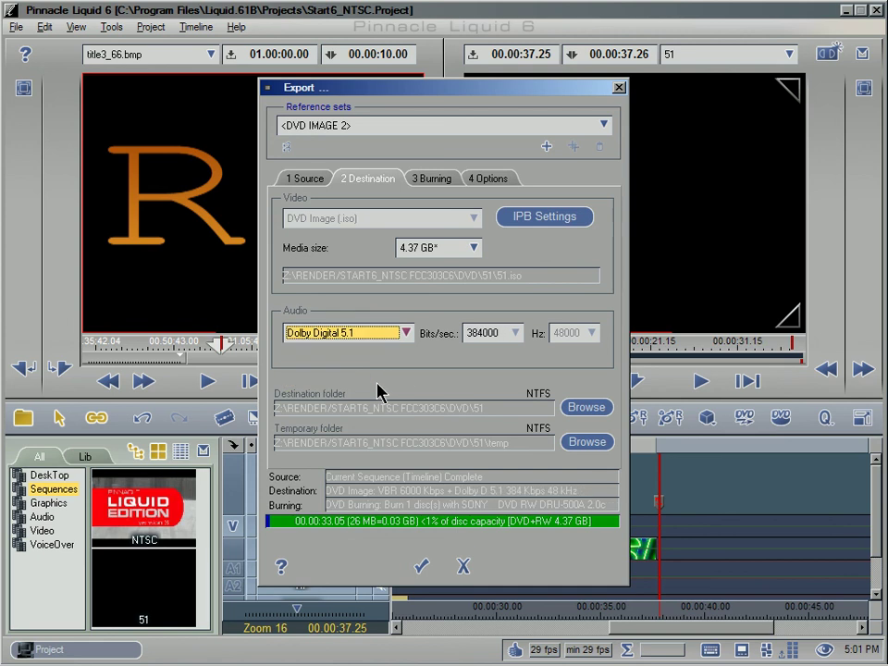
Step: Set the disc volume name to 51 in the burning settings and start the export and burn
{"action": "left_click", "coordinate": [435, 181]}
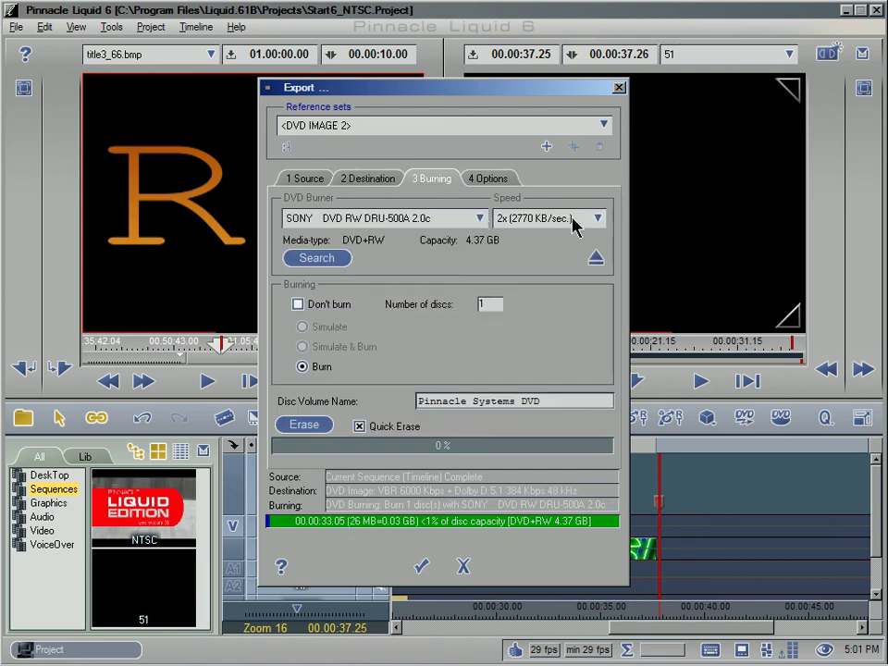
{"action": "double_click", "coordinate": [549, 400]}
{"action": "left_click_drag", "start_coordinate": [549, 400], "coordinate": [357, 418]}
{"action": "type", "text": "S"}
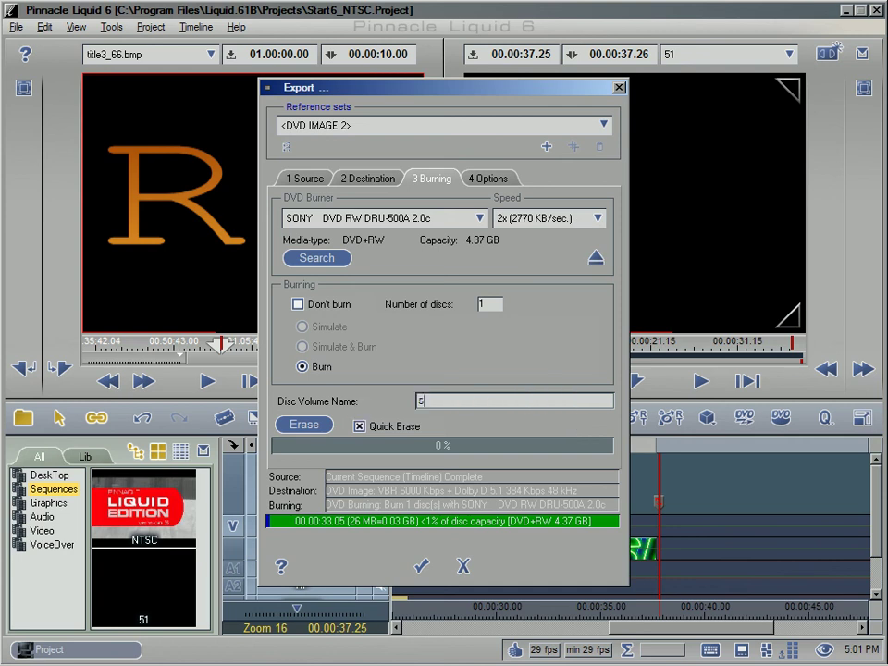
{"action": "type", "text": "1"}
{"action": "left_click", "coordinate": [421, 567]}
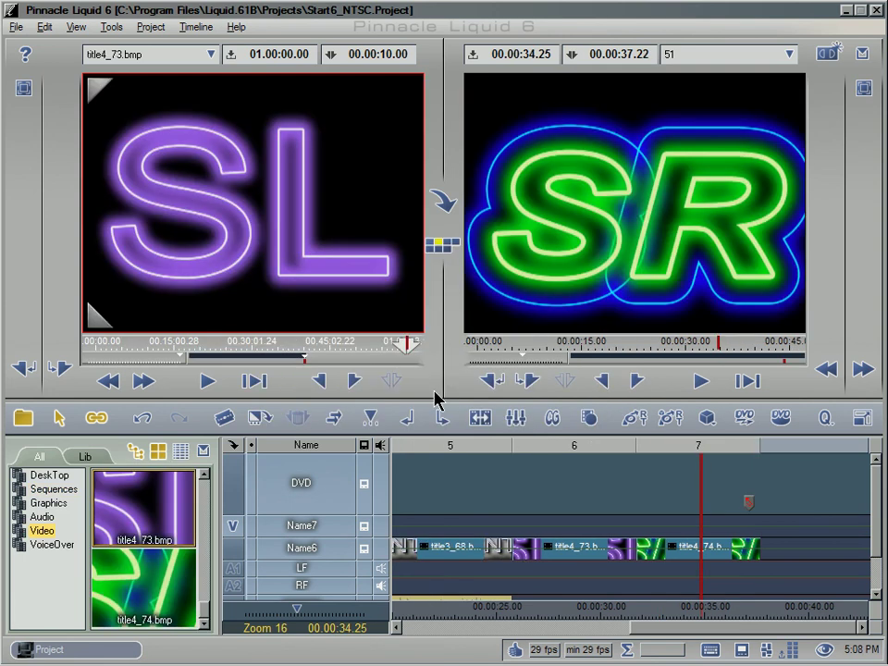
Step: Start another DVD export of sequence 51 with Dolby Digital 5.1 as the audio format
{"action": "left_click", "coordinate": [17, 28]}
{"action": "mouse_move", "coordinate": [36, 239]}
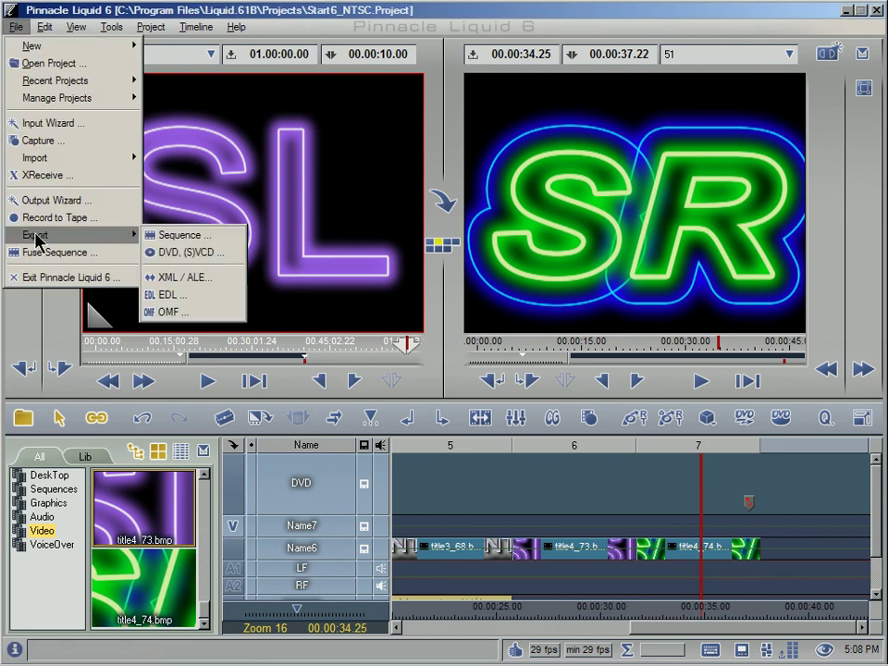
{"action": "left_click", "coordinate": [185, 252]}
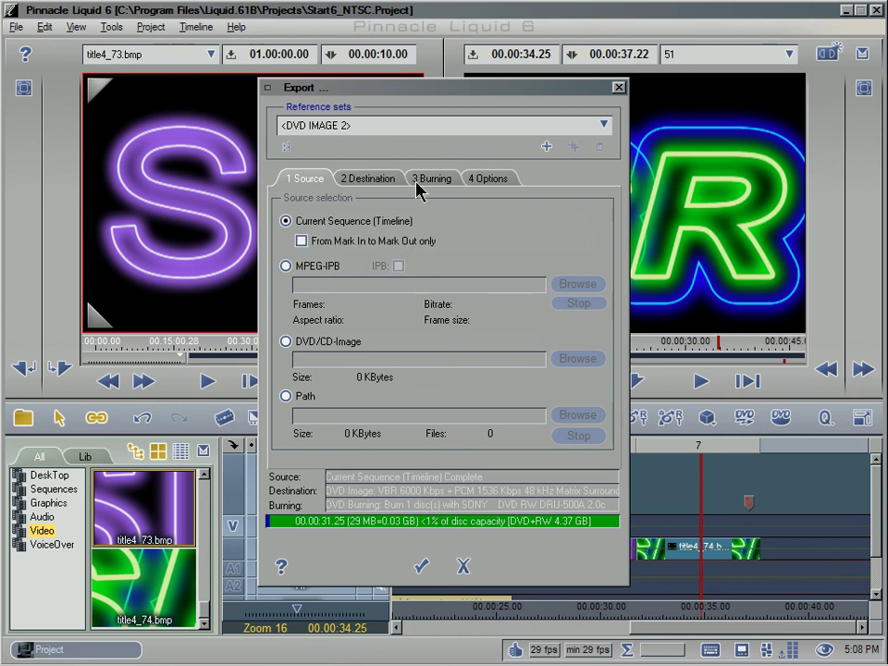
{"action": "left_click", "coordinate": [372, 184]}
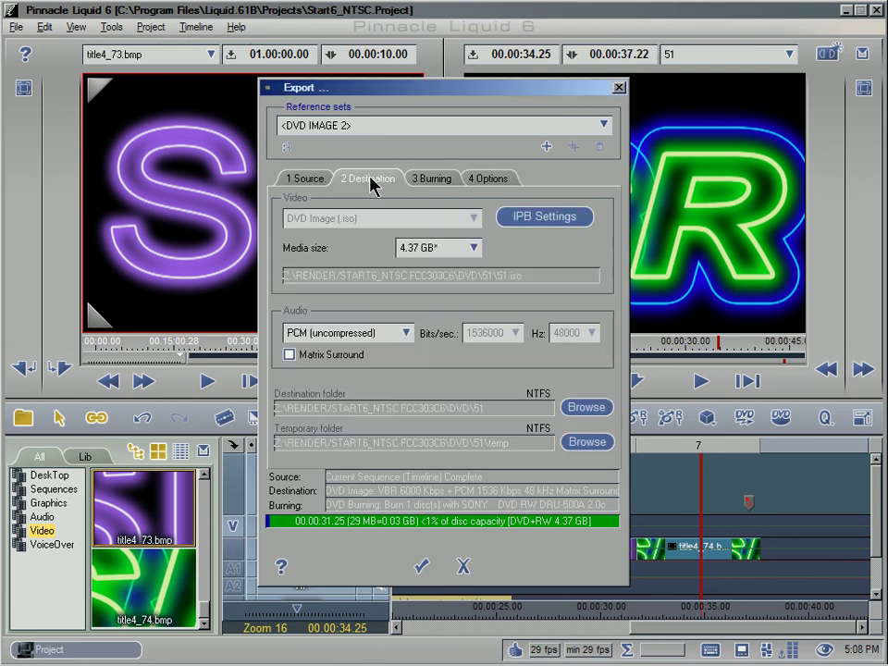
{"action": "left_click", "coordinate": [405, 332]}
{"action": "left_click", "coordinate": [394, 382]}
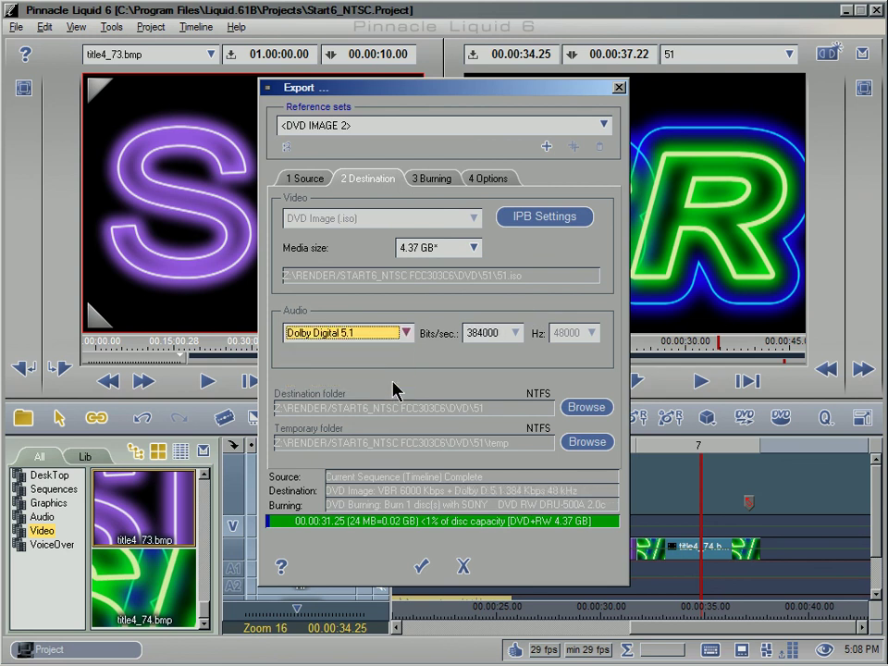
Step: Try to export and burn the disc at 2x speed with the disc volume name 51
{"action": "left_click", "coordinate": [448, 179]}
{"action": "left_click", "coordinate": [536, 218]}
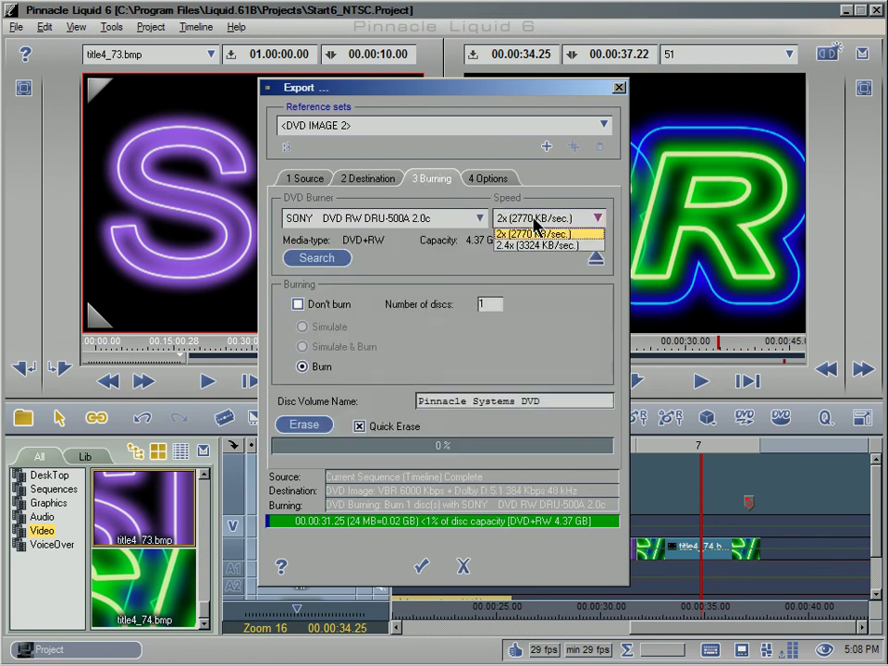
{"action": "left_click", "coordinate": [538, 222]}
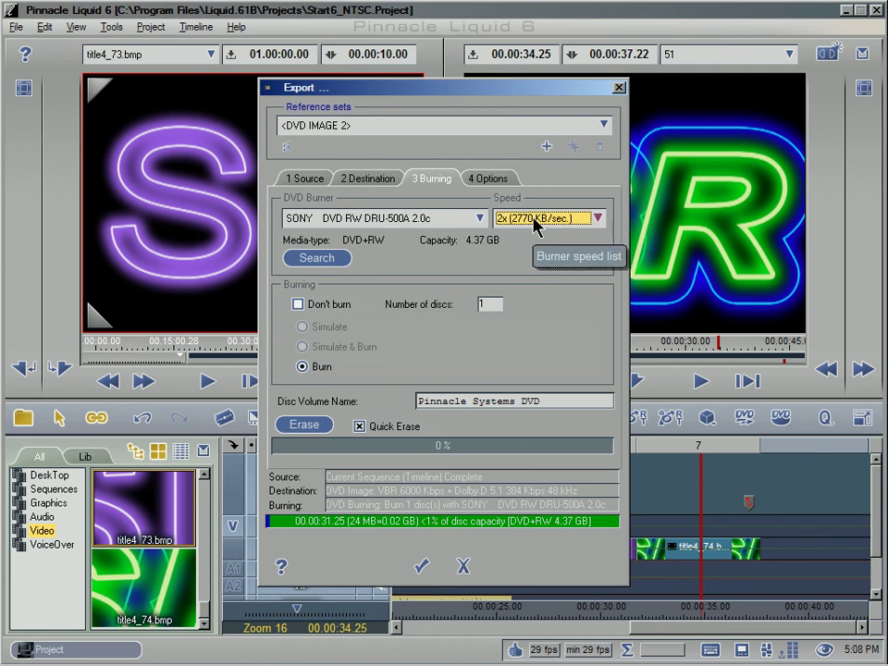
{"action": "triple_click", "coordinate": [514, 401]}
{"action": "type", "text": "s"}
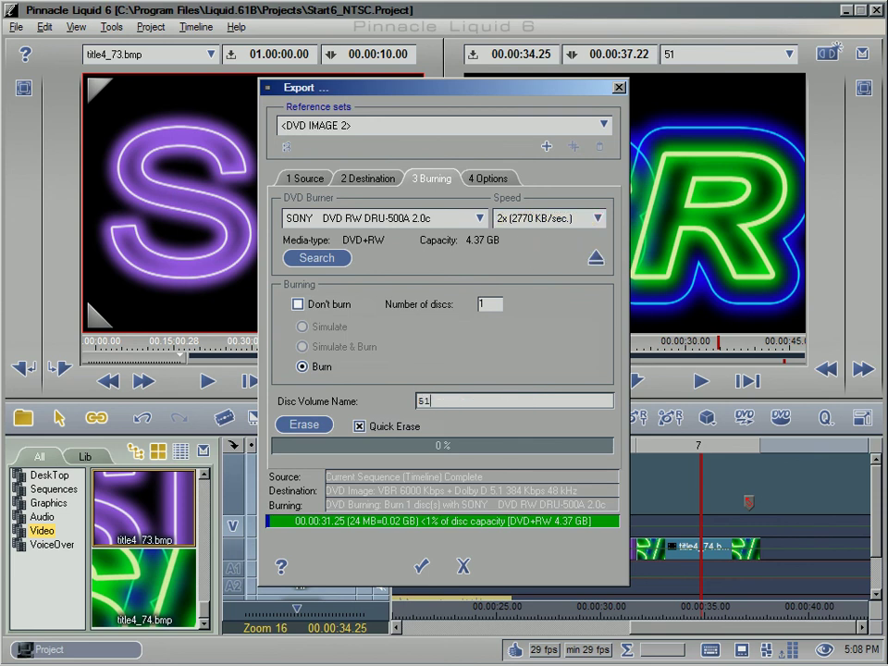
{"action": "left_click", "coordinate": [585, 222]}
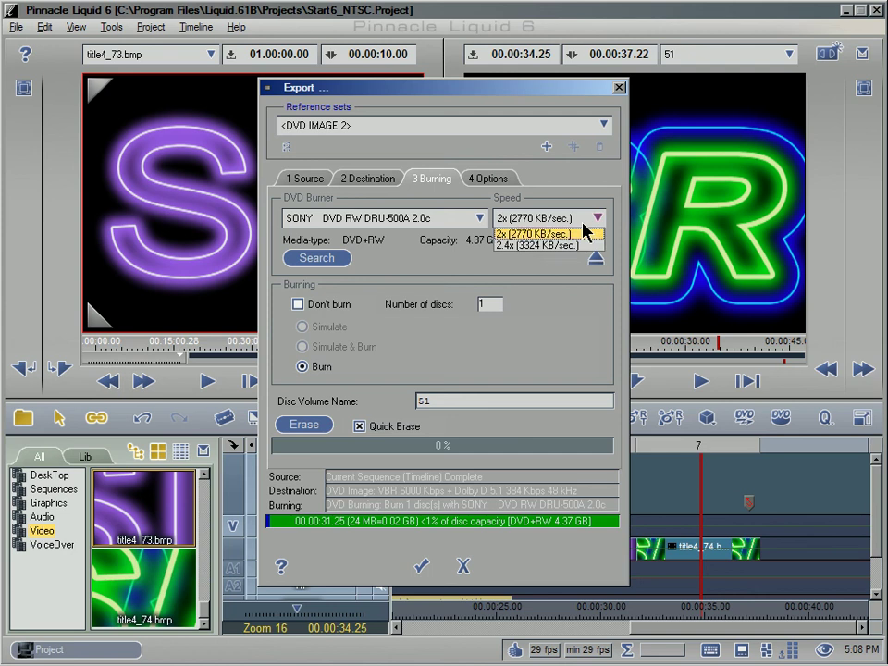
{"action": "left_click", "coordinate": [584, 224]}
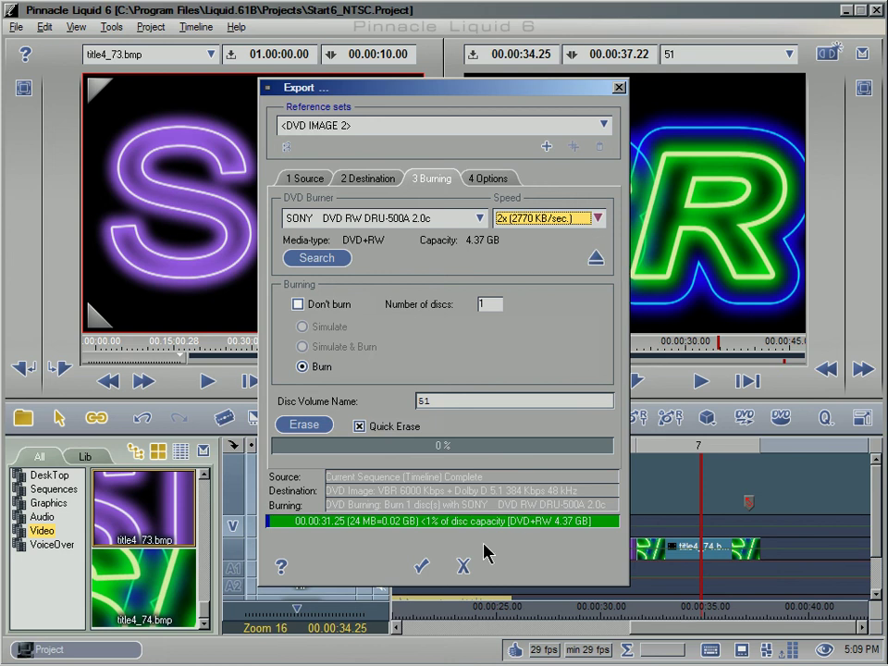
{"action": "left_click", "coordinate": [422, 568]}
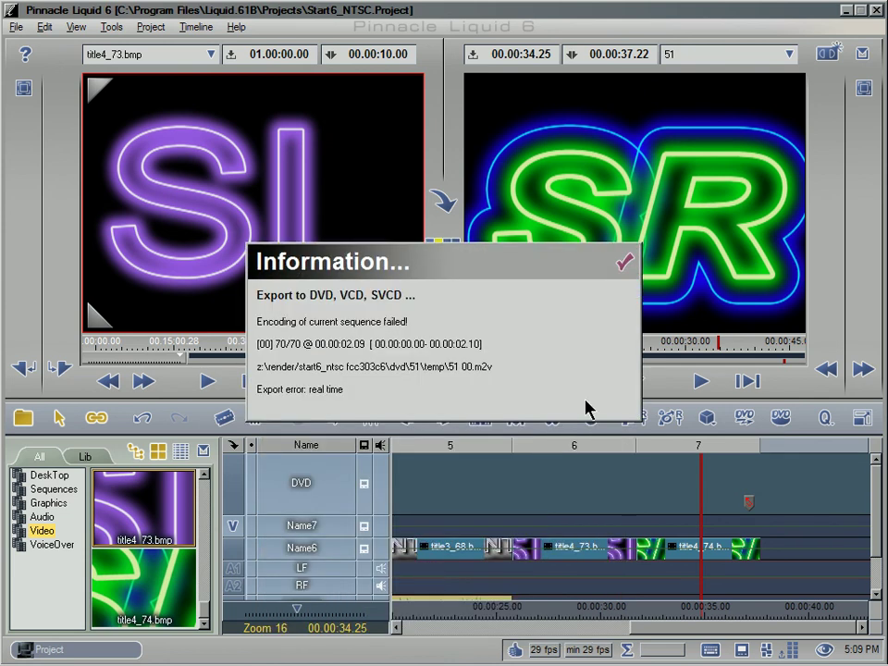
{"action": "left_click", "coordinate": [625, 267]}
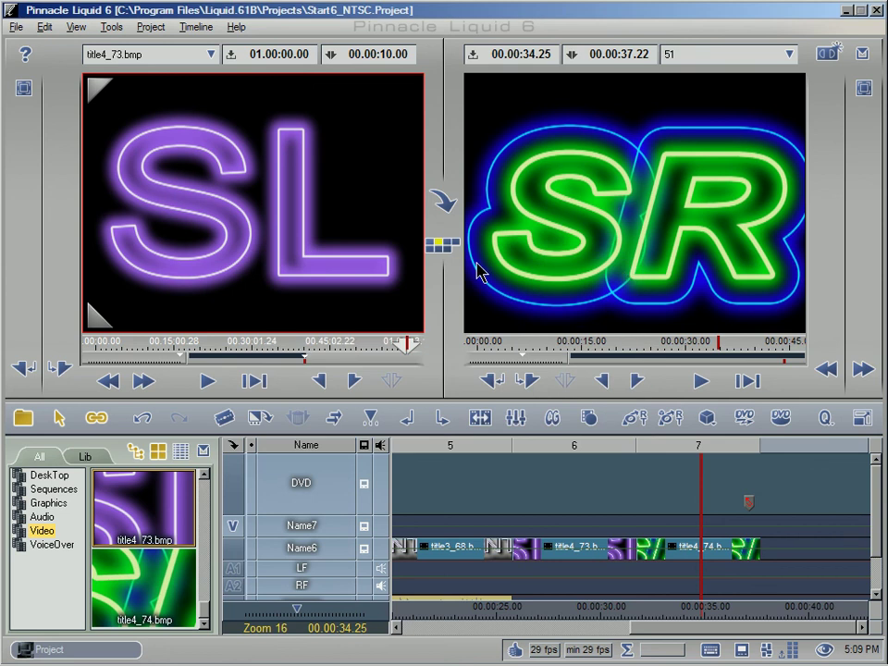
Step: Start another DVD export with the DVD VOB 1 reference set and accept its constant-bitrate video settings
{"action": "left_click", "coordinate": [16, 27]}
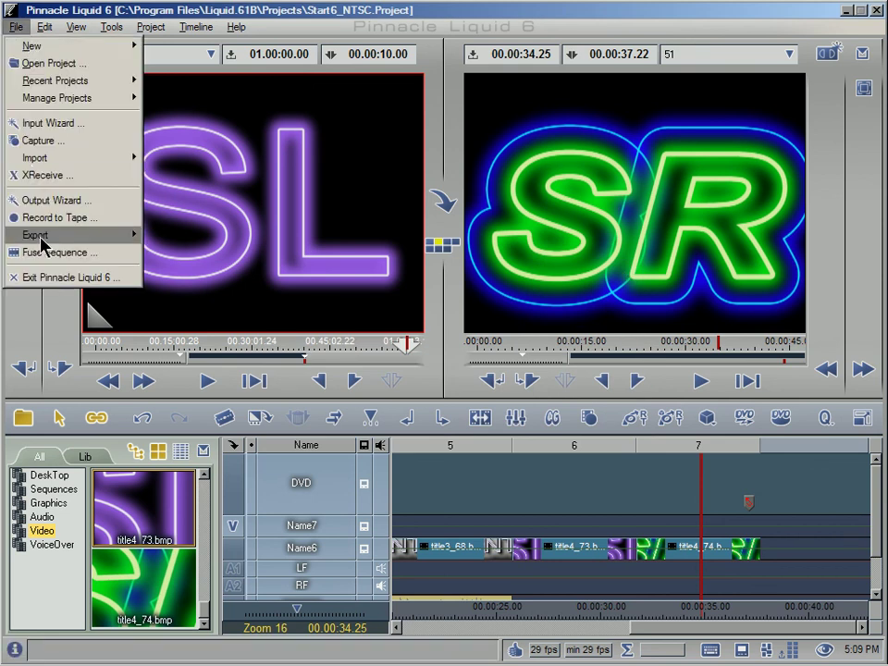
{"action": "mouse_move", "coordinate": [37, 237]}
{"action": "left_click", "coordinate": [153, 194]}
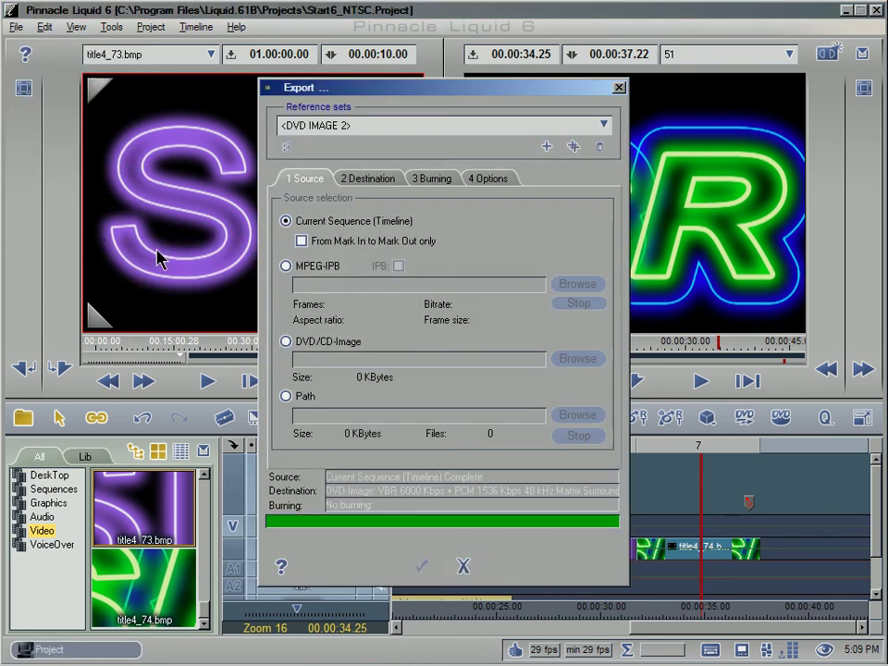
{"action": "left_click", "coordinate": [542, 135]}
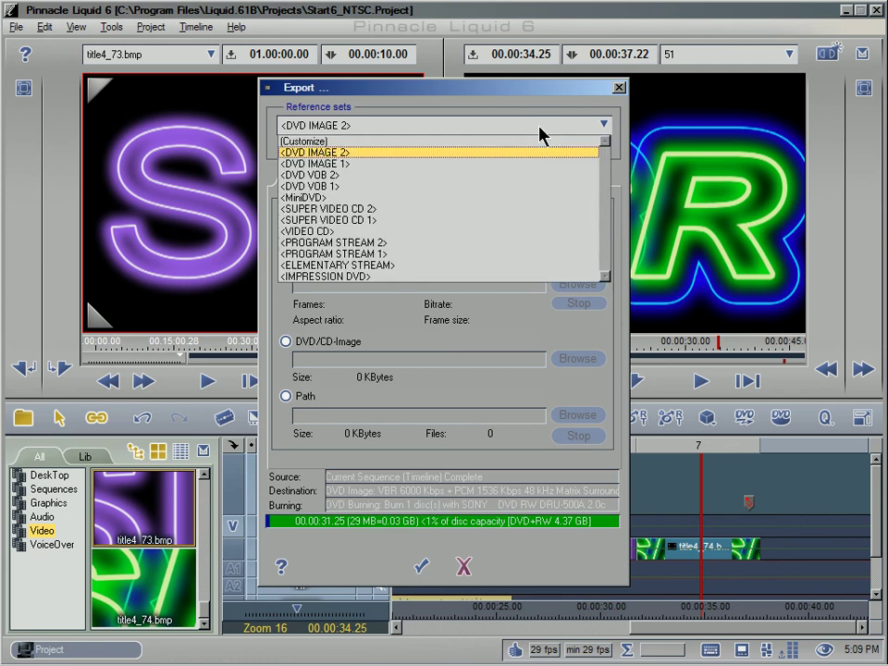
{"action": "left_click", "coordinate": [404, 176]}
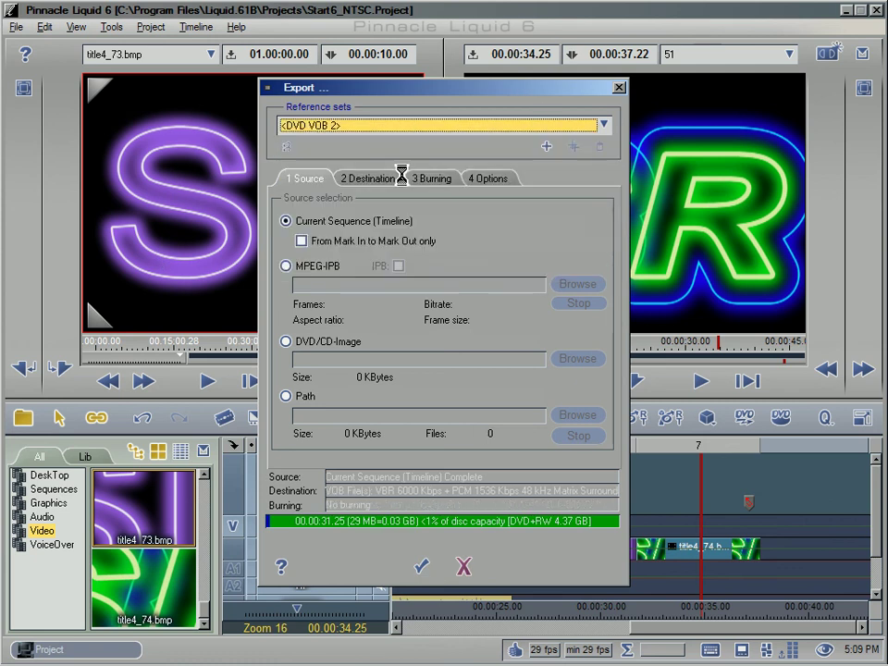
{"action": "double_click", "coordinate": [404, 126]}
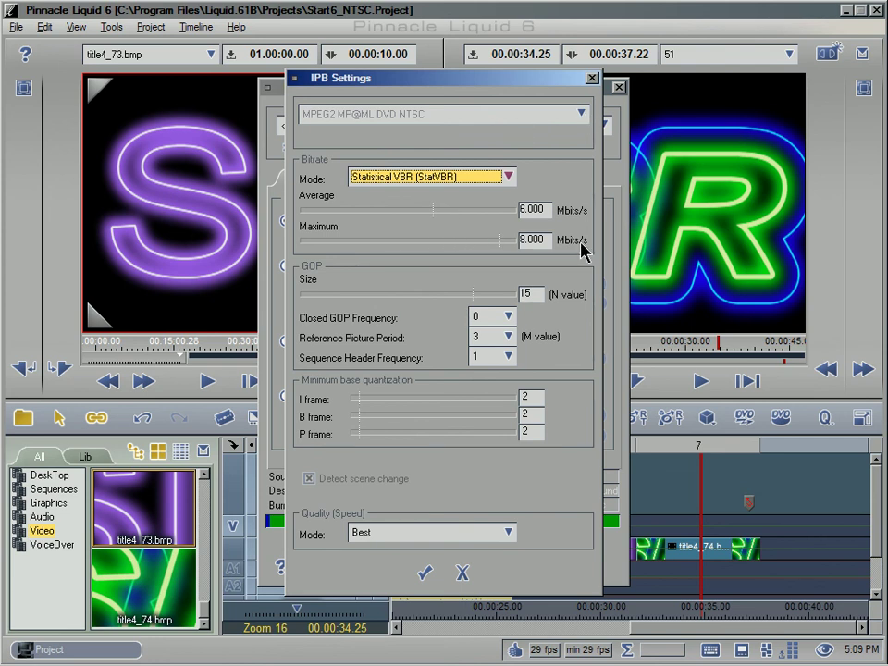
{"action": "left_click", "coordinate": [462, 571]}
{"action": "left_click", "coordinate": [442, 127]}
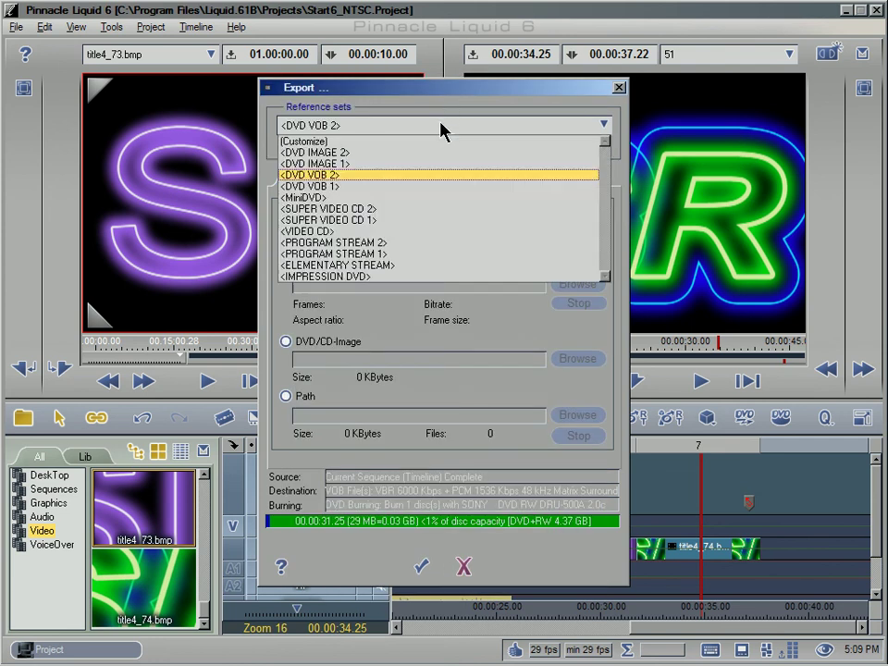
{"action": "left_click", "coordinate": [435, 186]}
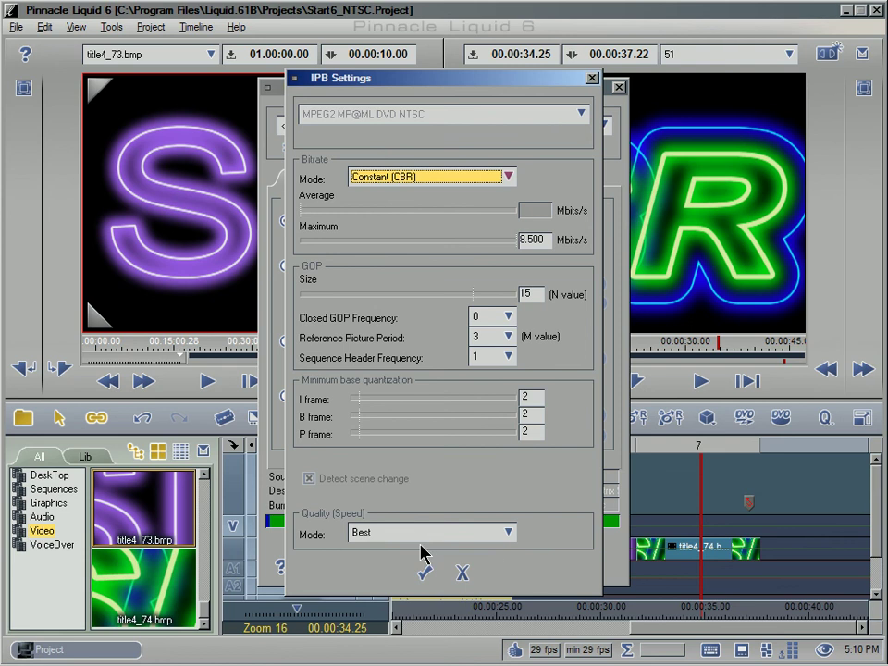
{"action": "left_click", "coordinate": [424, 573]}
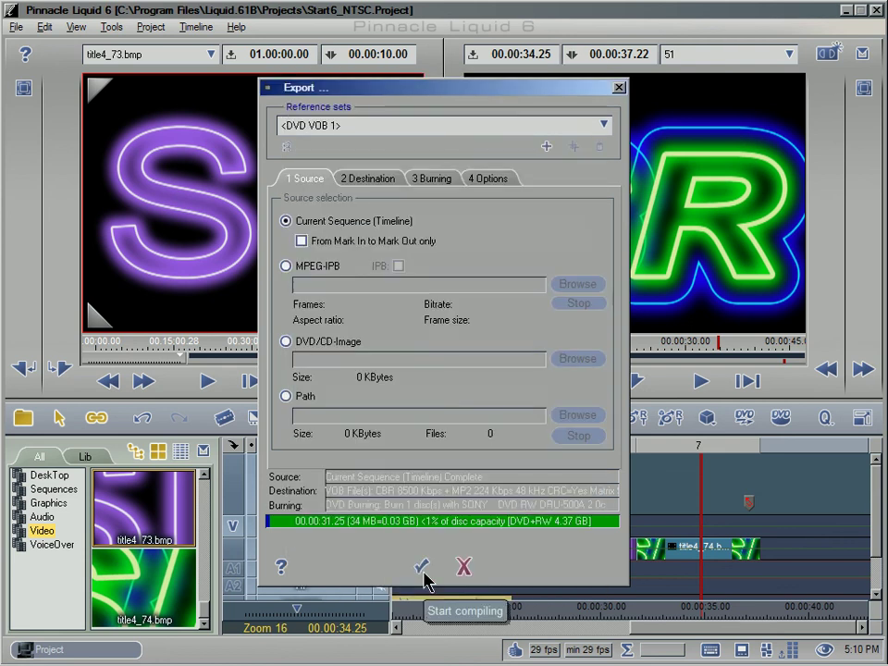
Step: Set the audio format of the DVD VOB 1 export to Dolby Digital 5.1
{"action": "left_click", "coordinate": [368, 177]}
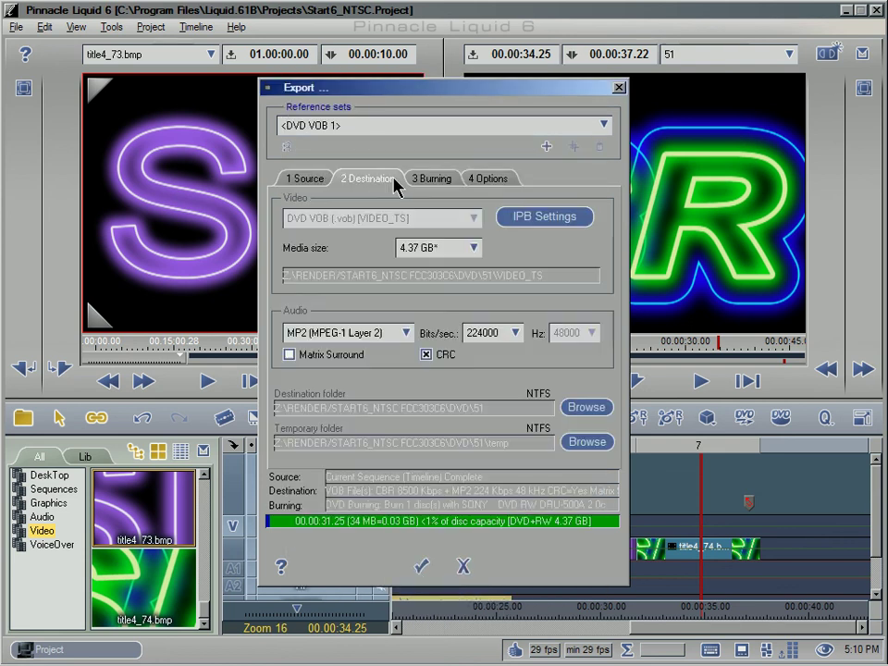
{"action": "left_click", "coordinate": [404, 335]}
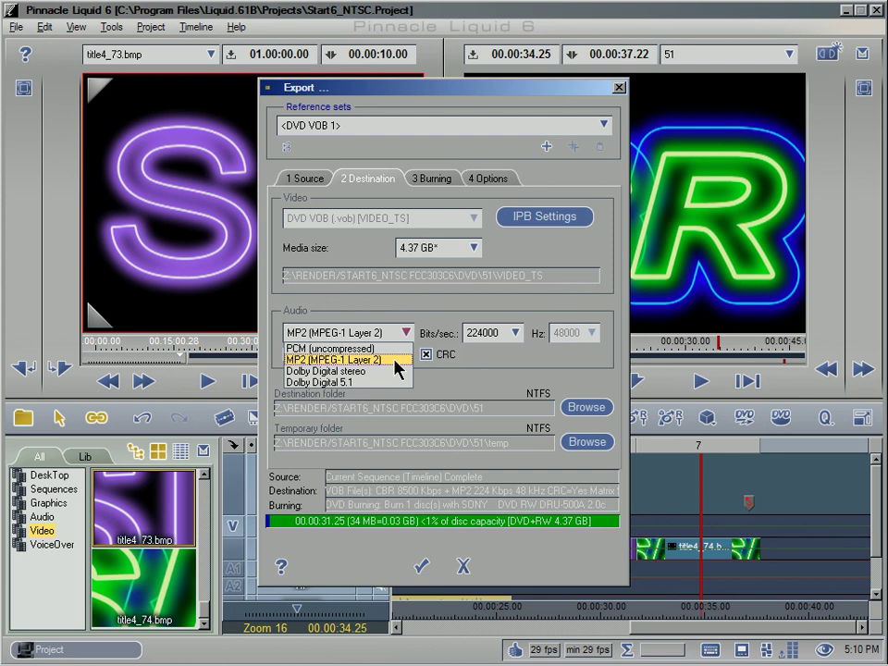
{"action": "left_click", "coordinate": [355, 390]}
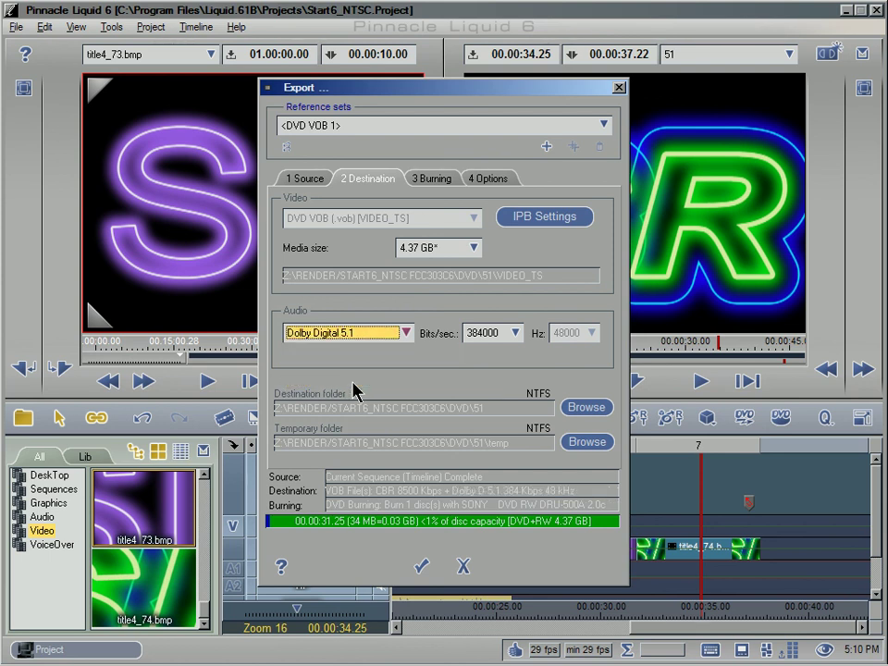
Step: Name the disc volume 51 and try to run the DVD VOB 1 export and burn
{"action": "left_click", "coordinate": [437, 180]}
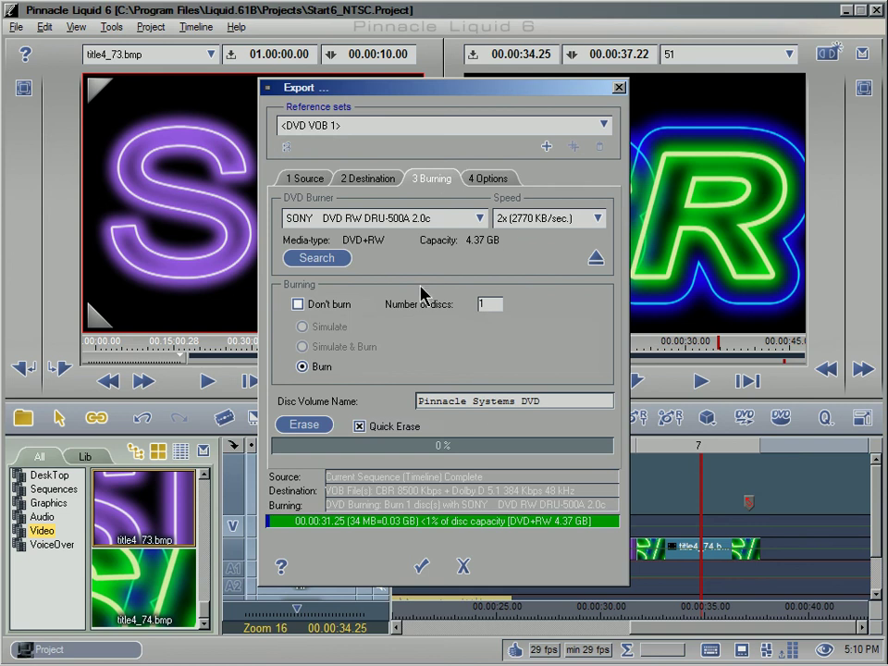
{"action": "left_click", "coordinate": [437, 405]}
{"action": "type", "text": "51"}
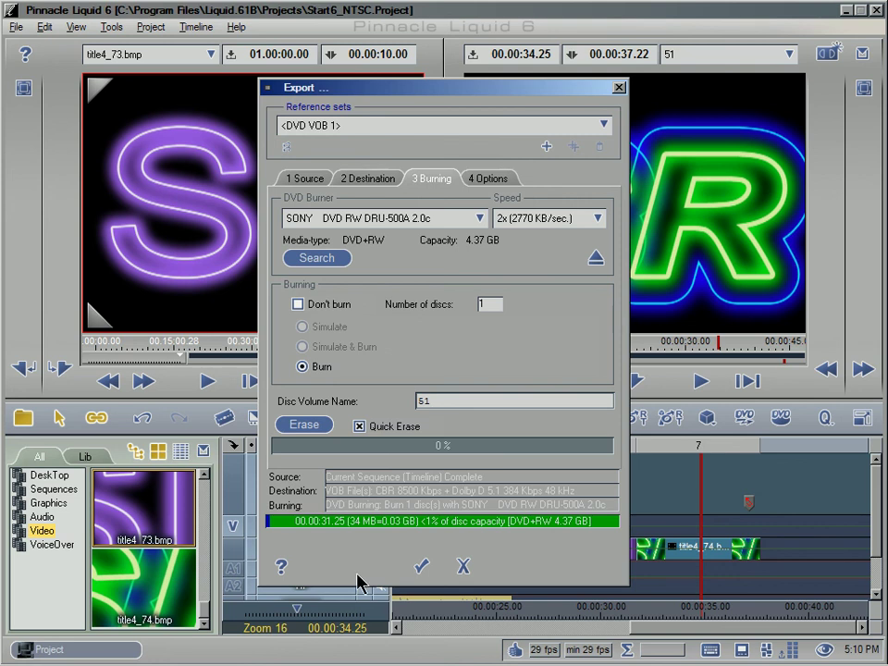
{"action": "left_click", "coordinate": [422, 568]}
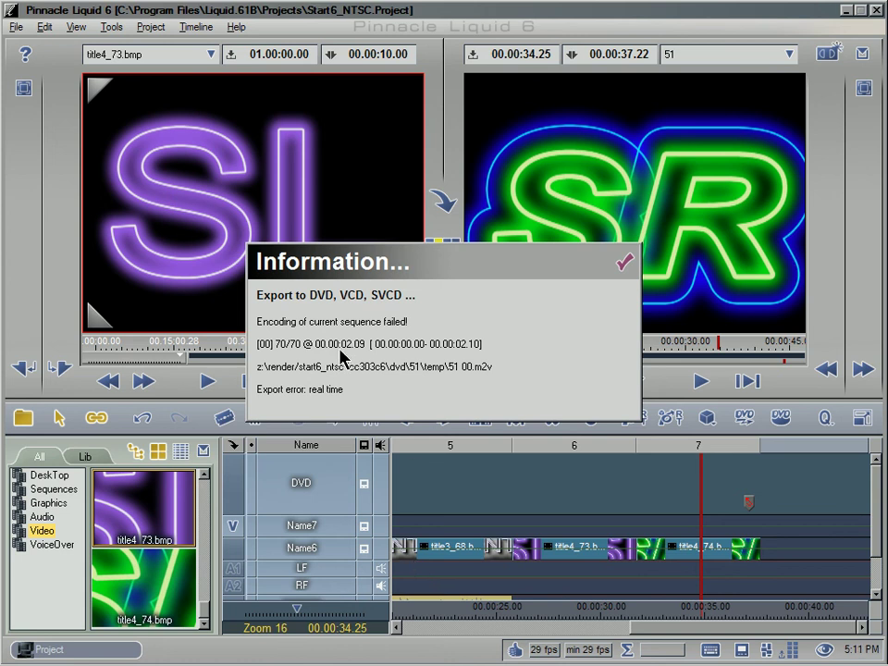
{"action": "left_click", "coordinate": [435, 356]}
Step: Start a new DVD export with the DVD IMAGE 1 reference set and accept its constant-bitrate video settings
{"action": "left_click", "coordinate": [15, 27]}
{"action": "mouse_move", "coordinate": [37, 235]}
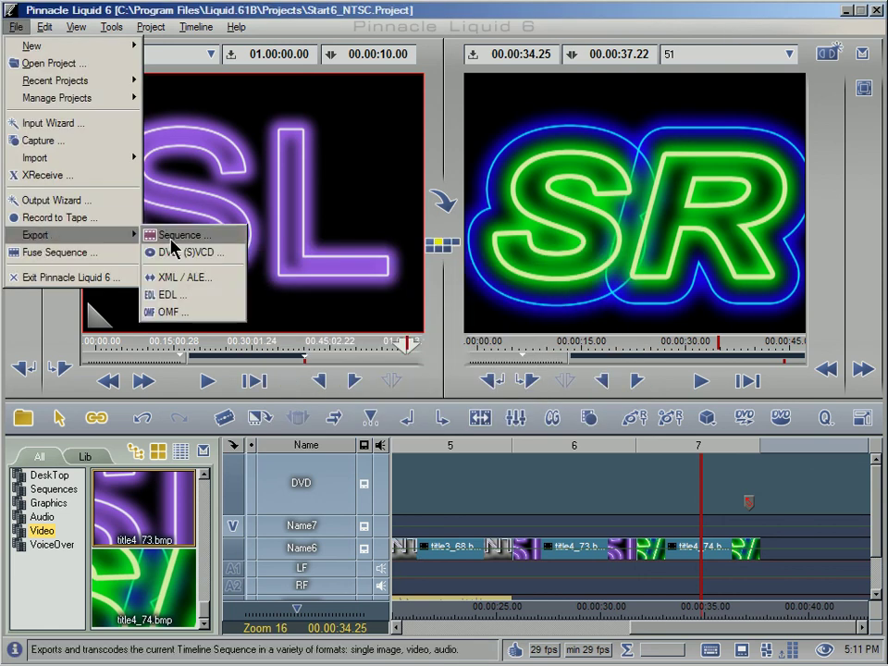
{"action": "left_click", "coordinate": [182, 252]}
{"action": "left_click", "coordinate": [394, 182]}
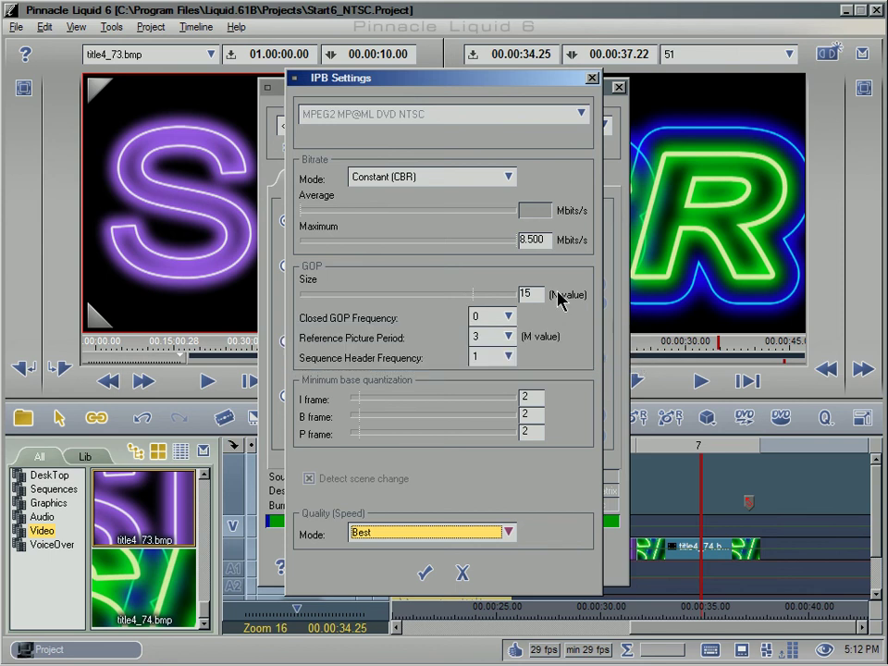
{"action": "left_click", "coordinate": [425, 573]}
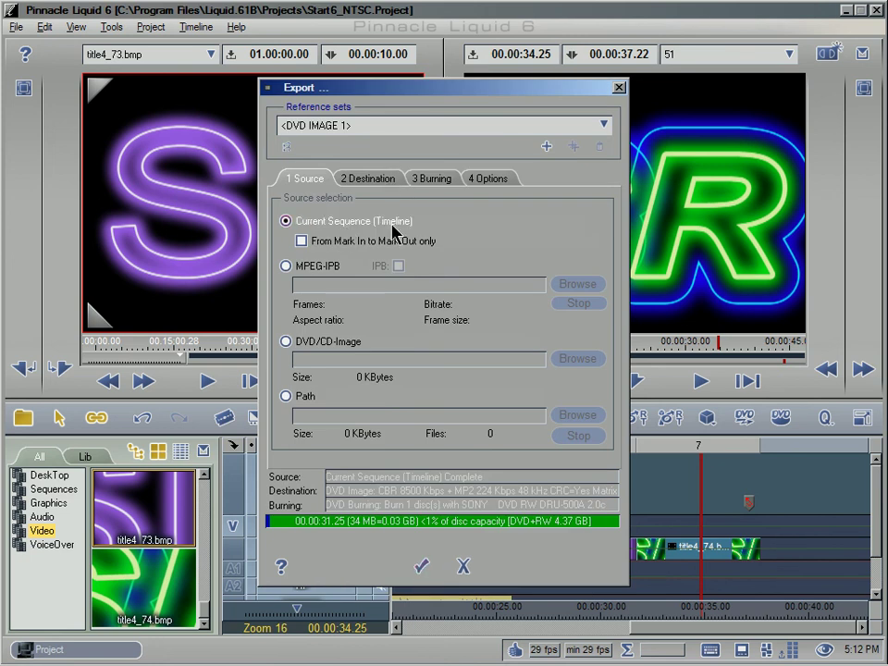
Step: Set the export's audio format to Dolby Digital 5.1 and the disc volume name to 51
{"action": "left_click", "coordinate": [387, 179]}
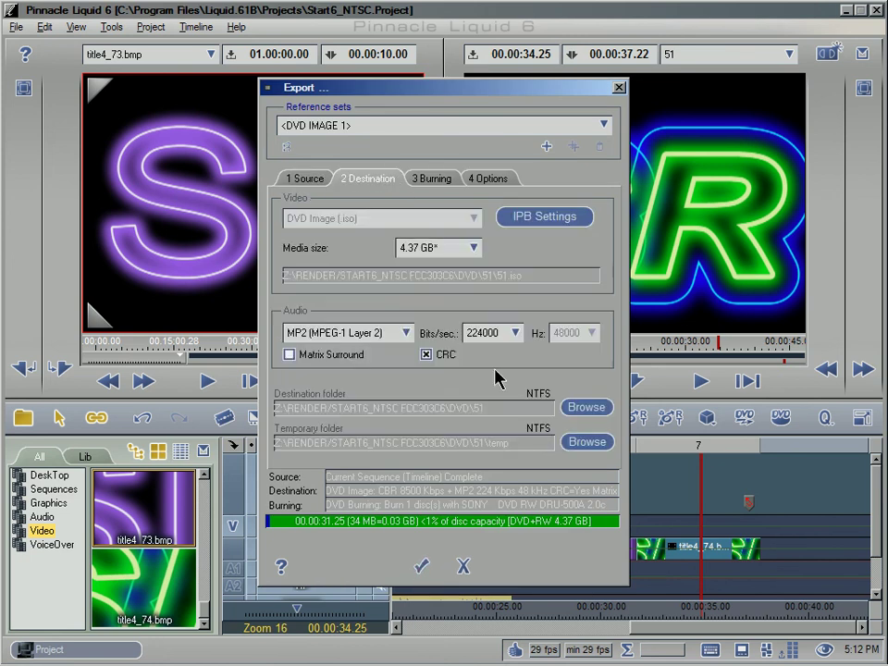
{"action": "left_click", "coordinate": [406, 332]}
{"action": "left_click", "coordinate": [395, 383]}
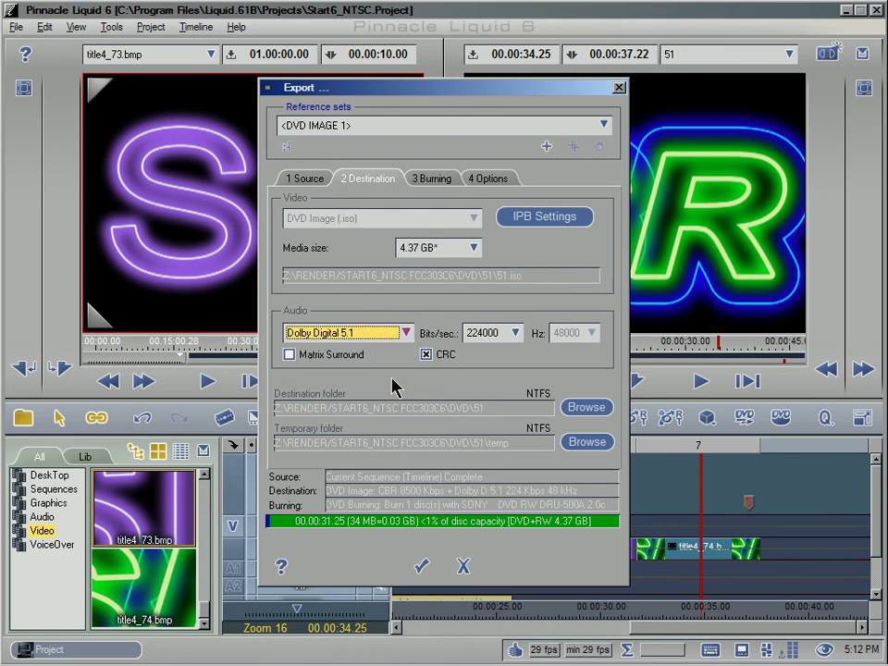
{"action": "left_click", "coordinate": [433, 180]}
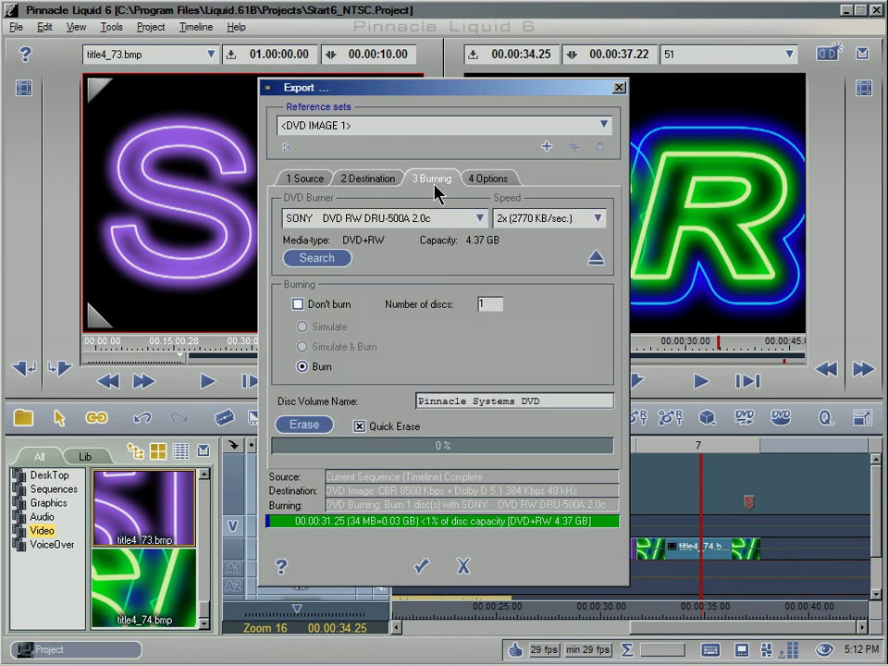
{"action": "left_click", "coordinate": [323, 408]}
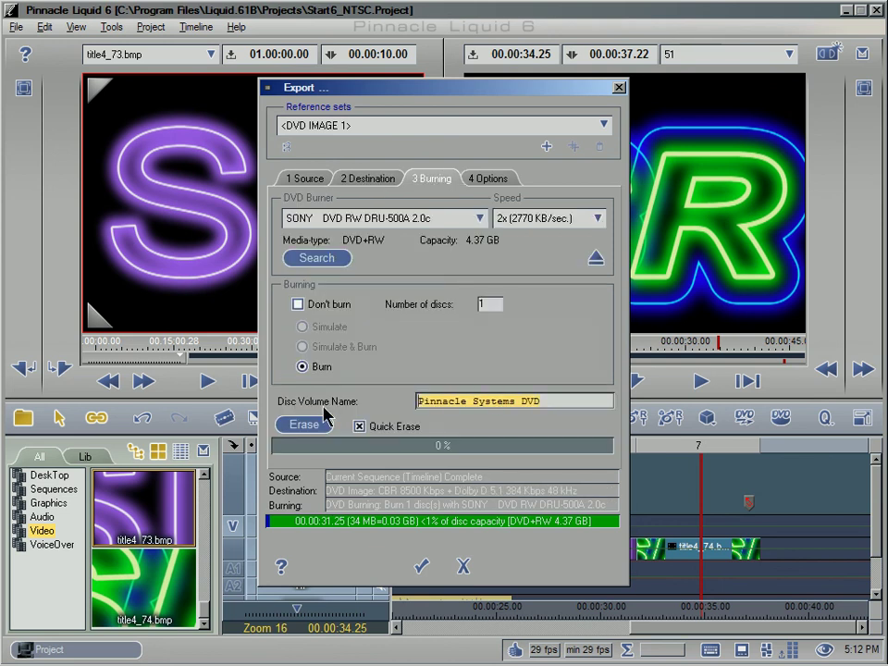
{"action": "type", "text": "51"}
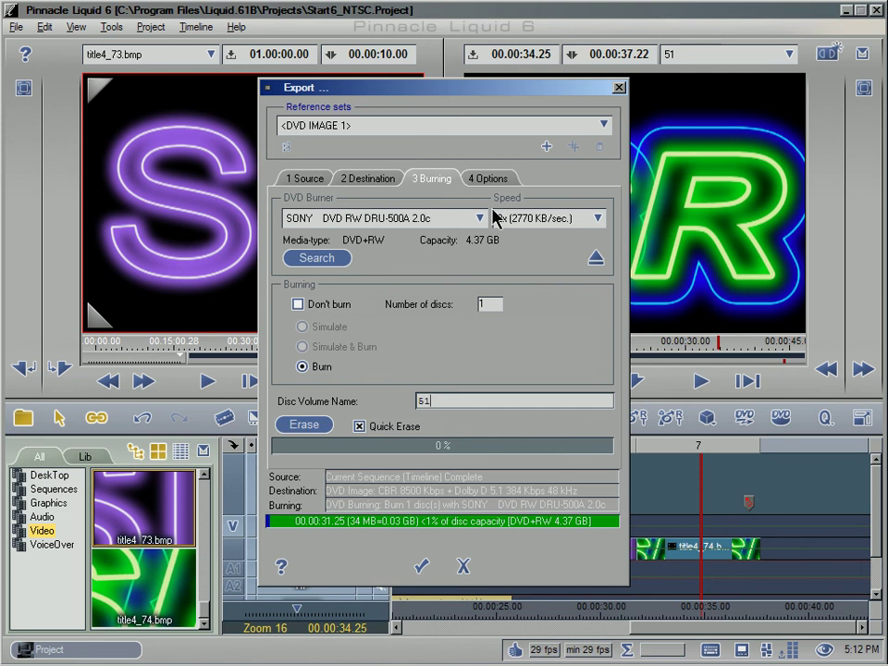
Step: Enable the still picture menu option, run the export and accept creating a file up to the reached point
{"action": "left_click", "coordinate": [502, 180]}
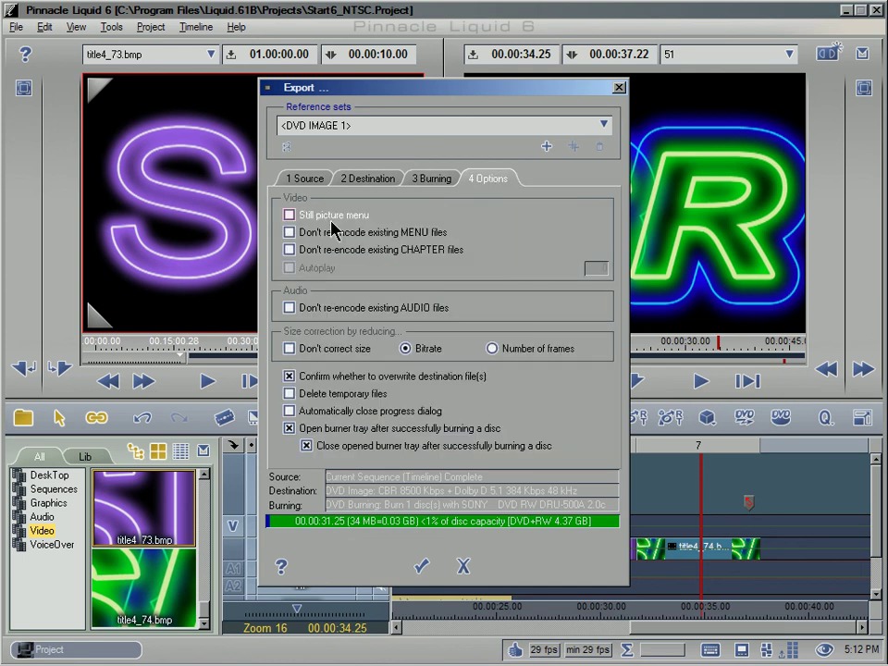
{"action": "left_click", "coordinate": [291, 215]}
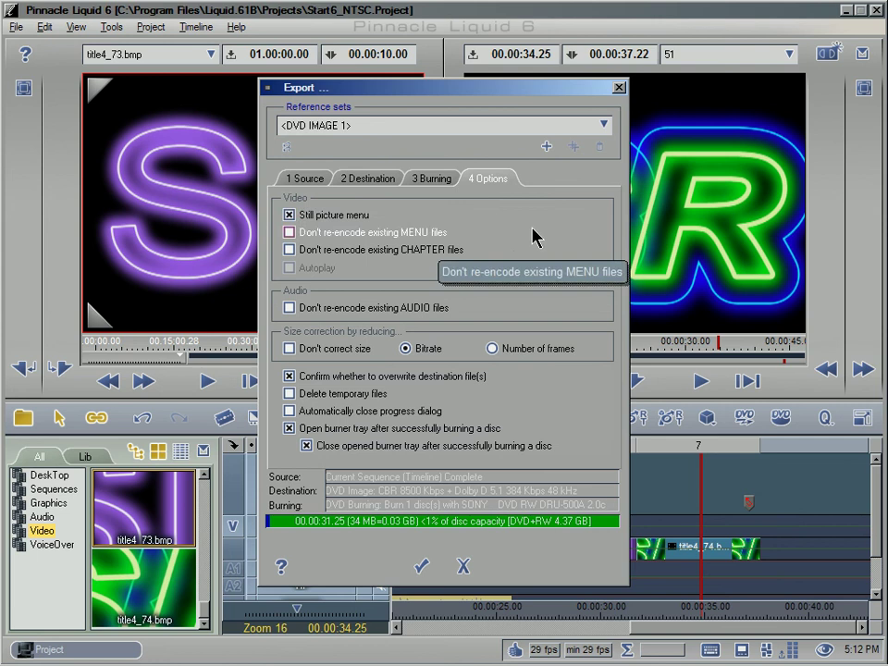
{"action": "left_click", "coordinate": [422, 569]}
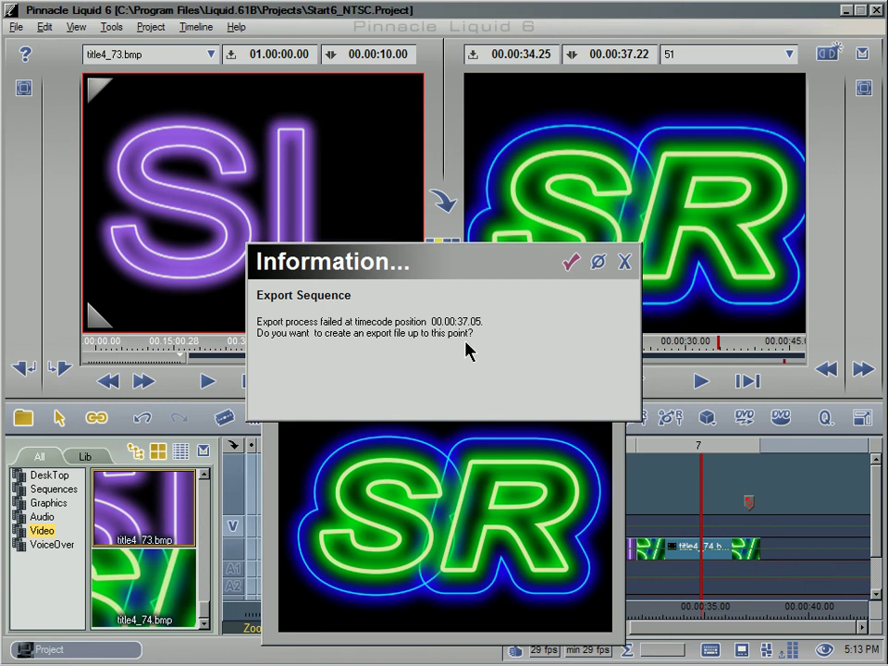
{"action": "left_click", "coordinate": [568, 264]}
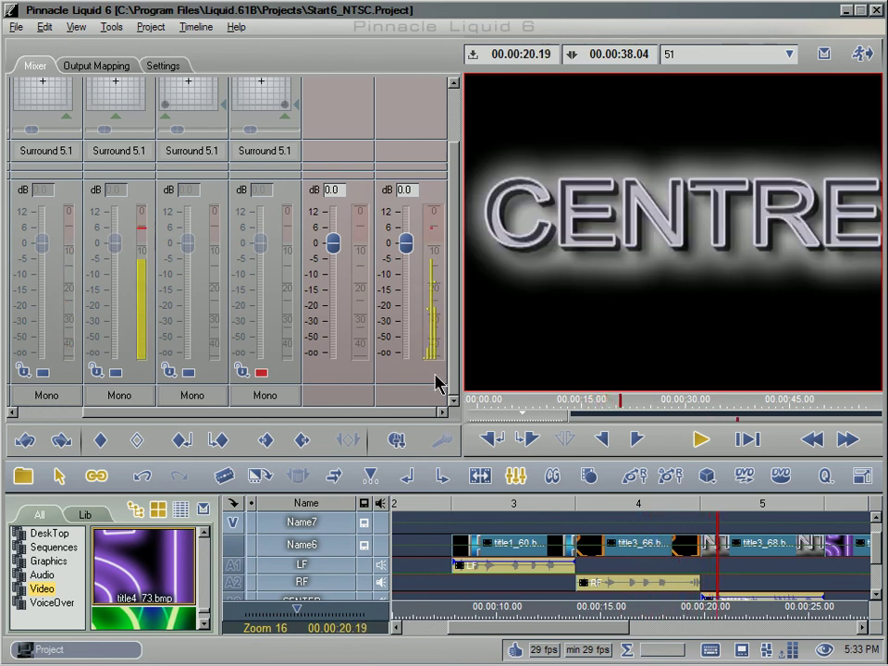
Step: Move the playhead to the next edit point and close the audio mixer
{"action": "left_click", "coordinate": [442, 480]}
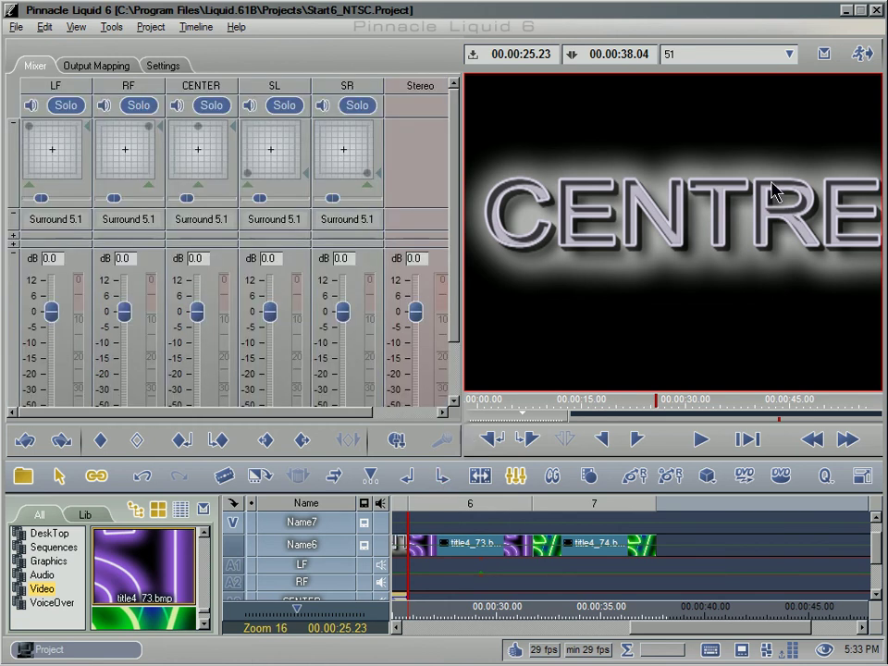
{"action": "left_click", "coordinate": [863, 52]}
Step: Set up an AVI sequence export with DV Window (Interlaced) video and PCM 16bit 48000 Hz Matrix Surround audio, and cancel it
{"action": "left_click", "coordinate": [14, 28]}
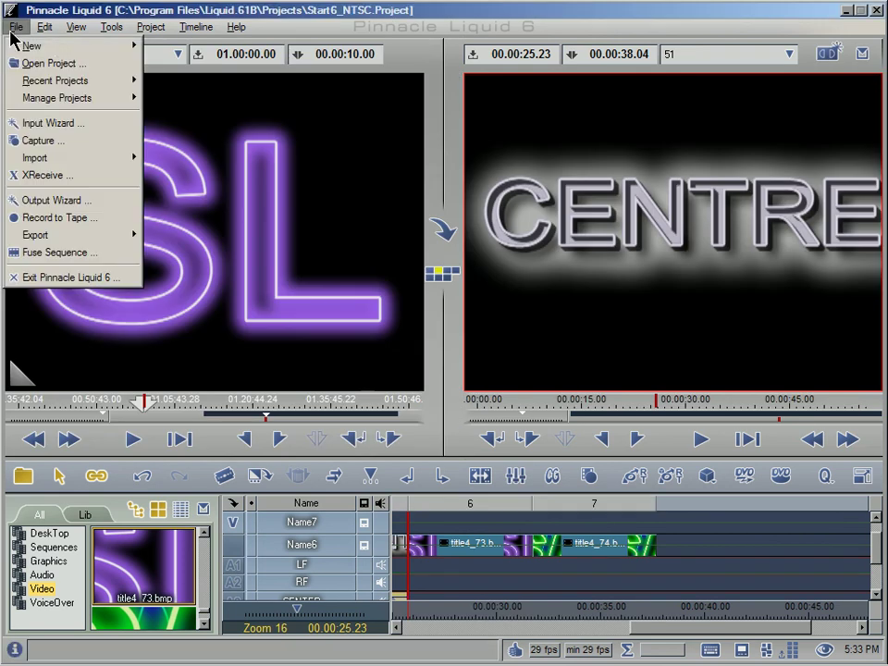
{"action": "mouse_move", "coordinate": [64, 233]}
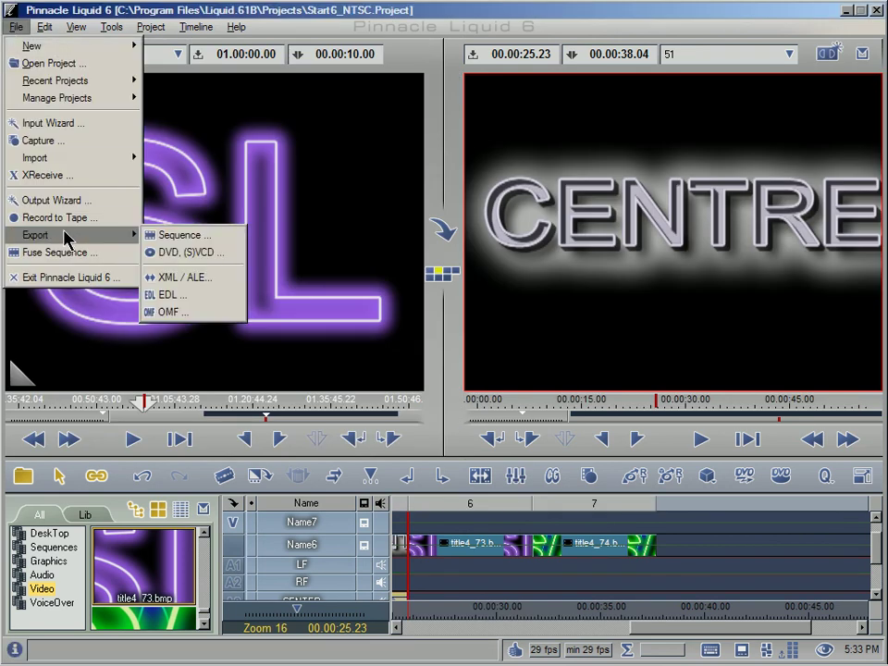
{"action": "left_click", "coordinate": [177, 236]}
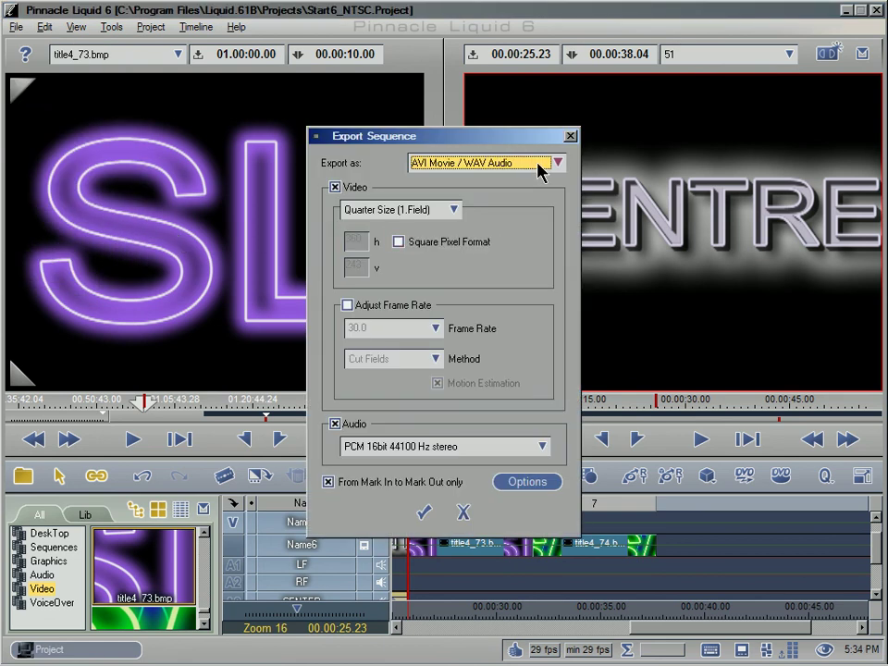
{"action": "left_click", "coordinate": [453, 211]}
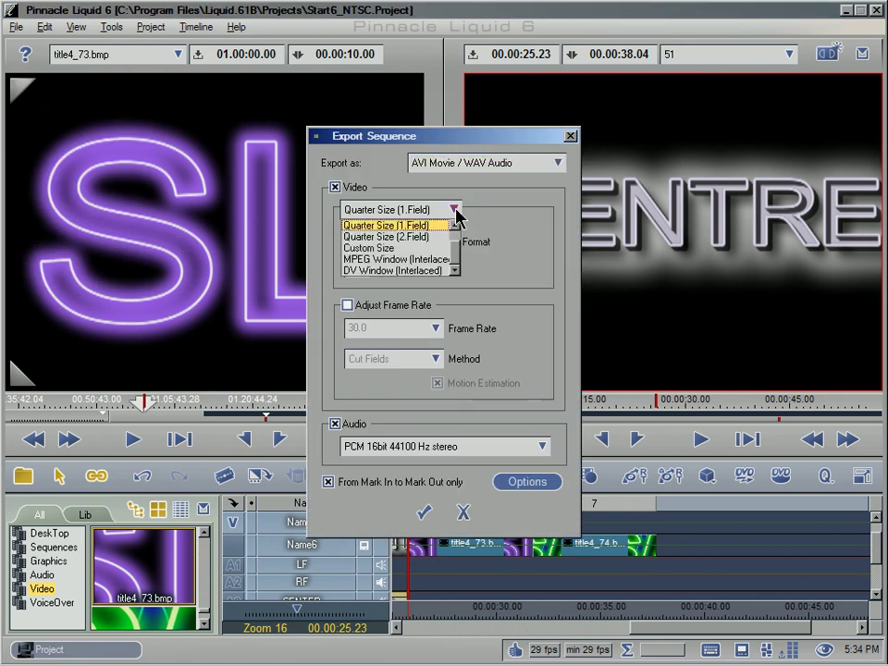
{"action": "left_click", "coordinate": [443, 272]}
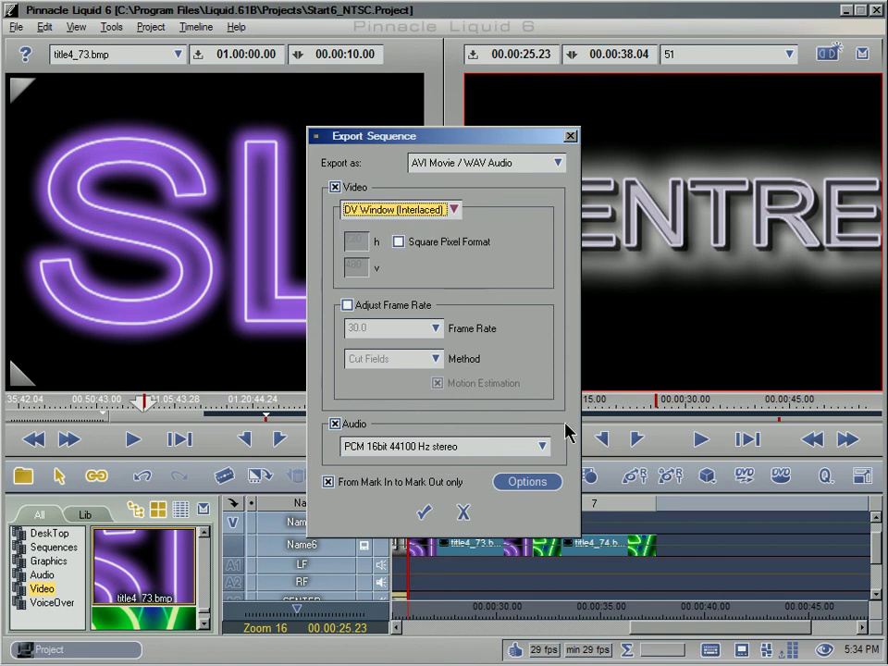
{"action": "left_click", "coordinate": [490, 449]}
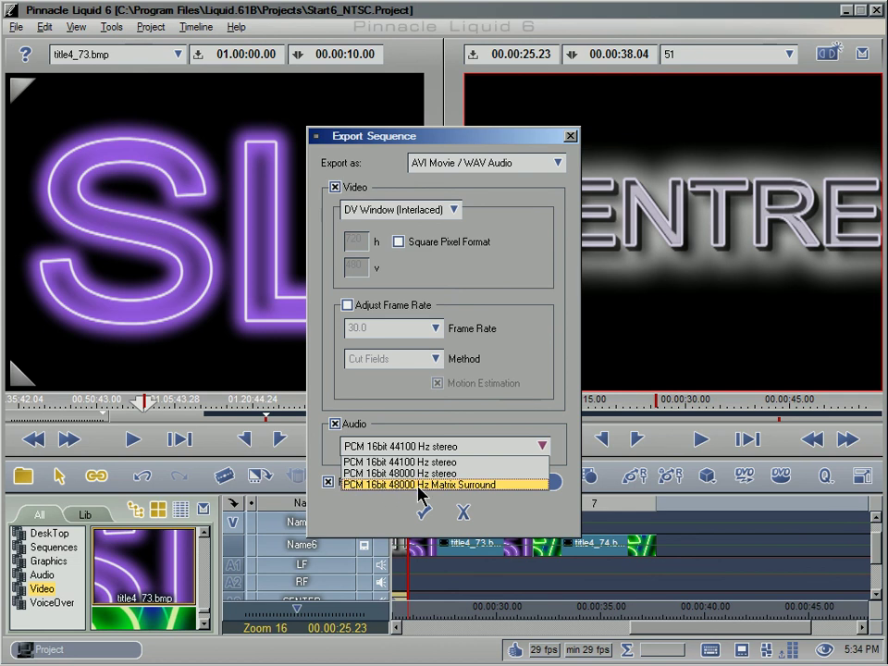
{"action": "left_click", "coordinate": [500, 486]}
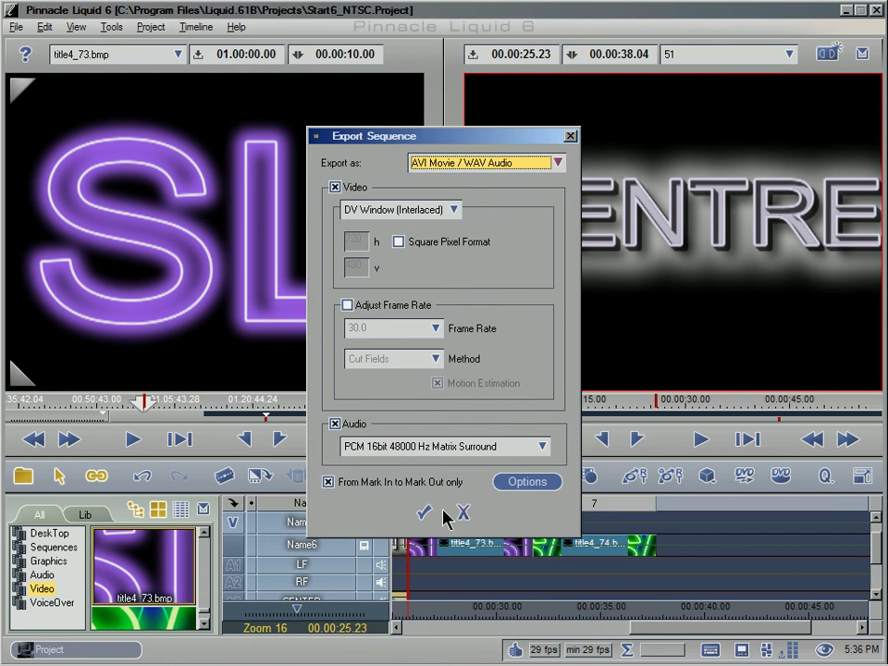
{"action": "left_click", "coordinate": [462, 512]}
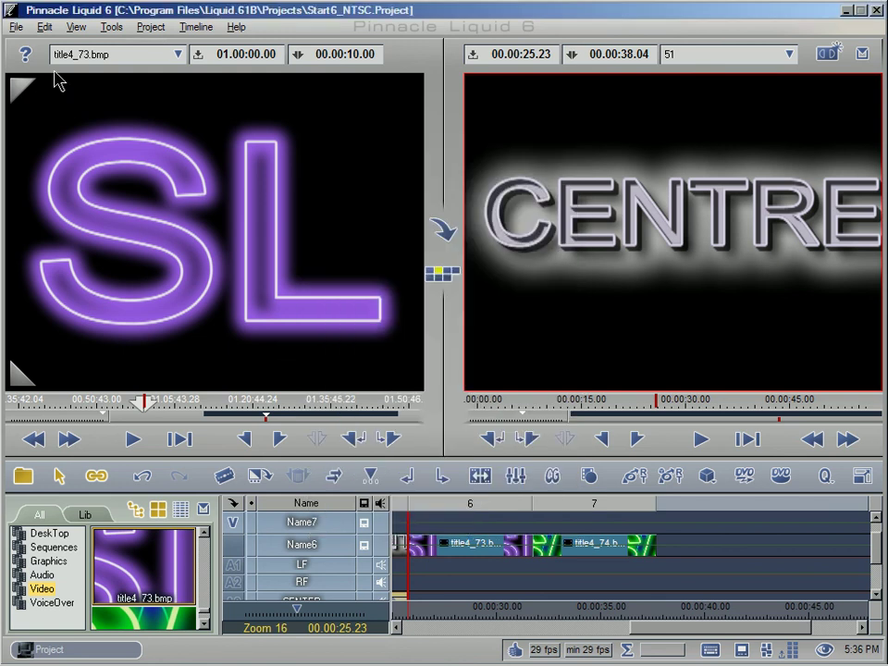
Step: Start a DVD export of the current sequence and set its destination audio format to Dolby Digital 5.1
{"action": "left_click", "coordinate": [20, 28]}
{"action": "mouse_move", "coordinate": [42, 237]}
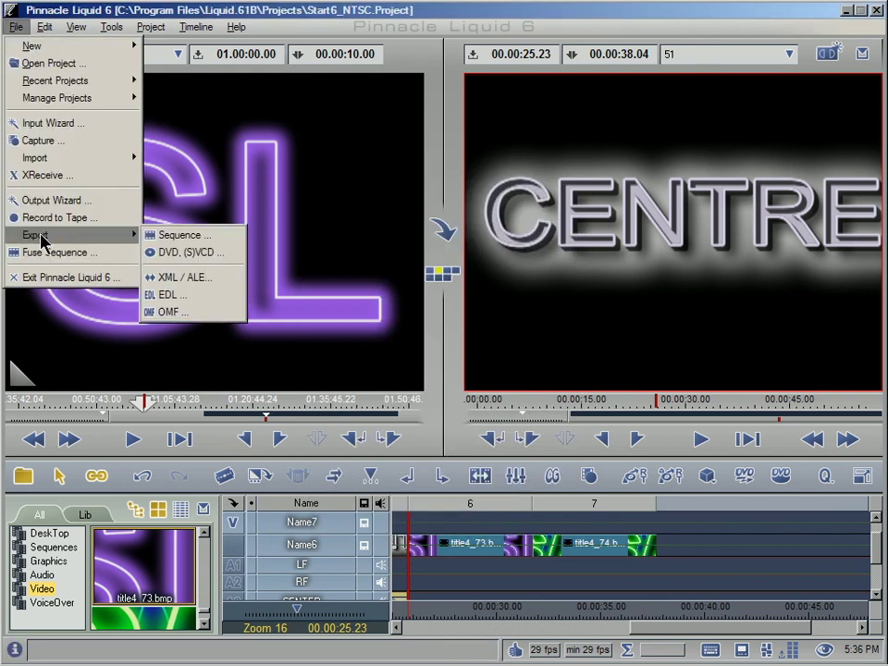
{"action": "left_click", "coordinate": [193, 253]}
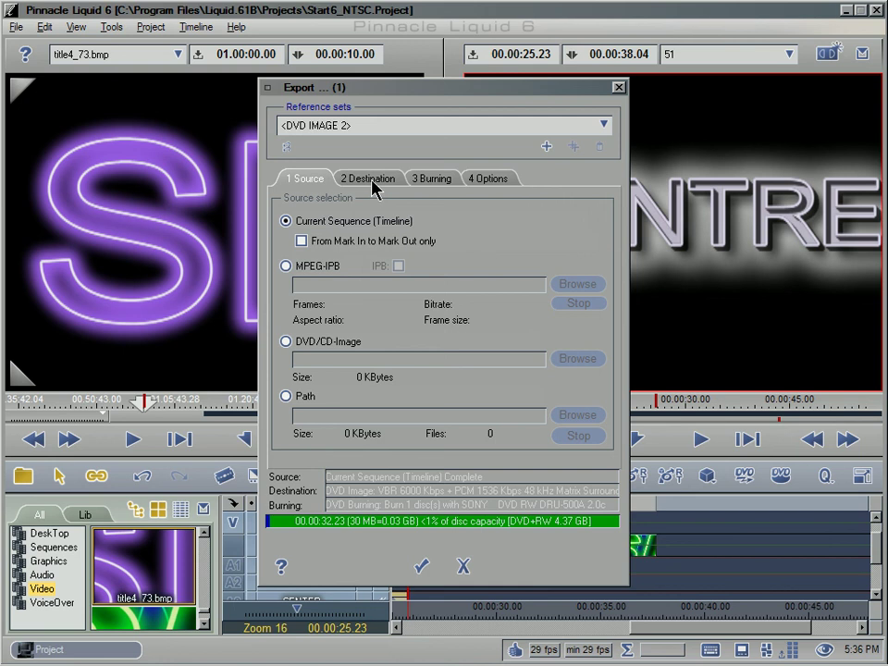
{"action": "left_click", "coordinate": [370, 179]}
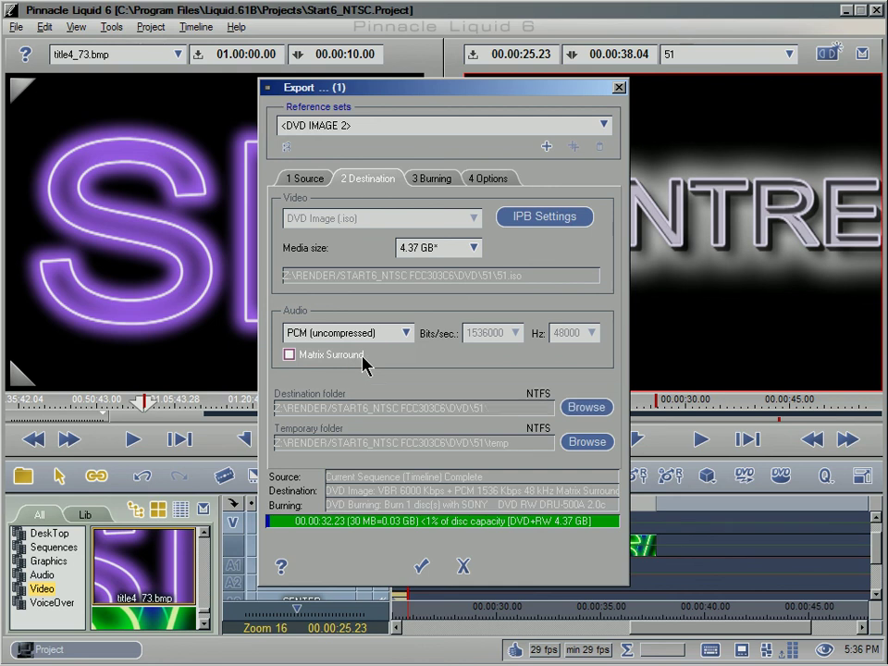
{"action": "left_click", "coordinate": [405, 332]}
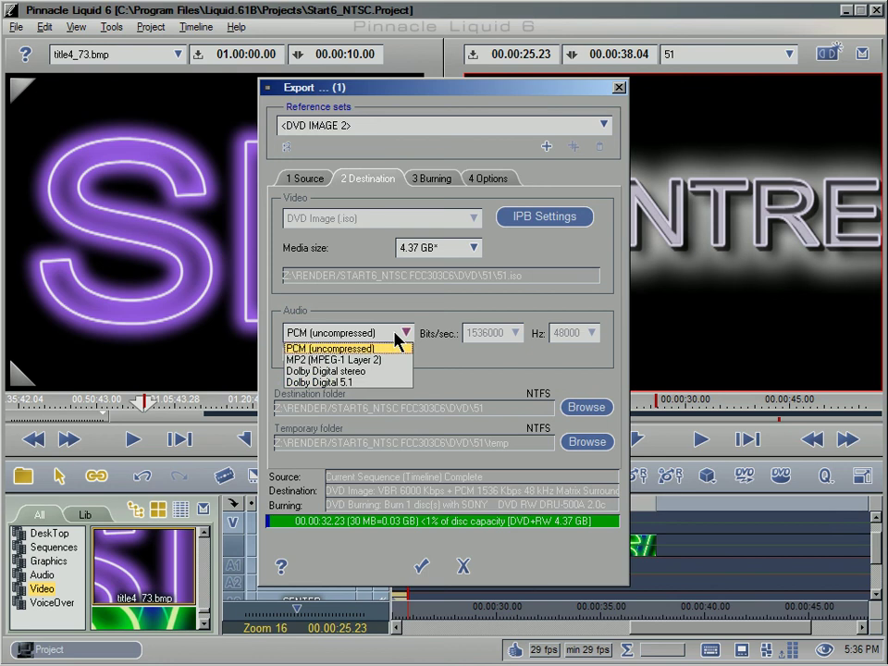
{"action": "left_click", "coordinate": [361, 383]}
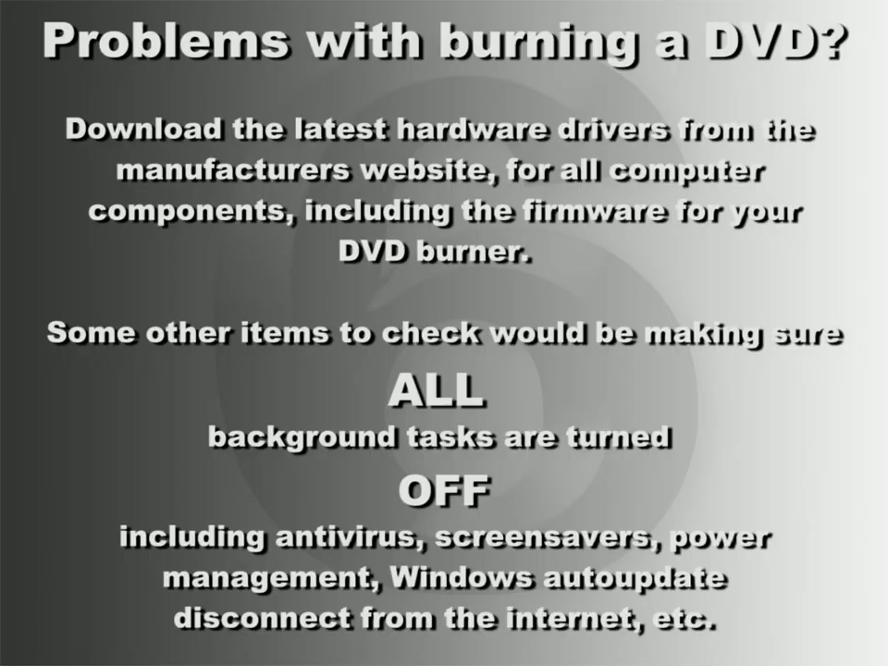